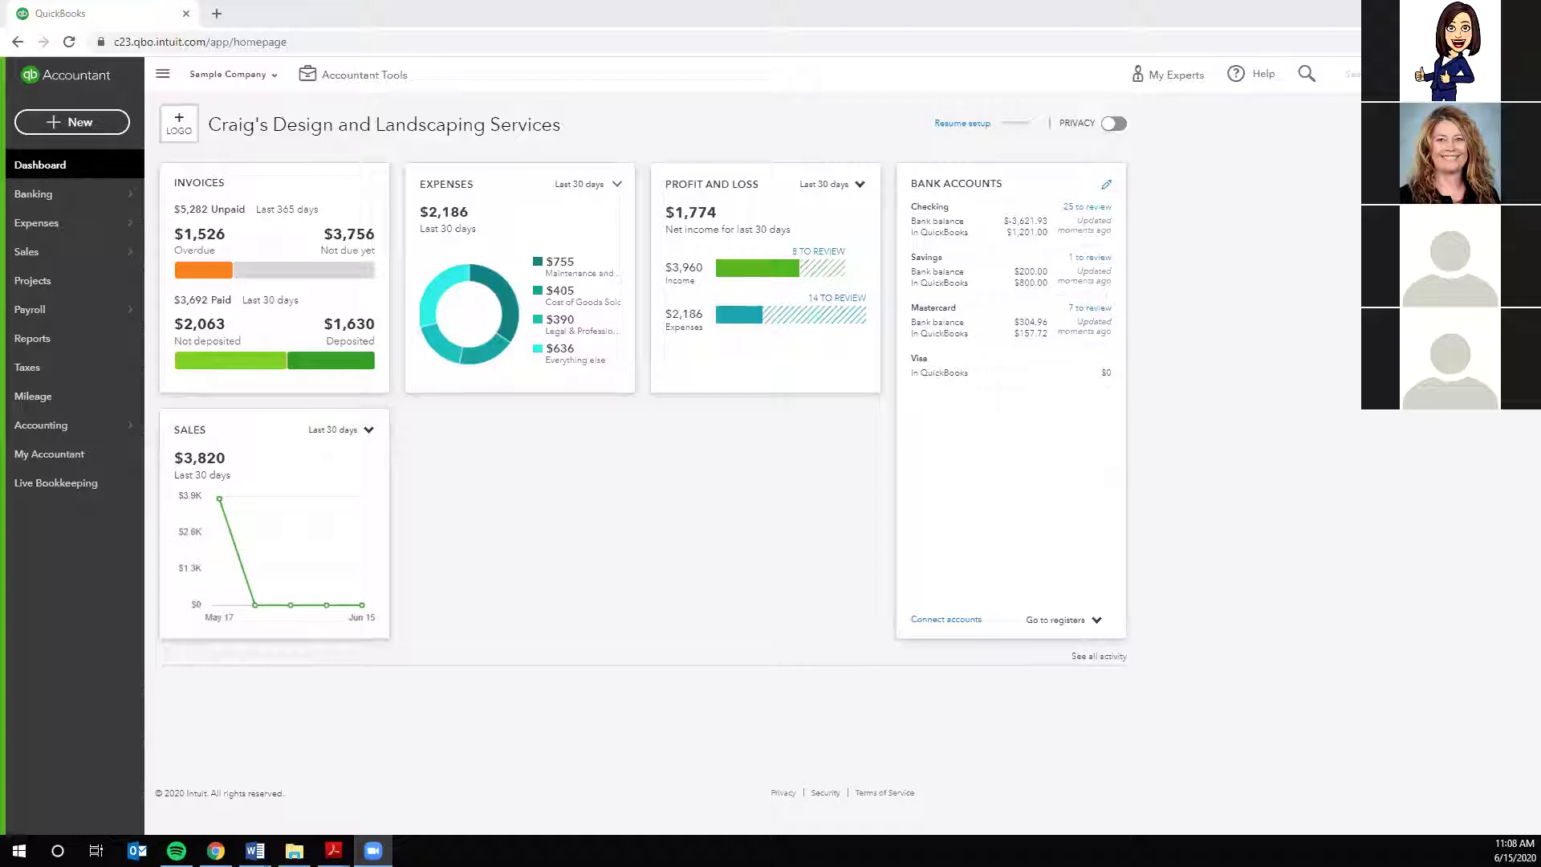
- Turn on the Cash Flow Dashboard Widget experiment in QuickBooks Labs and return to the dashboard
{"action": "left_click", "coordinate": [1478, 74]}
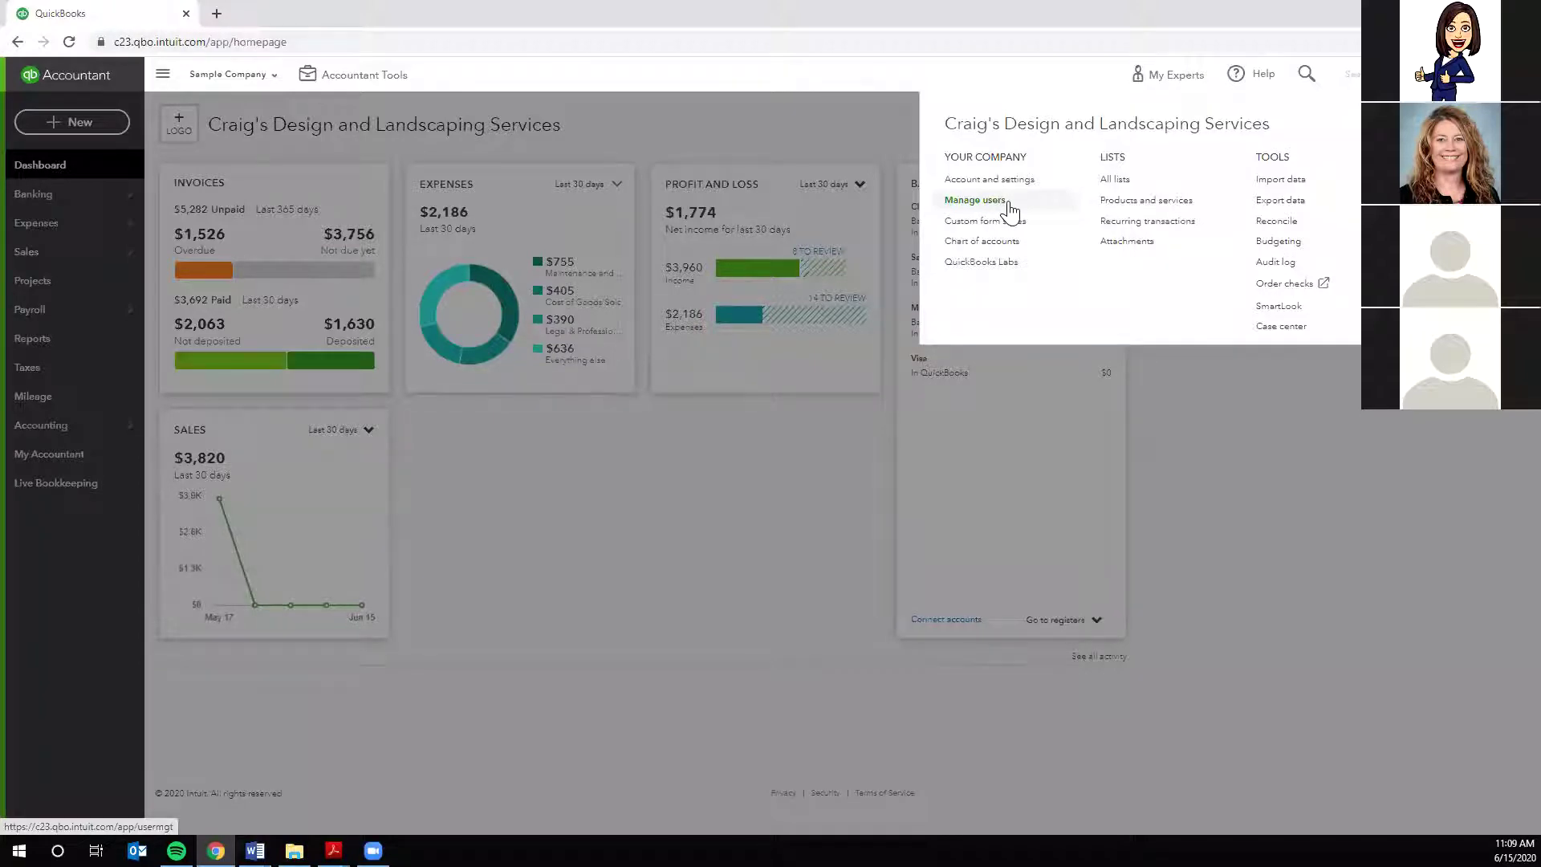
{"action": "left_click", "coordinate": [1009, 212]}
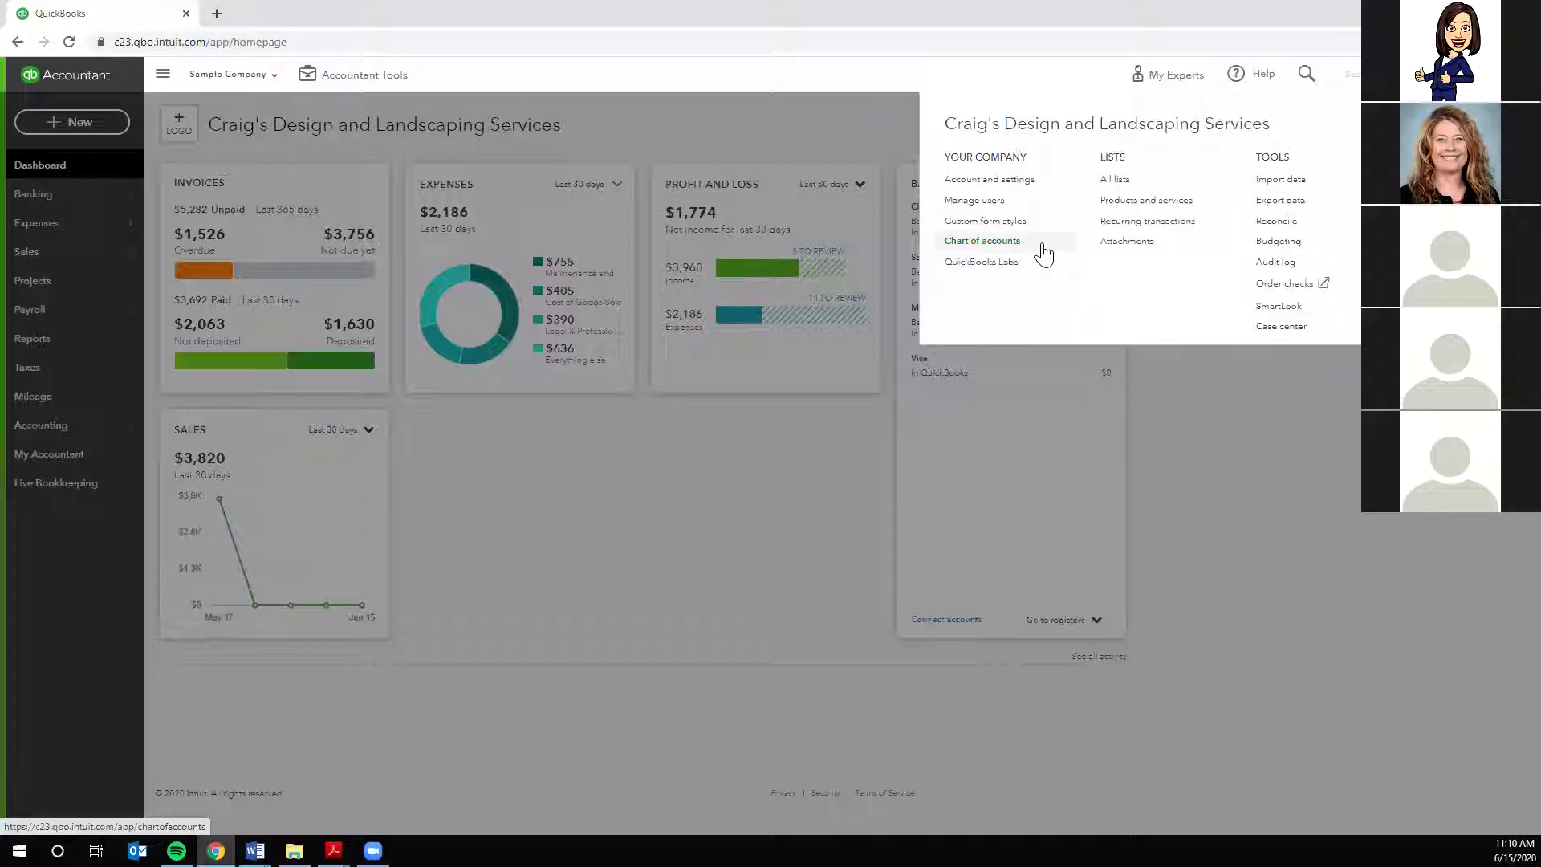
{"action": "left_click", "coordinate": [999, 274]}
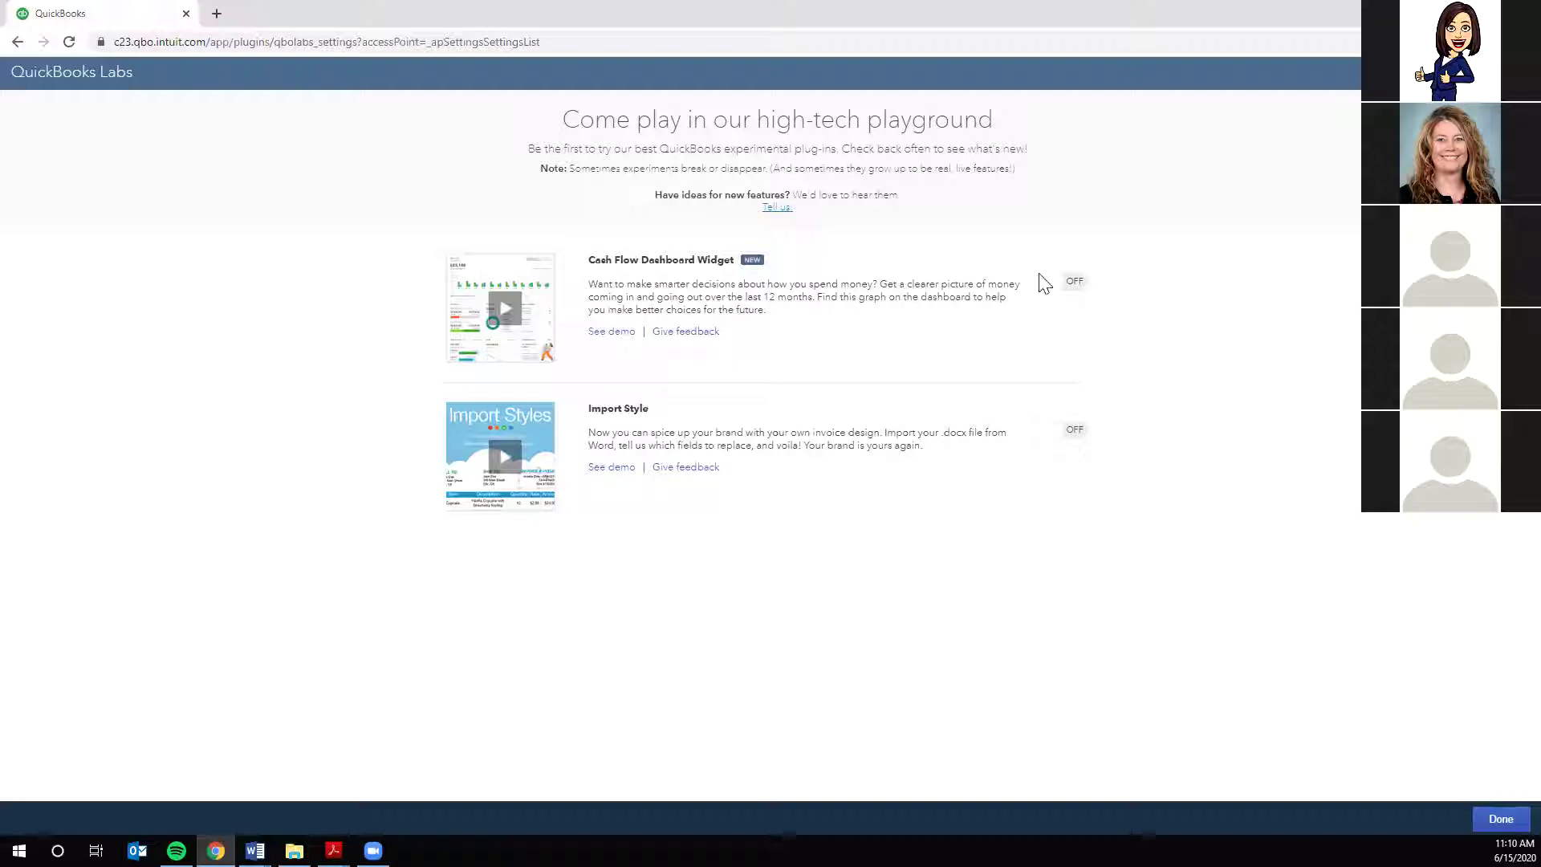
{"action": "left_click", "coordinate": [1070, 288]}
{"action": "left_click", "coordinate": [1500, 818]}
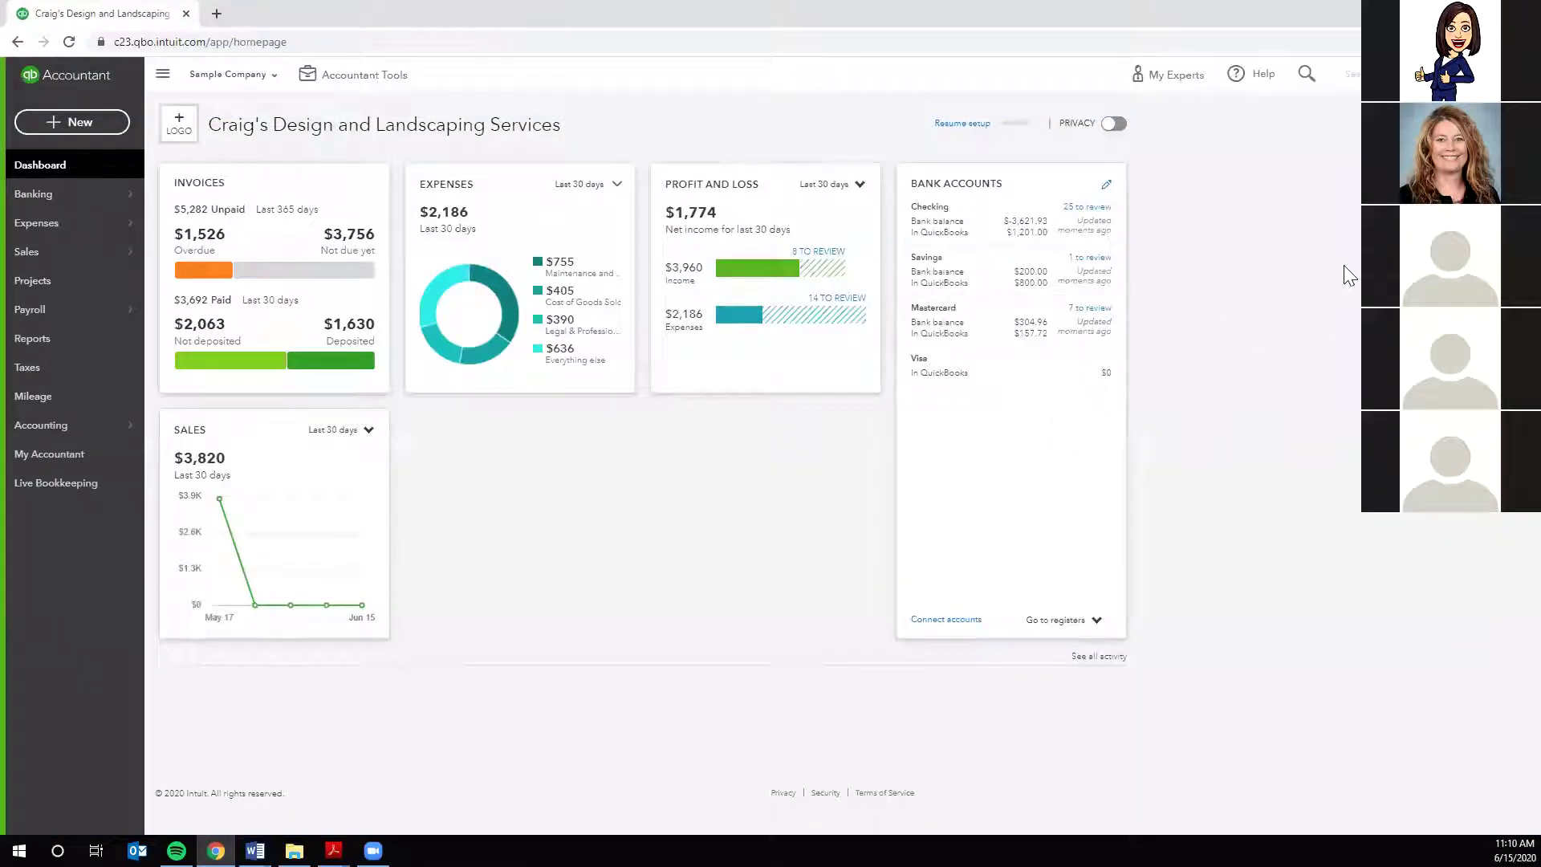
- Open the overview of all company lists and look over the other list and tool options in the company settings
{"action": "left_click", "coordinate": [1470, 74]}
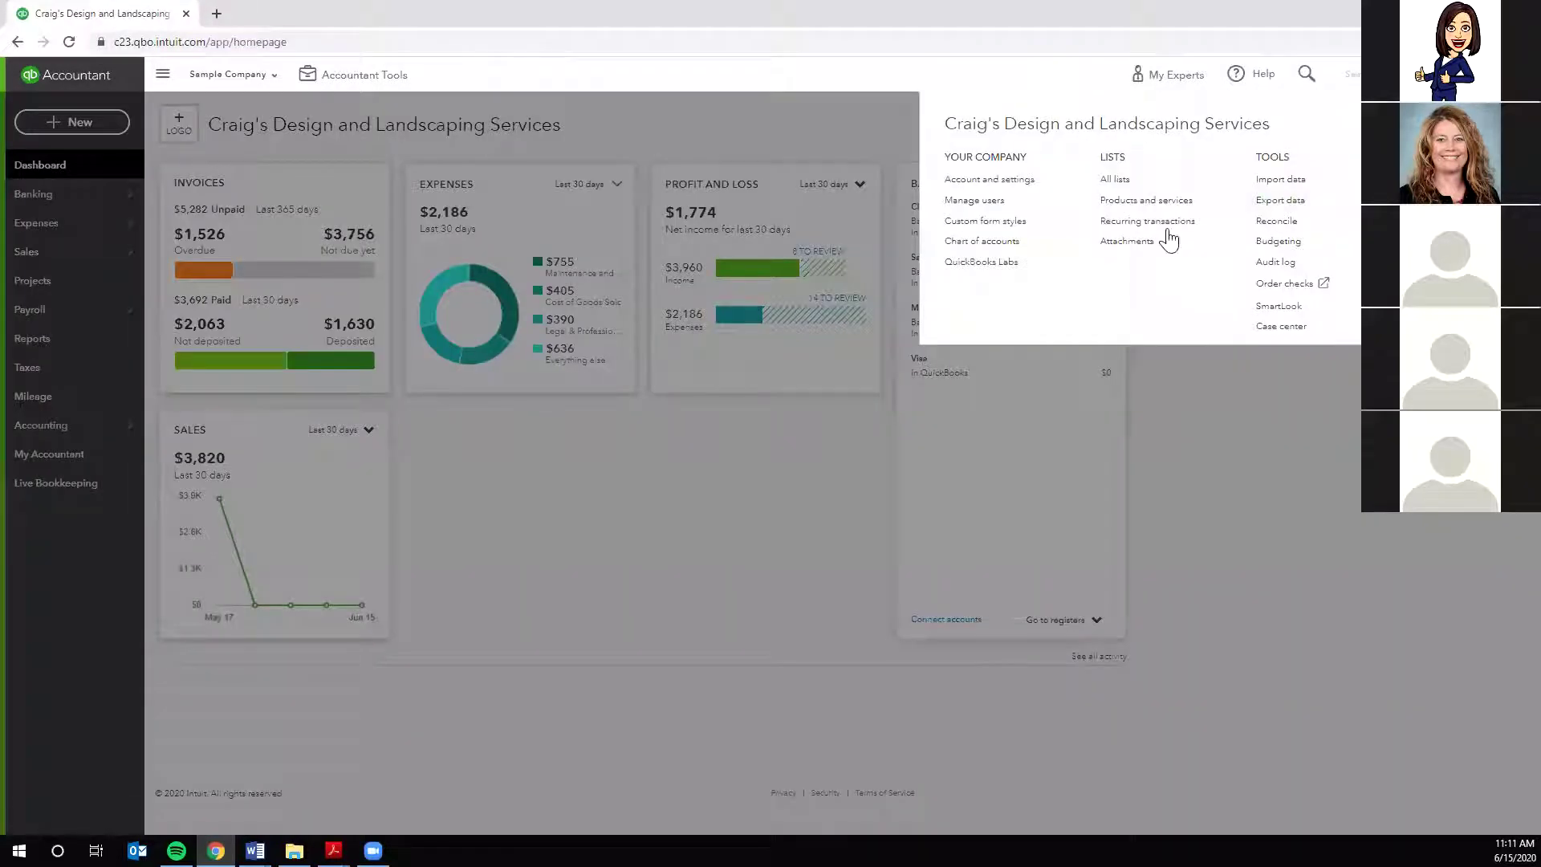
{"action": "left_click", "coordinate": [1115, 181]}
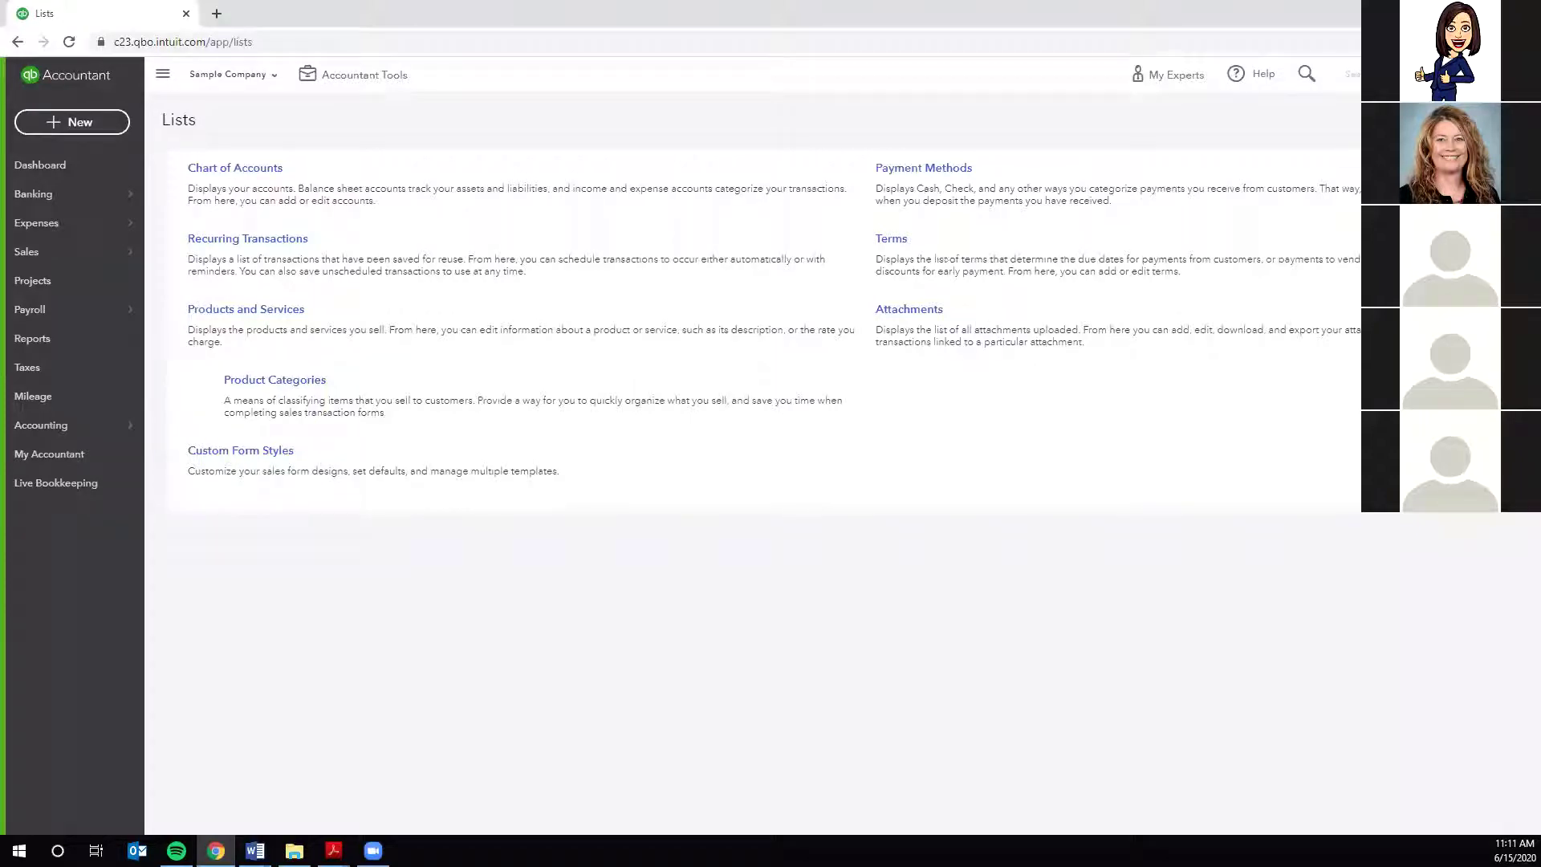
{"action": "left_click", "coordinate": [1473, 74]}
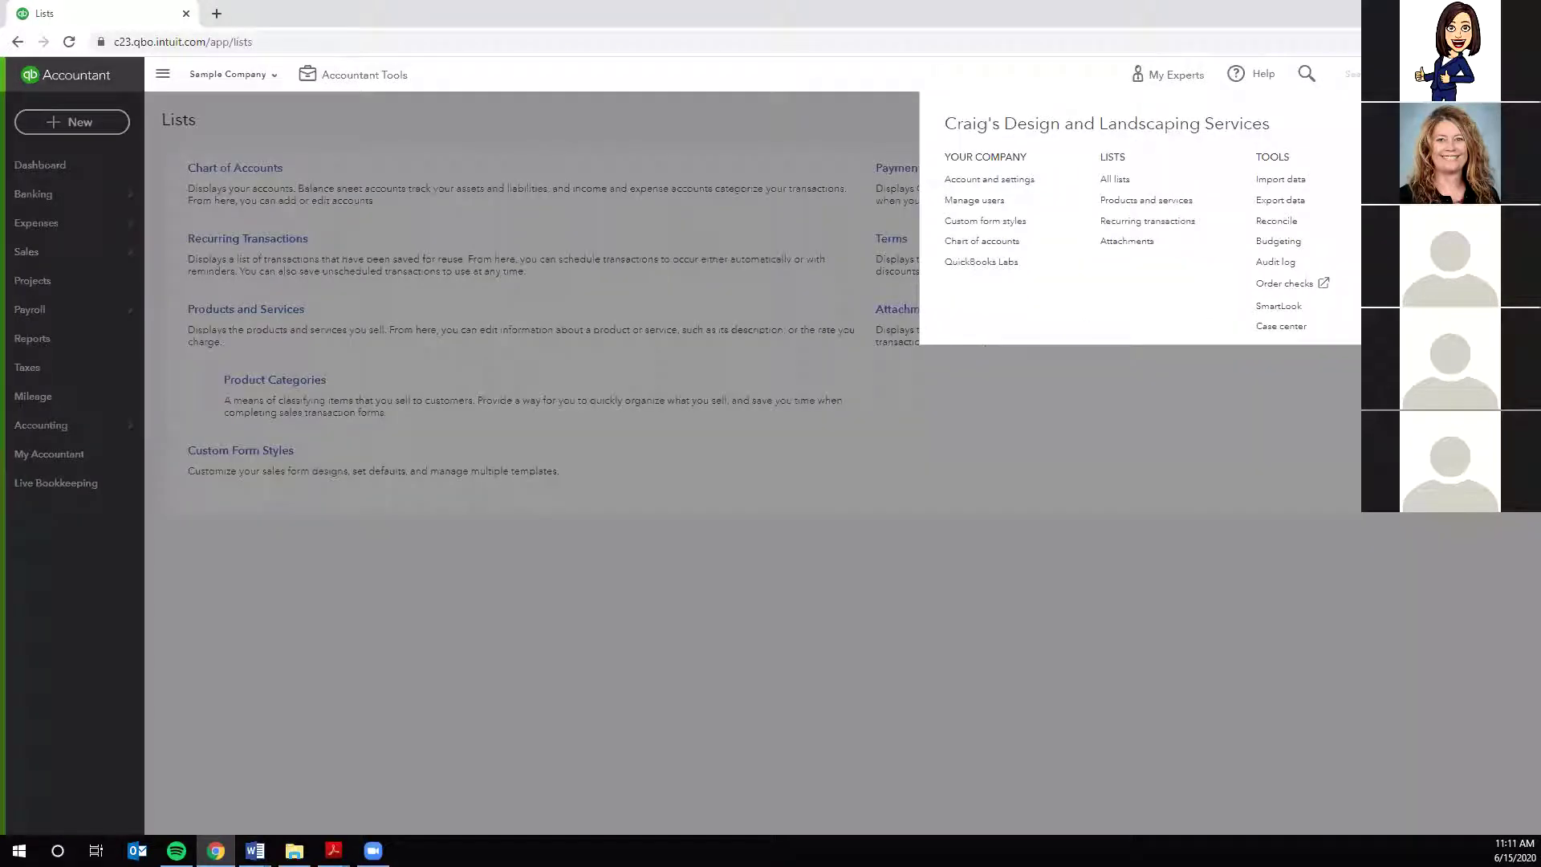
{"action": "left_click", "coordinate": [1163, 232]}
{"action": "left_click", "coordinate": [1007, 531]}
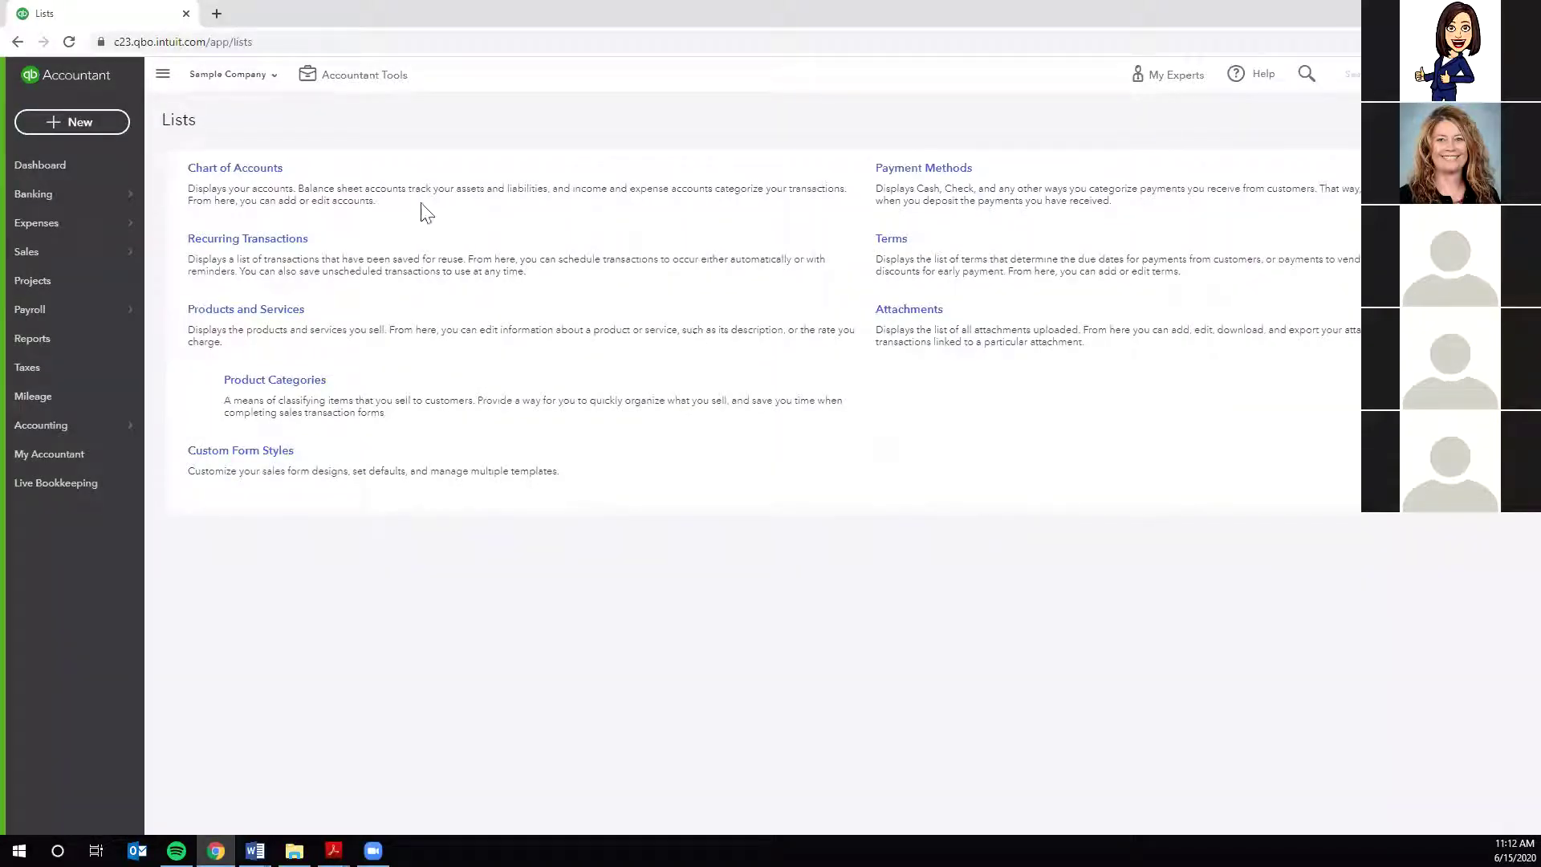
- Review the transaction types available for creation in both the shortened and the full view
{"action": "left_click", "coordinate": [78, 124]}
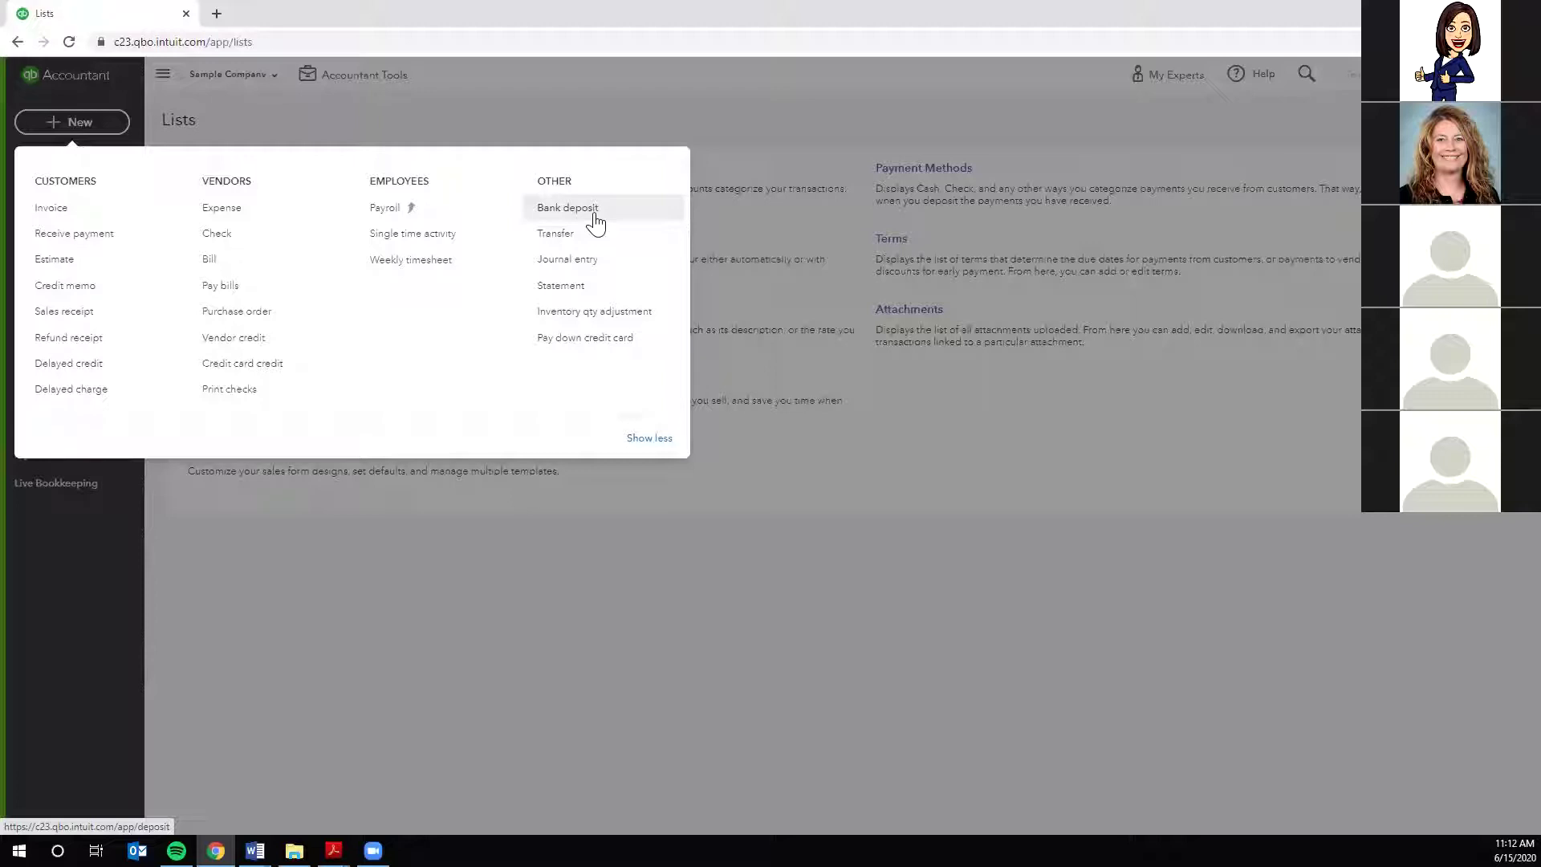
{"action": "left_click", "coordinate": [642, 437]}
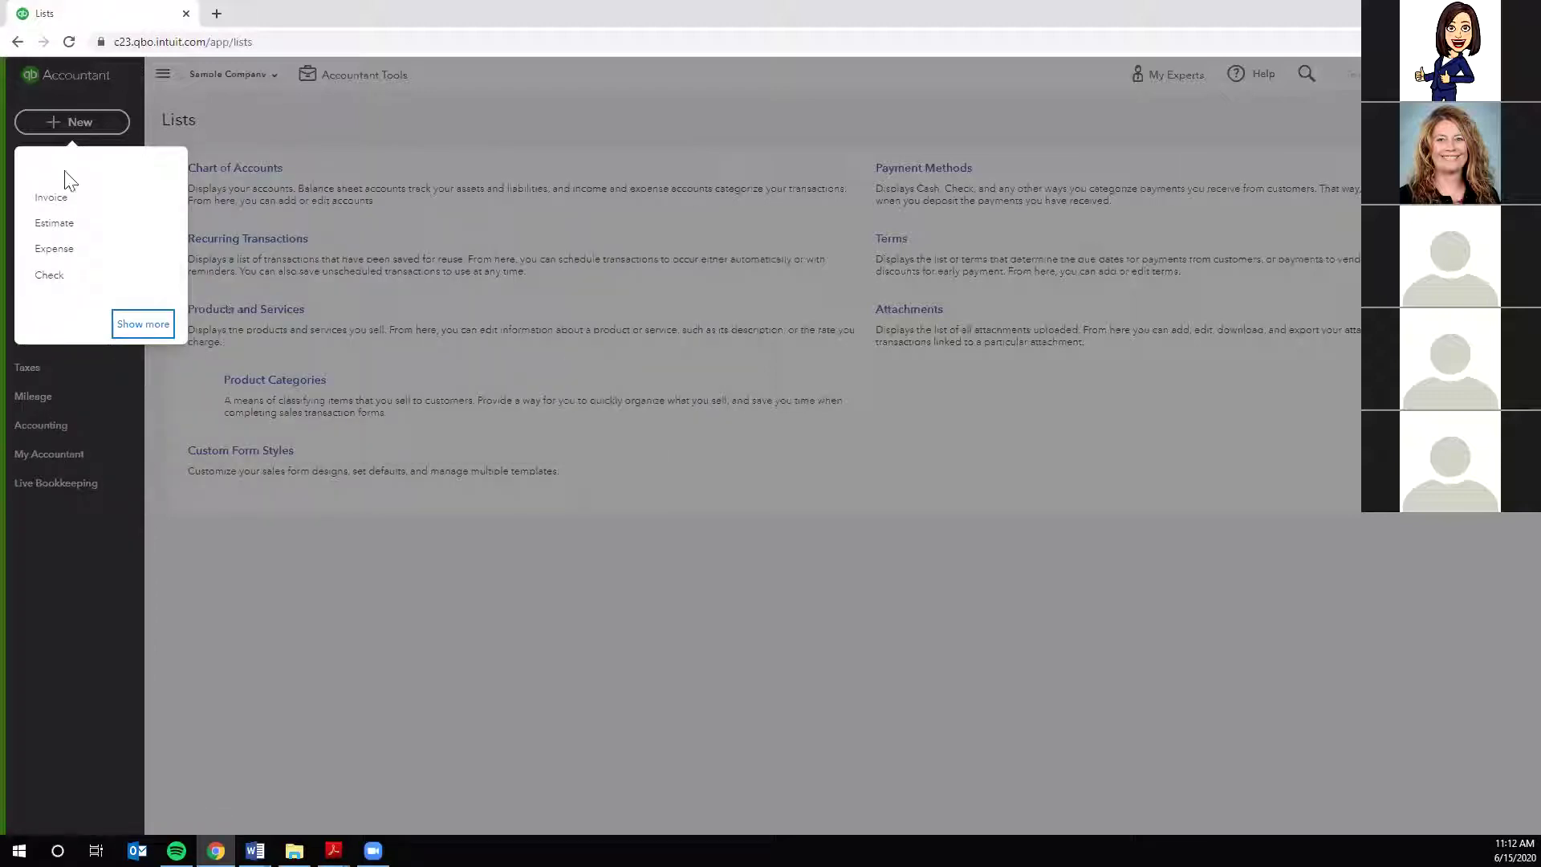
{"action": "left_click", "coordinate": [146, 324]}
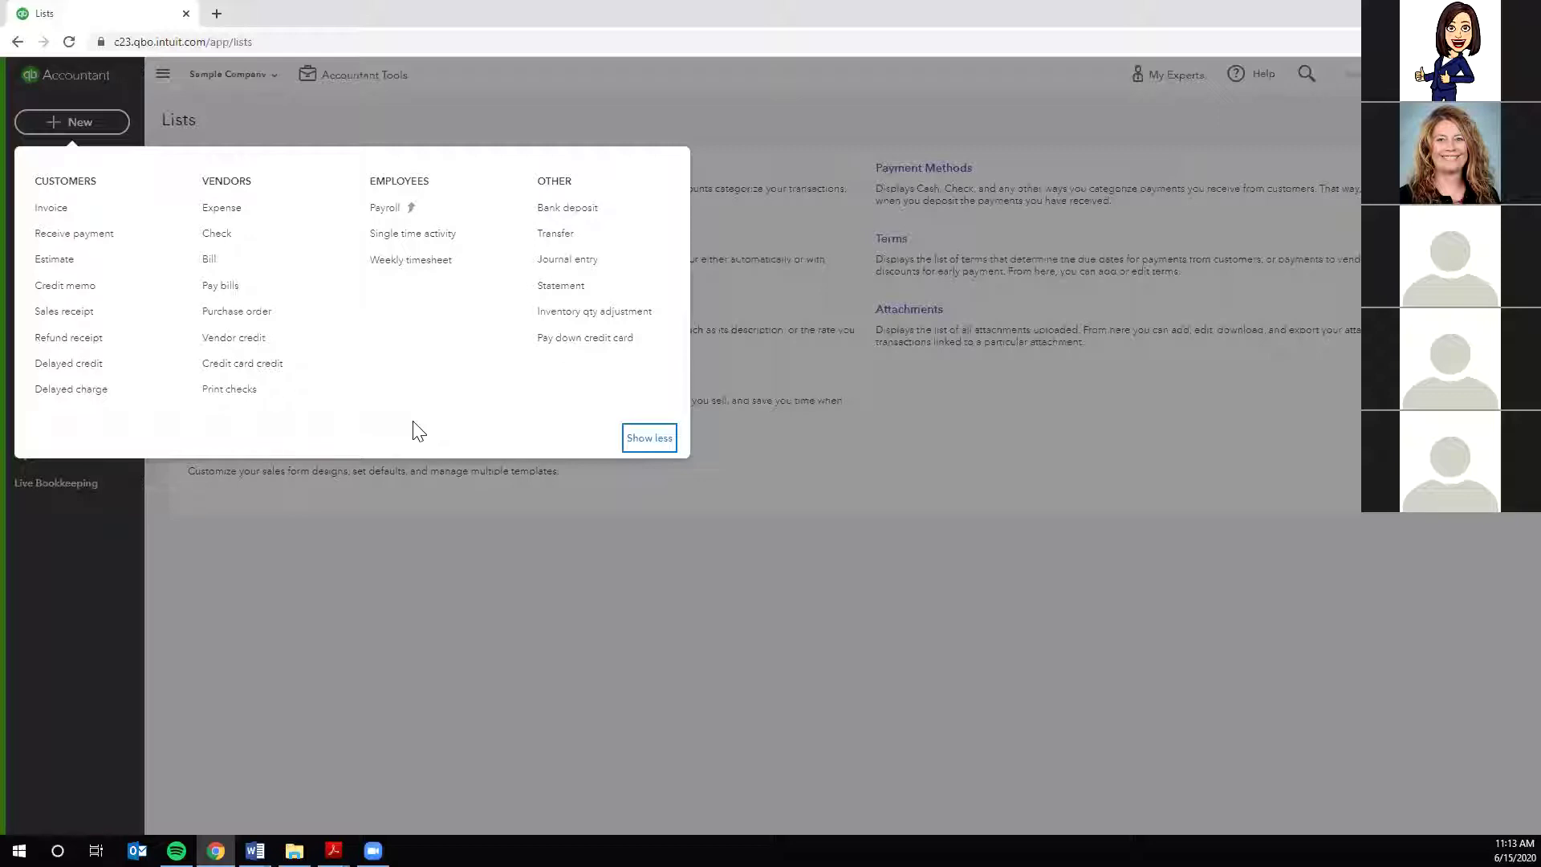
{"action": "left_click", "coordinate": [630, 492]}
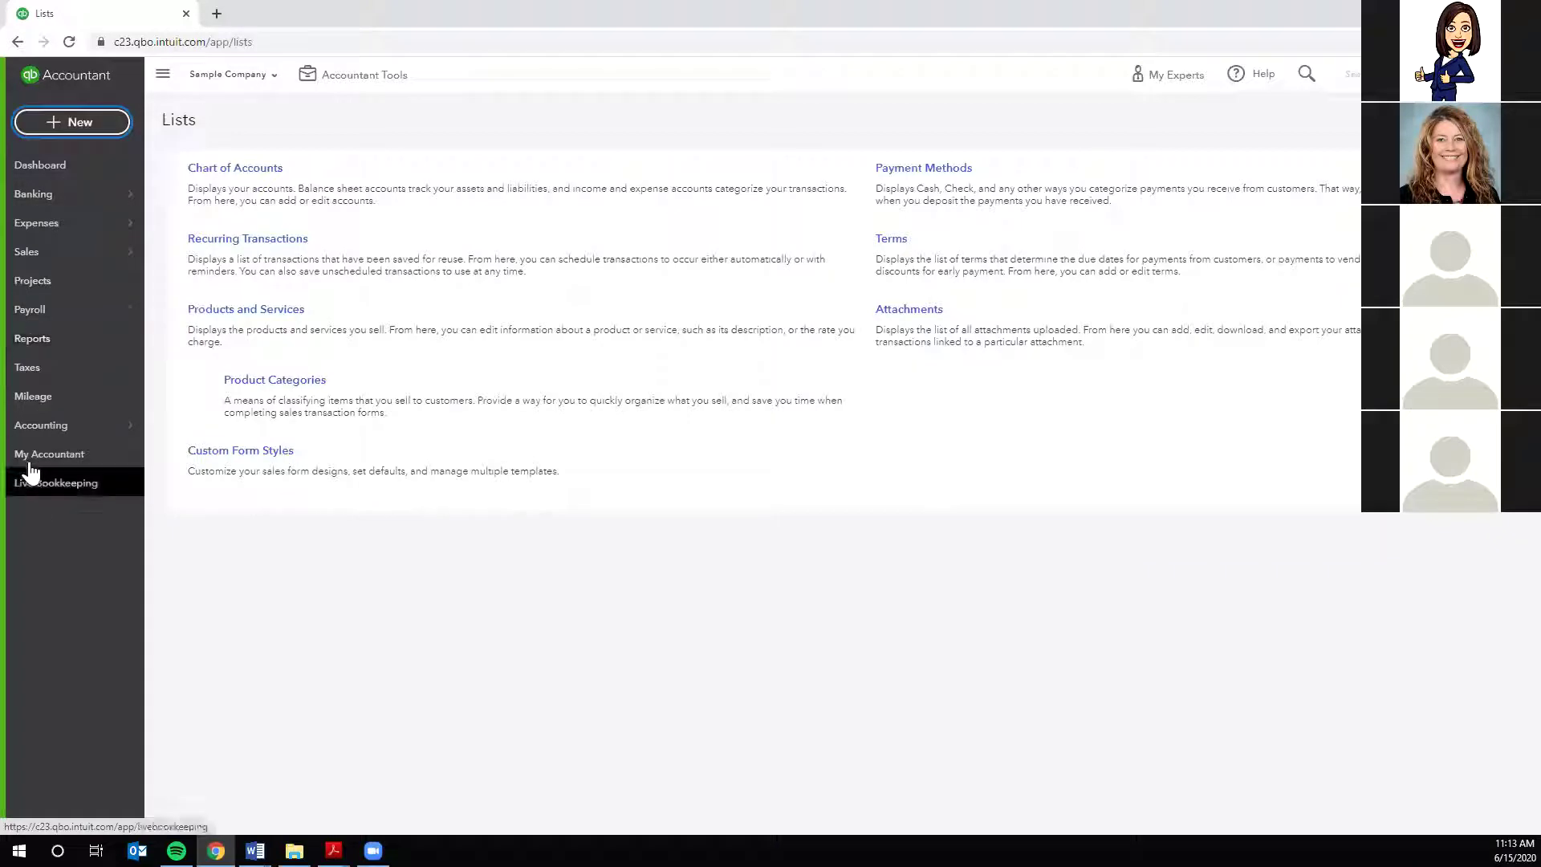
- View the bank transactions for review and the Customers list
{"action": "mouse_move", "coordinate": [50, 189]}
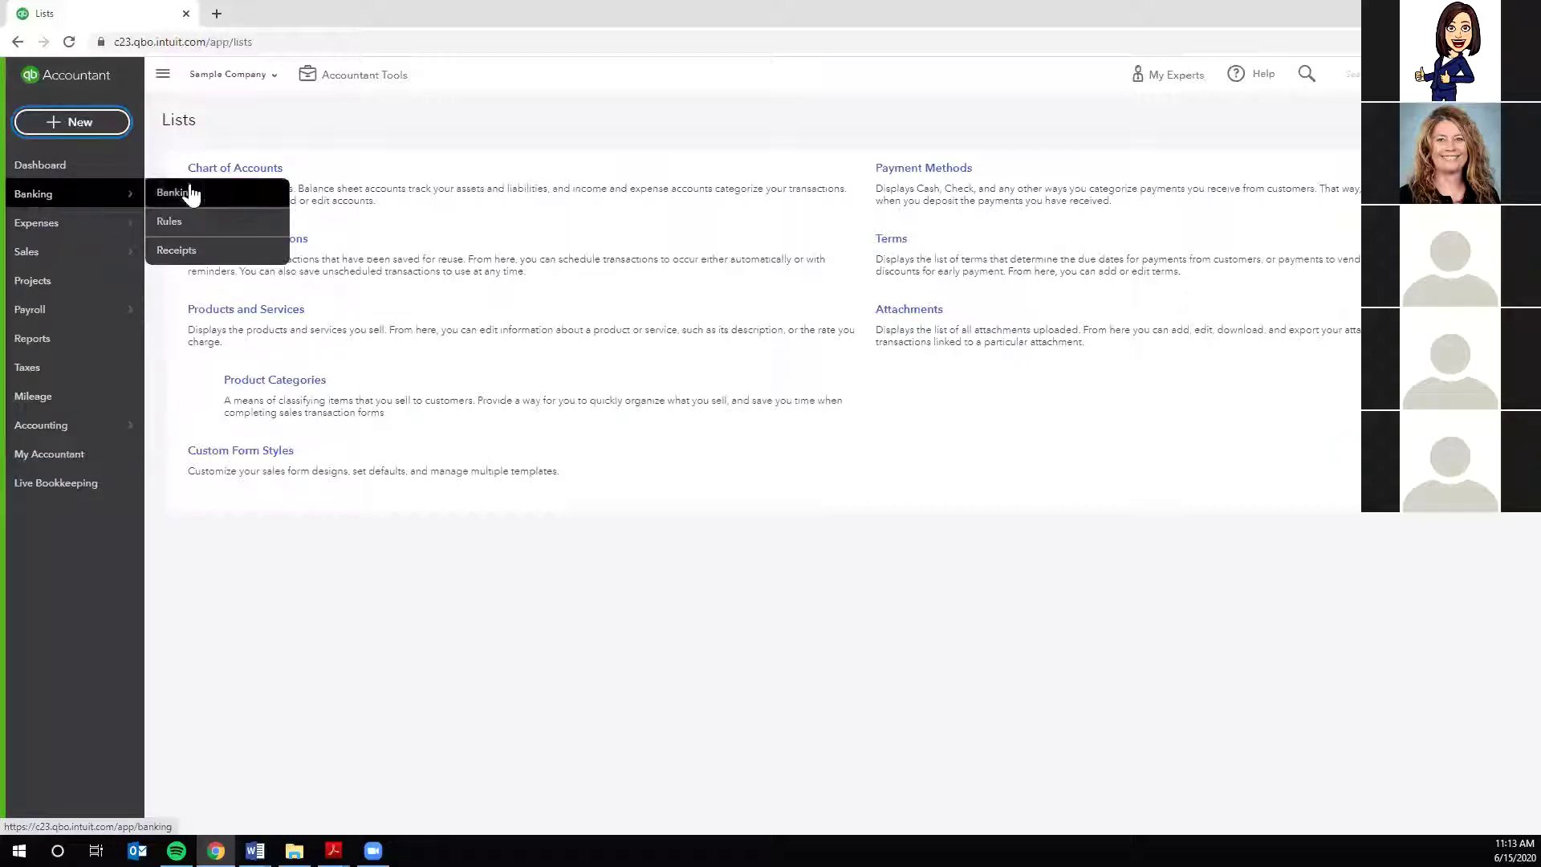
{"action": "left_click", "coordinate": [34, 200]}
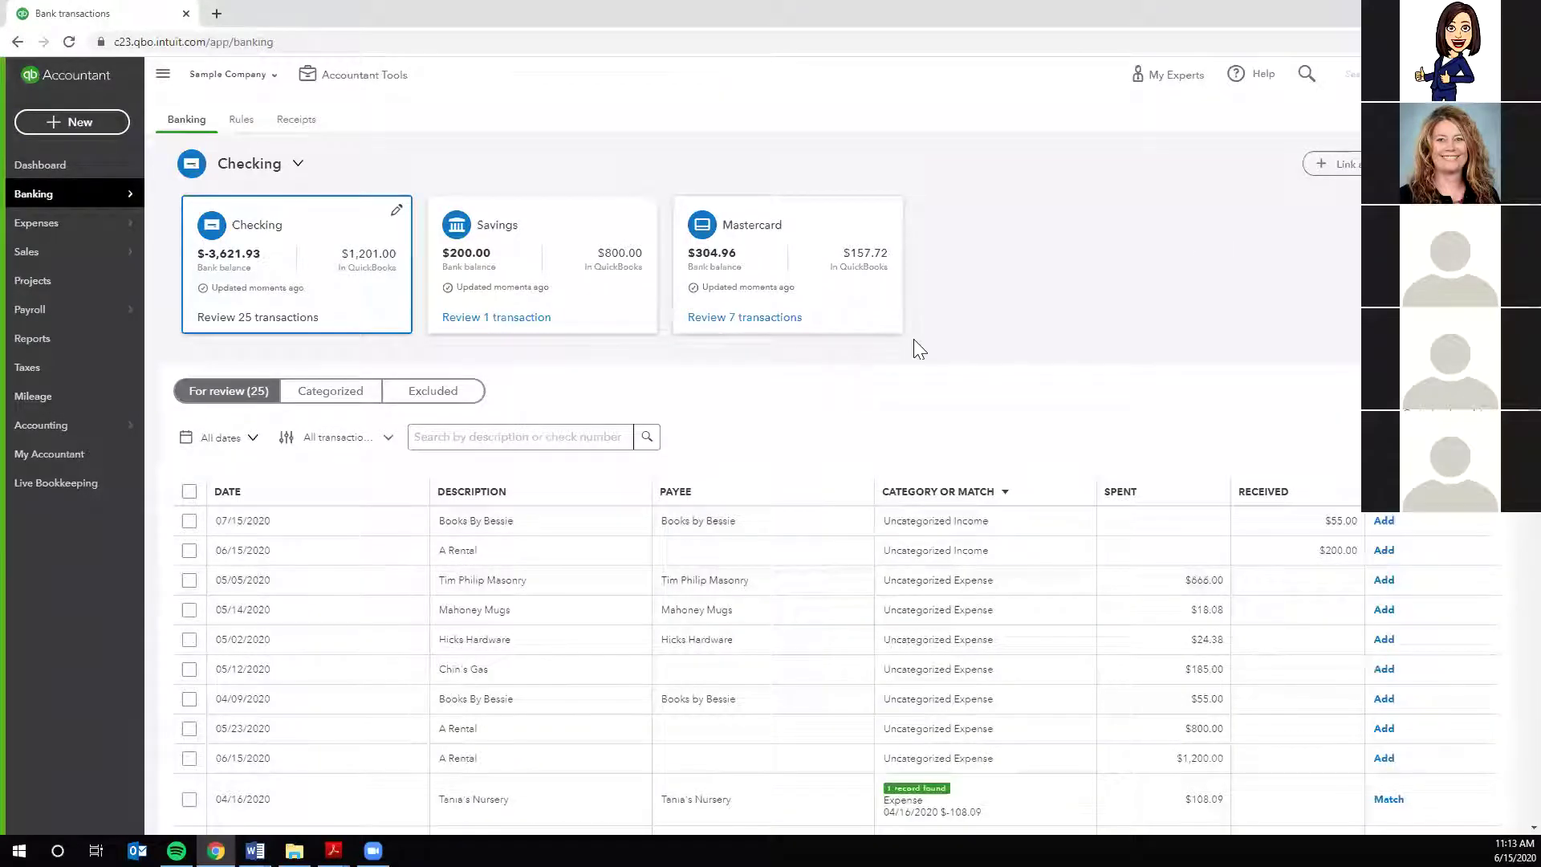
{"action": "mouse_move", "coordinate": [72, 259]}
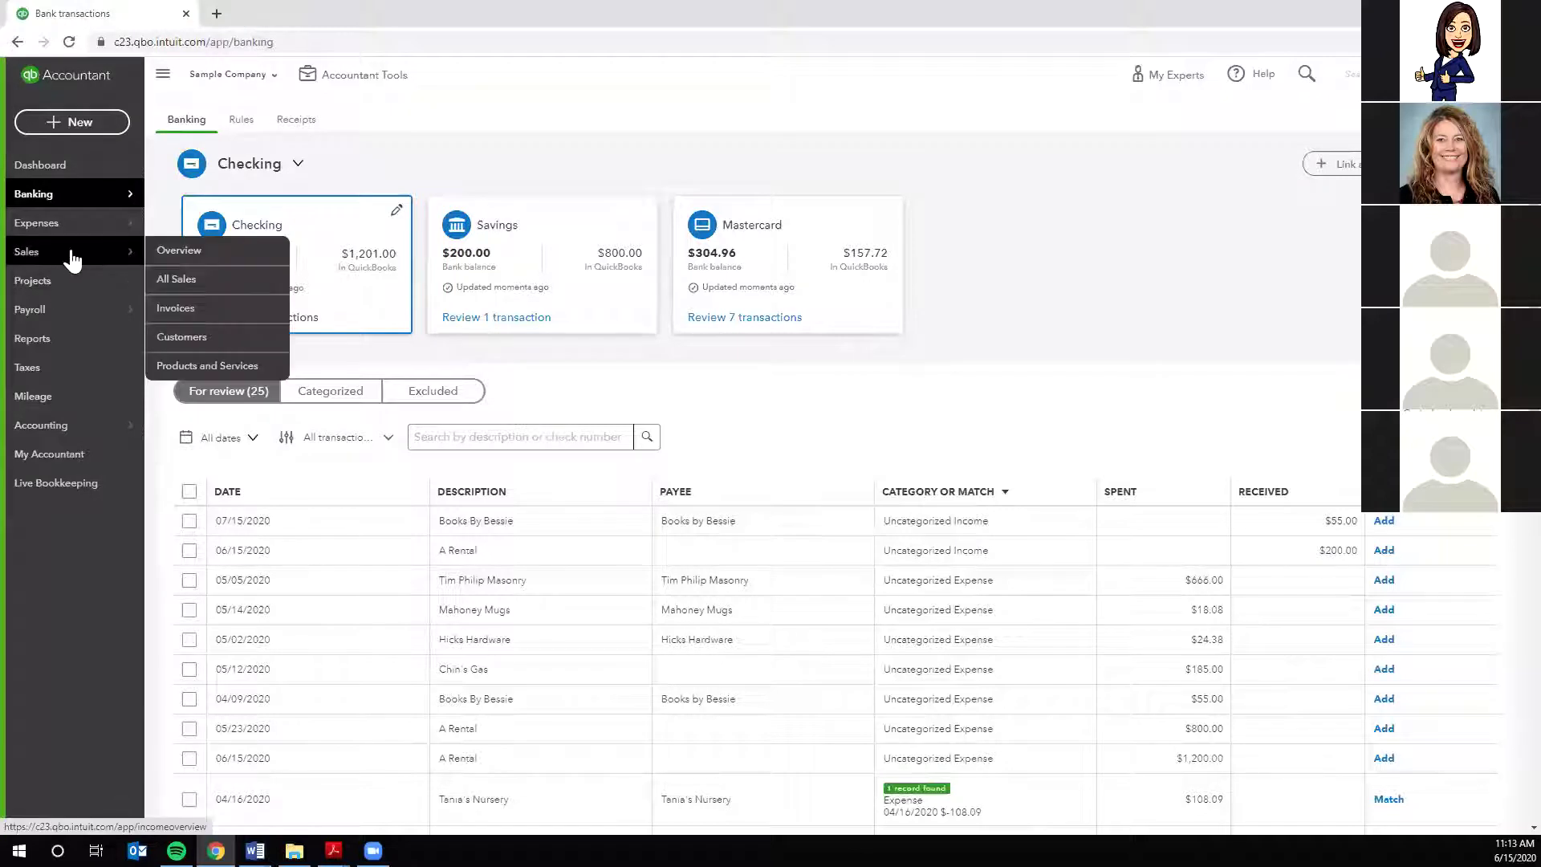
{"action": "left_click", "coordinate": [181, 337]}
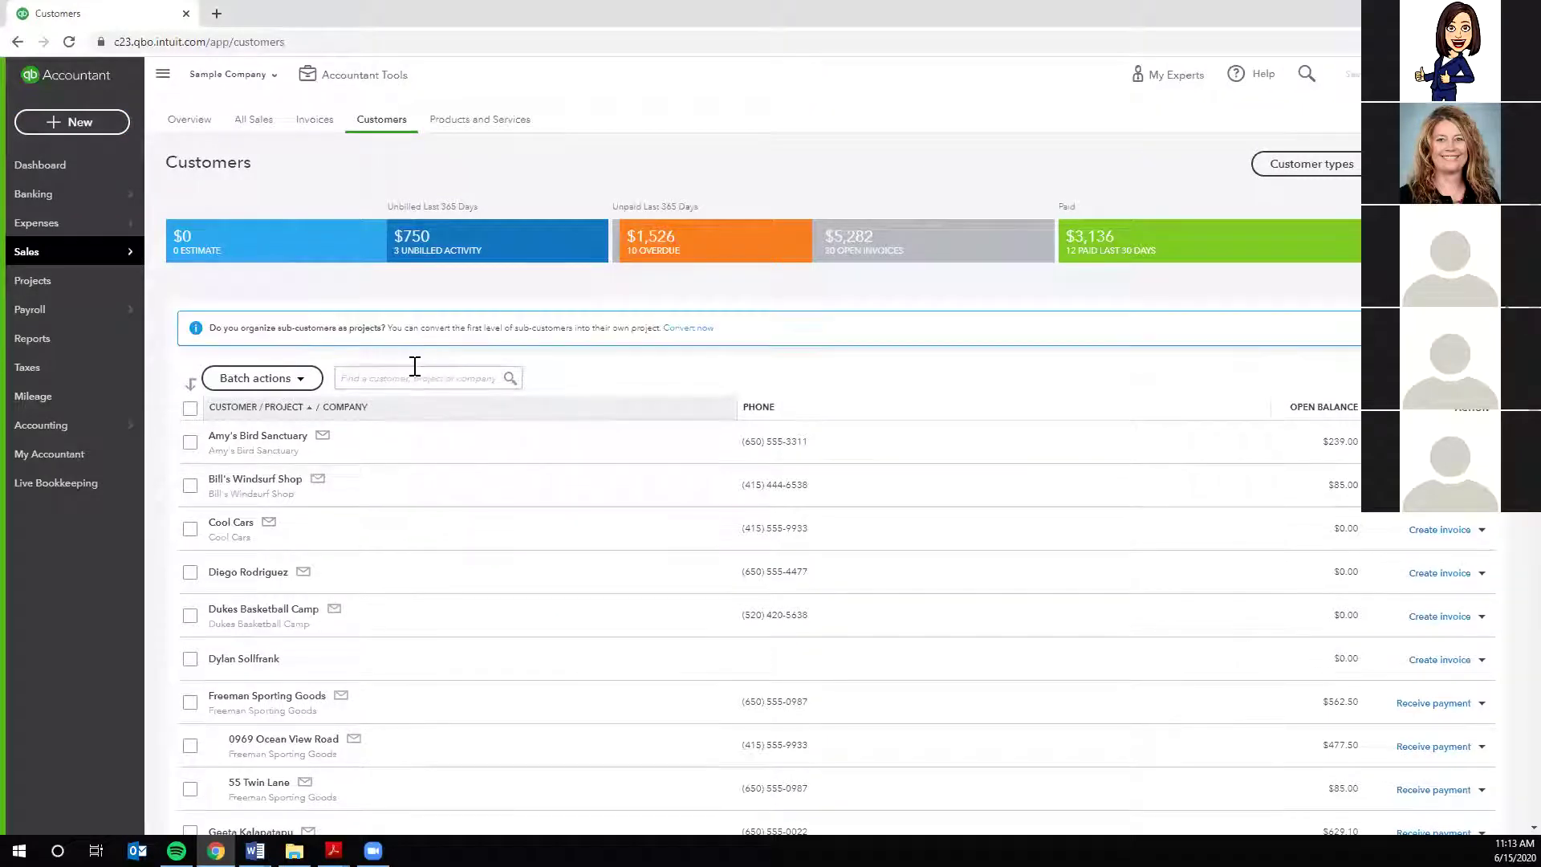
{"action": "left_click", "coordinate": [415, 368]}
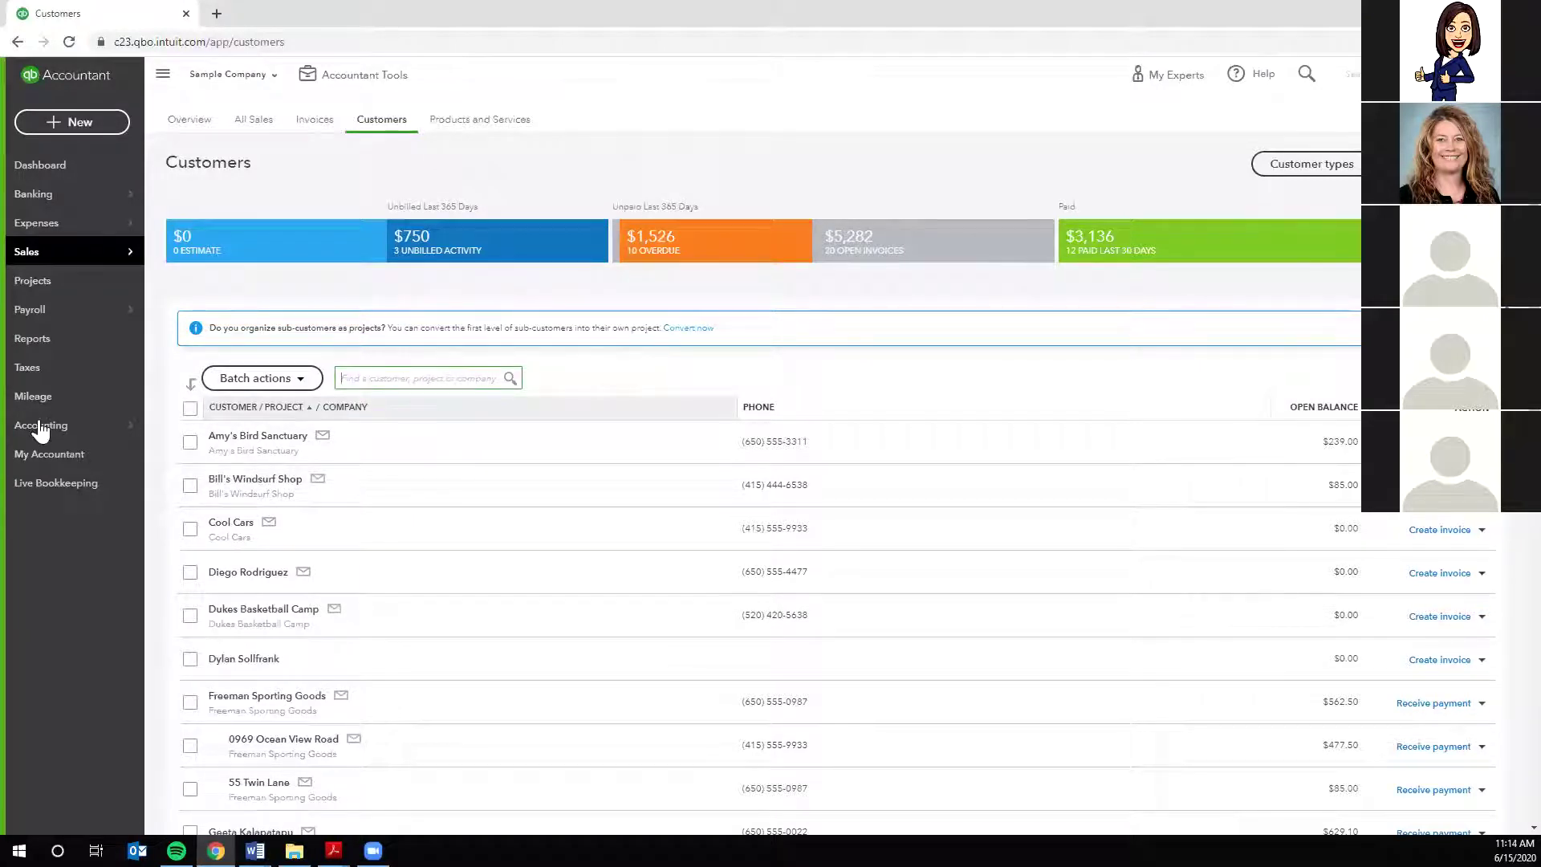
- Open the company's Chart of Accounts and display its list of accounts
{"action": "mouse_move", "coordinate": [53, 431]}
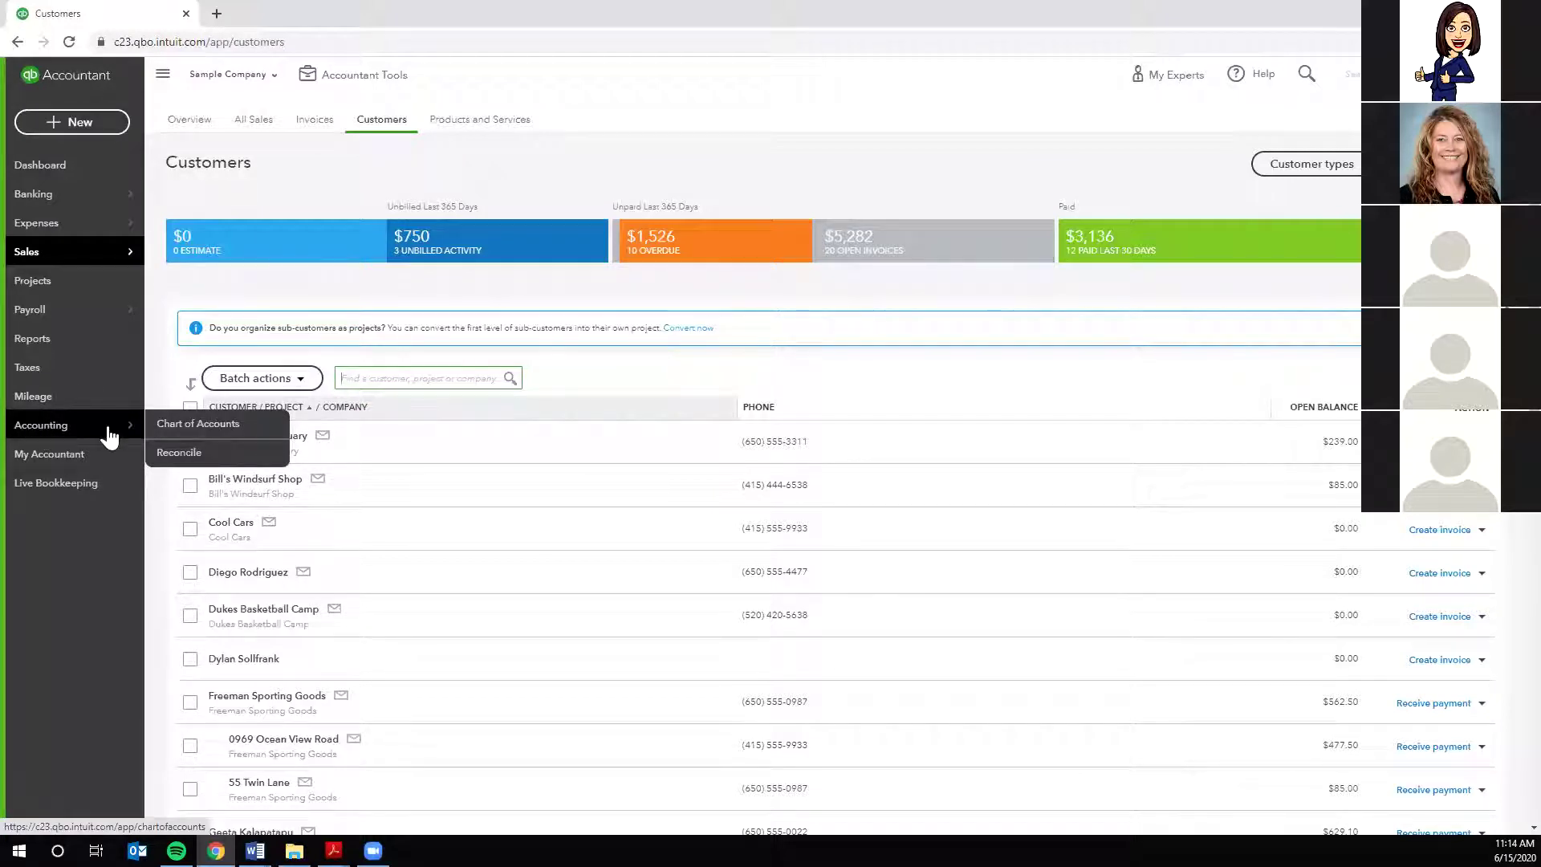
{"action": "left_click", "coordinate": [49, 434]}
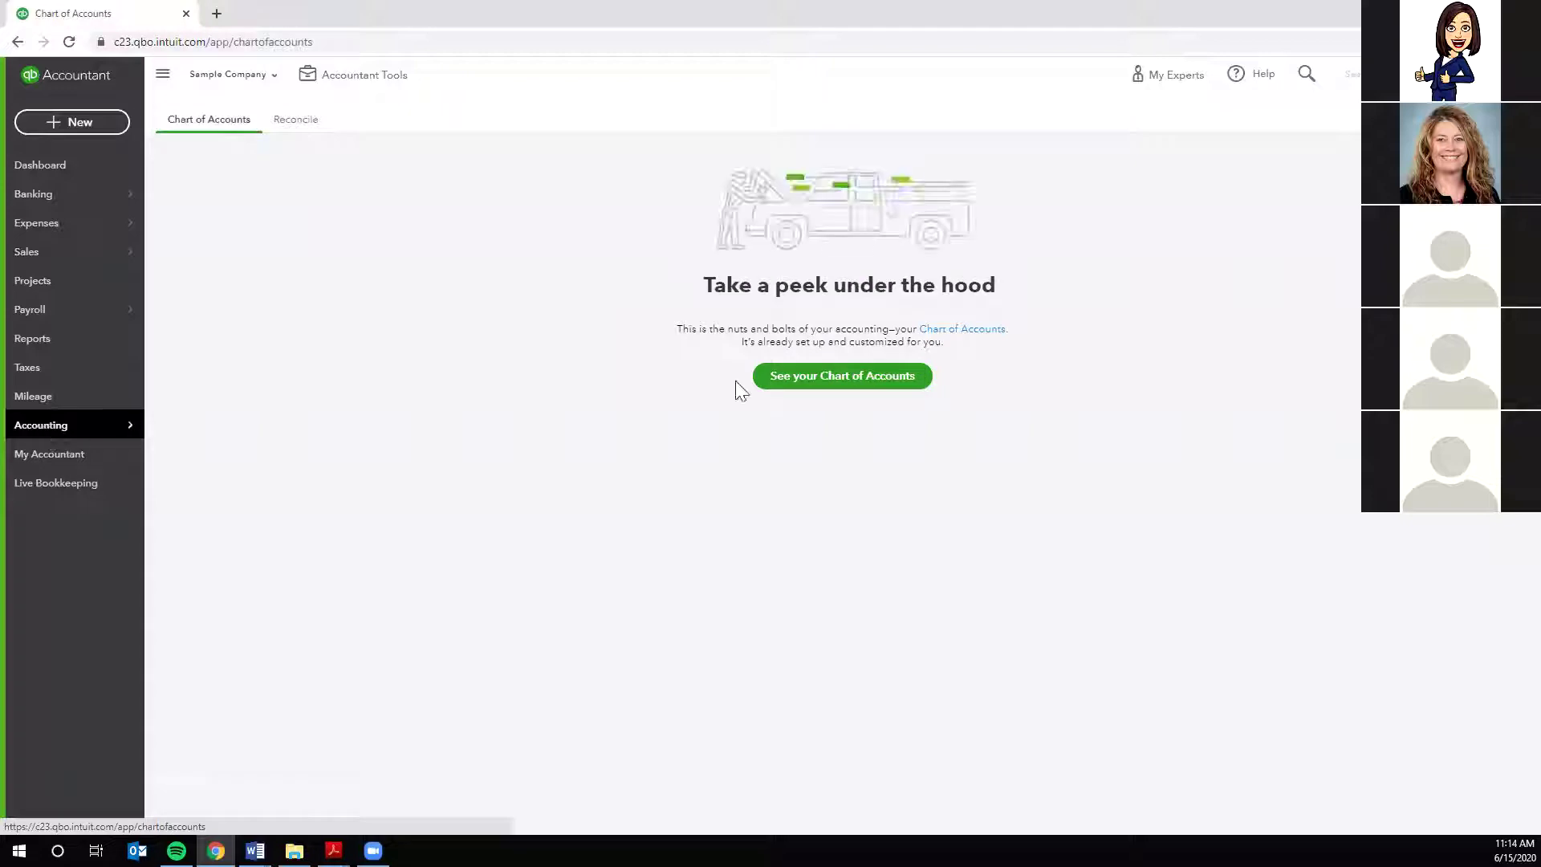
{"action": "left_click", "coordinate": [826, 378]}
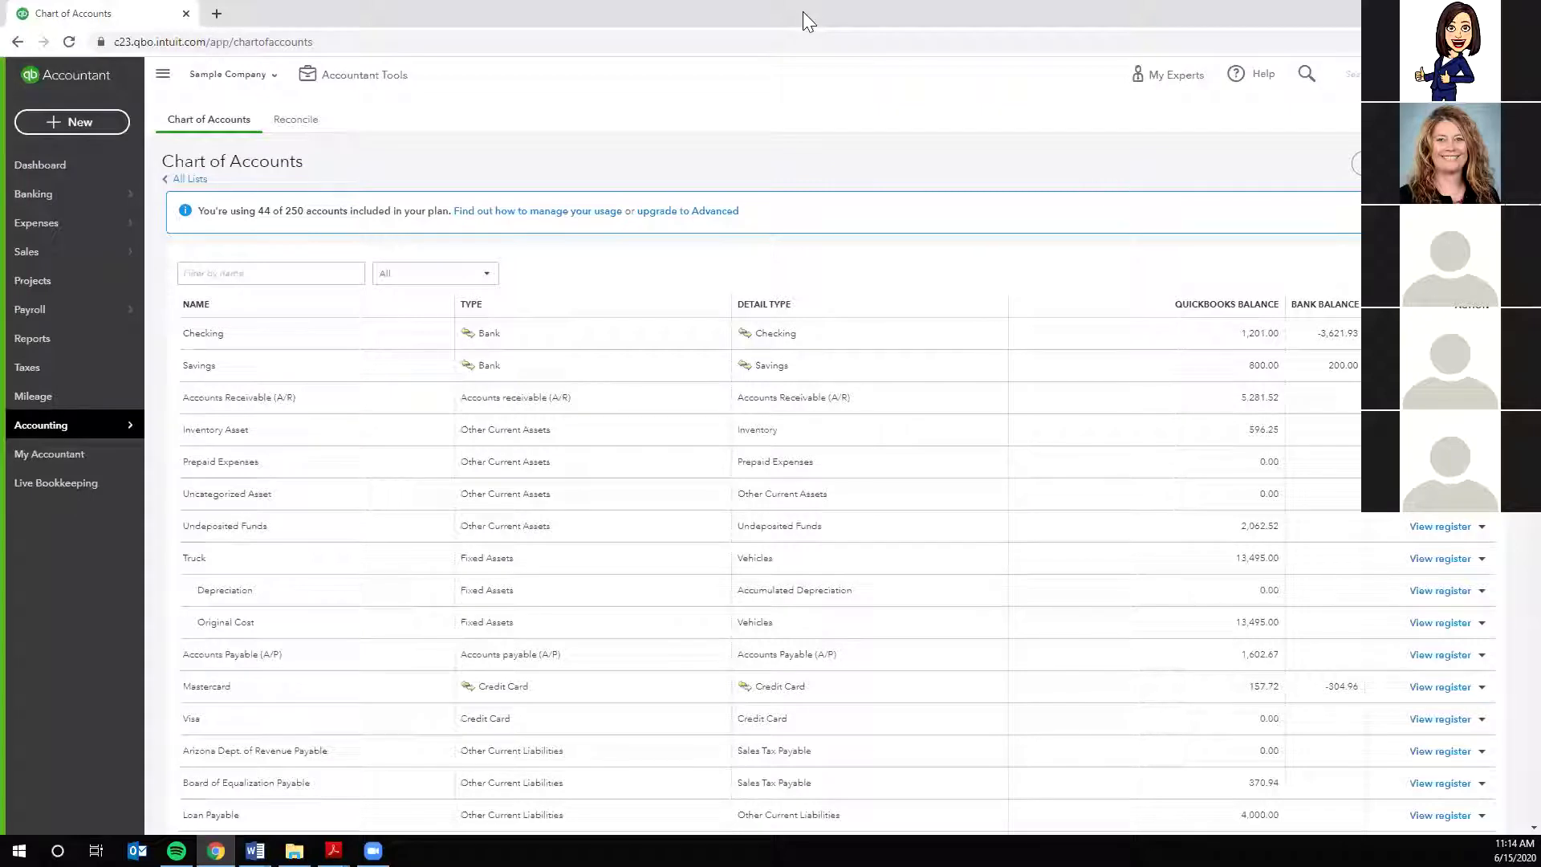
- Duplicate the Chart of Accounts browser tab and separate the copy into its own window
{"action": "right_click", "coordinate": [138, 10]}
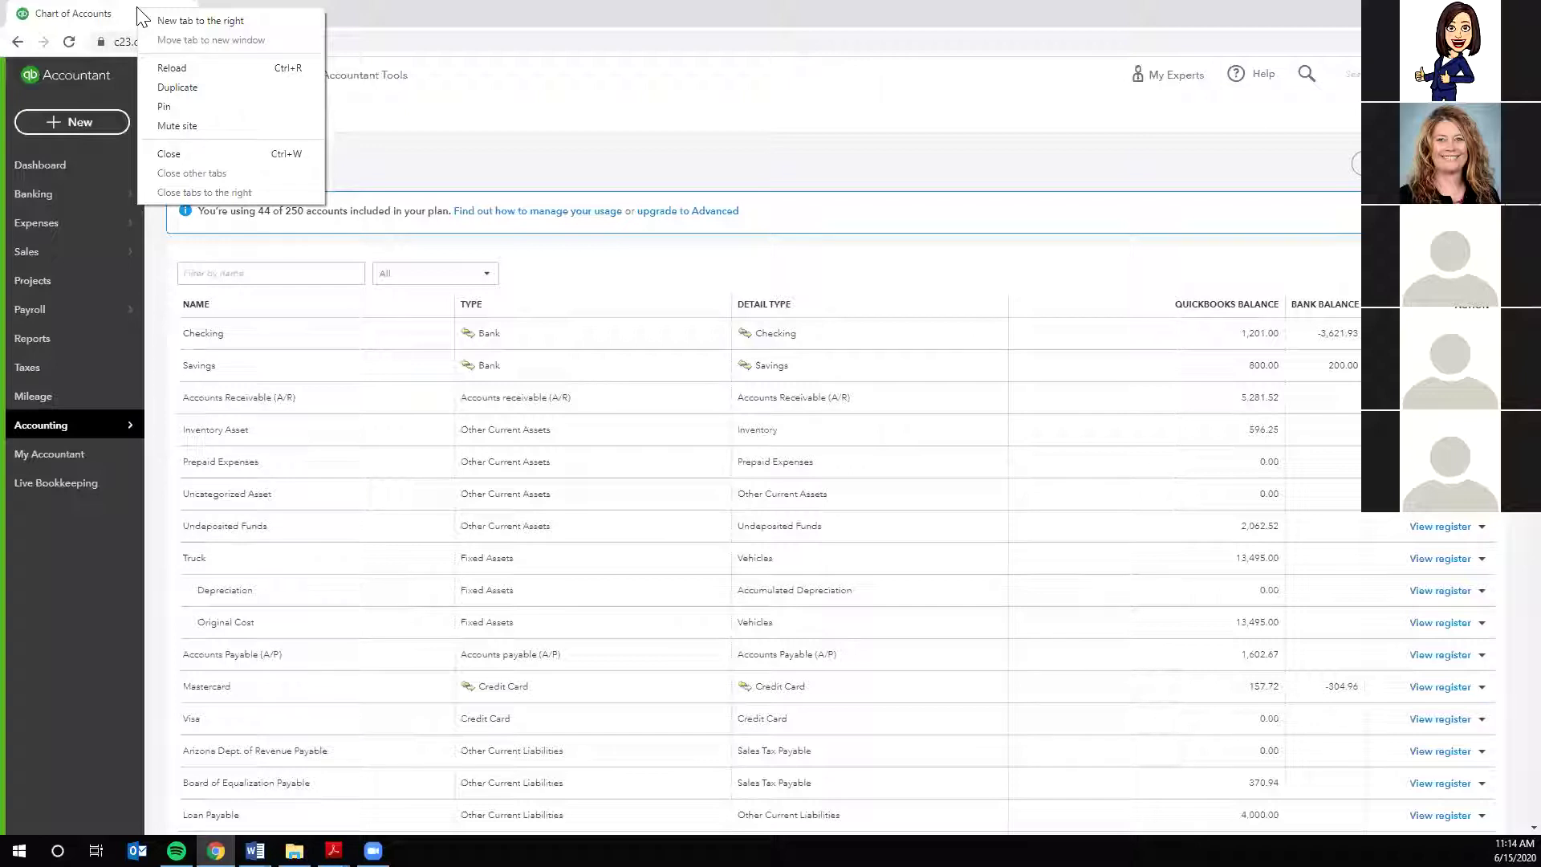
{"action": "left_click", "coordinate": [178, 86]}
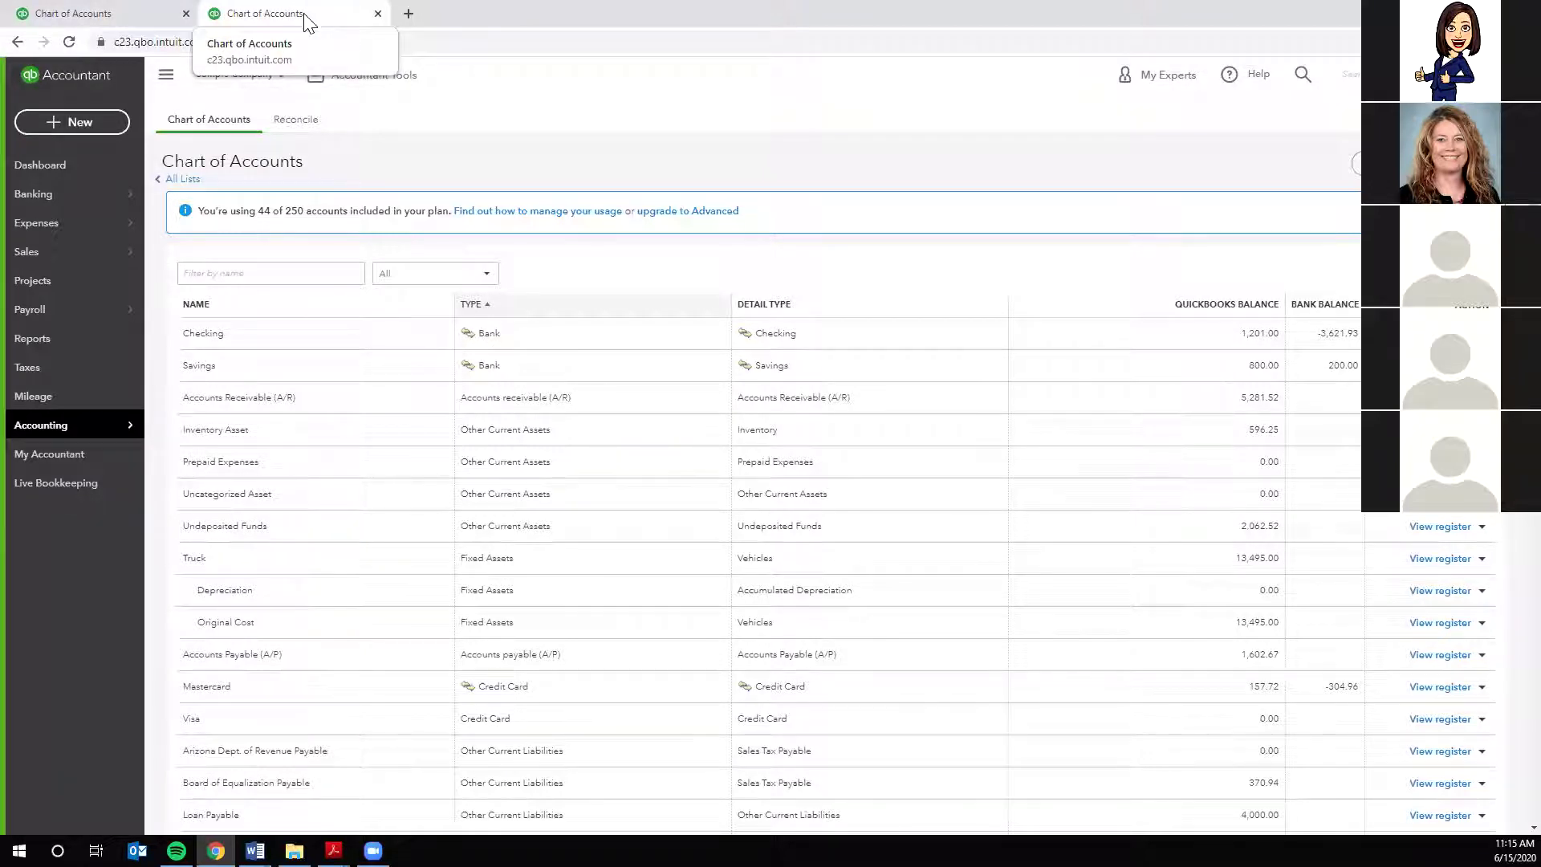
{"action": "left_click", "coordinate": [407, 18]}
{"action": "left_click_drag", "start_coordinate": [414, 26], "coordinate": [1540, 24]}
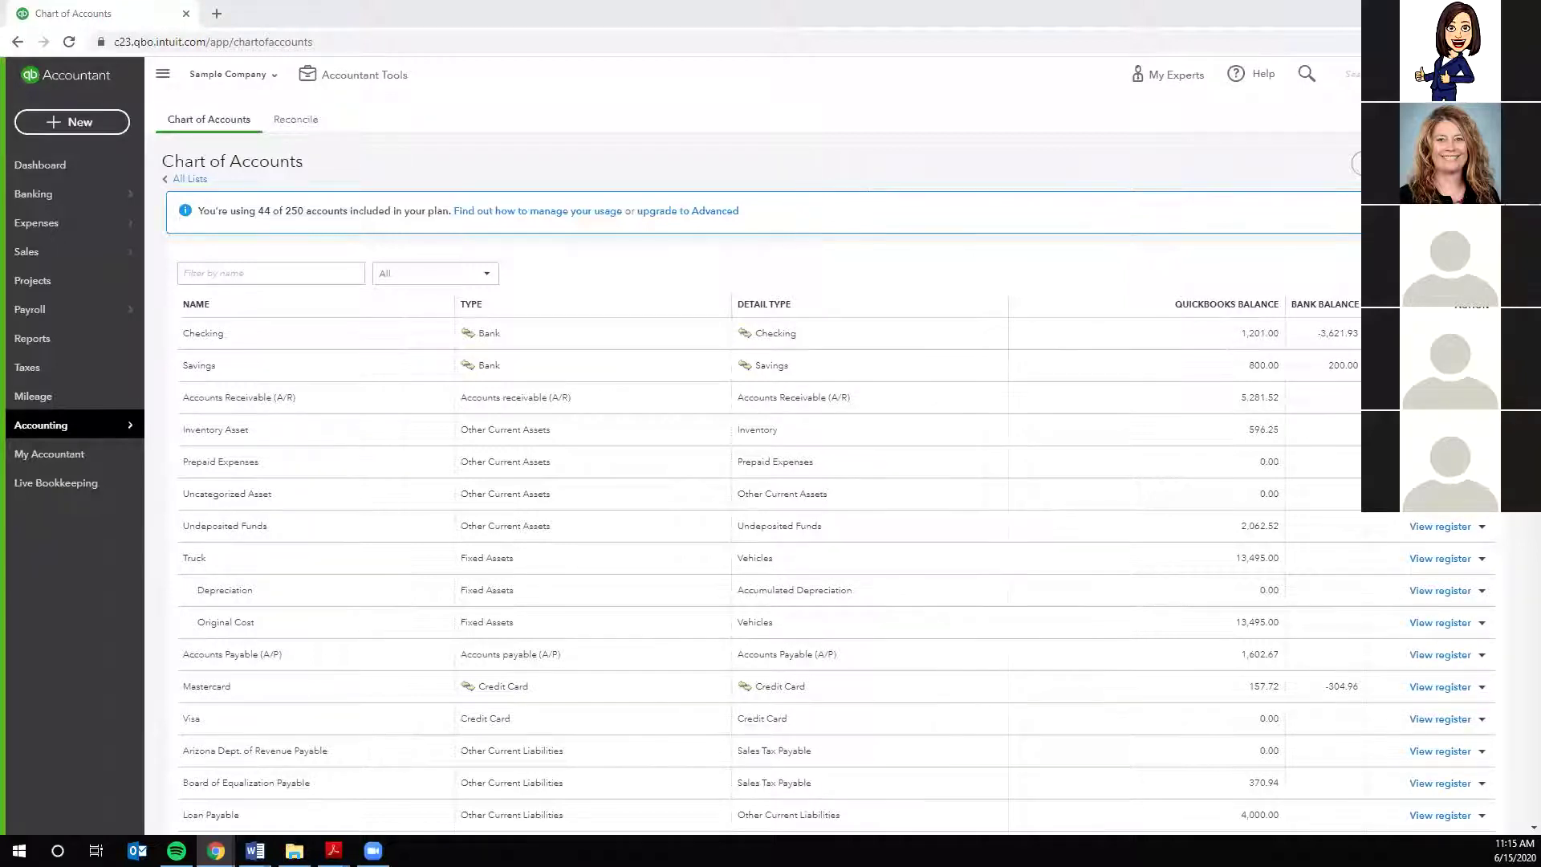
{"action": "key", "text": "alt+Tab"}
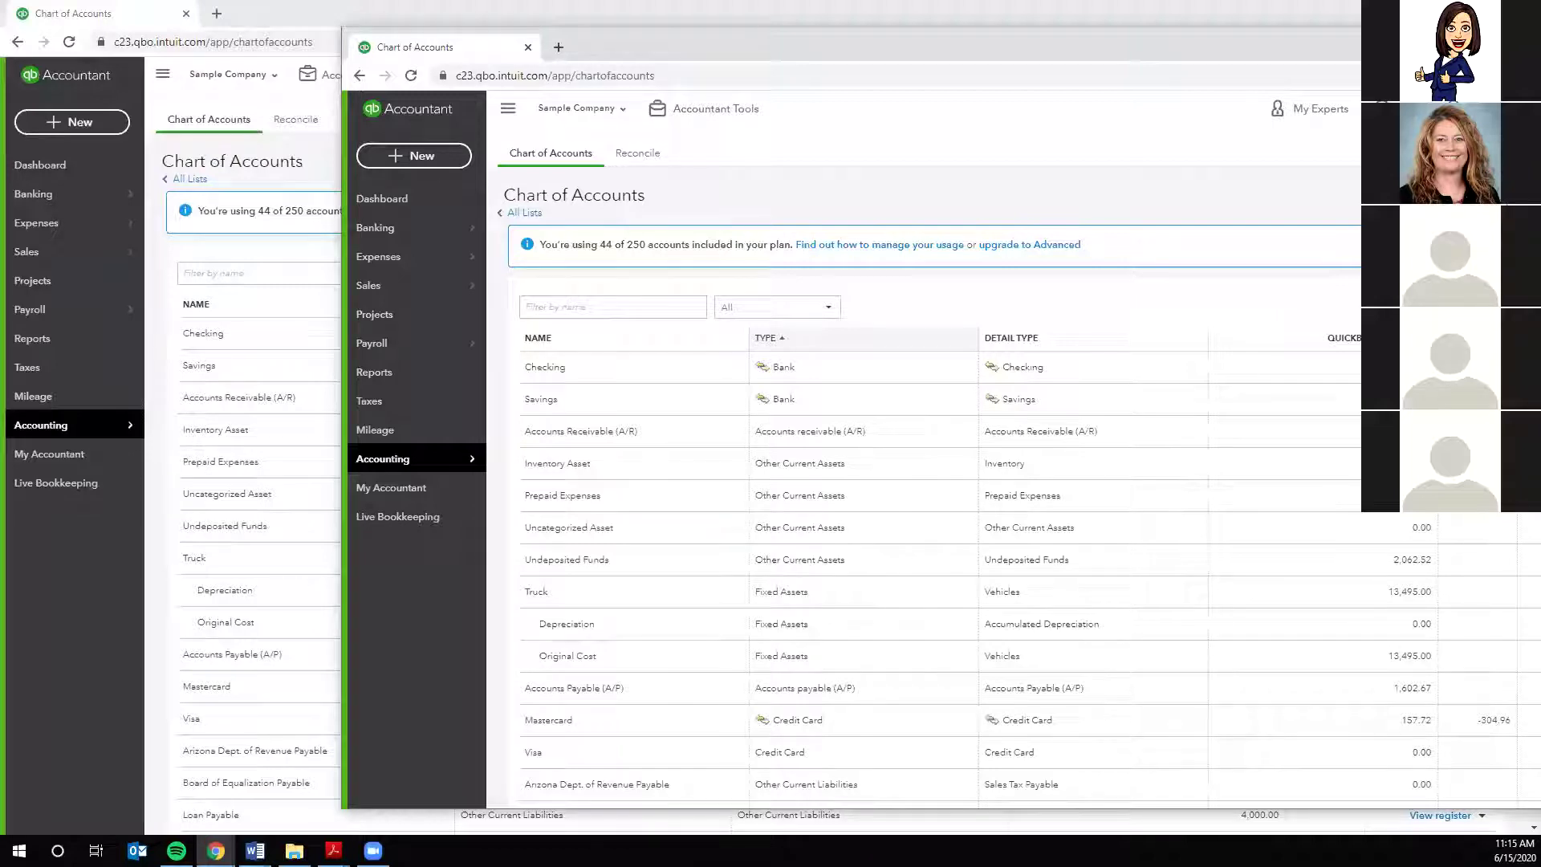
{"action": "left_click_drag", "start_coordinate": [1478, 45], "coordinate": [1241, 27]}
{"action": "left_click", "coordinate": [1455, 23]}
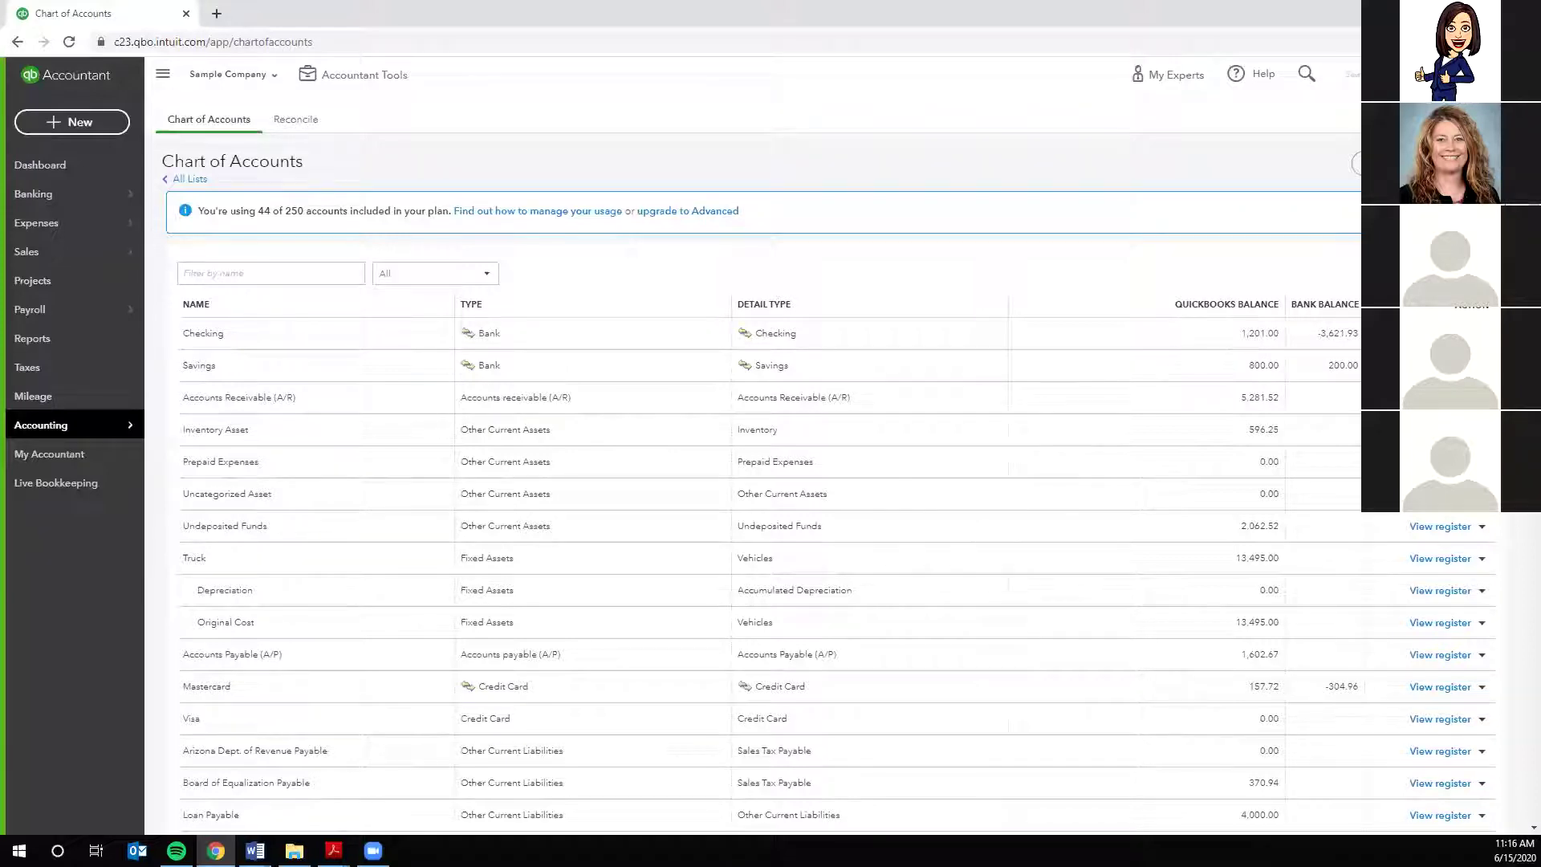
- Display the company ID and keyboard shortcuts reference, and close it after reading
{"action": "key", "text": "ctrl+alt+slash"}
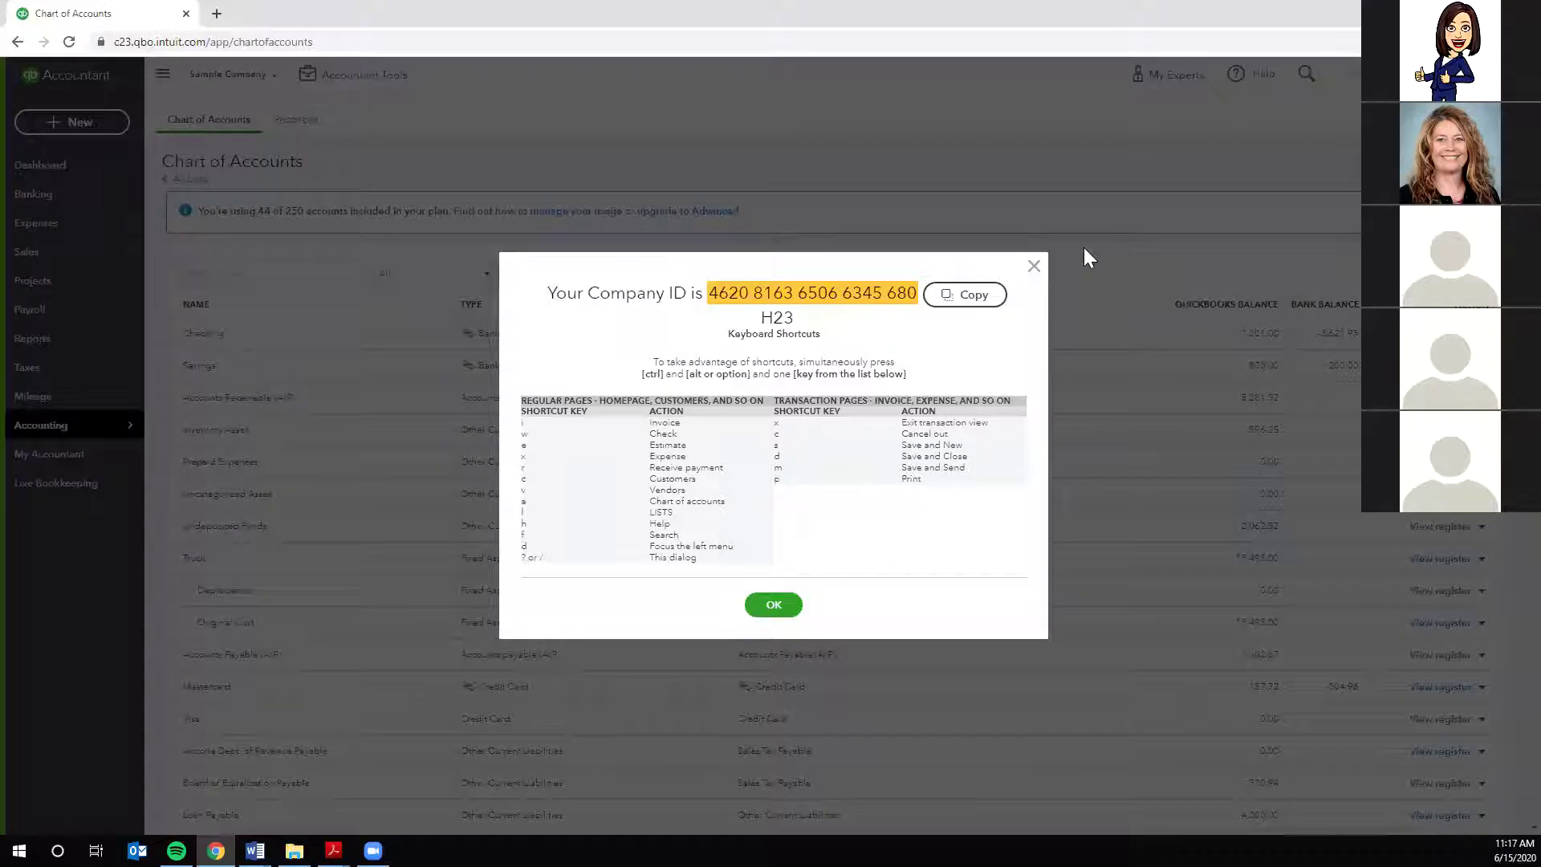
{"action": "left_click", "coordinate": [1035, 266]}
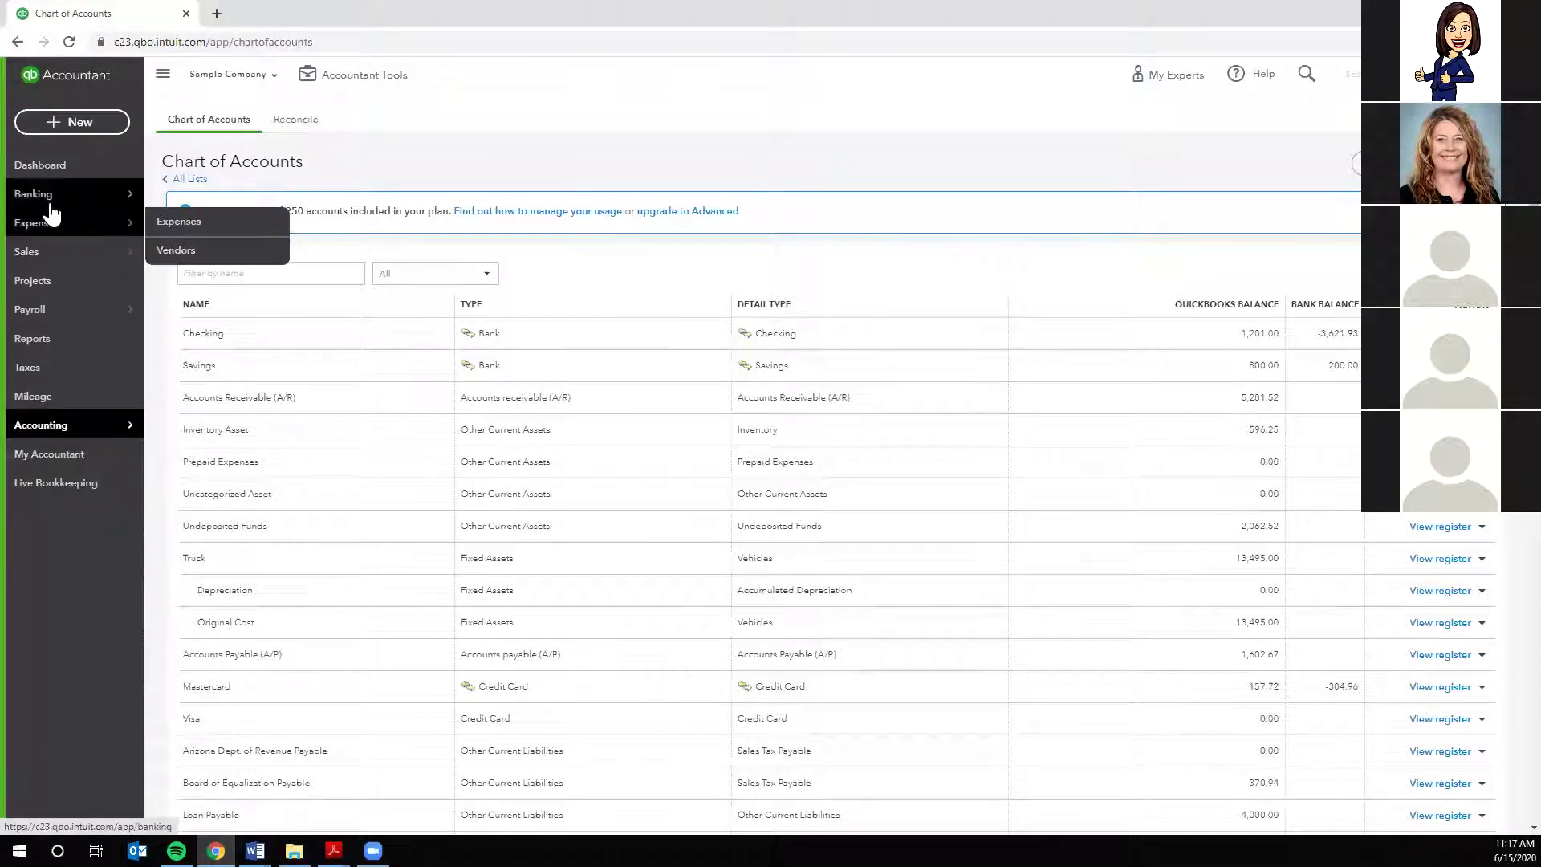
- Open the Banking page in a second browser tab for comparison with Chart of Accounts, and close that tab
{"action": "mouse_move", "coordinate": [44, 205]}
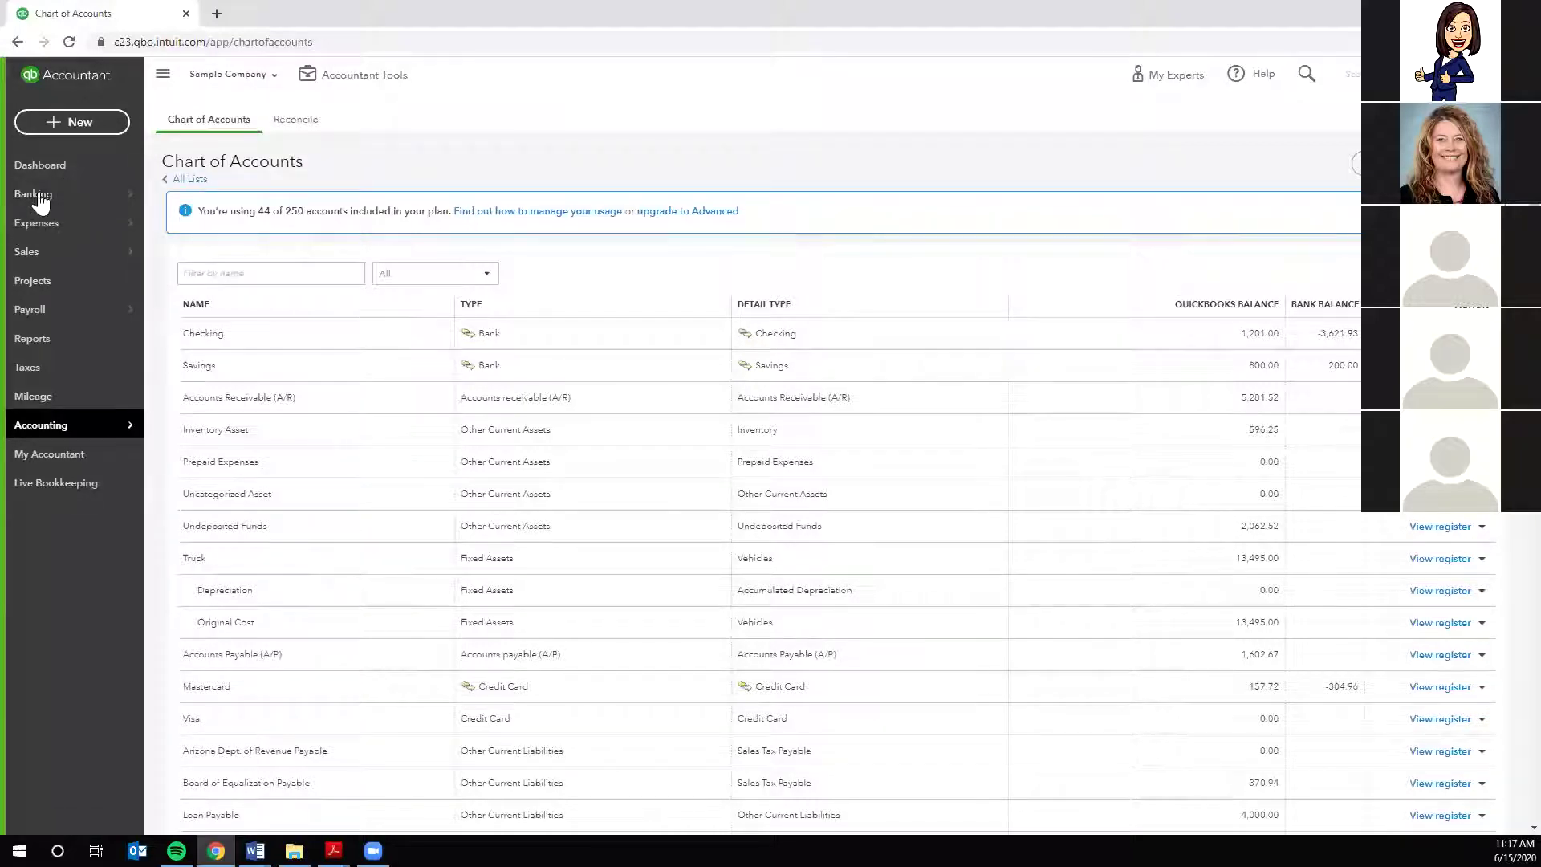
{"action": "left_click_drag", "start_coordinate": [34, 195], "coordinate": [277, 6]}
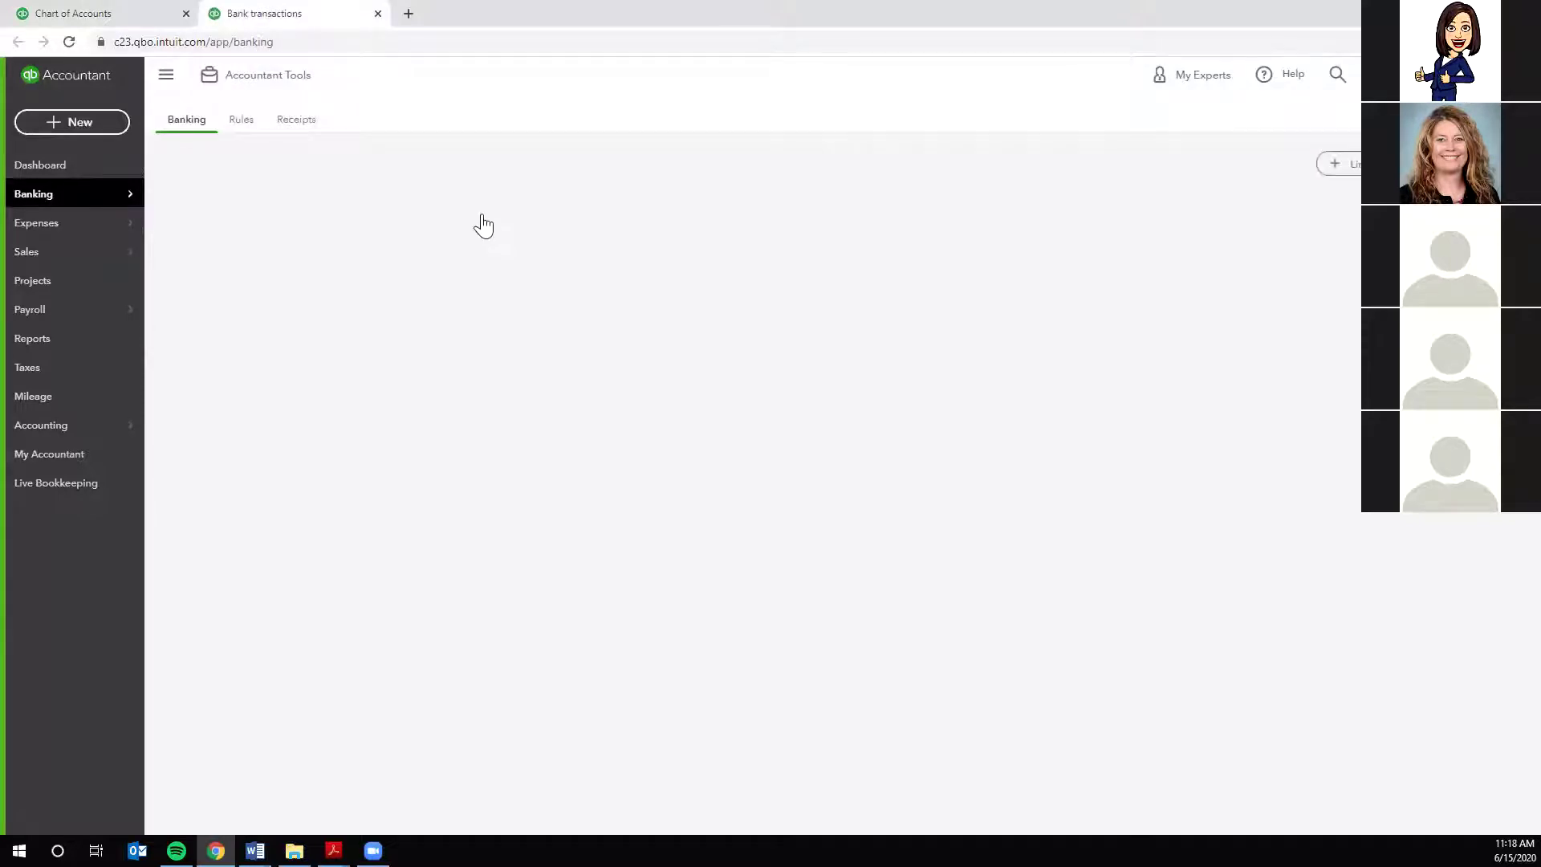
{"action": "left_click", "coordinate": [112, 16]}
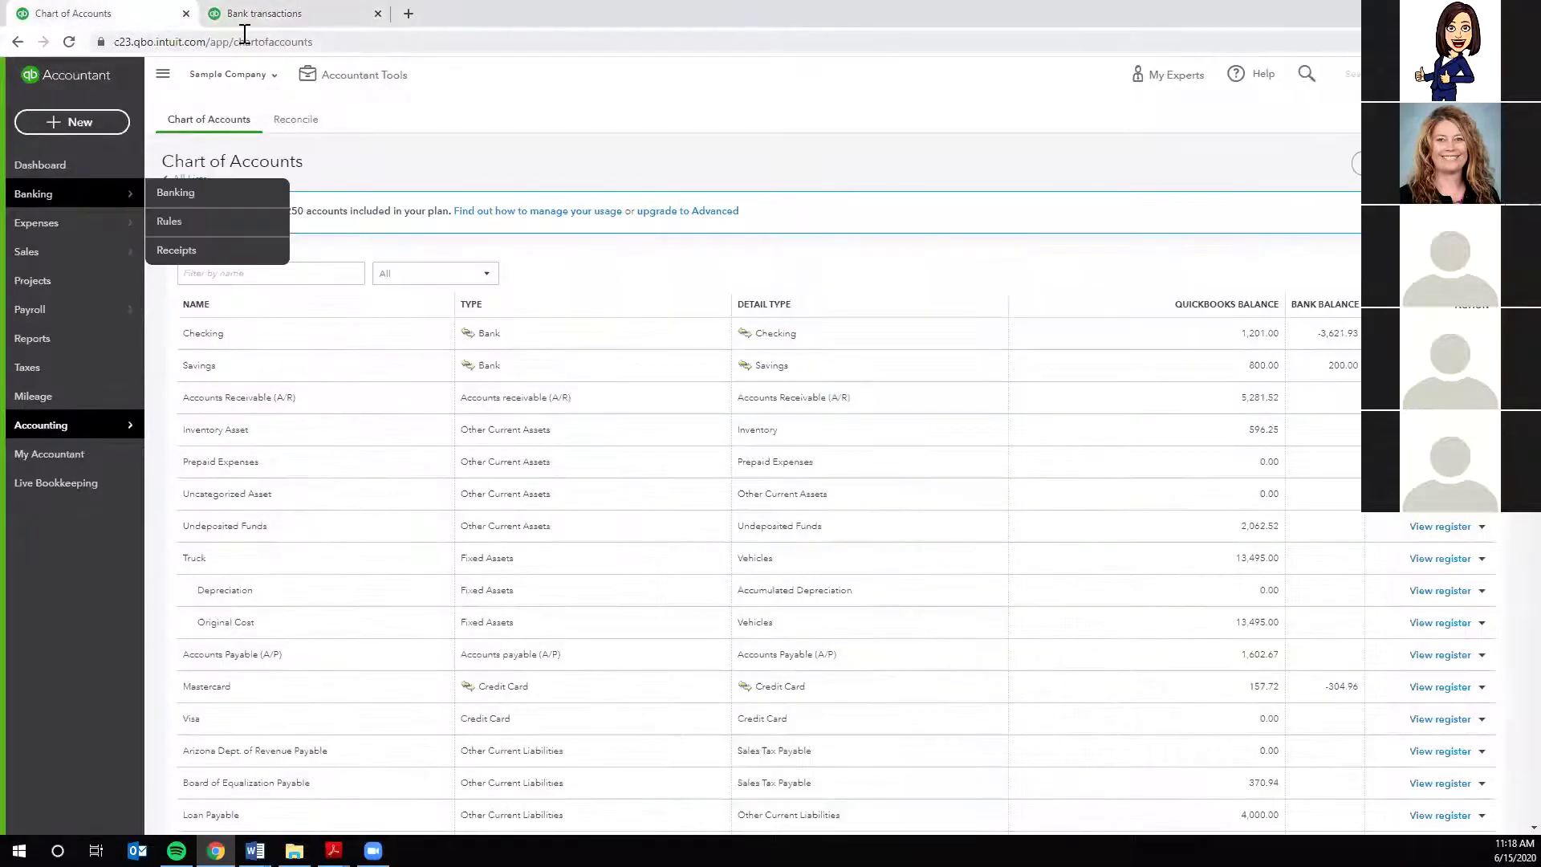
{"action": "left_click", "coordinate": [271, 20]}
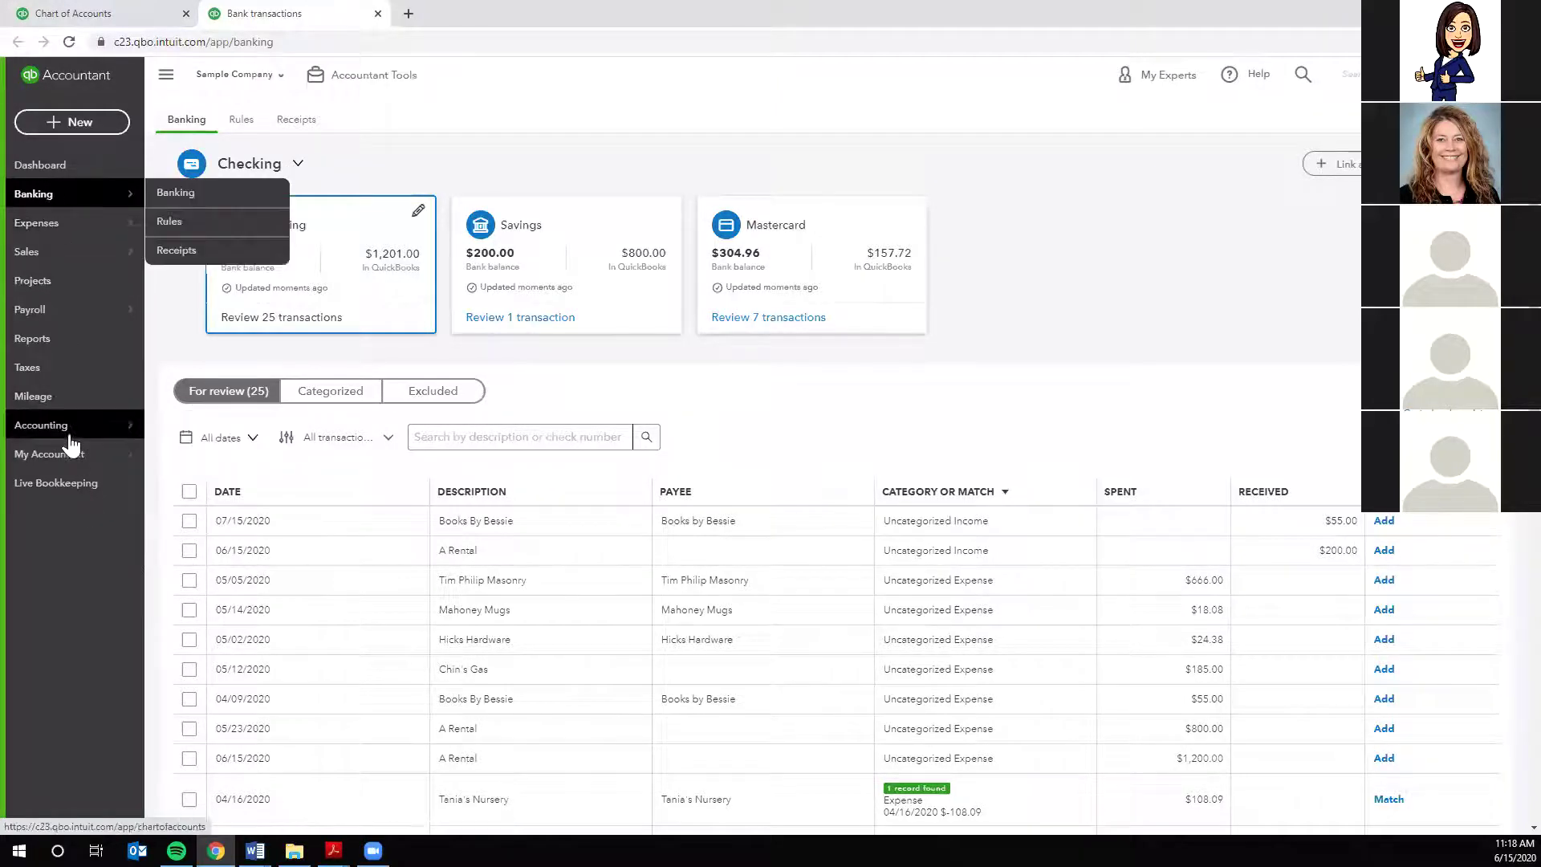
{"action": "mouse_move", "coordinate": [71, 443]}
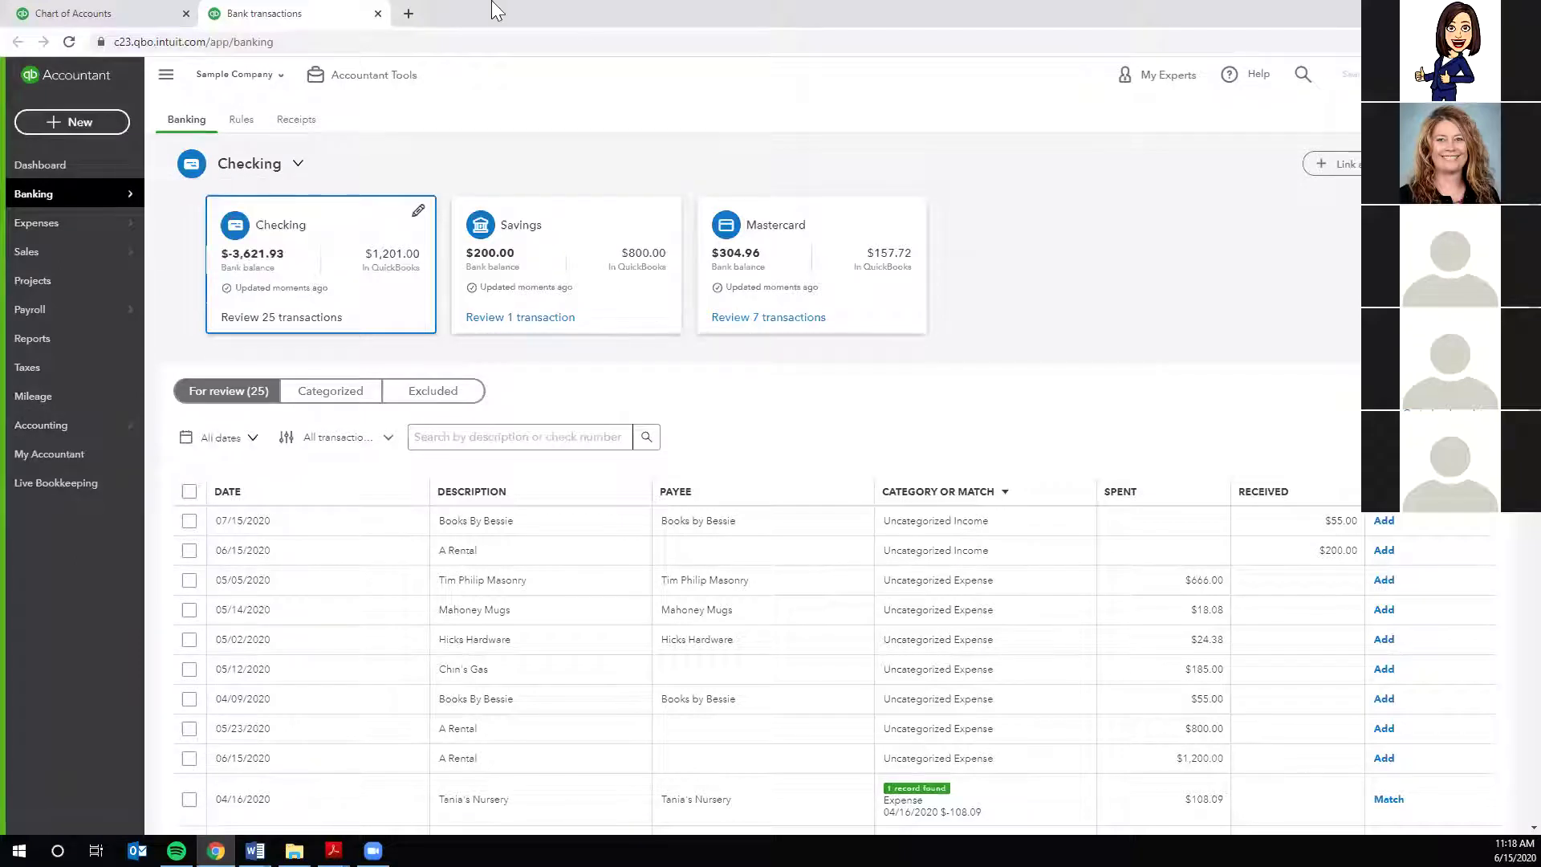
{"action": "left_click", "coordinate": [377, 14]}
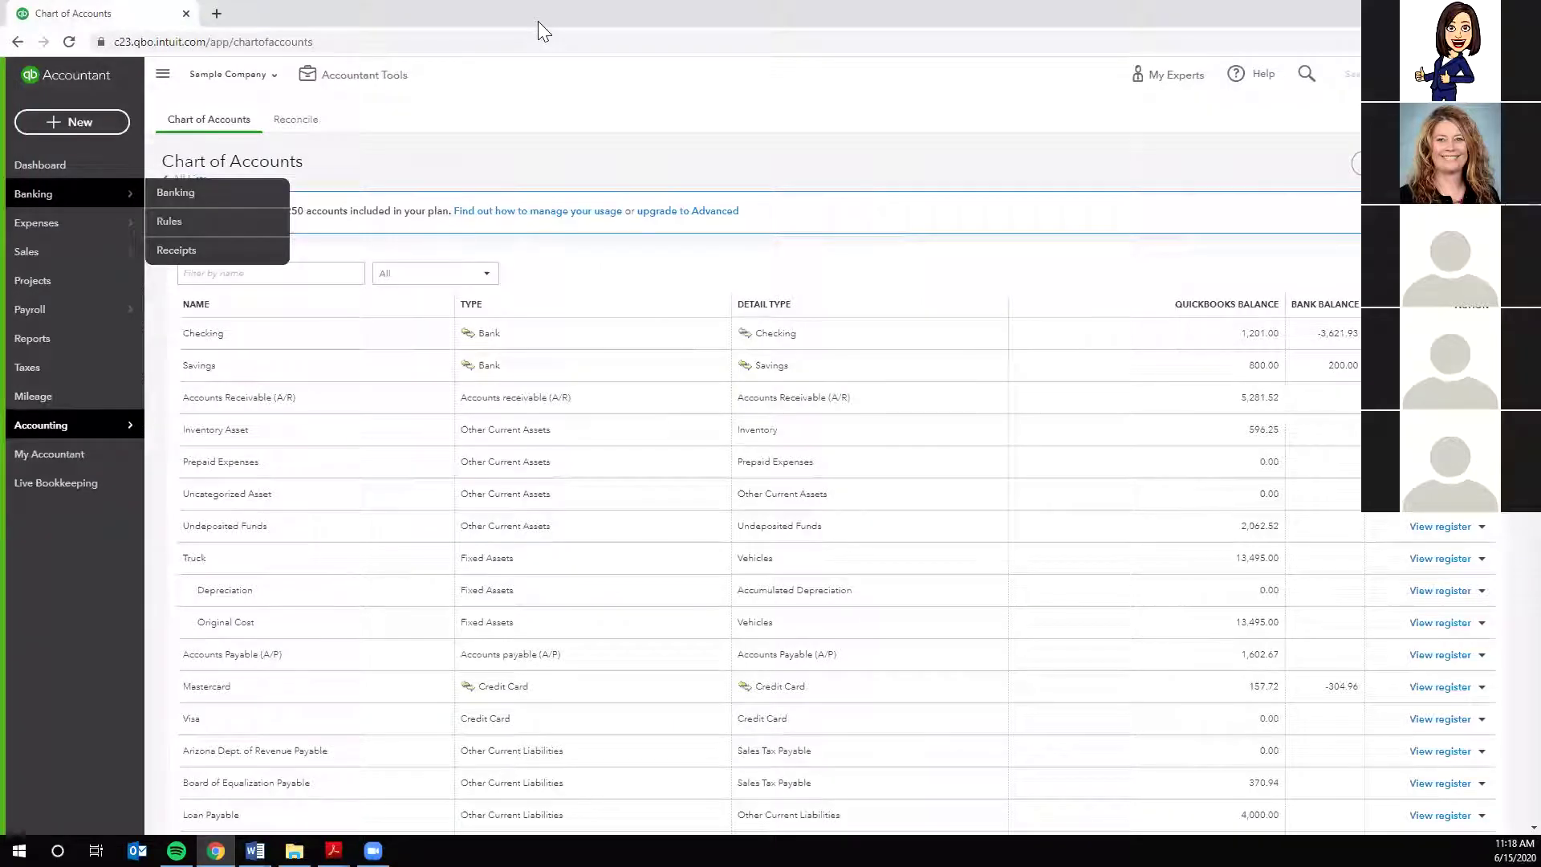
- Return to the Dashboard and turn on Privacy to hide its financial information
{"action": "left_click", "coordinate": [86, 167]}
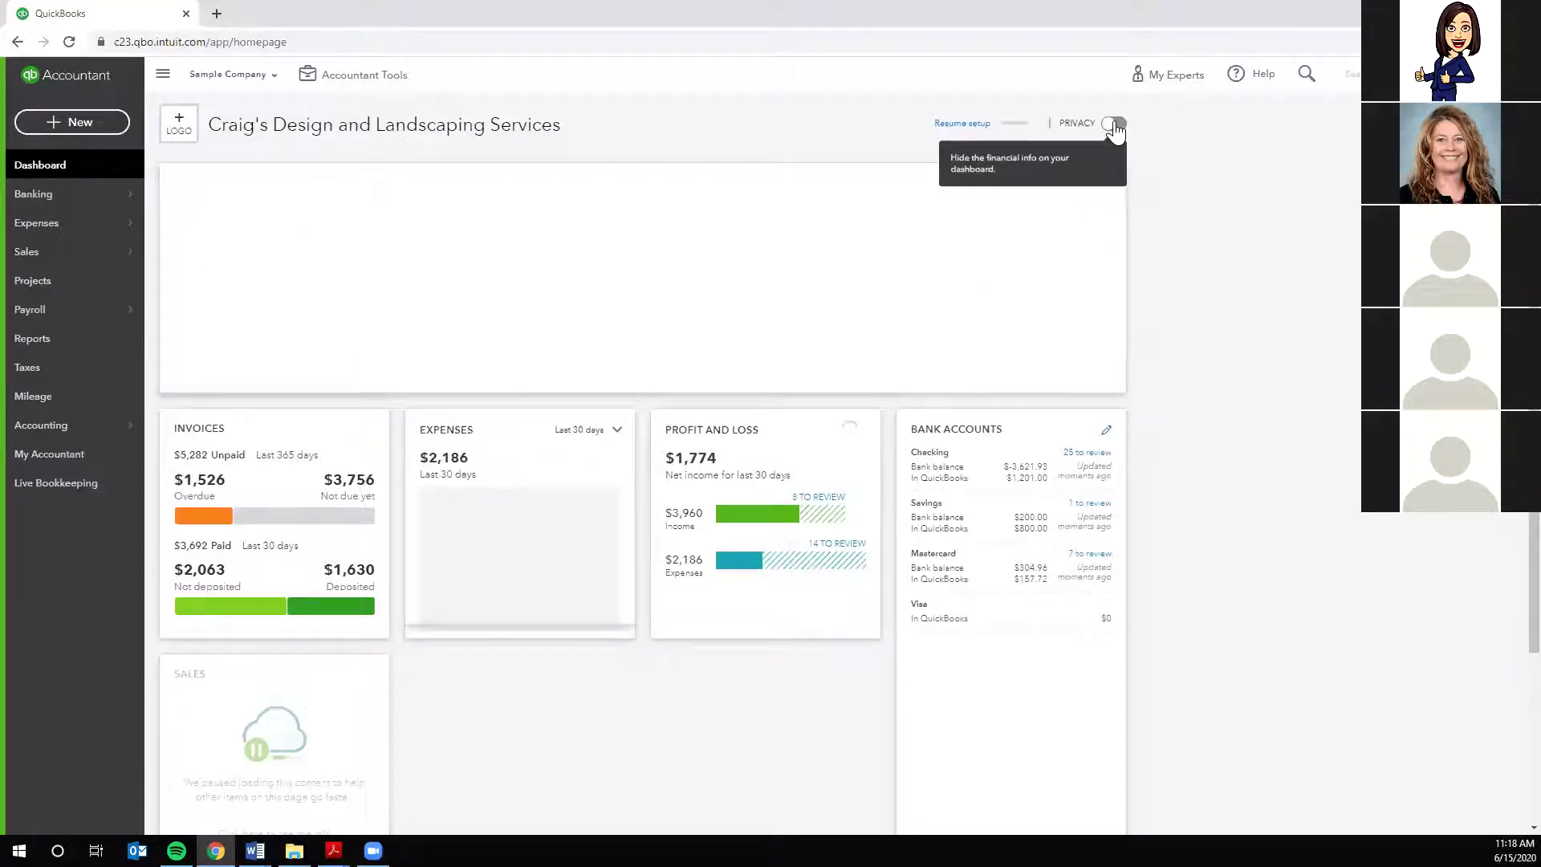
{"action": "left_click", "coordinate": [1115, 125]}
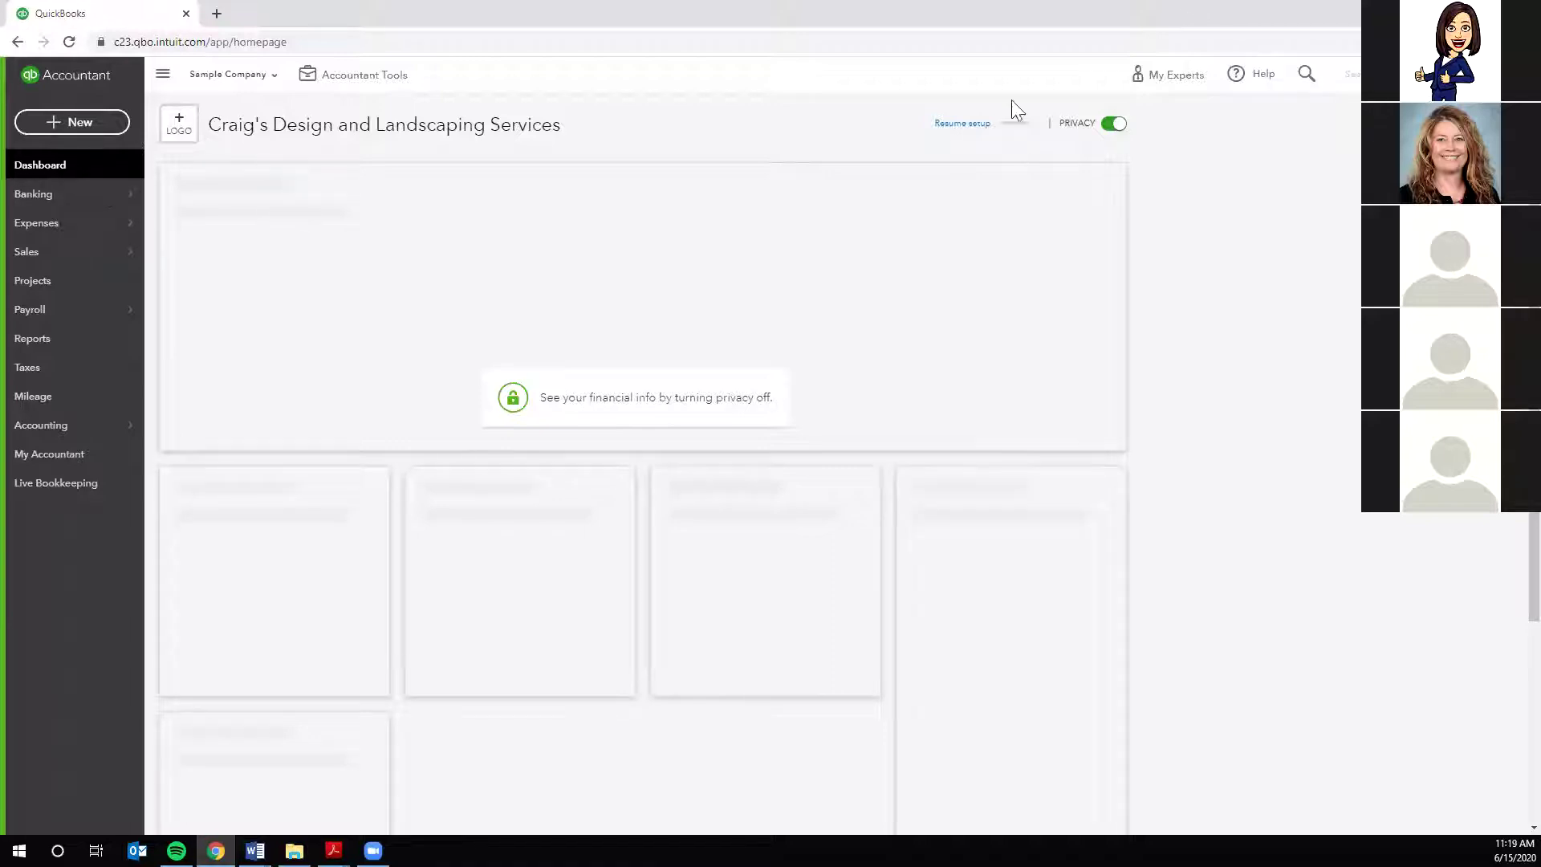
- Turn off Privacy on the Dashboard and inspect the May money in and out figures in the cash flow chart
{"action": "left_click", "coordinate": [1115, 124]}
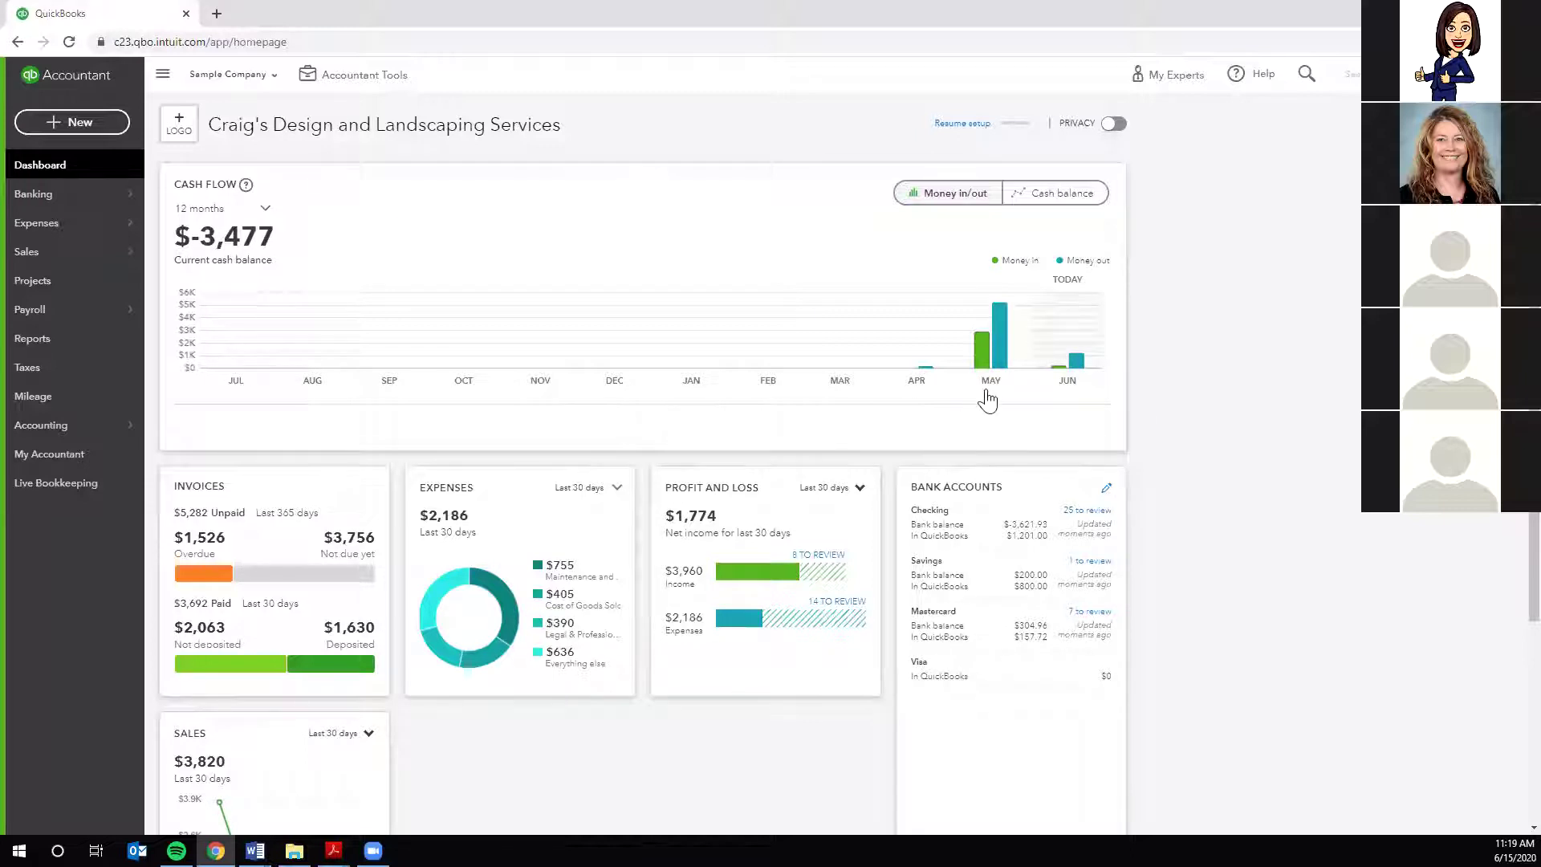
{"action": "mouse_move", "coordinate": [987, 399]}
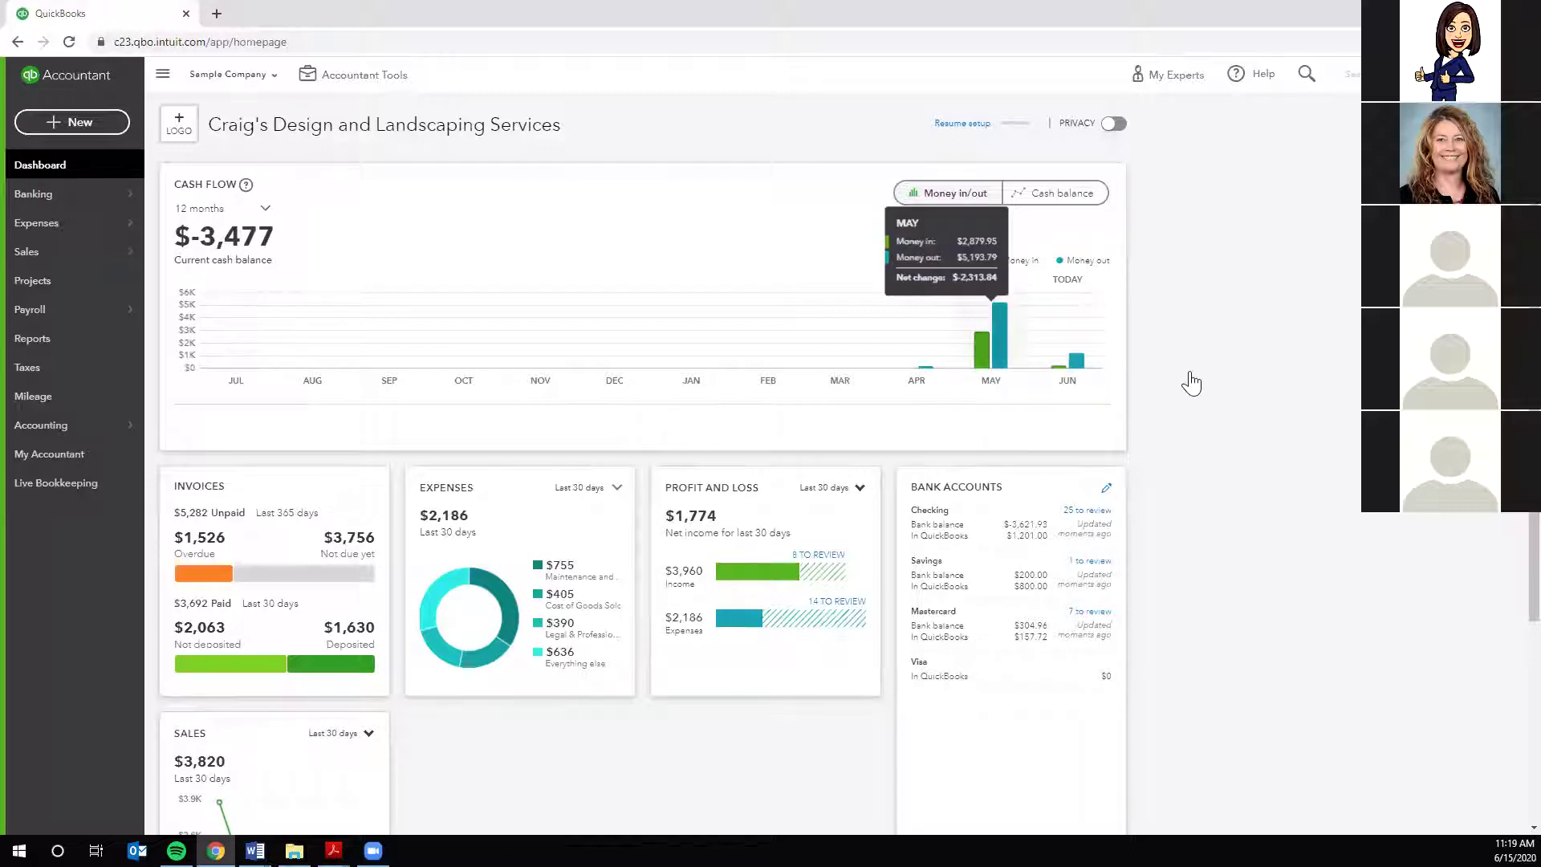
{"action": "mouse_move", "coordinate": [997, 353]}
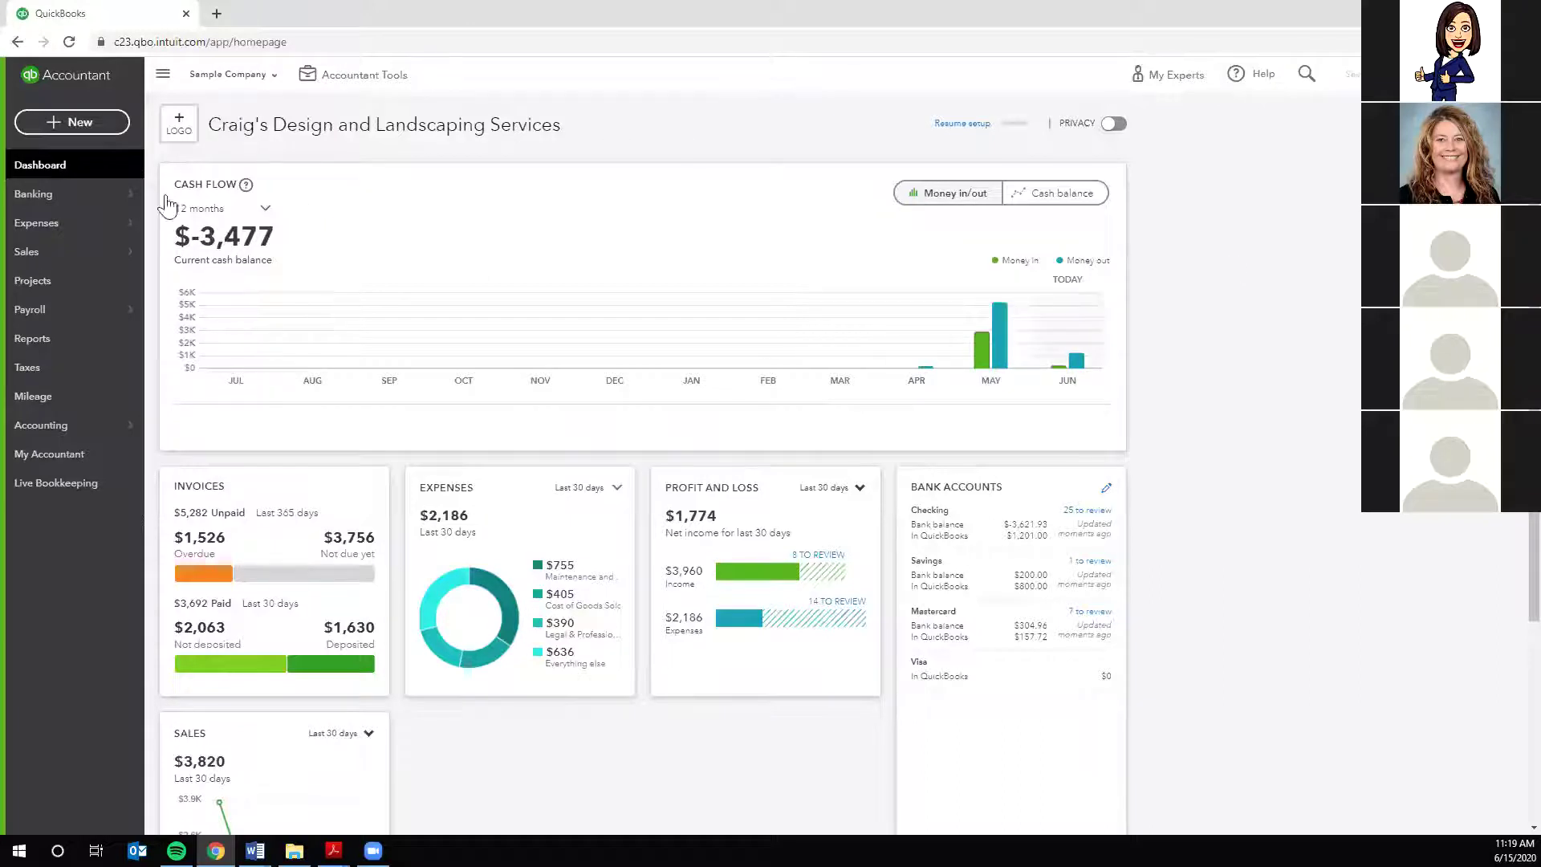
- Create an invoice for Amy's Bird Sanctuary with a Custom Design line of quantity 5 at rate 75, and save it
{"action": "left_click", "coordinate": [71, 124]}
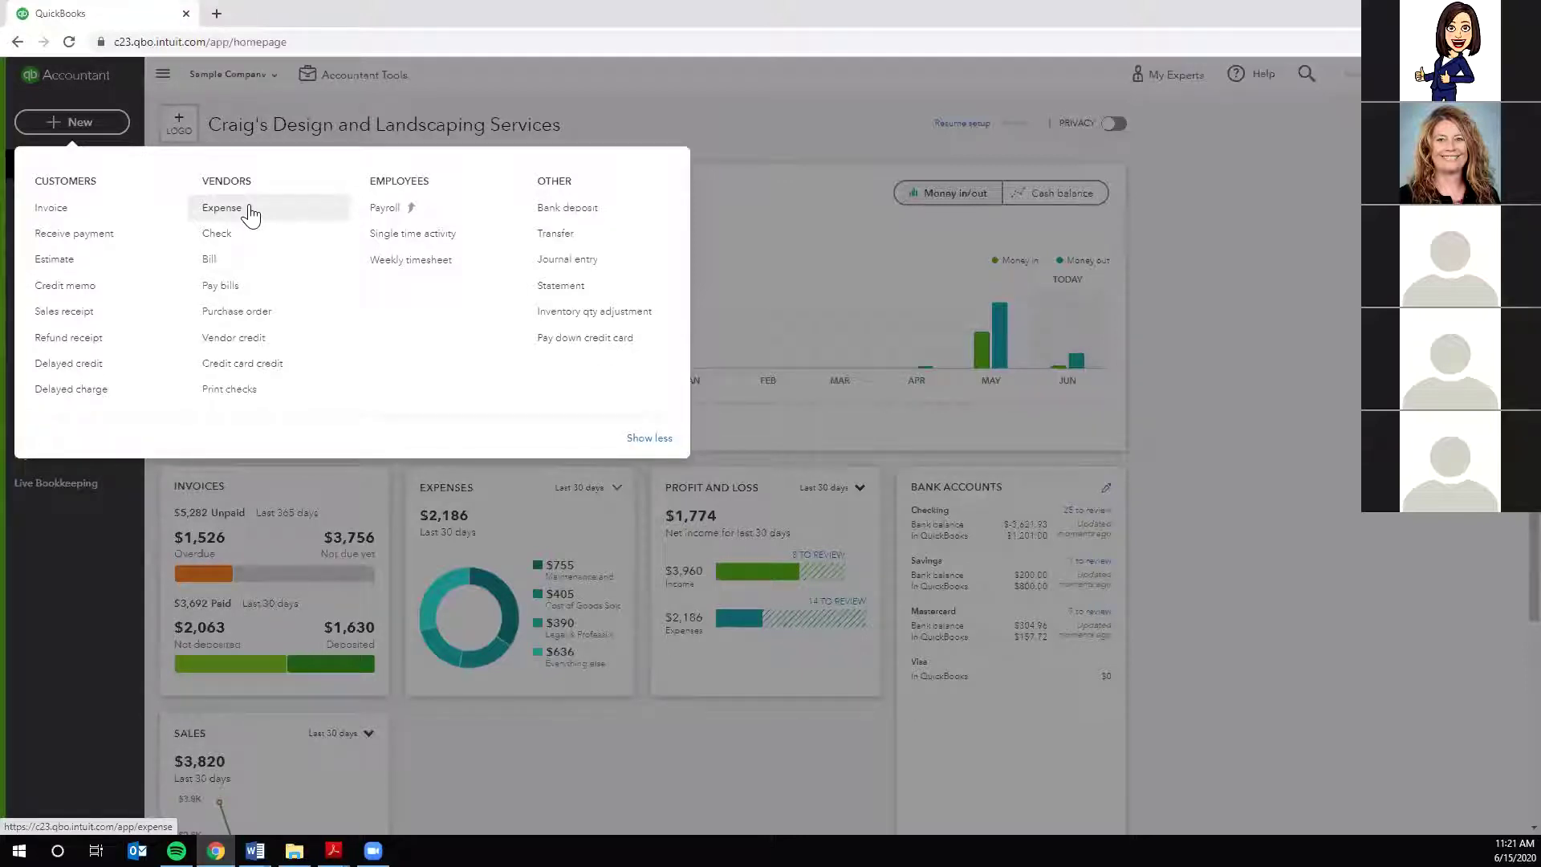
{"action": "left_click", "coordinate": [52, 212]}
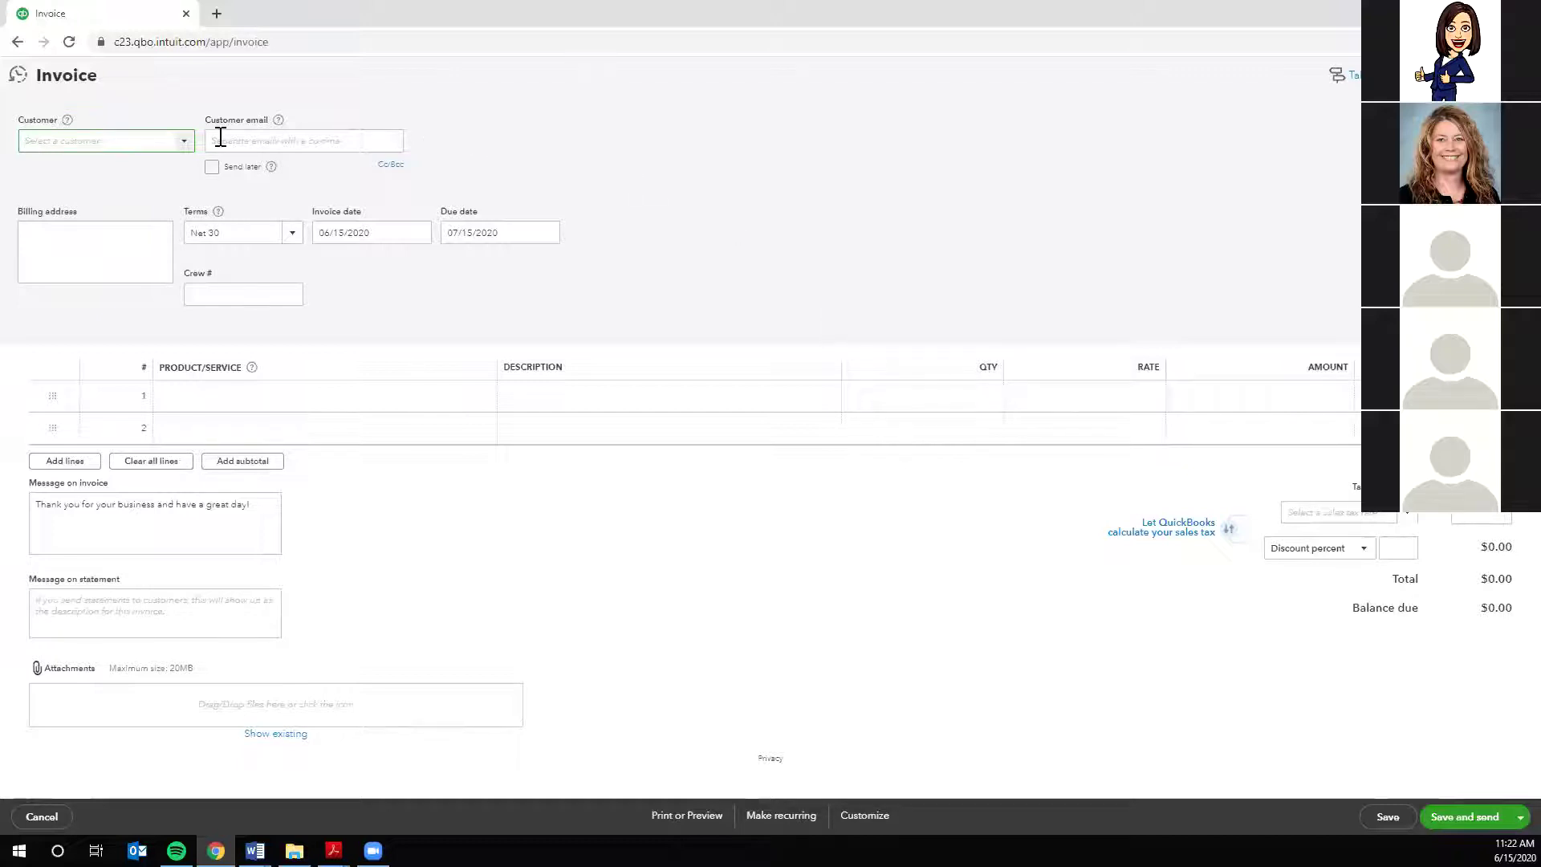
{"action": "left_click", "coordinate": [158, 140]}
{"action": "type", "text": "Ab"}
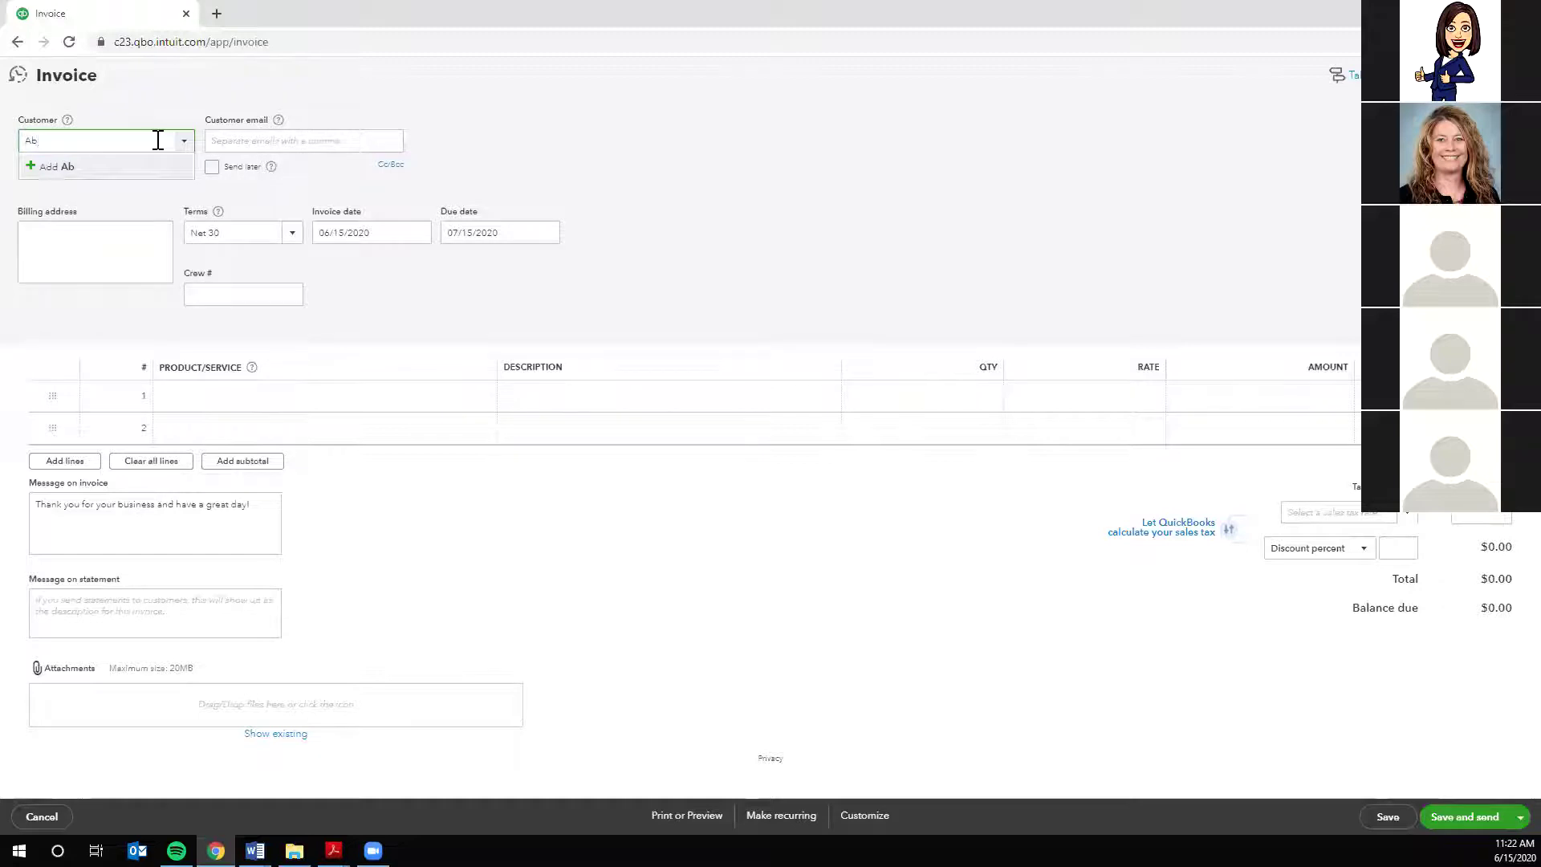
{"action": "key", "text": "BackSpace"}
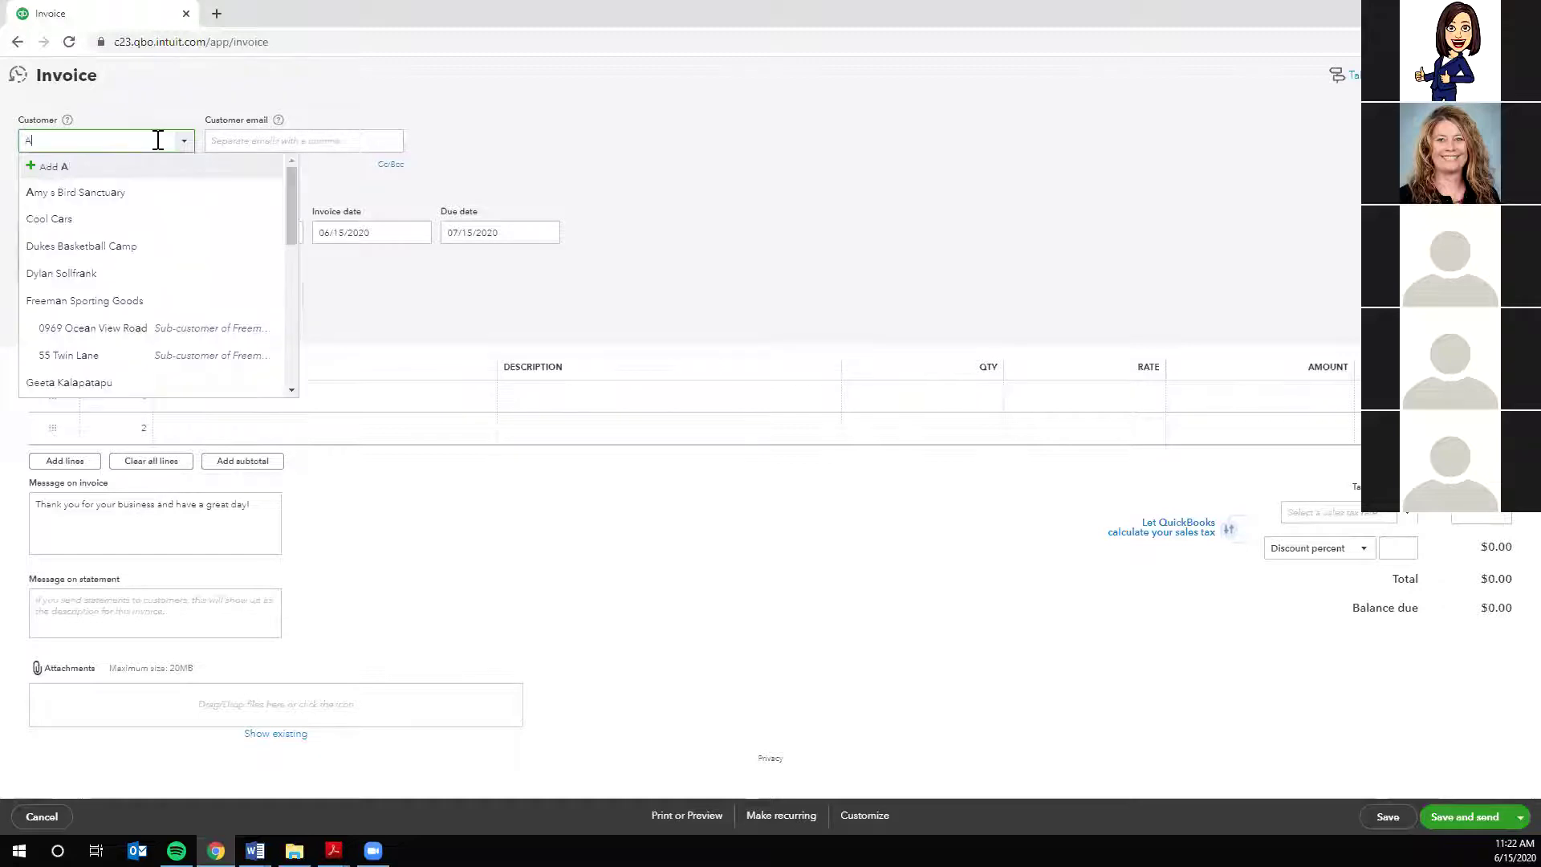
{"action": "left_click", "coordinate": [86, 195]}
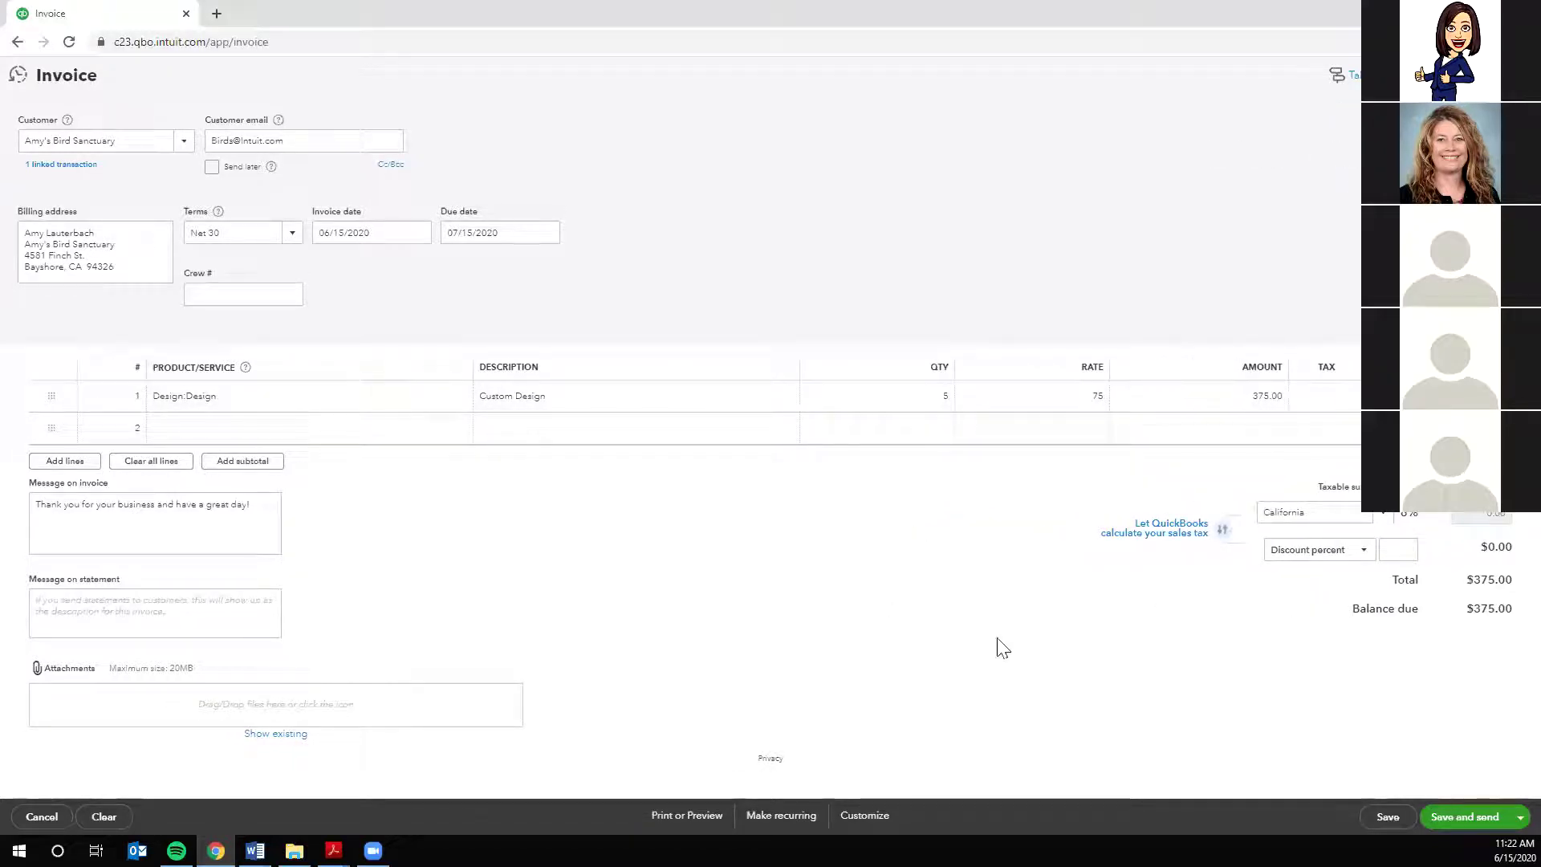
{"action": "left_click", "coordinate": [1390, 818]}
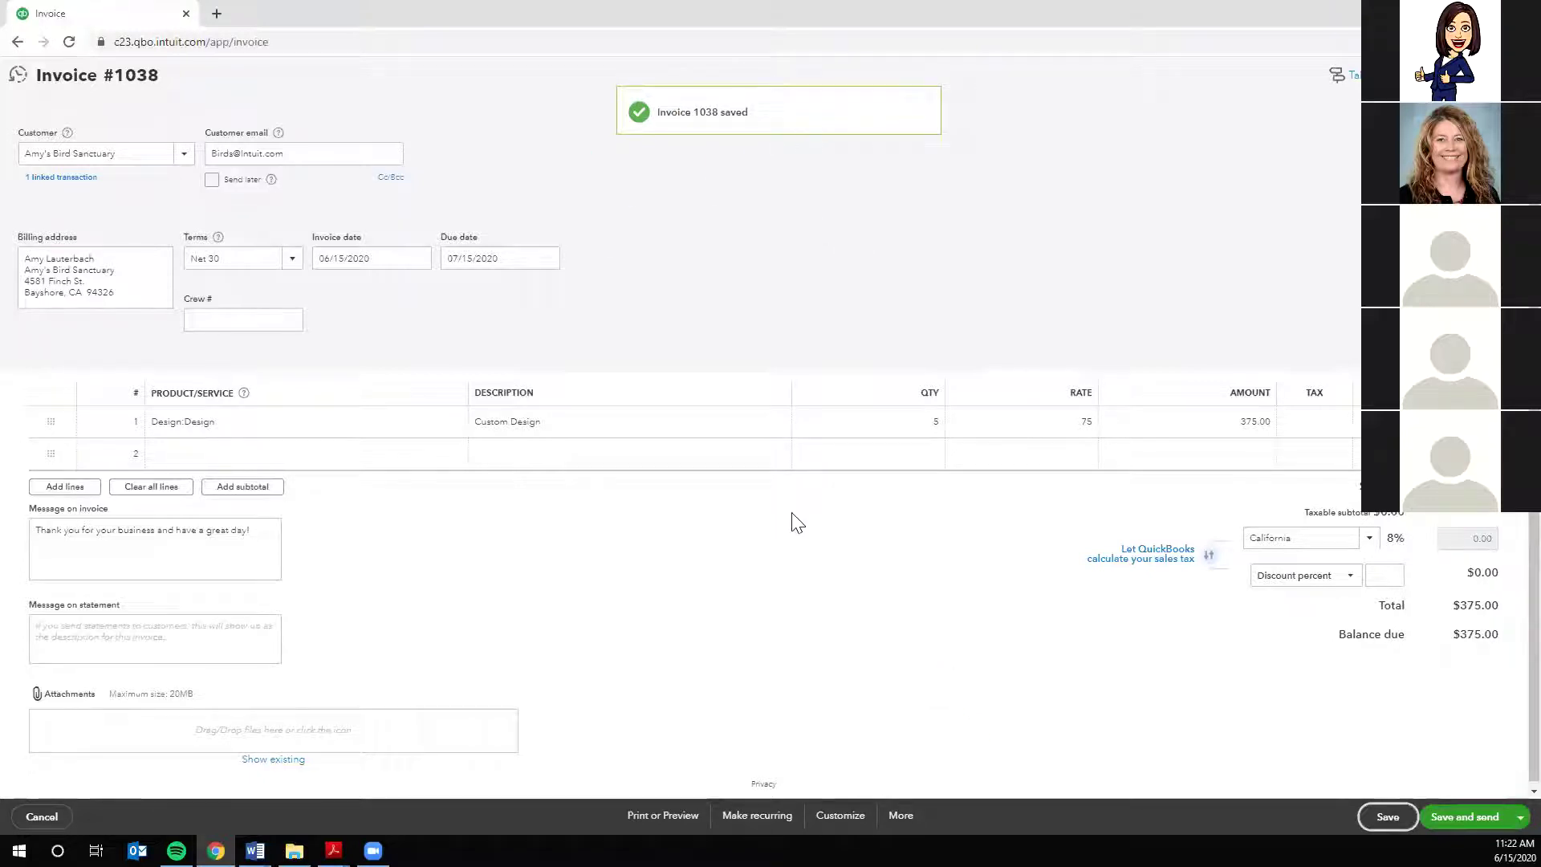
- Make the invoice recurring, review the type and interval options, and save the template as Scheduled, monthly on the 1st
{"action": "left_click", "coordinate": [749, 818]}
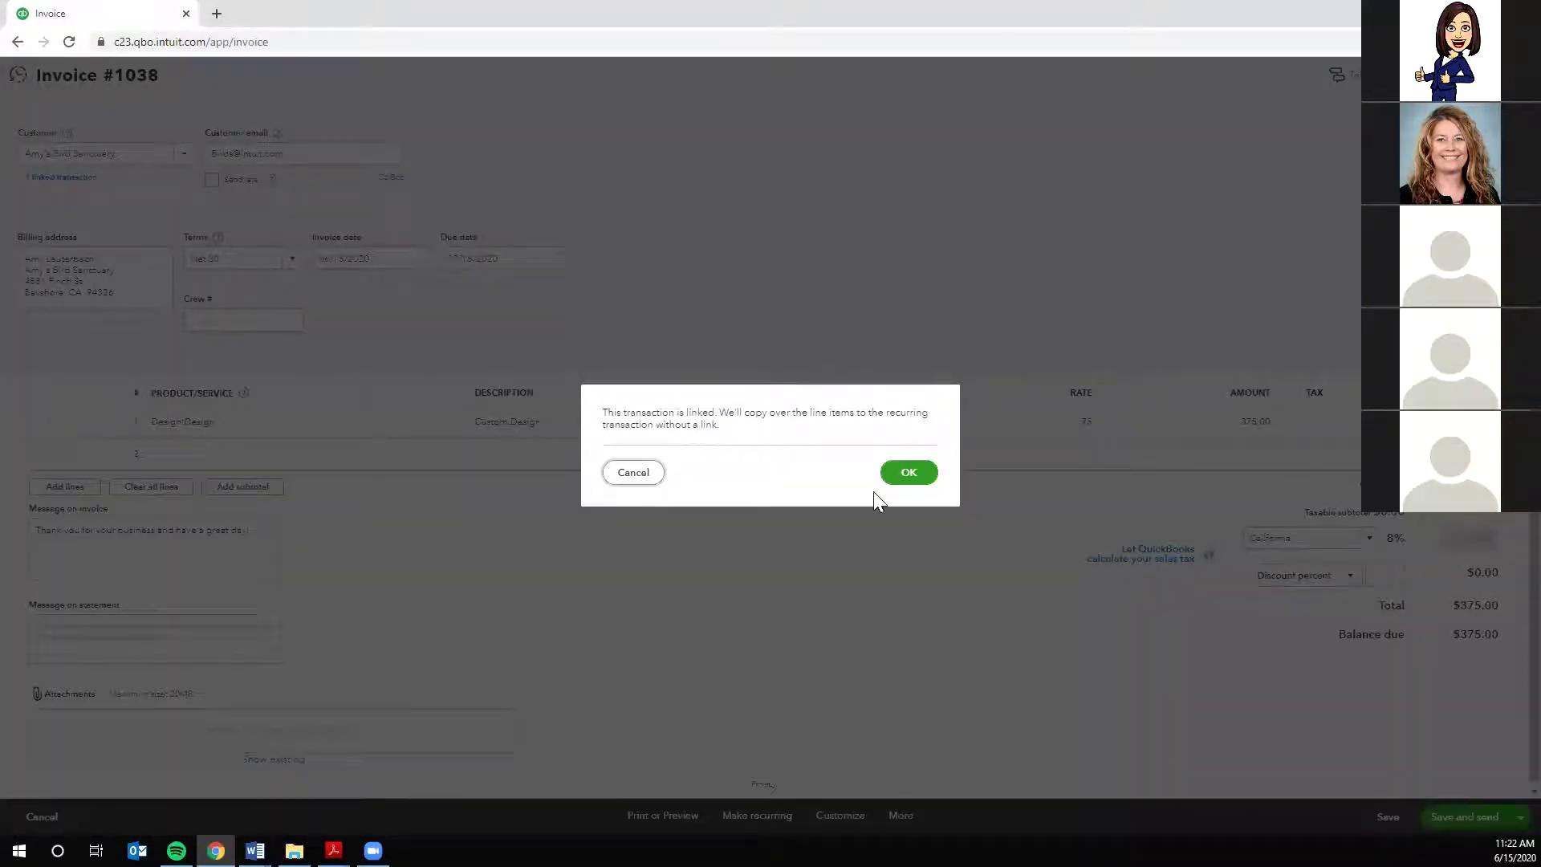
{"action": "left_click", "coordinate": [911, 475]}
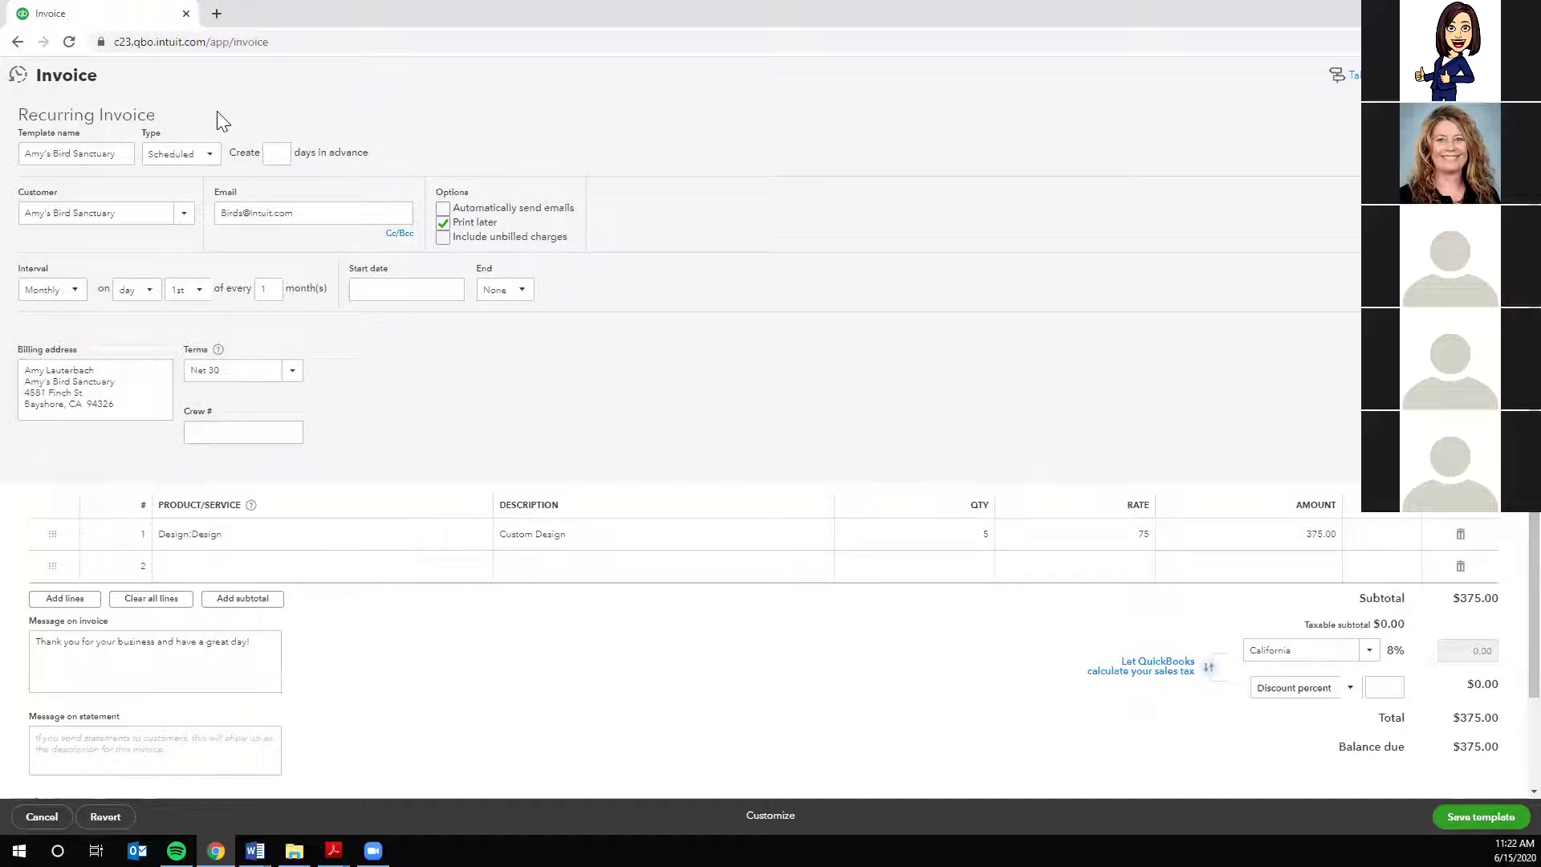
{"action": "left_click", "coordinate": [207, 156]}
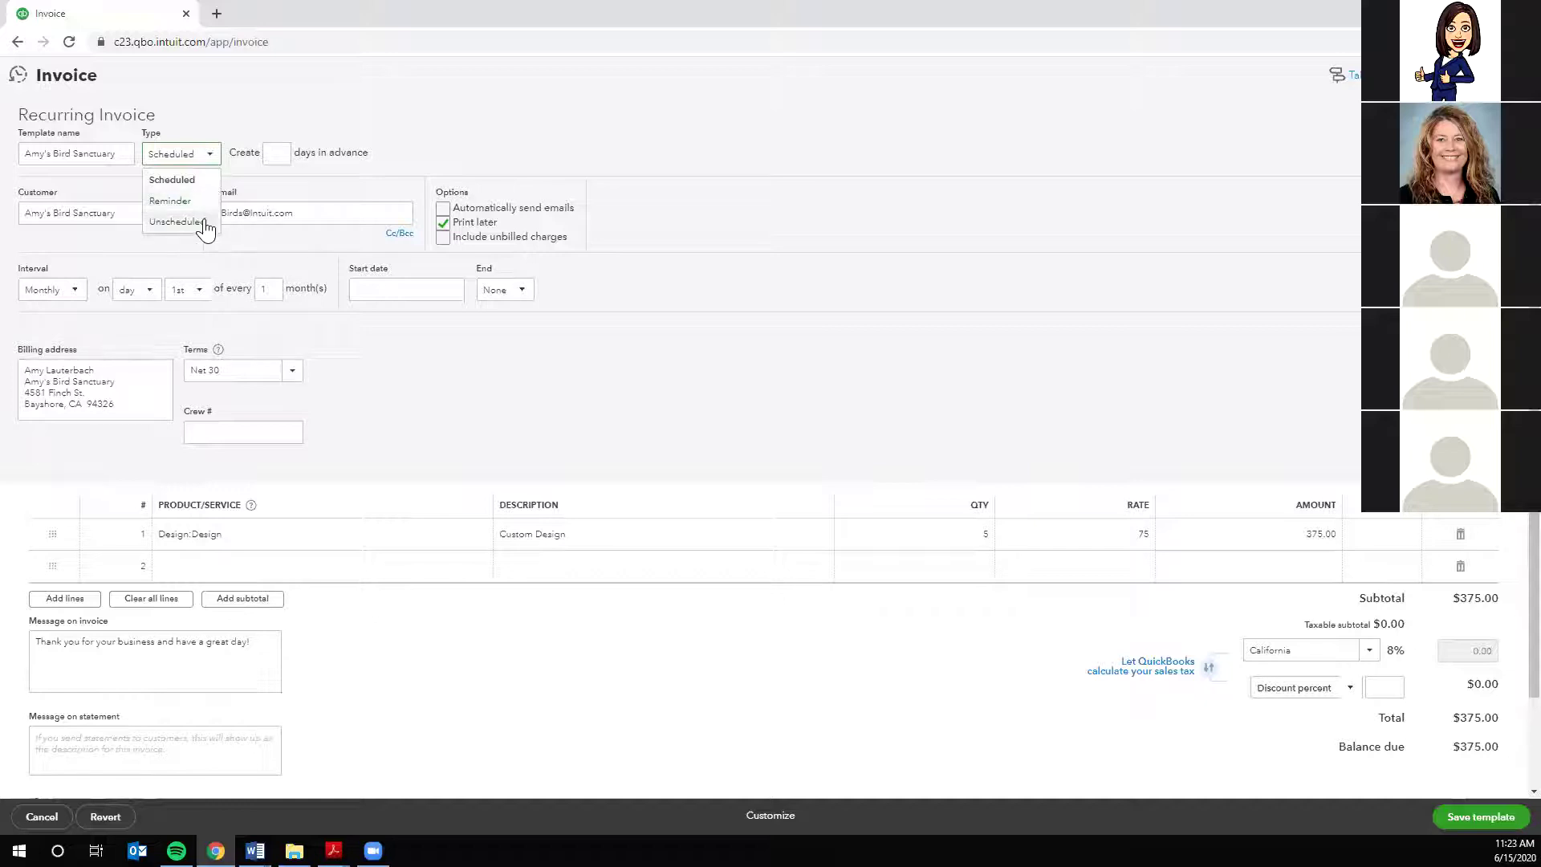
{"action": "left_click", "coordinate": [381, 144]}
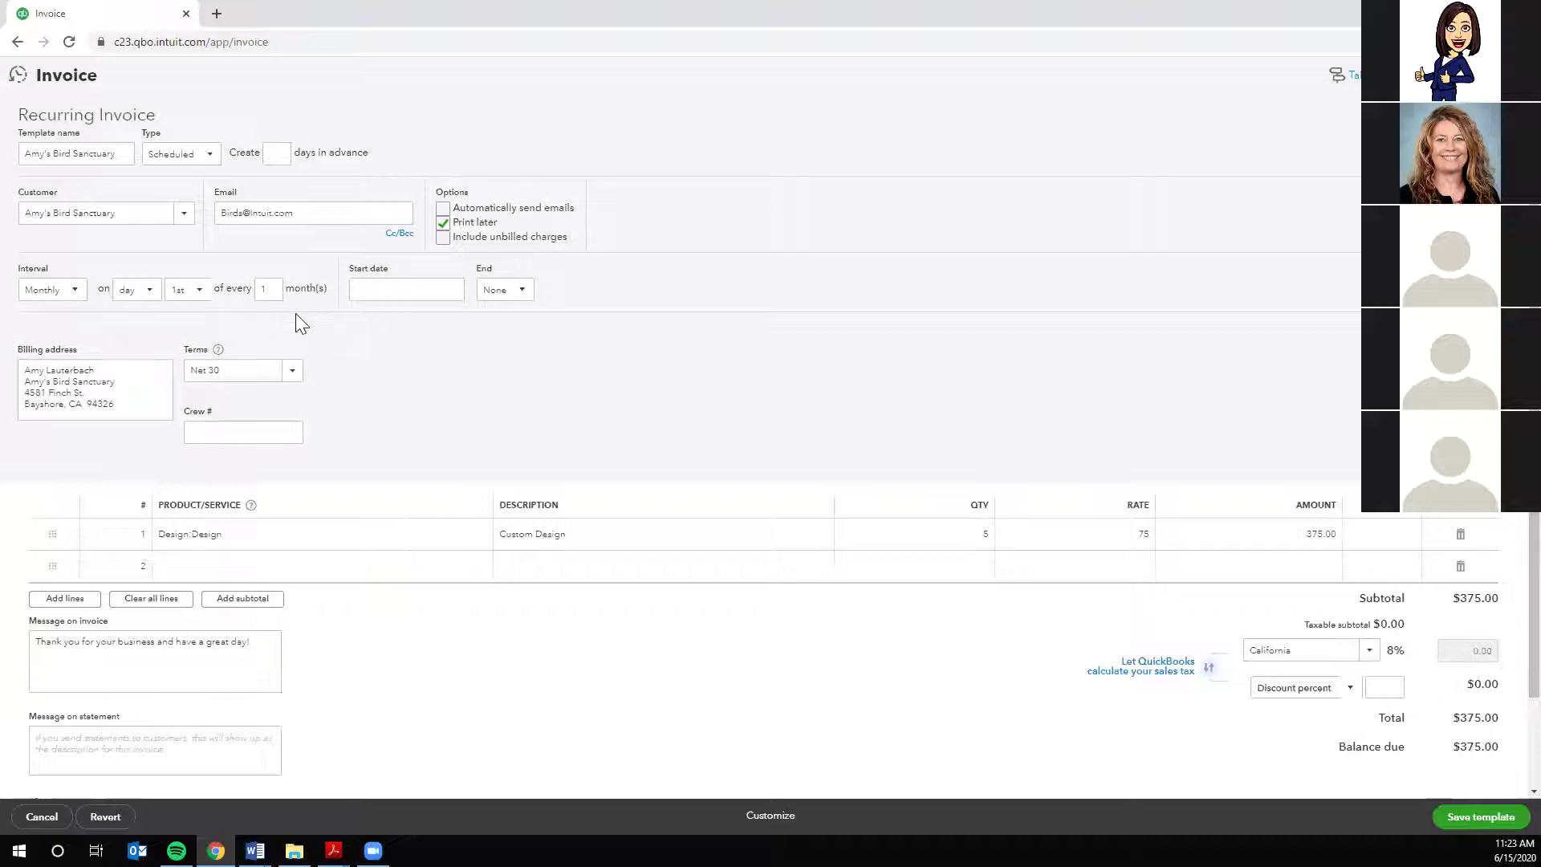
{"action": "left_click", "coordinate": [74, 290]}
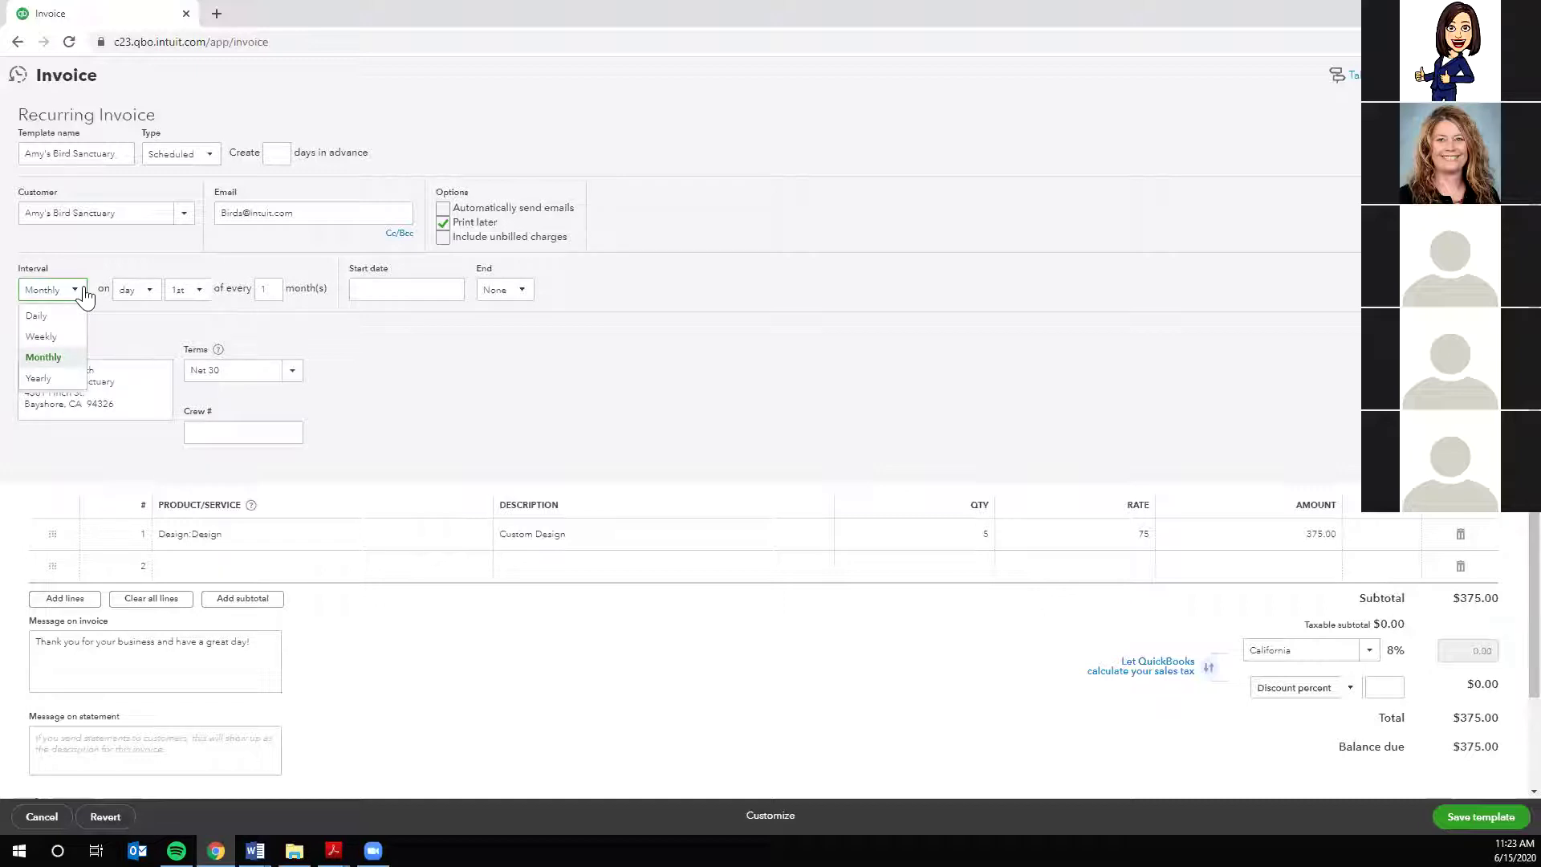
{"action": "left_click", "coordinate": [353, 342]}
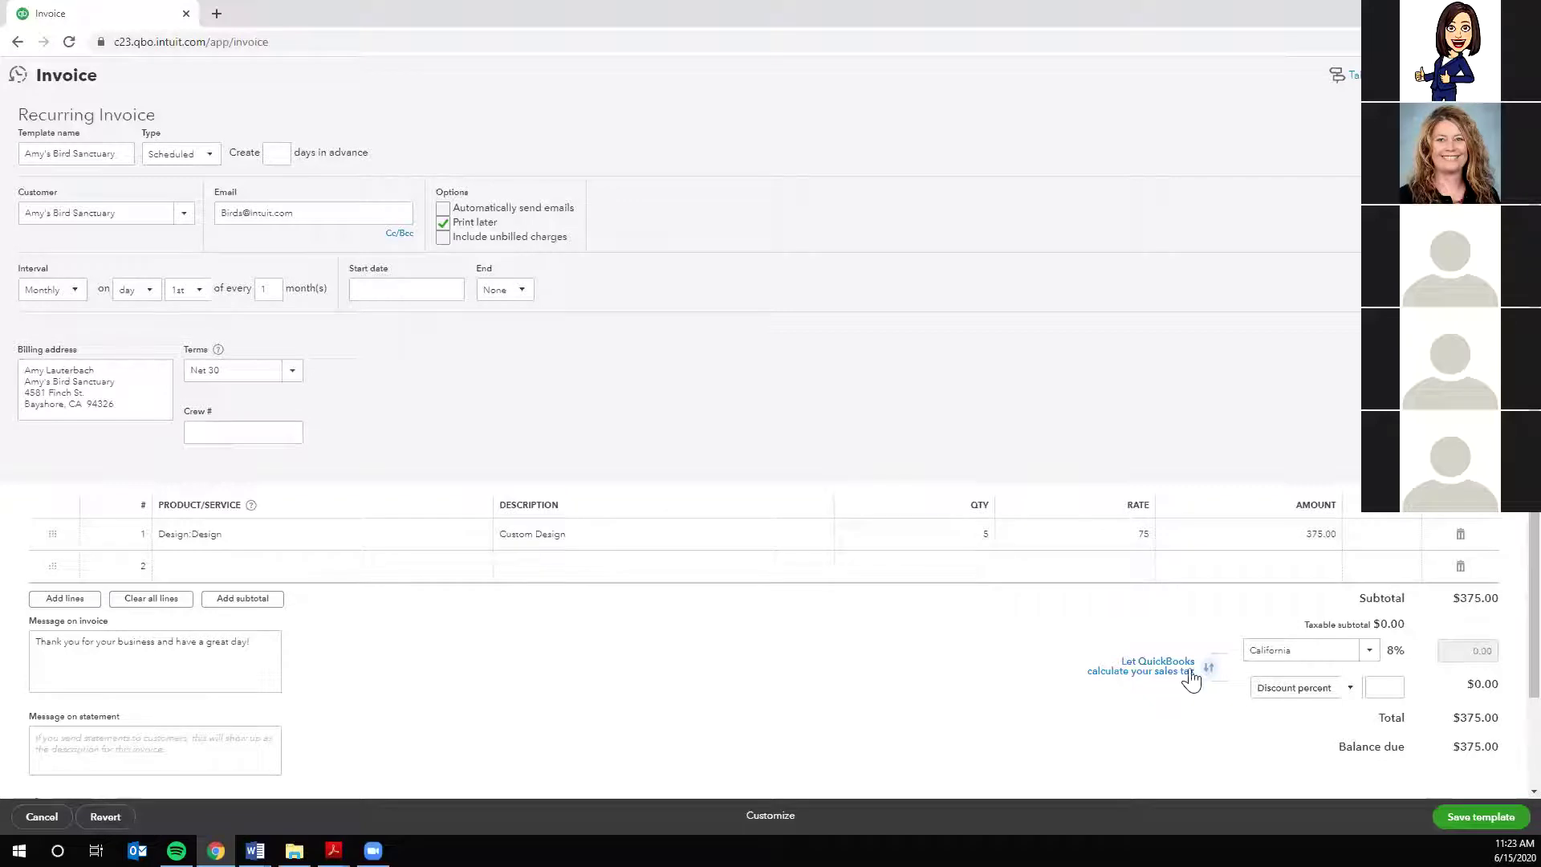
{"action": "scroll", "coordinate": [811, 691], "scroll_direction": "down", "scroll_amount": 2}
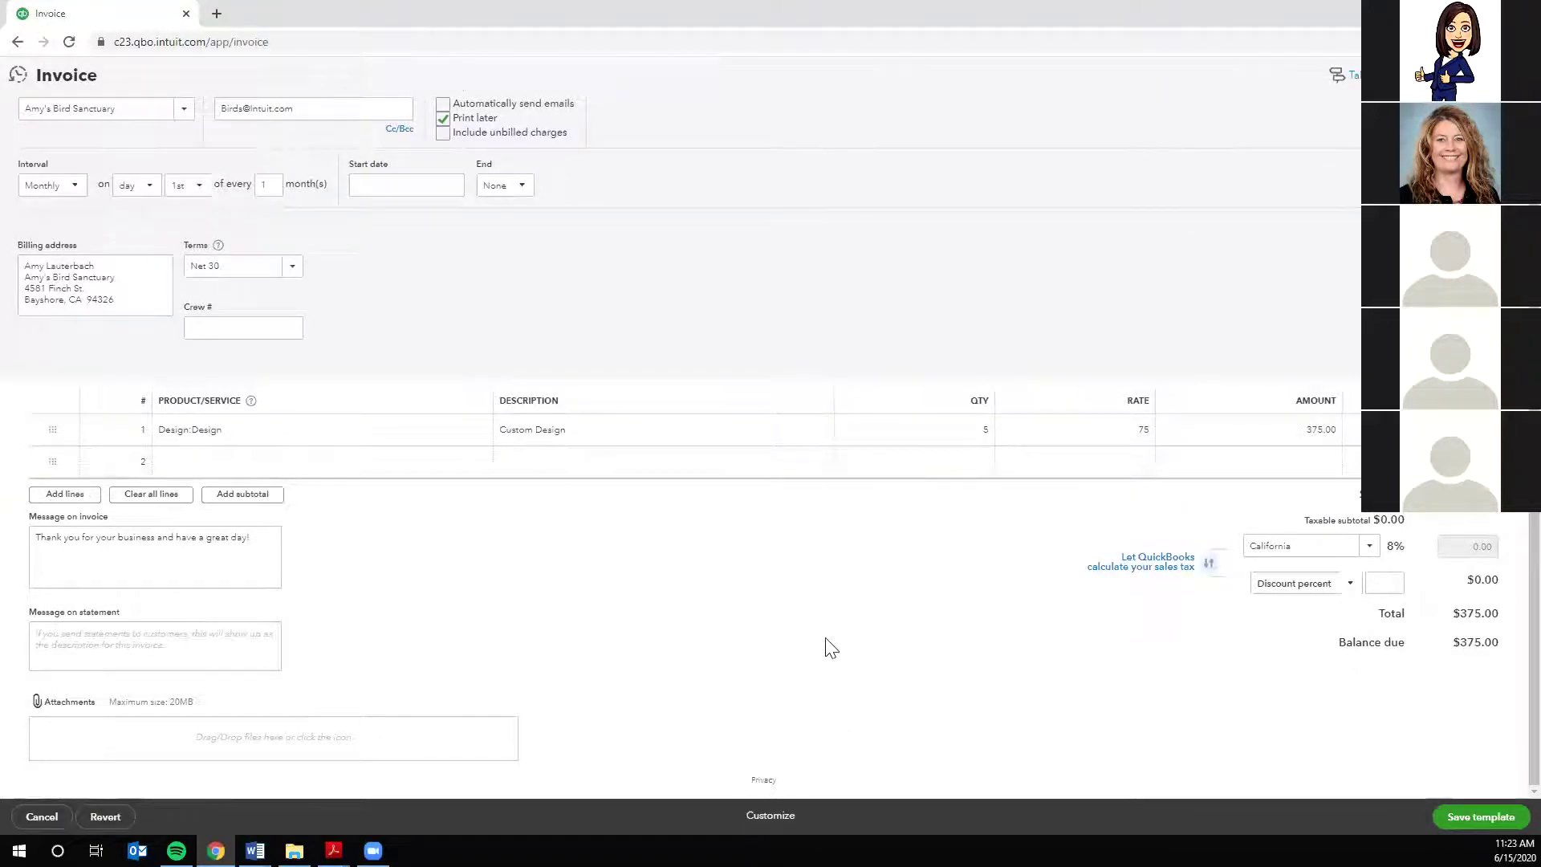
{"action": "left_click", "coordinate": [1481, 817]}
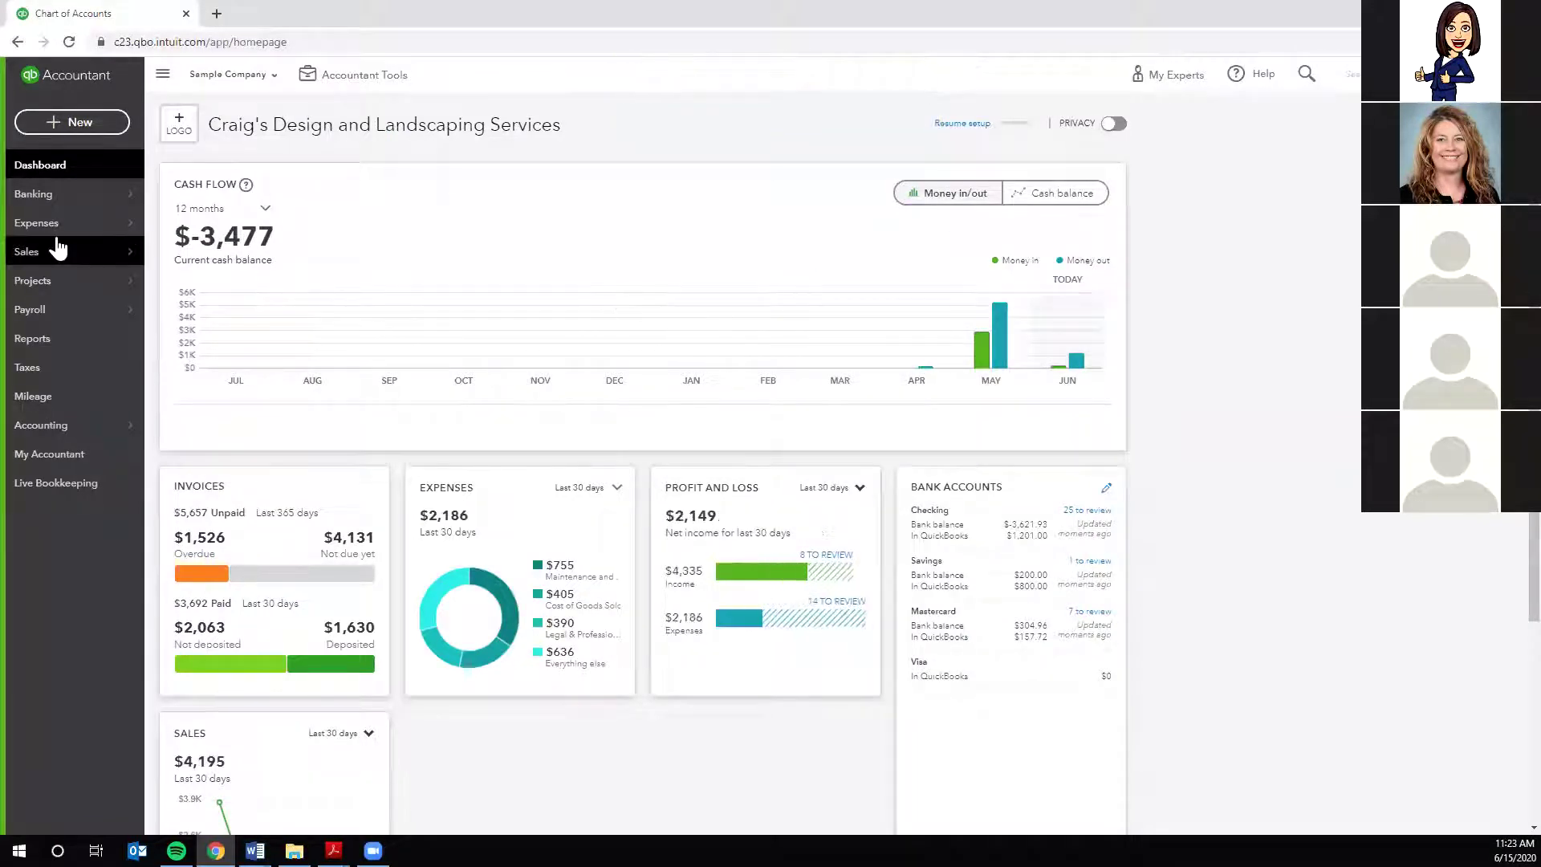
- Start a bill for vendor Chin's Gas and Oil with Net 10 terms and bill number 1234
{"action": "left_click", "coordinate": [76, 124]}
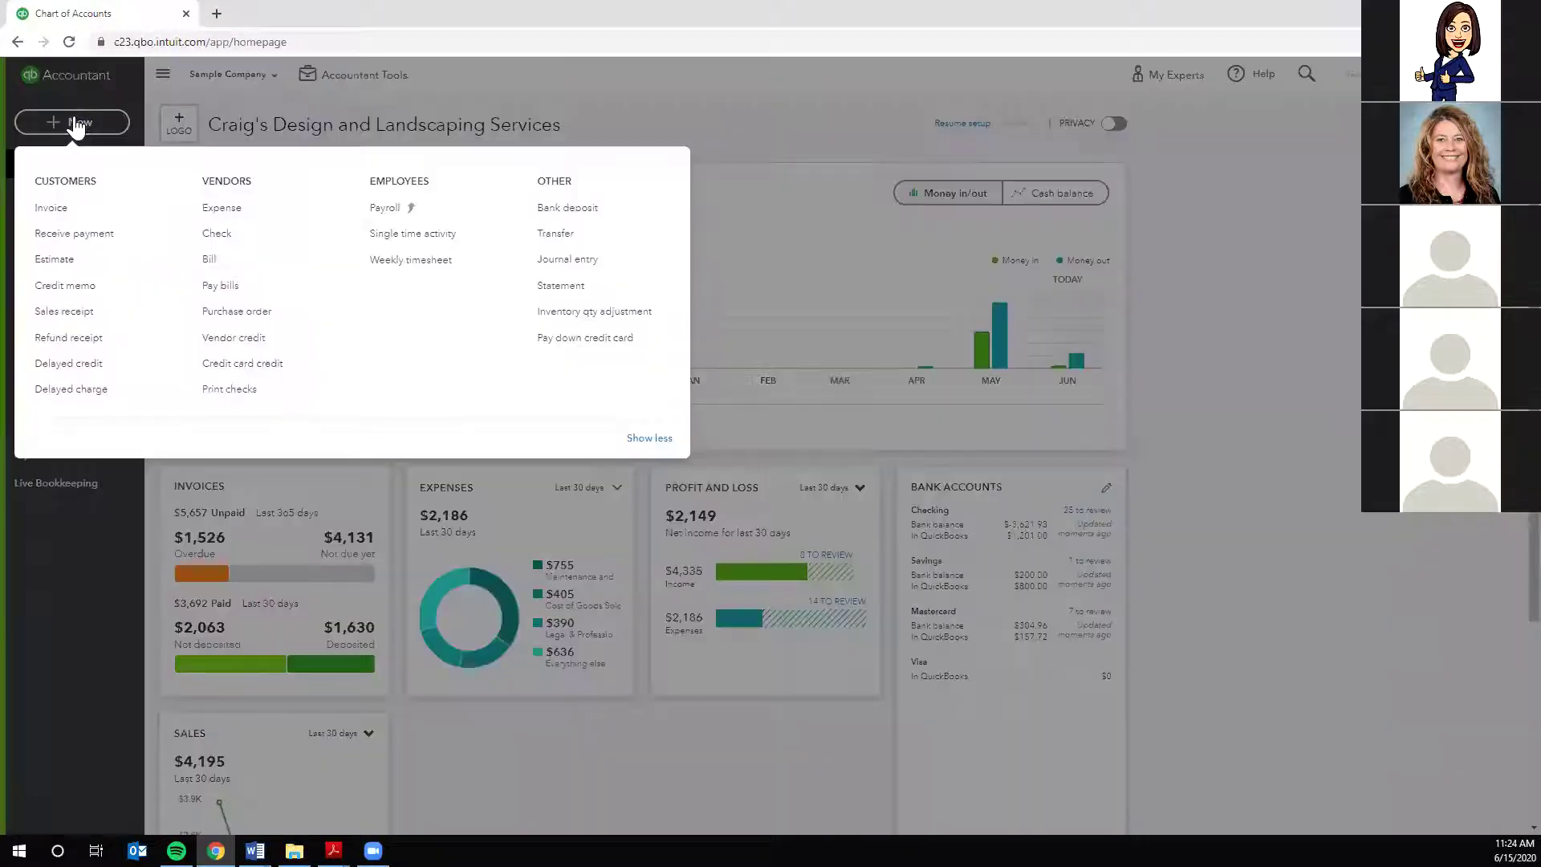
{"action": "left_click", "coordinate": [226, 263]}
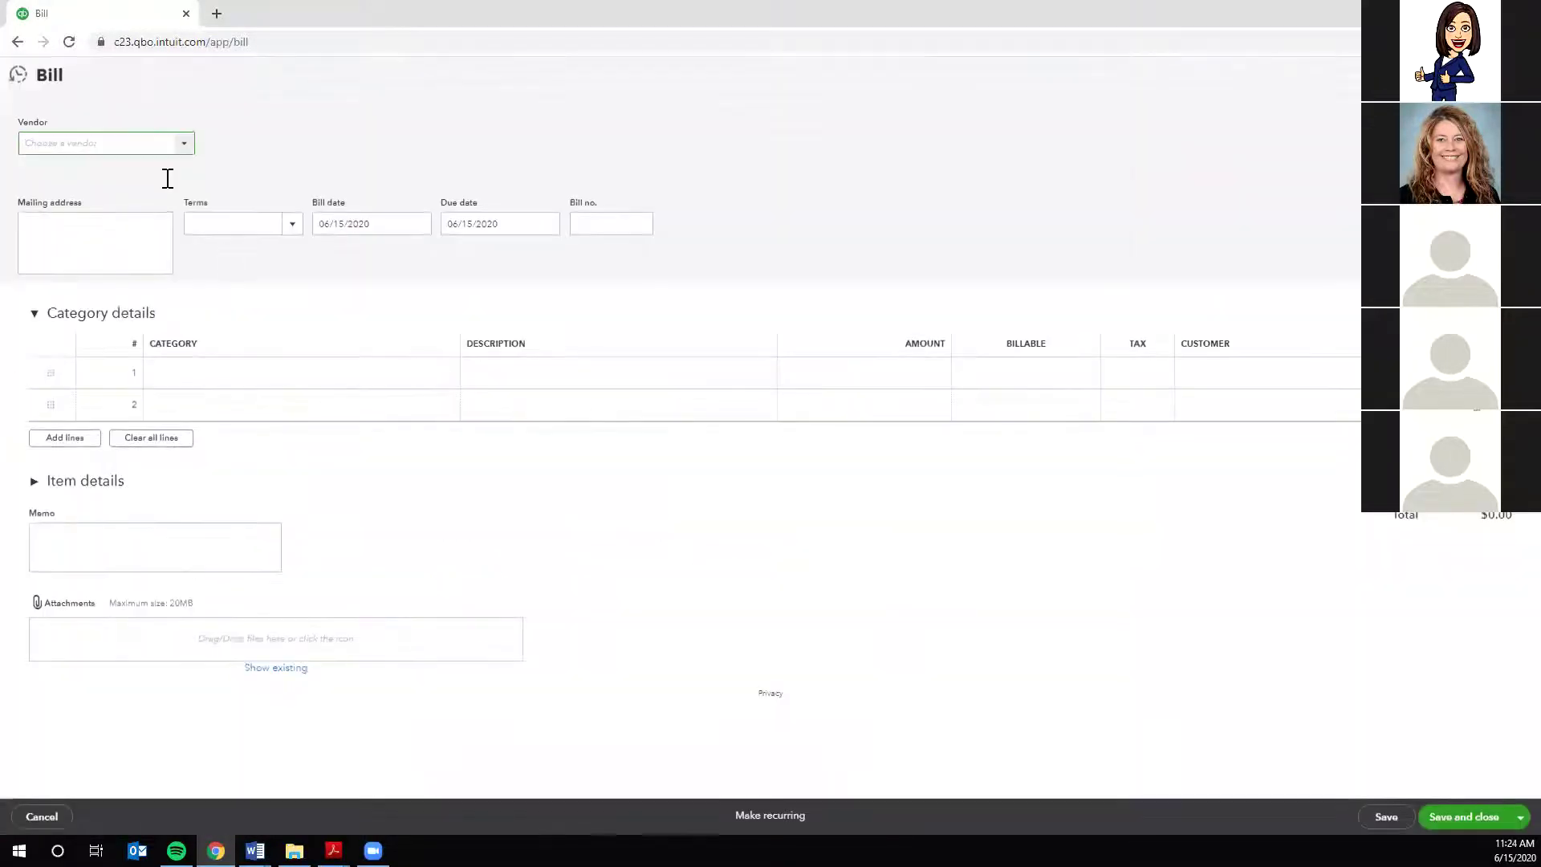
{"action": "left_click", "coordinate": [89, 150]}
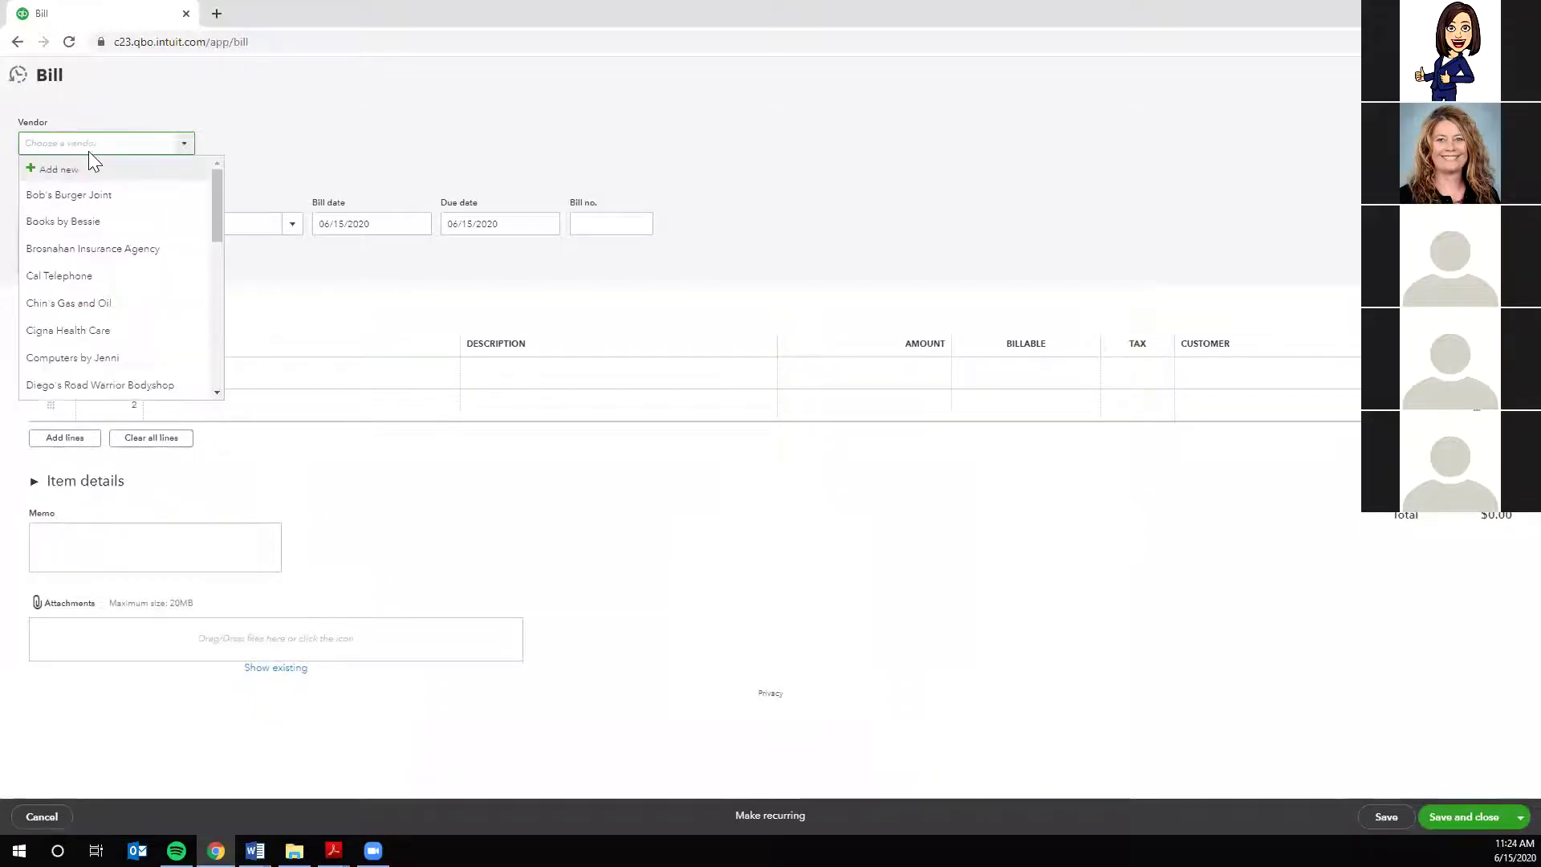
{"action": "left_click", "coordinate": [103, 305]}
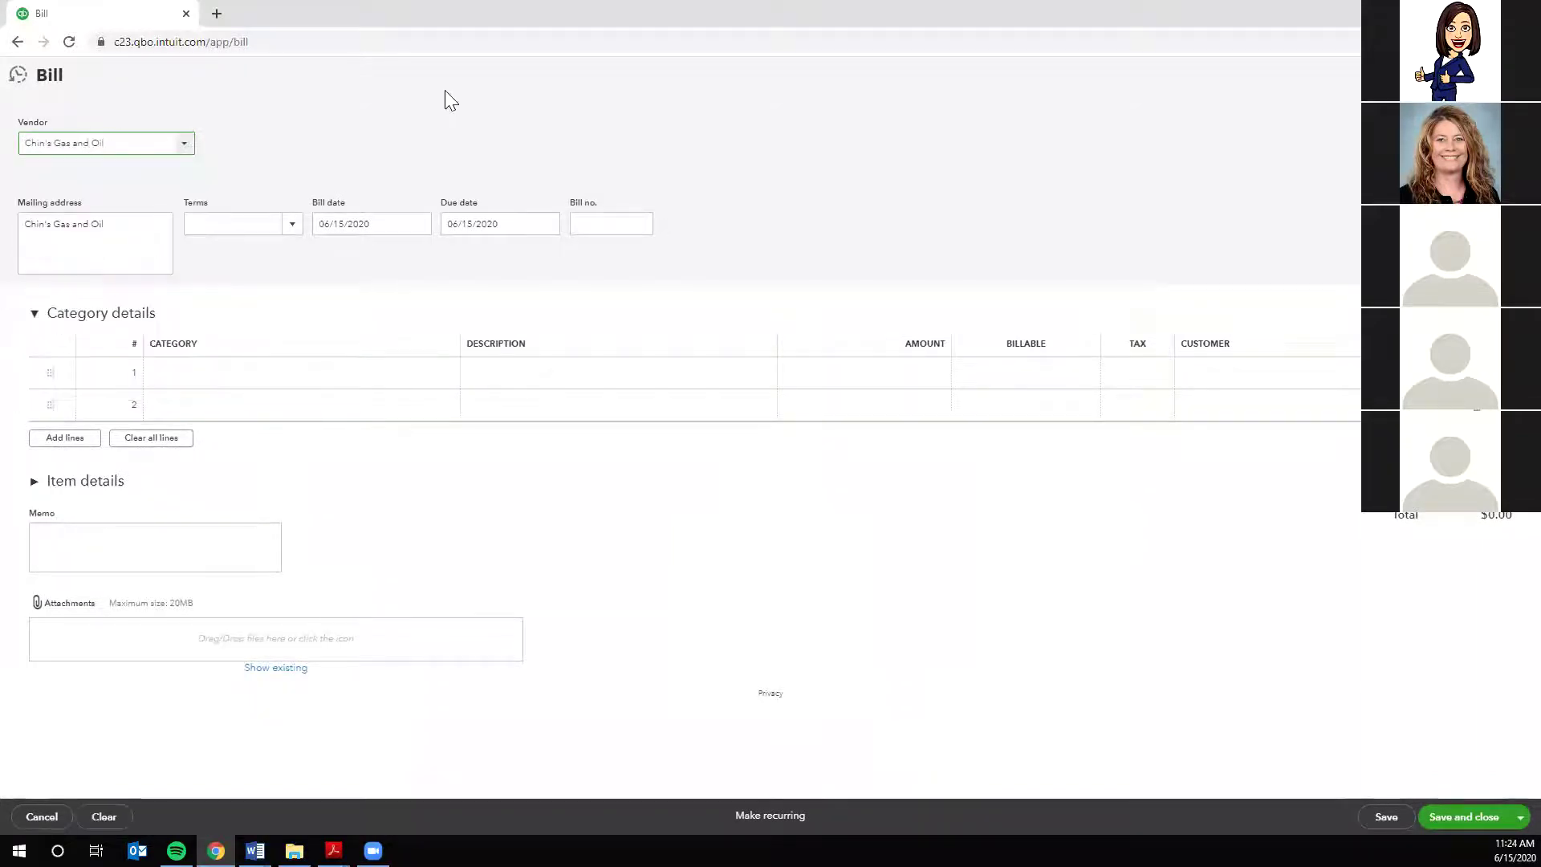
{"action": "left_click", "coordinate": [291, 227]}
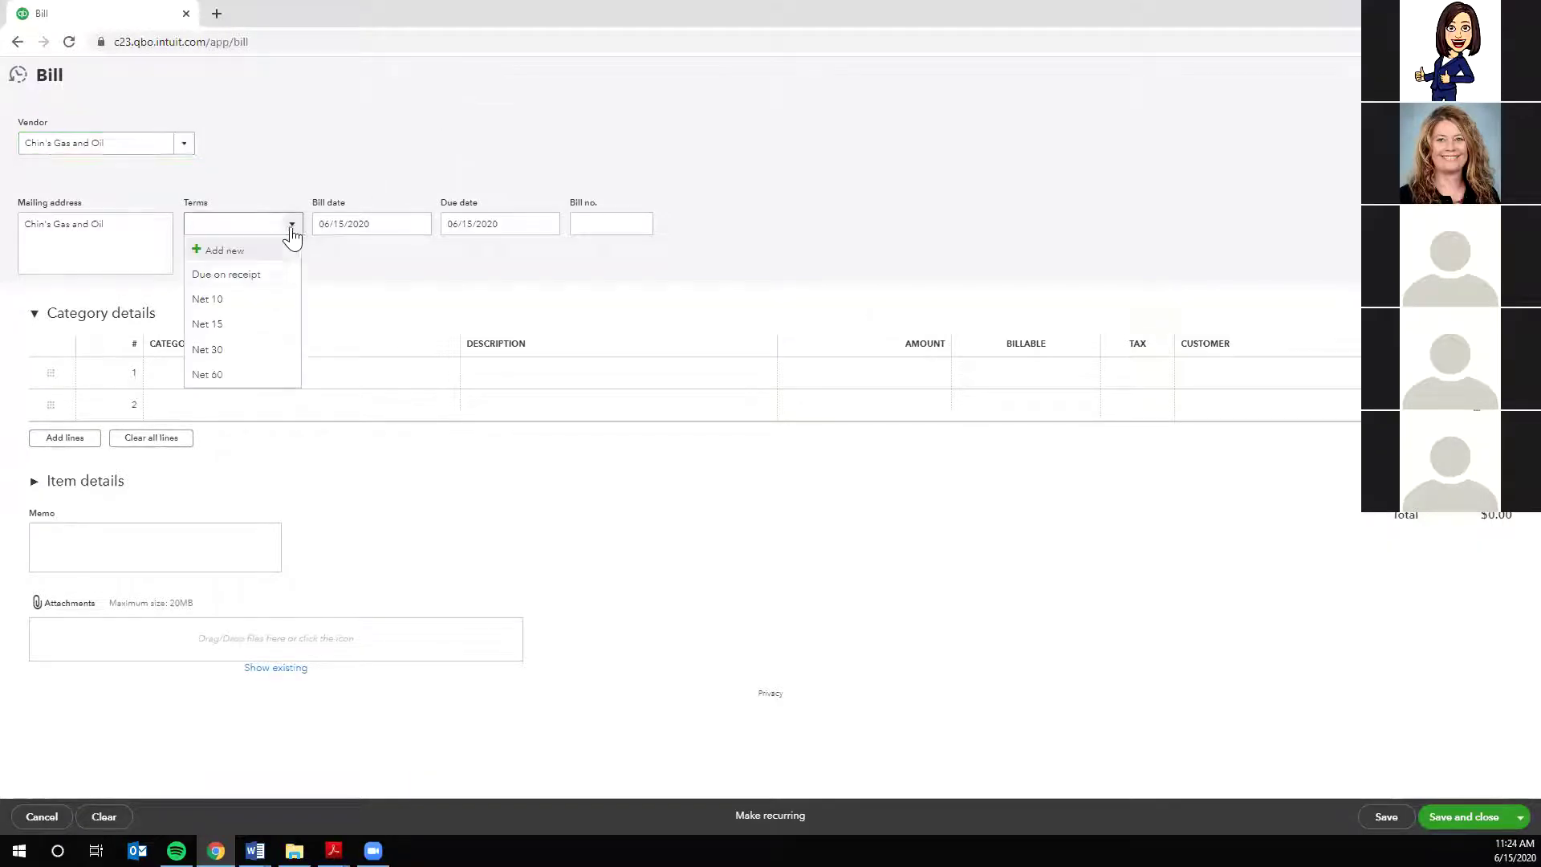
{"action": "left_click", "coordinate": [232, 302]}
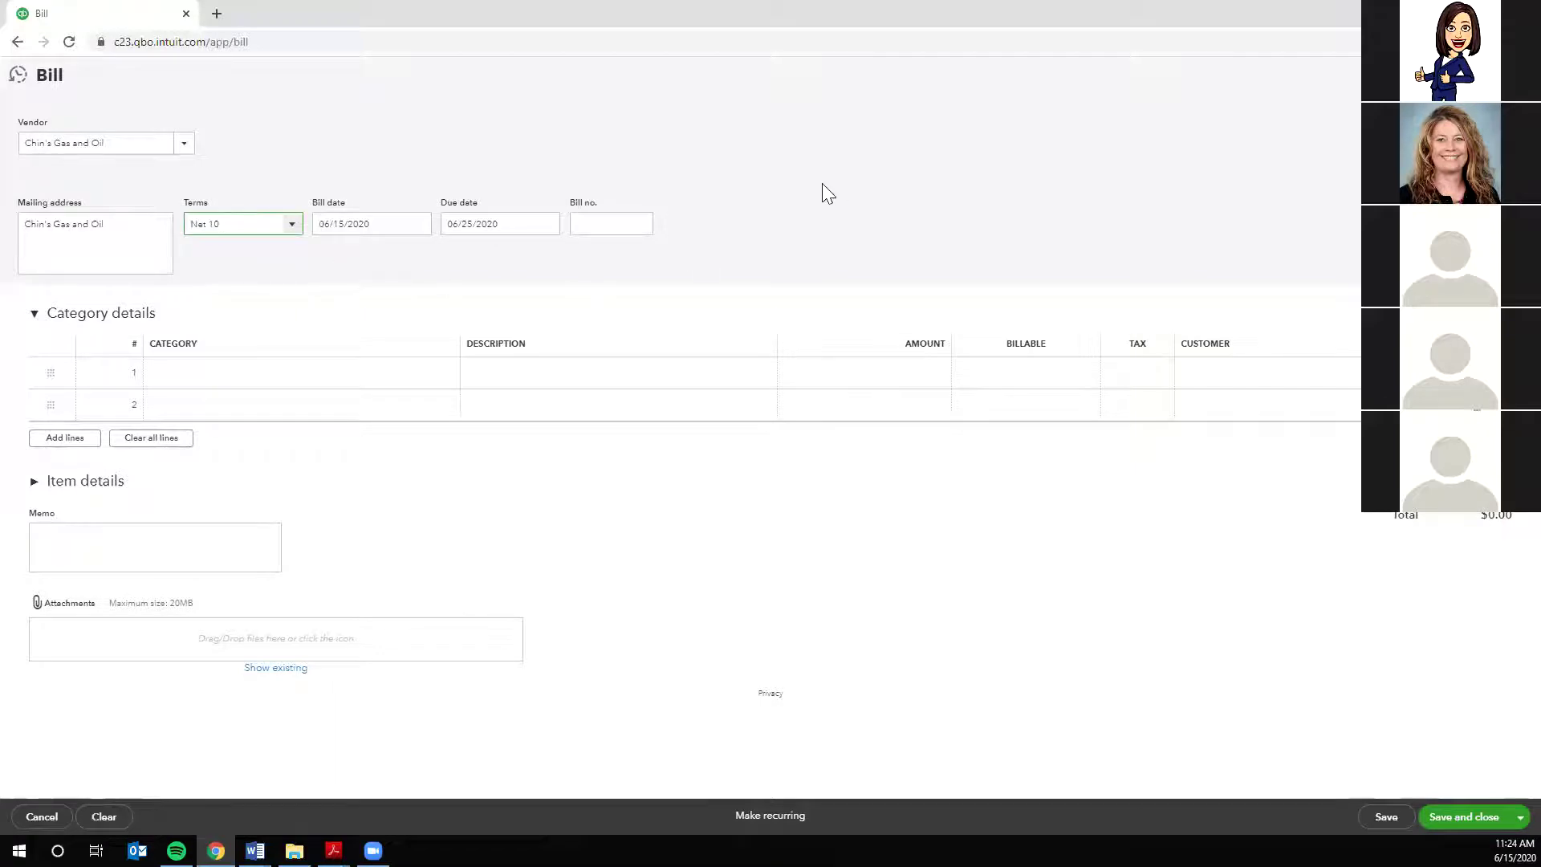
{"action": "left_click", "coordinate": [625, 223]}
{"action": "type", "text": "12"}
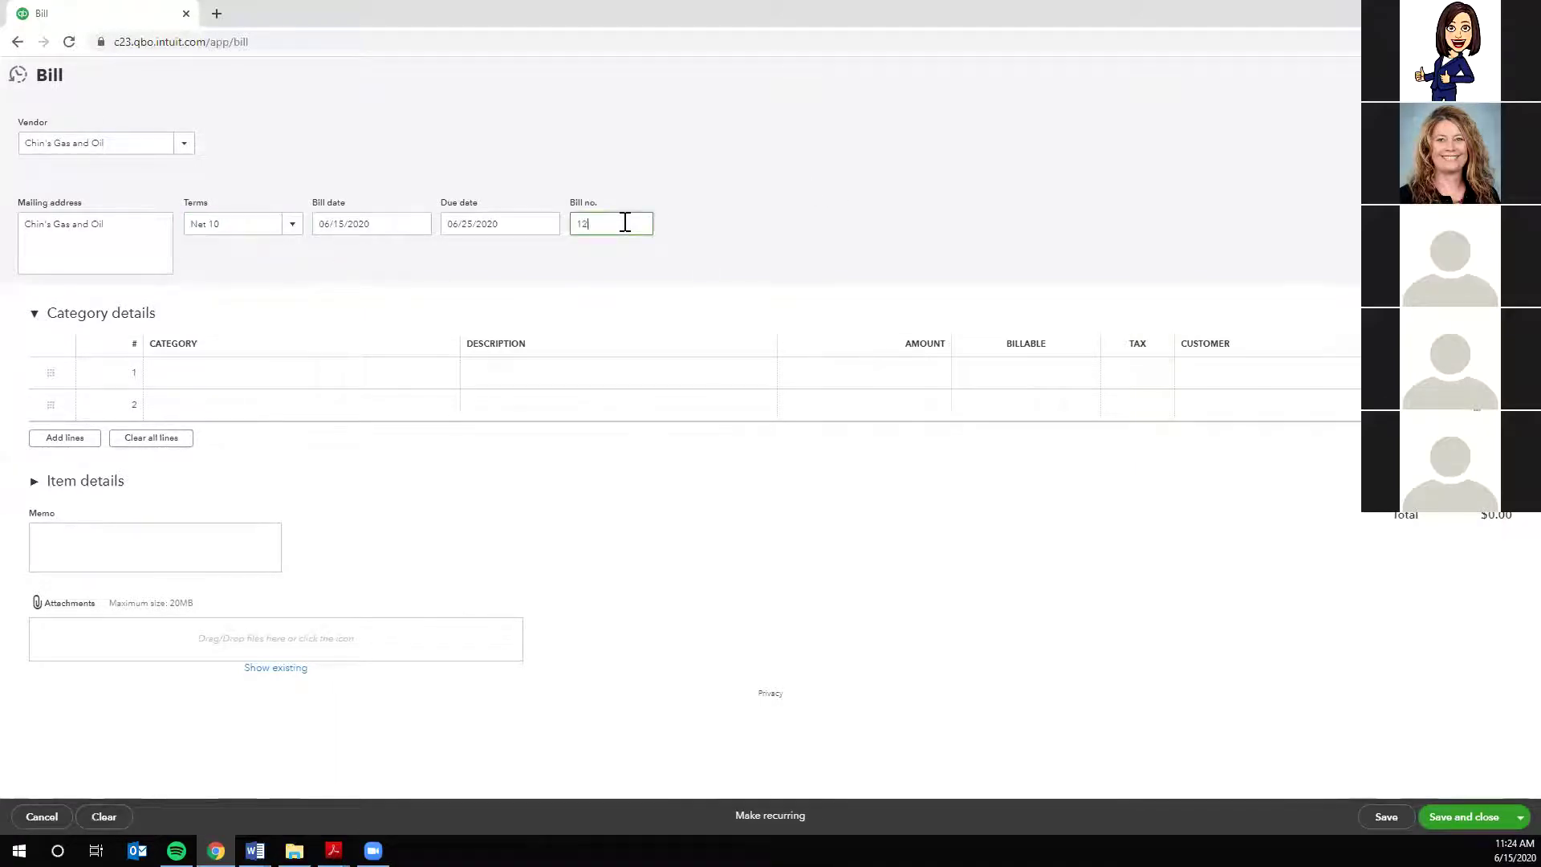
{"action": "type", "text": "34"}
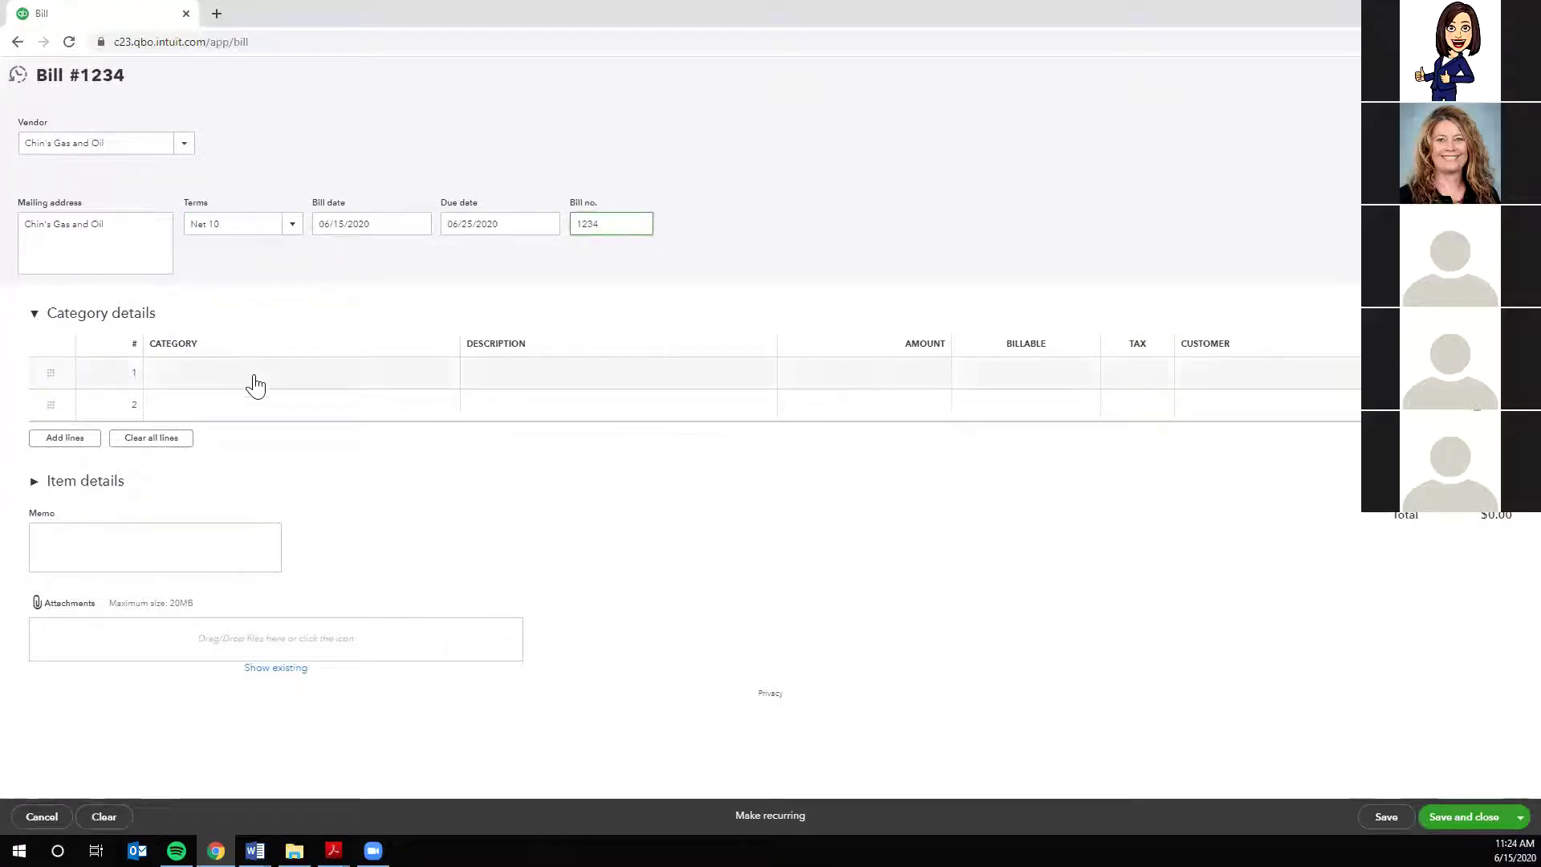
- Add a non-billable Utilities:Gas and Electric category line with an amount of 150 to the bill, and save it
{"action": "left_click", "coordinate": [264, 374]}
{"action": "type", "text": "Utilities"}
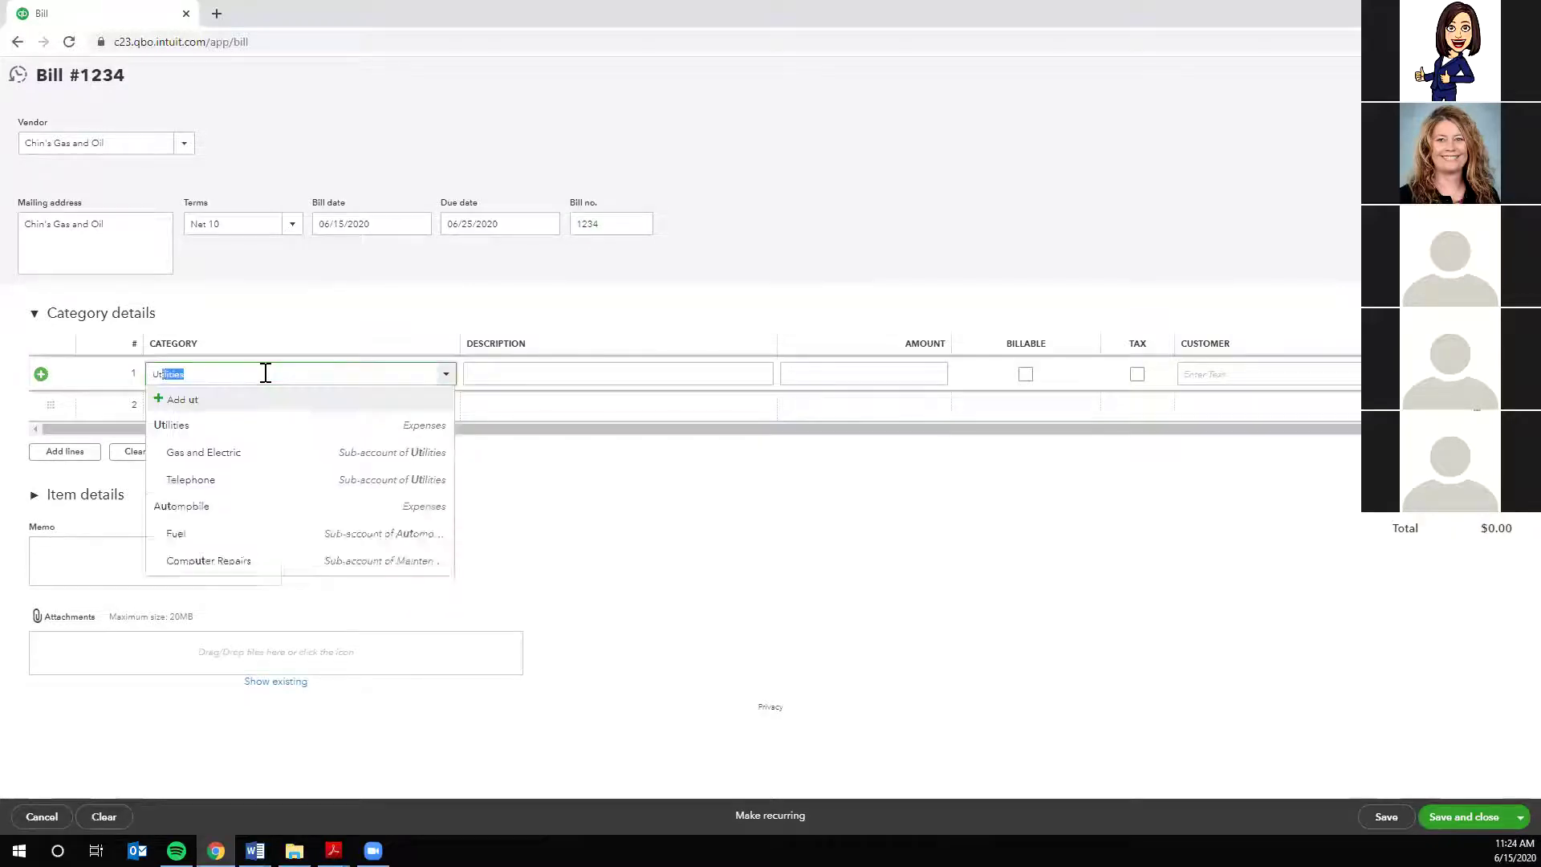
{"action": "left_click", "coordinate": [207, 454]}
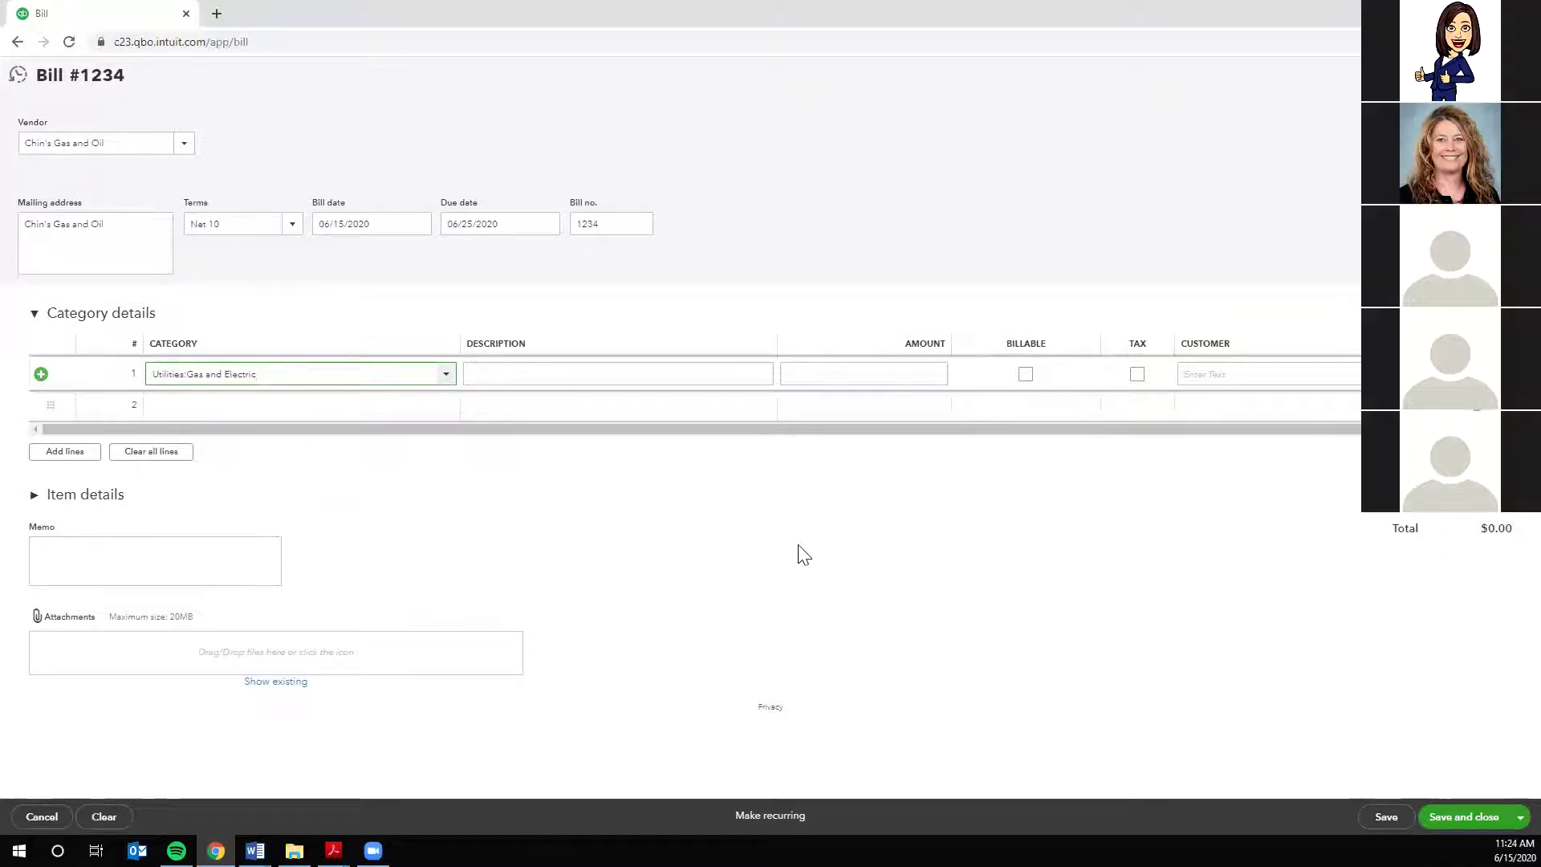
{"action": "left_click", "coordinate": [920, 374]}
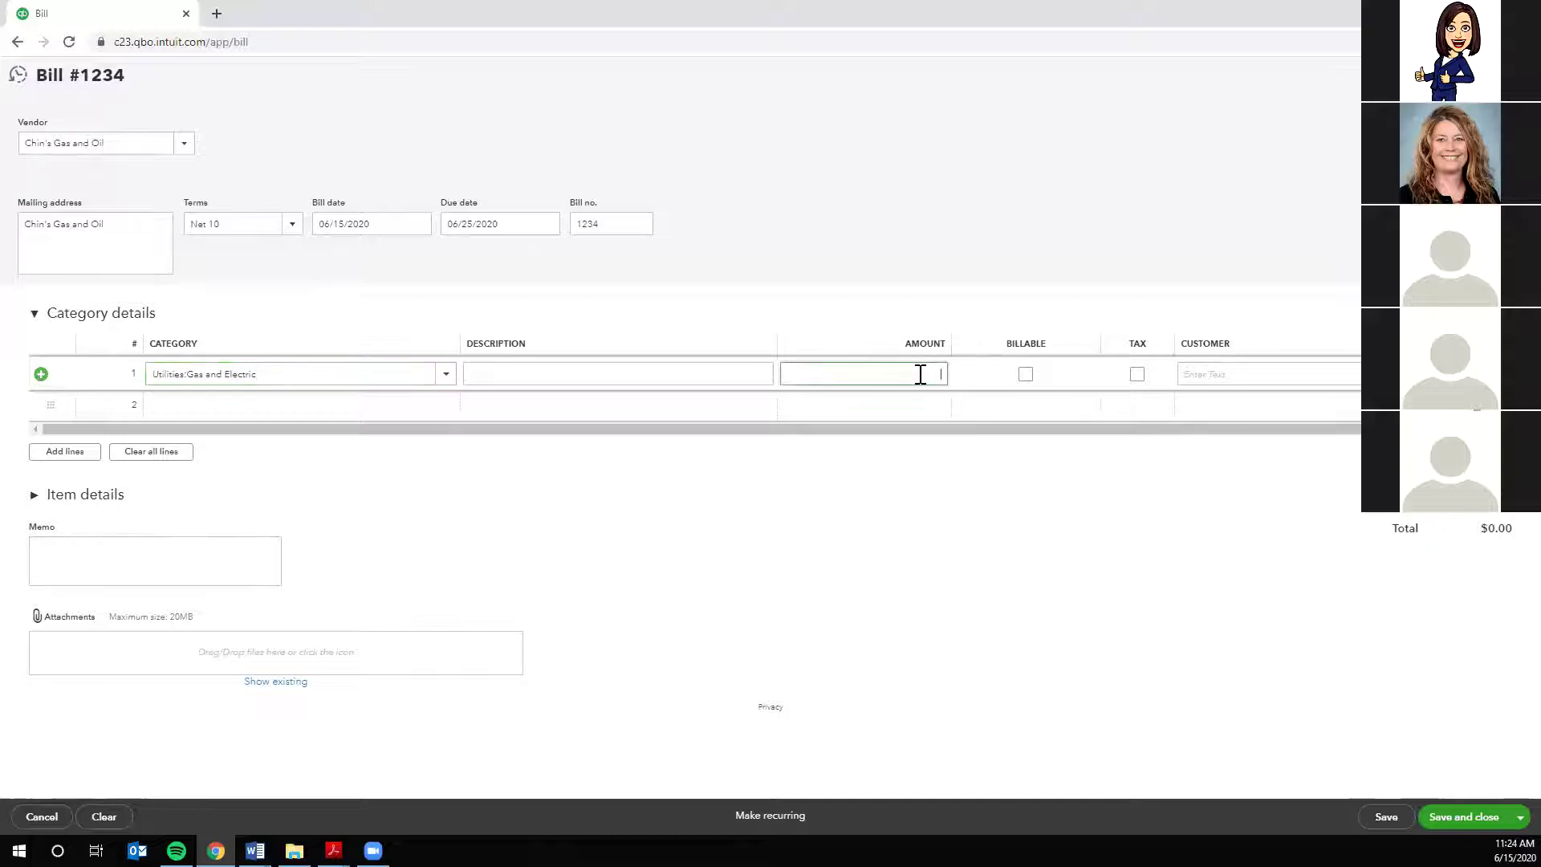
{"action": "type", "text": "150"}
{"action": "key", "text": "Tab"}
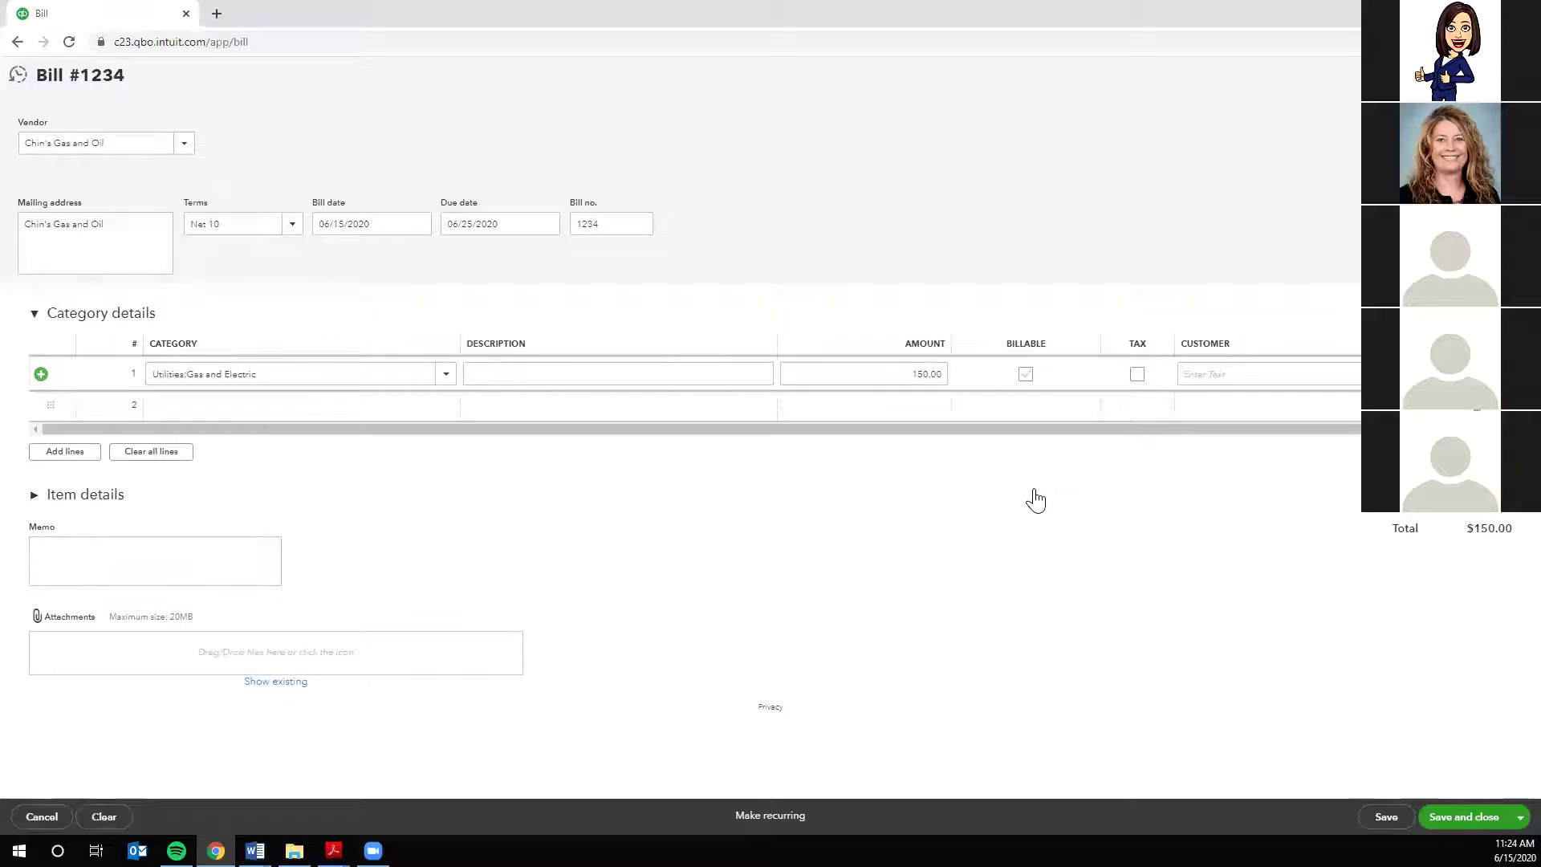
{"action": "left_click", "coordinate": [1026, 375]}
{"action": "left_click", "coordinate": [1026, 374]}
{"action": "left_click", "coordinate": [1214, 374]}
{"action": "left_click", "coordinate": [1042, 457]}
{"action": "left_click", "coordinate": [1384, 816]}
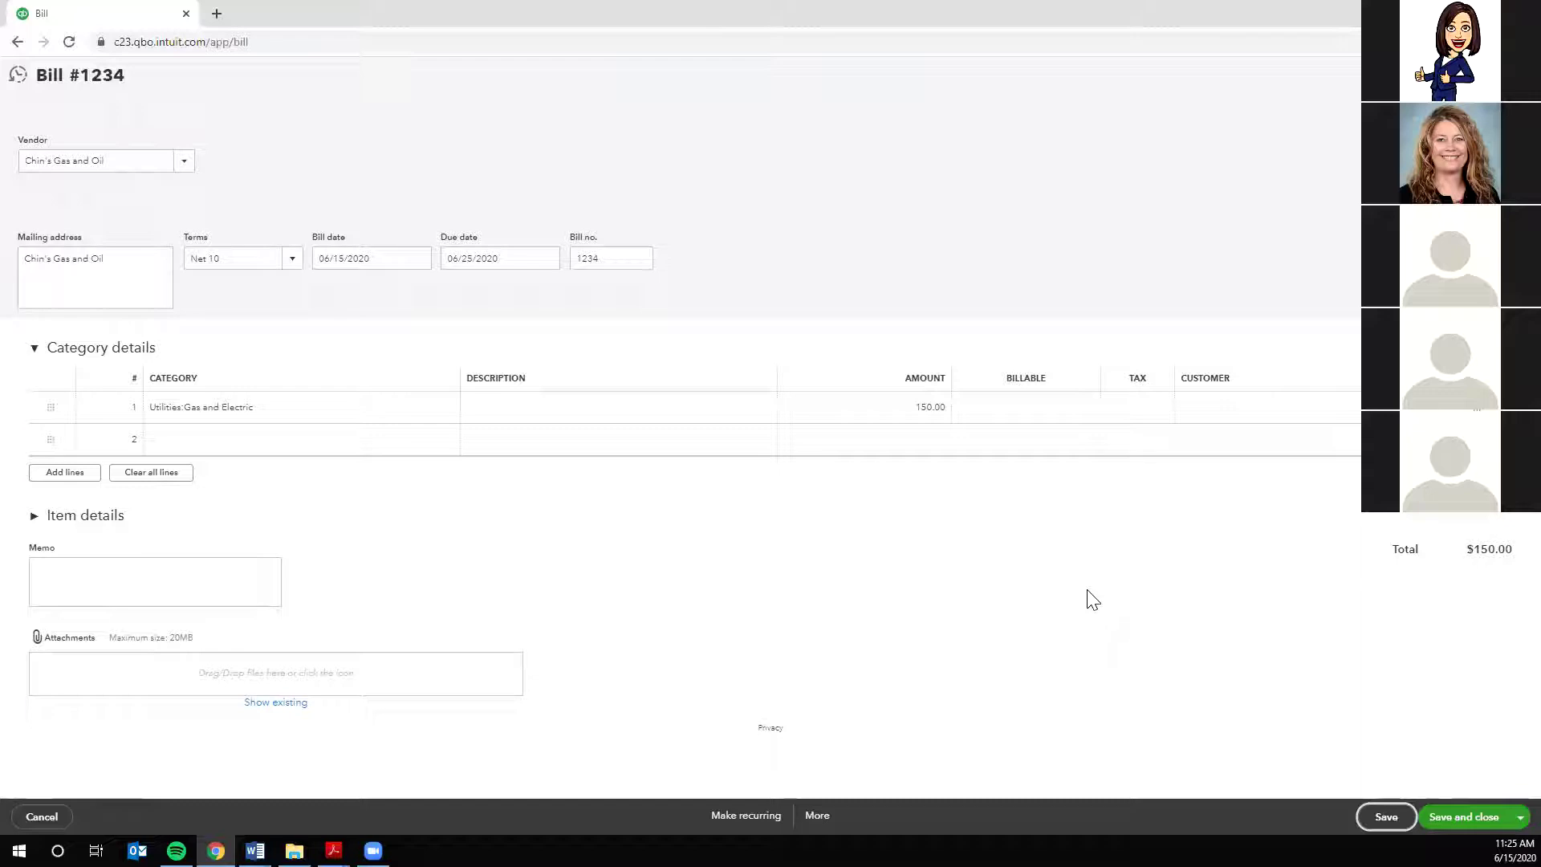
- Make the bill recurring, review the template types, and save the template as Scheduled, monthly on the 1st
{"action": "left_click", "coordinate": [746, 816]}
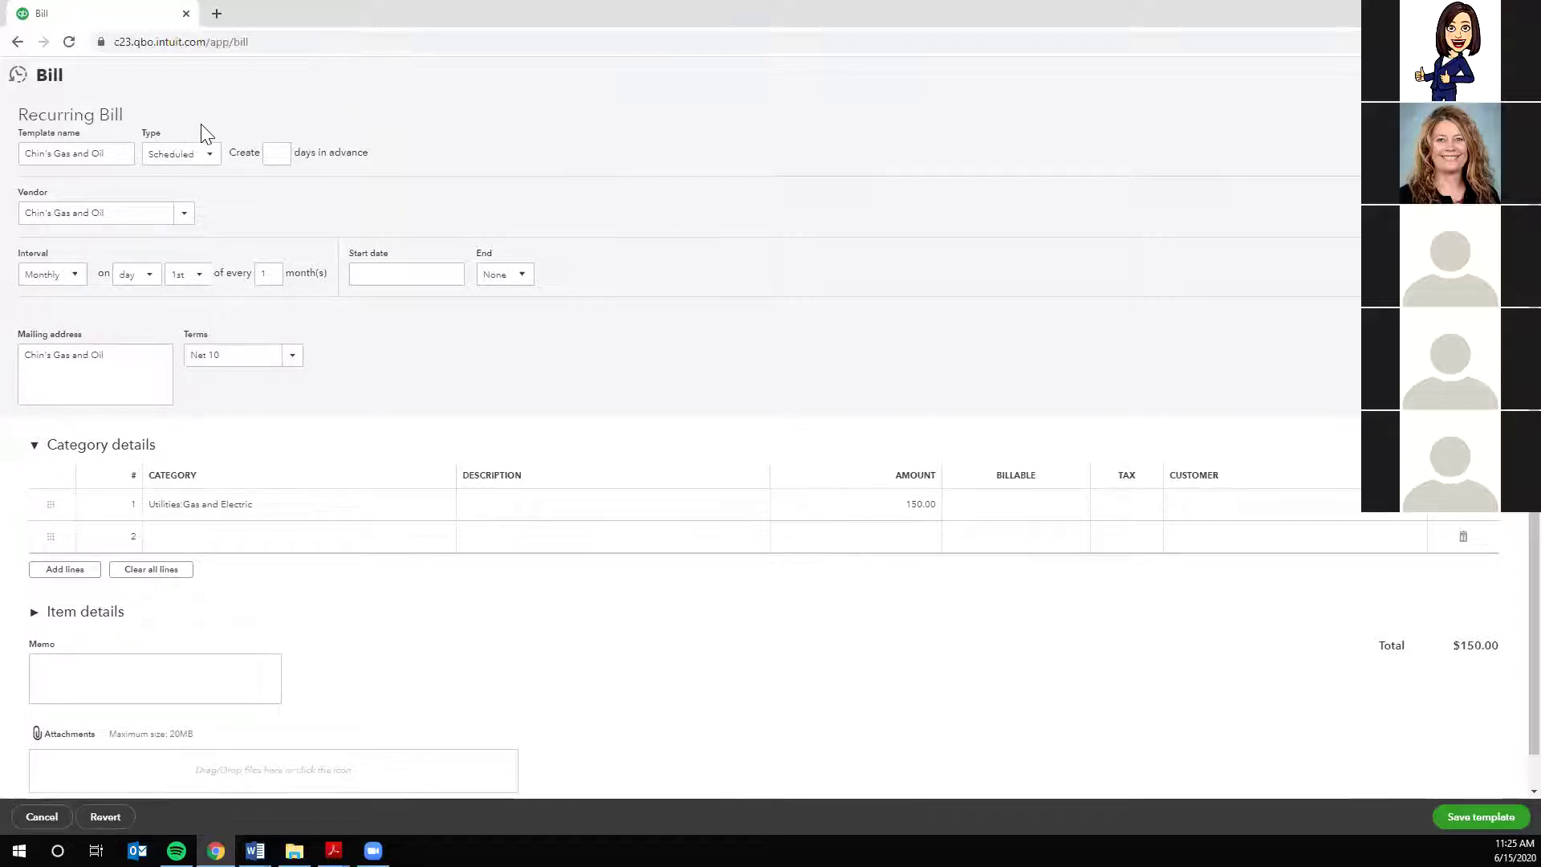
{"action": "left_click", "coordinate": [210, 153]}
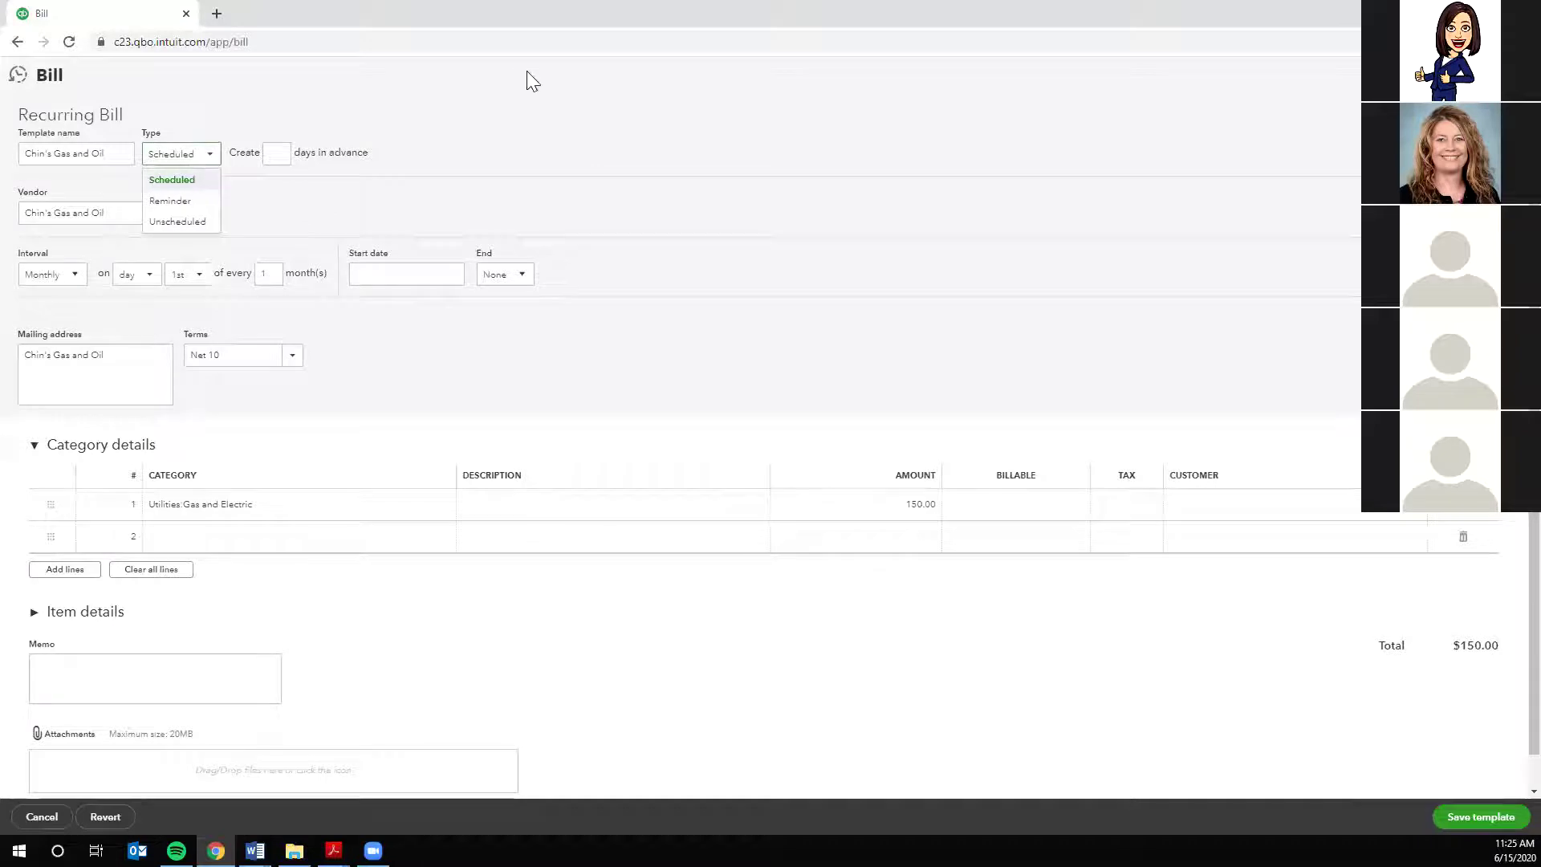
{"action": "left_click", "coordinate": [468, 113]}
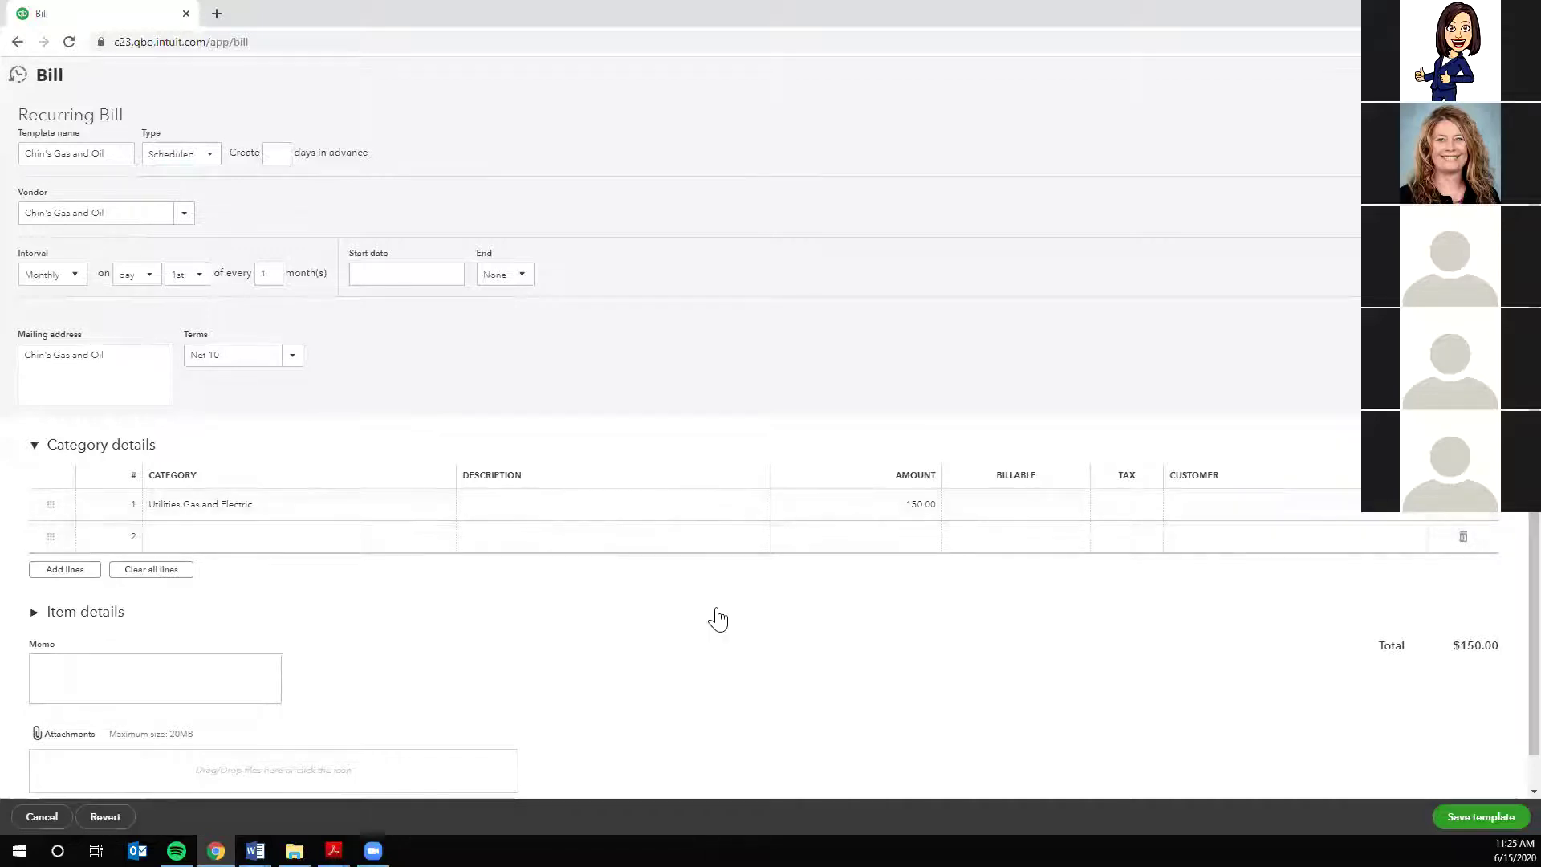
{"action": "scroll", "coordinate": [722, 619], "scroll_direction": "down", "scroll_amount": 1}
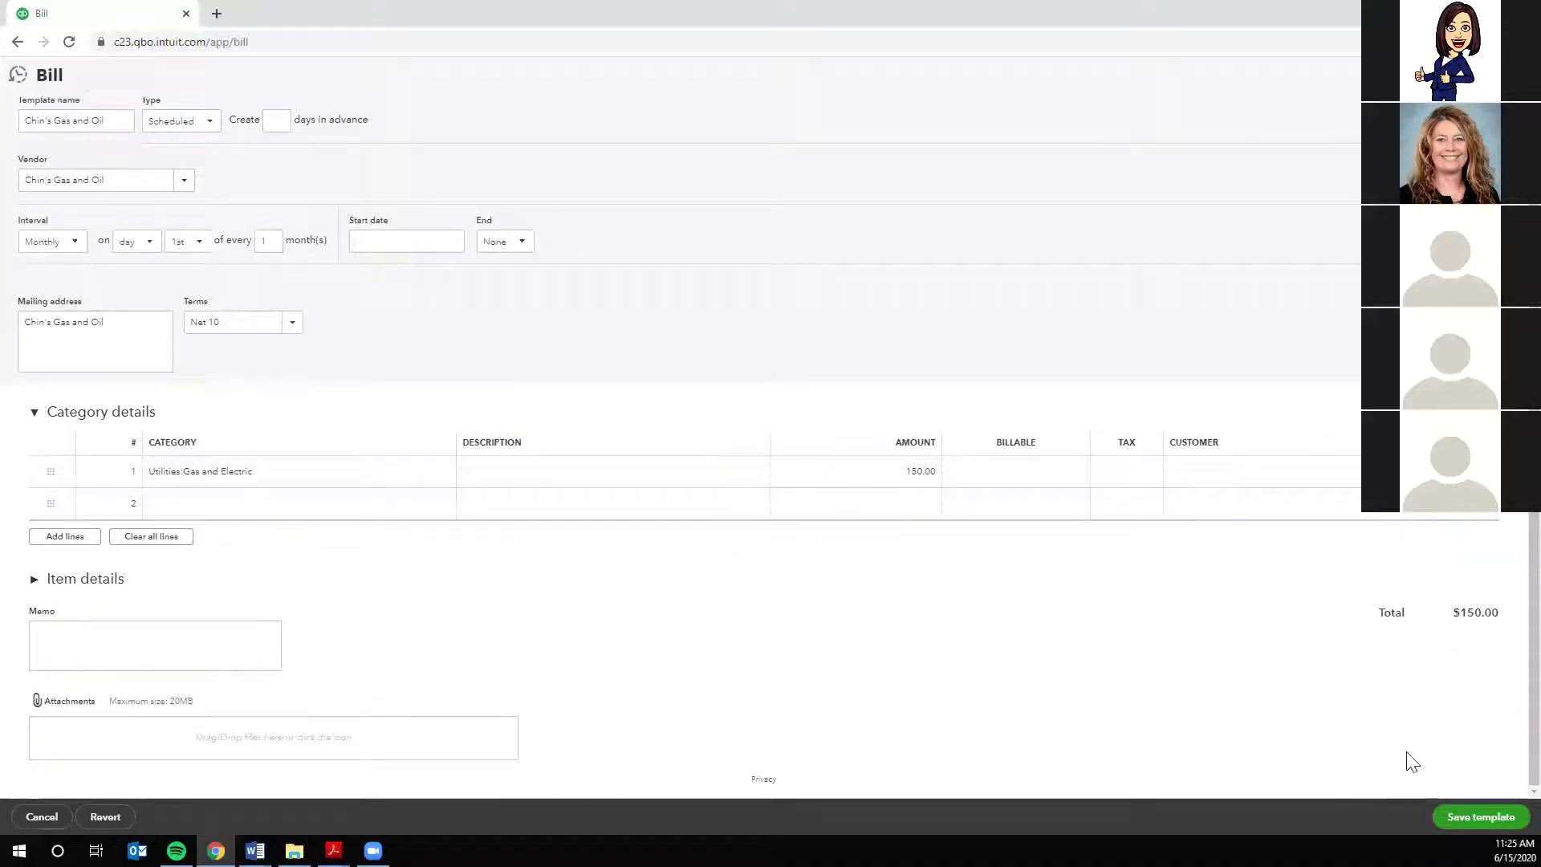
{"action": "left_click", "coordinate": [1486, 822]}
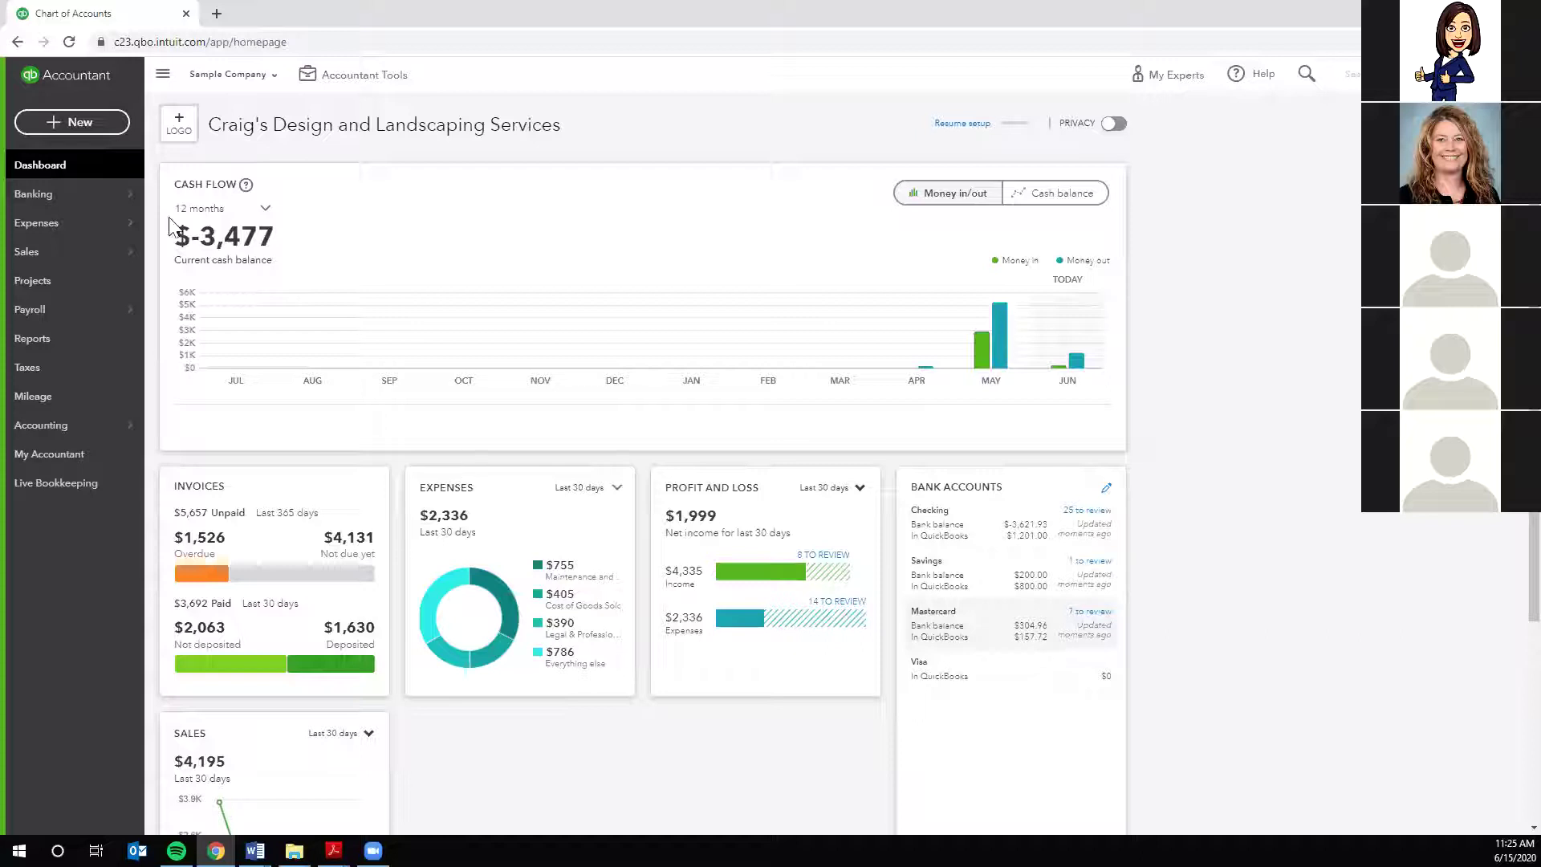
- Receive a payment from Amy's Bird Sanctuary against the invoice dated 06/15/2020, then save and close it
{"action": "left_click", "coordinate": [77, 127]}
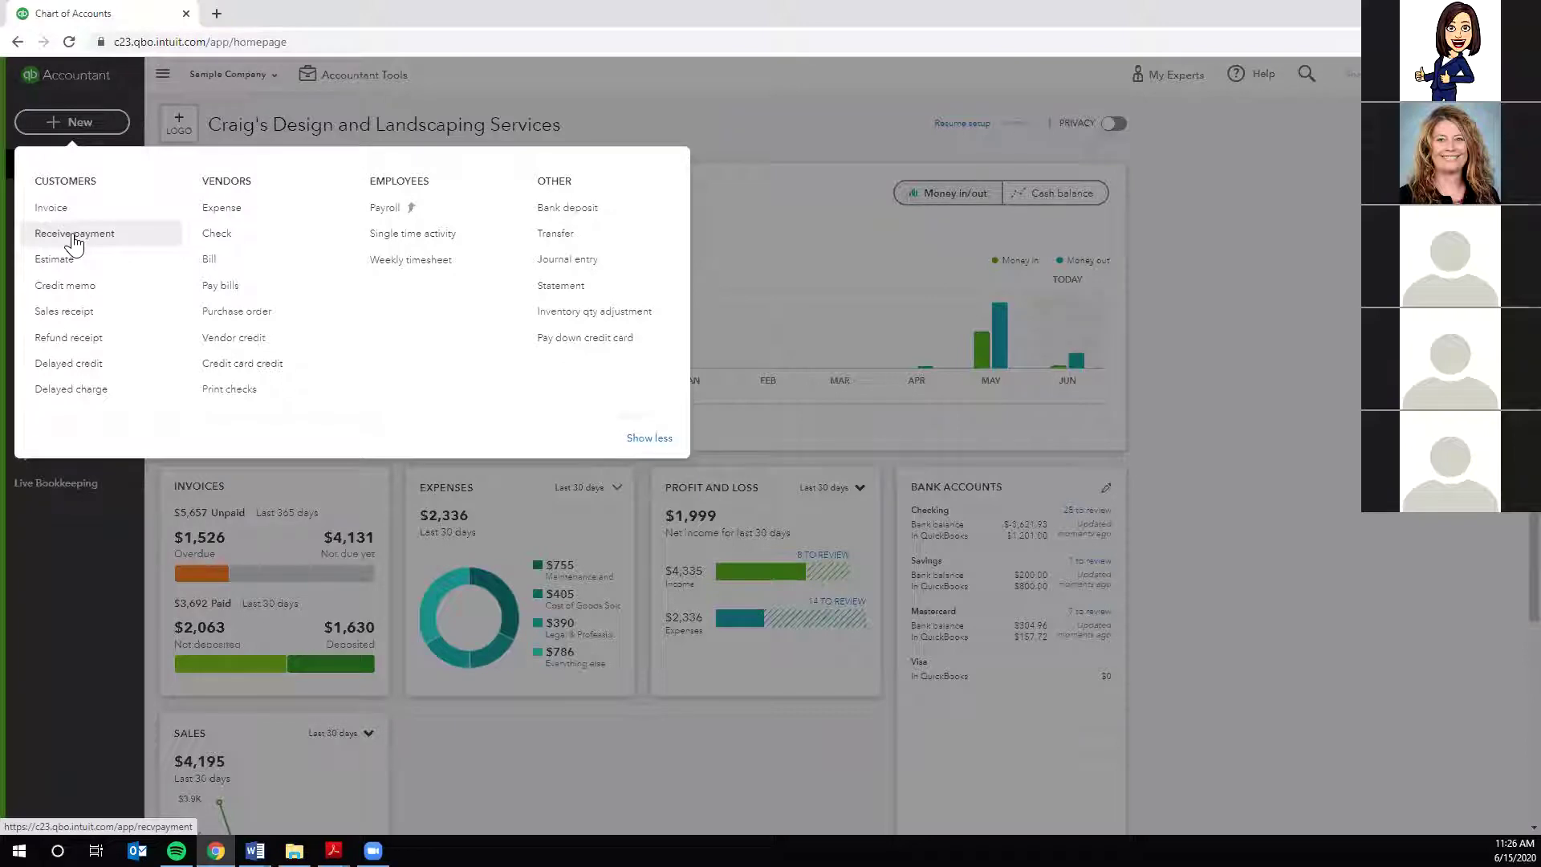
{"action": "left_click", "coordinate": [73, 239]}
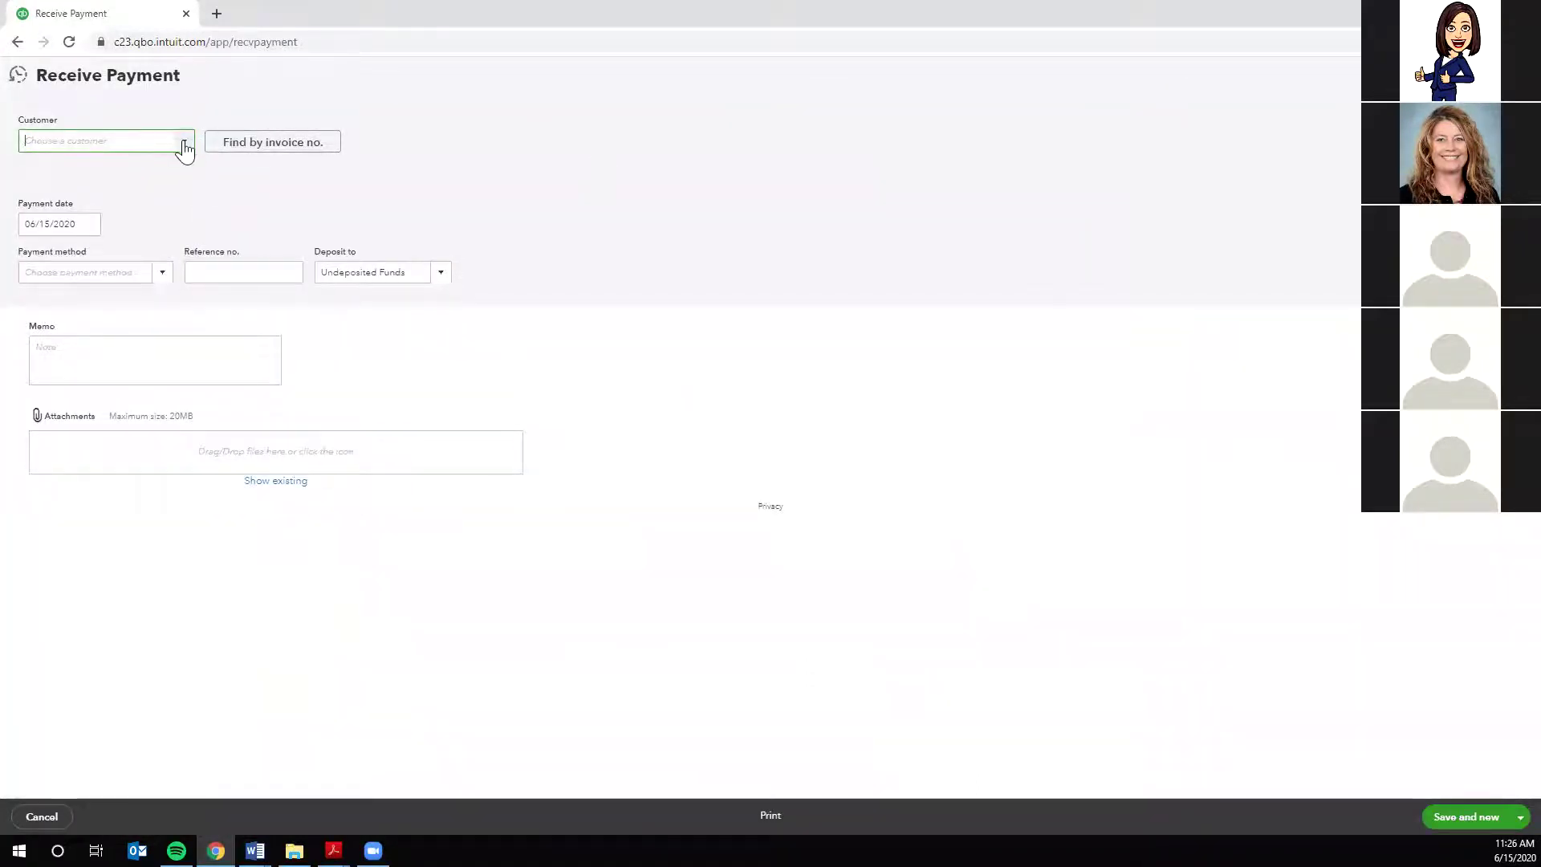
{"action": "left_click", "coordinate": [184, 144]}
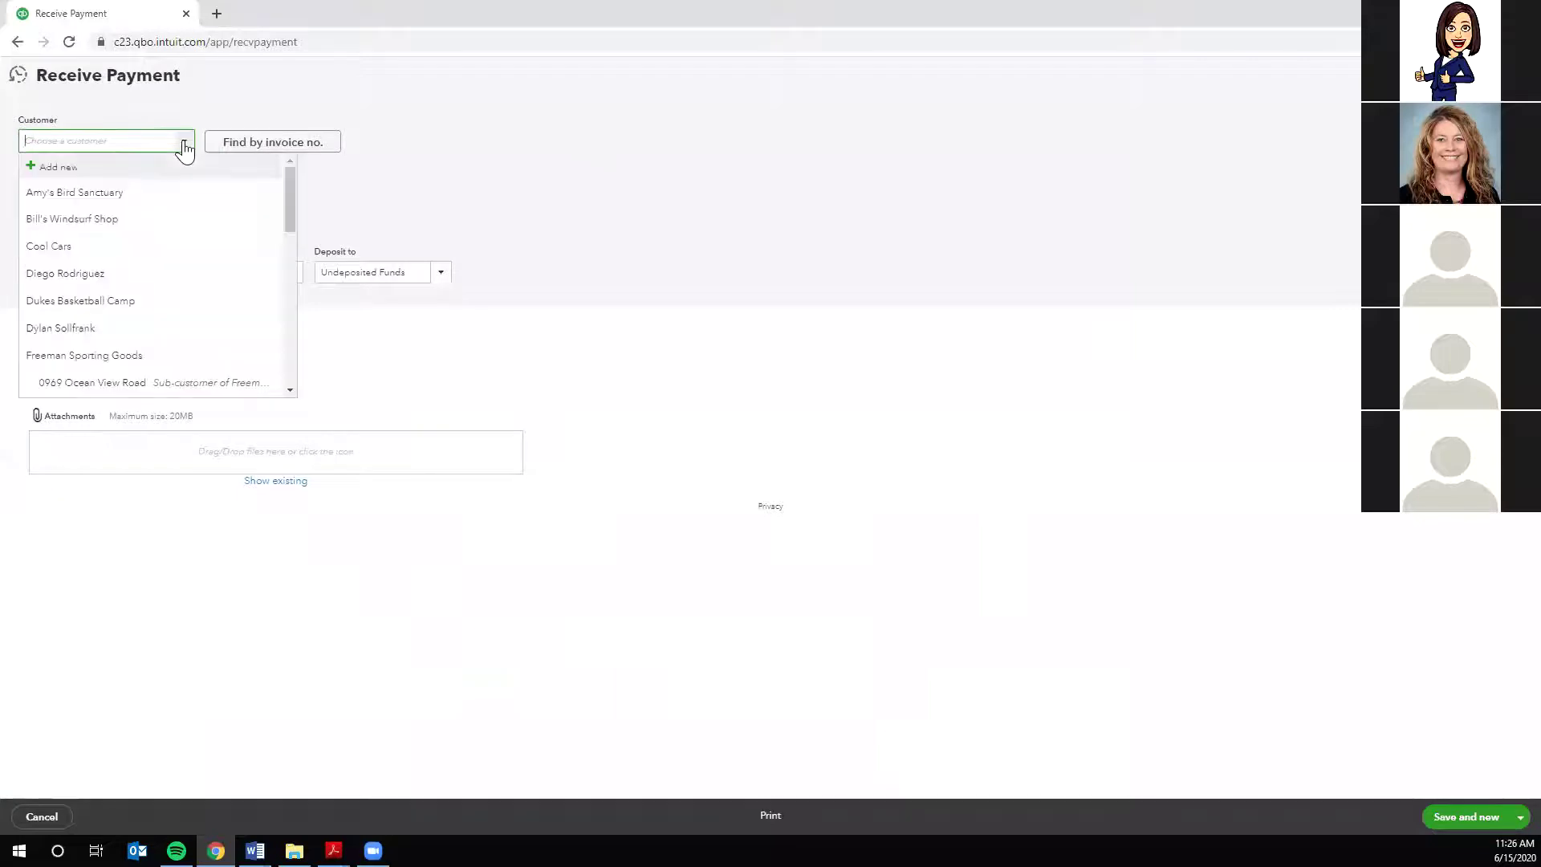
{"action": "left_click", "coordinate": [145, 192]}
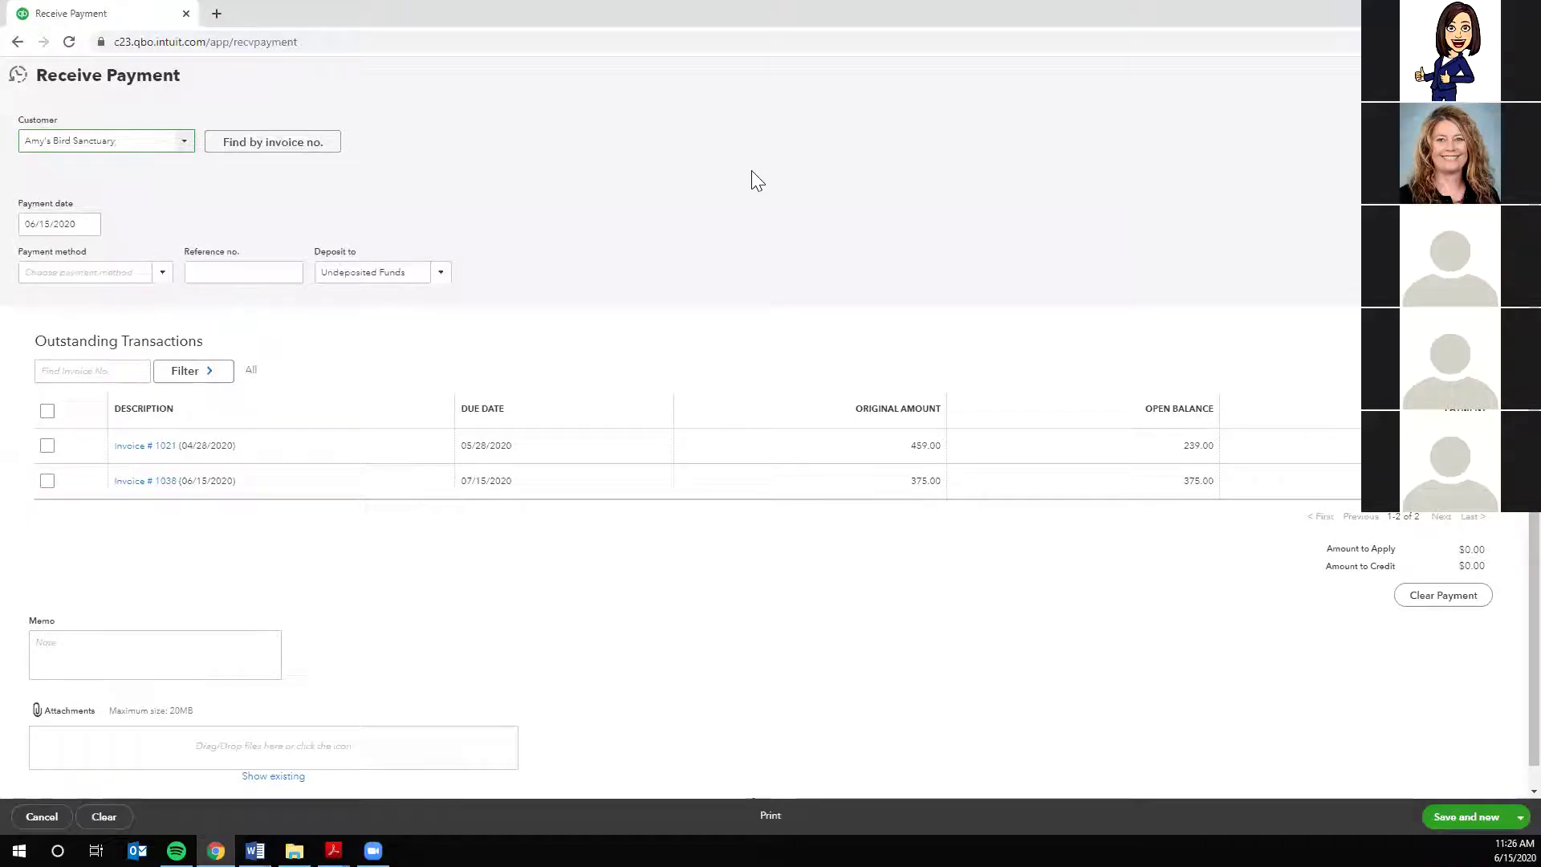
{"action": "left_click", "coordinate": [116, 491]}
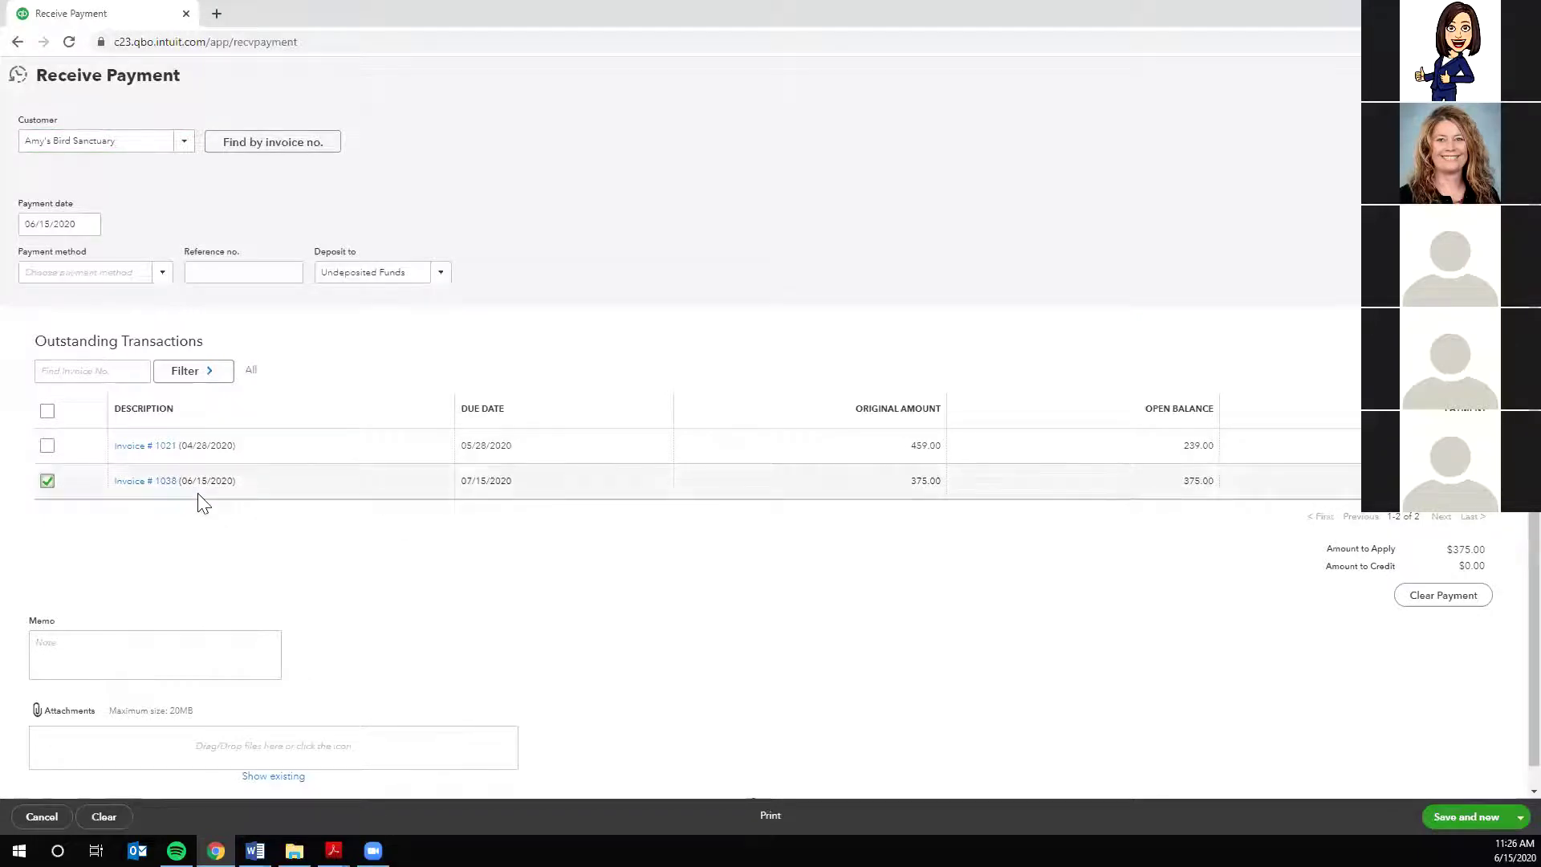
{"action": "left_click", "coordinate": [1517, 818]}
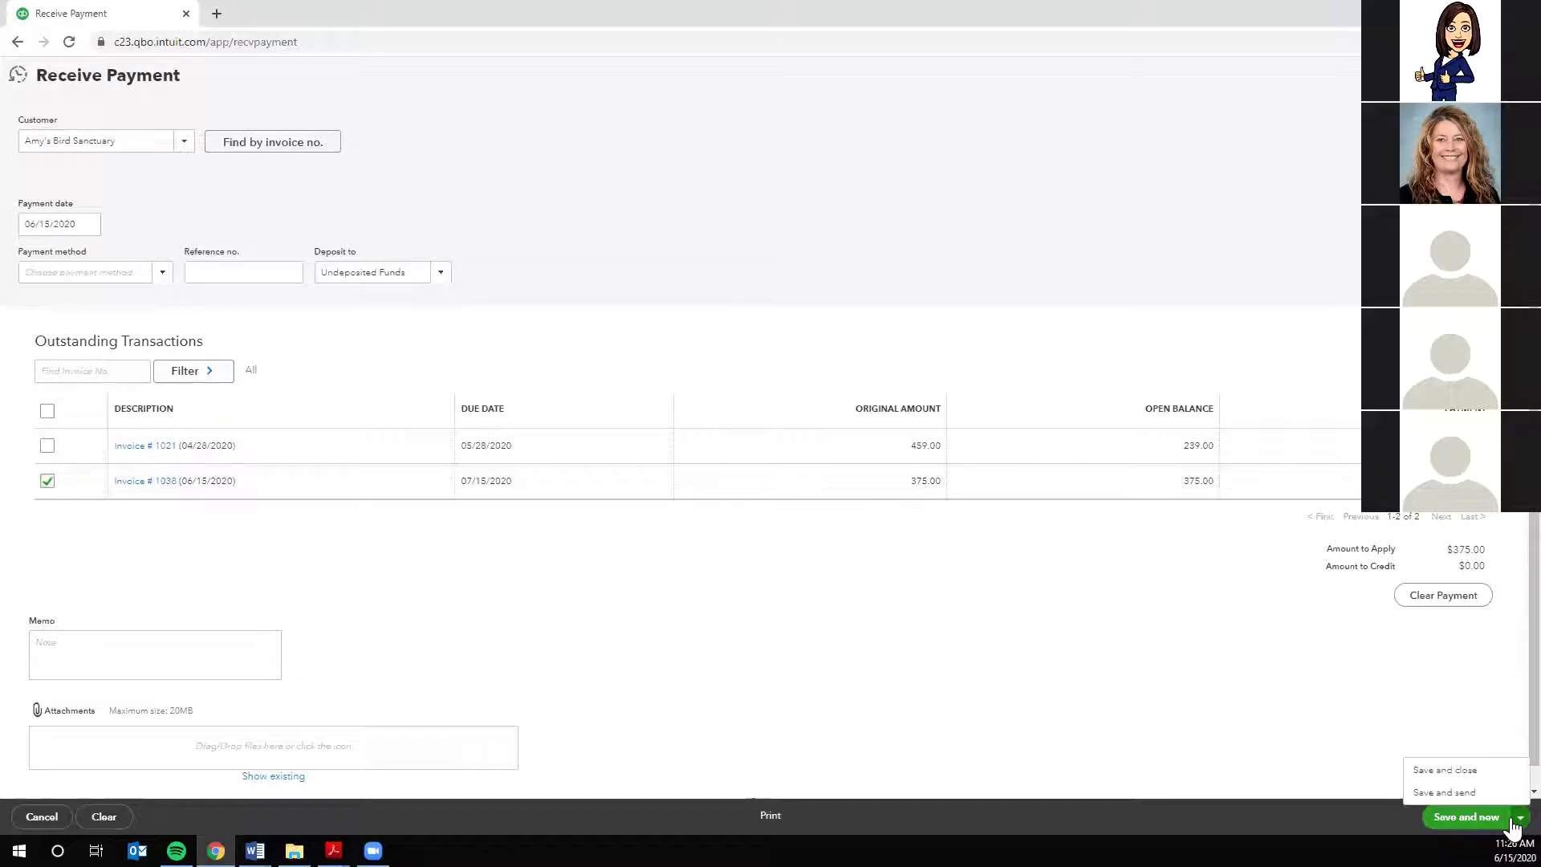
{"action": "left_click", "coordinate": [1441, 778]}
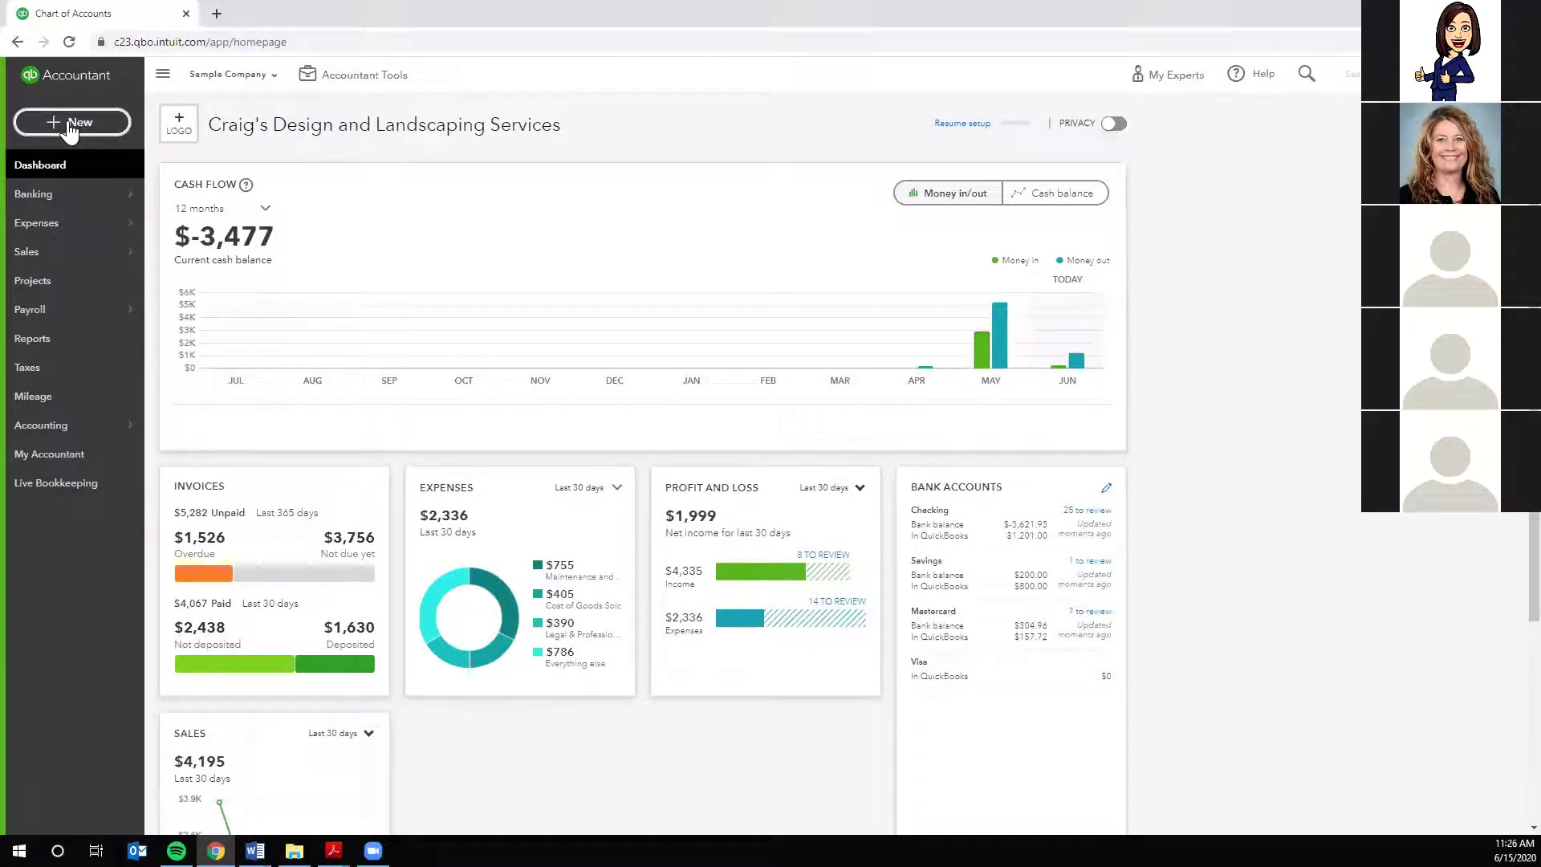
- Look over the new transaction options for paying bills, then open the Vendors list to view payment options there
{"action": "left_click", "coordinate": [70, 127]}
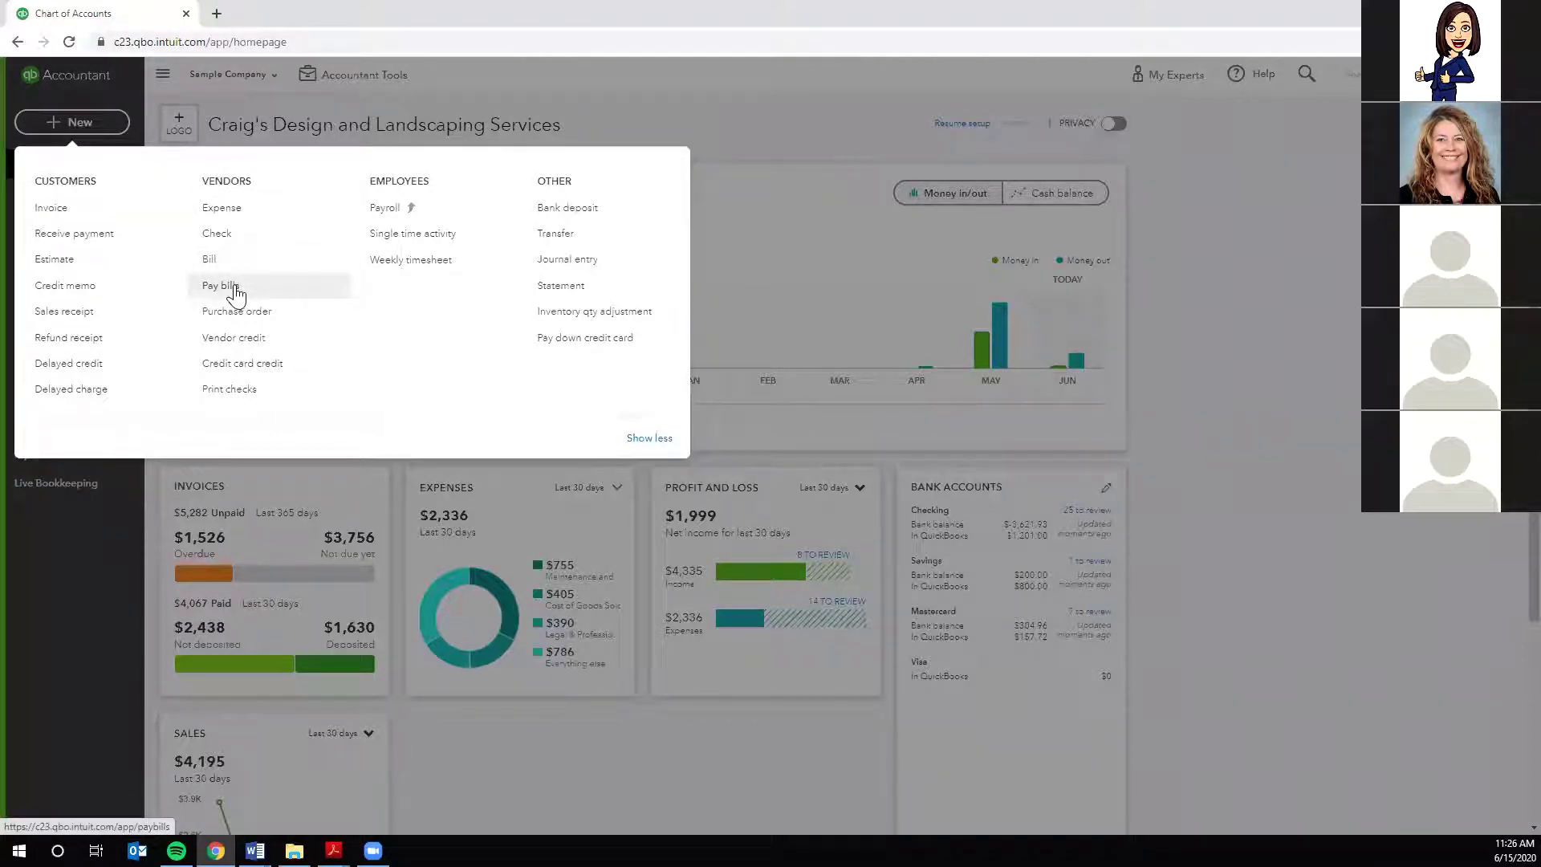
{"action": "left_click", "coordinate": [94, 568]}
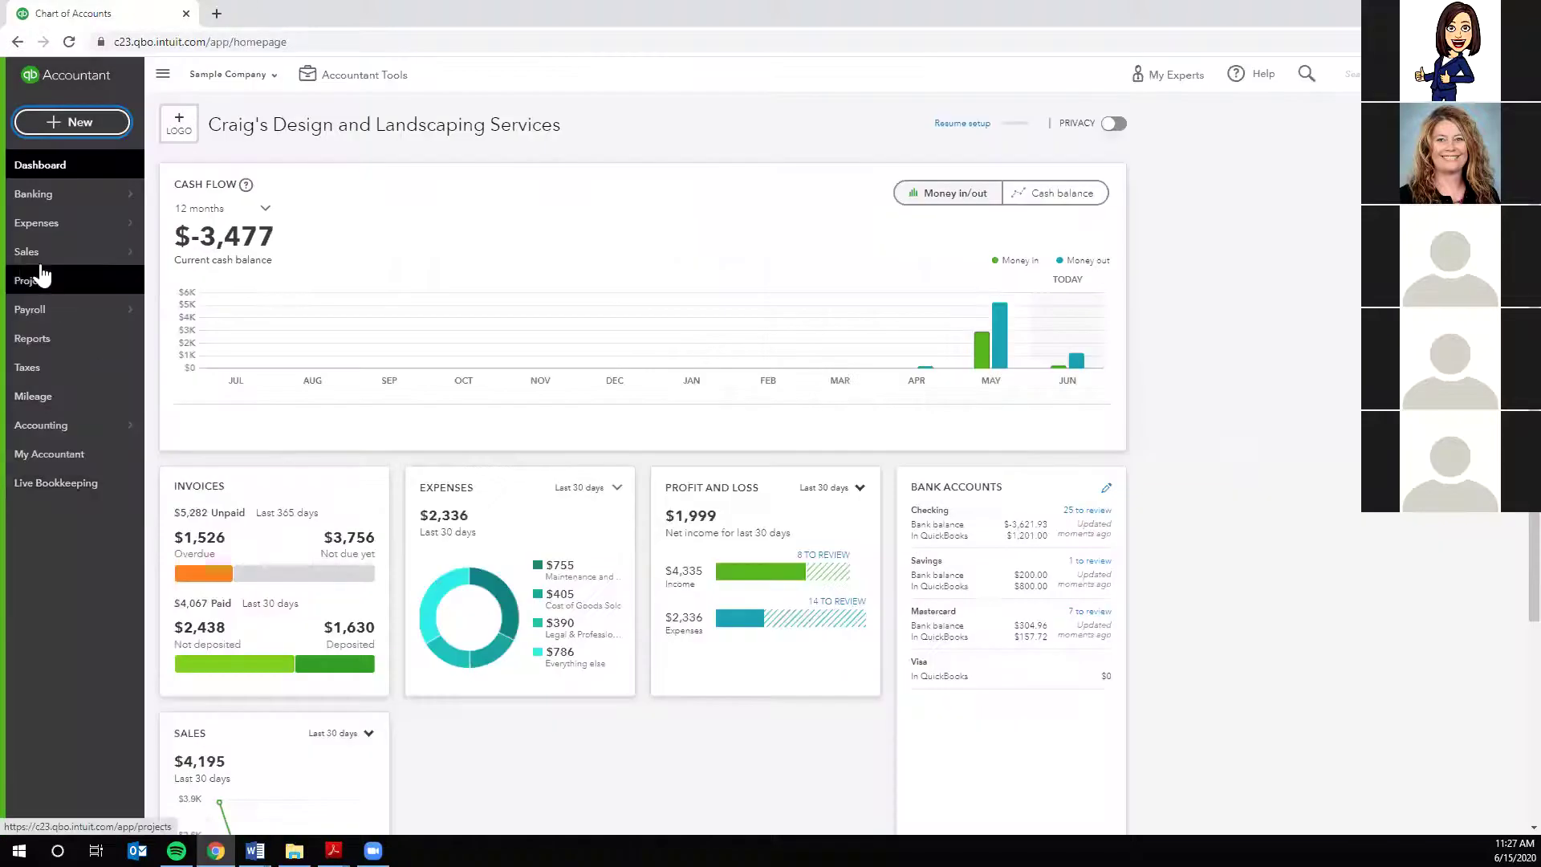
{"action": "mouse_move", "coordinate": [38, 230]}
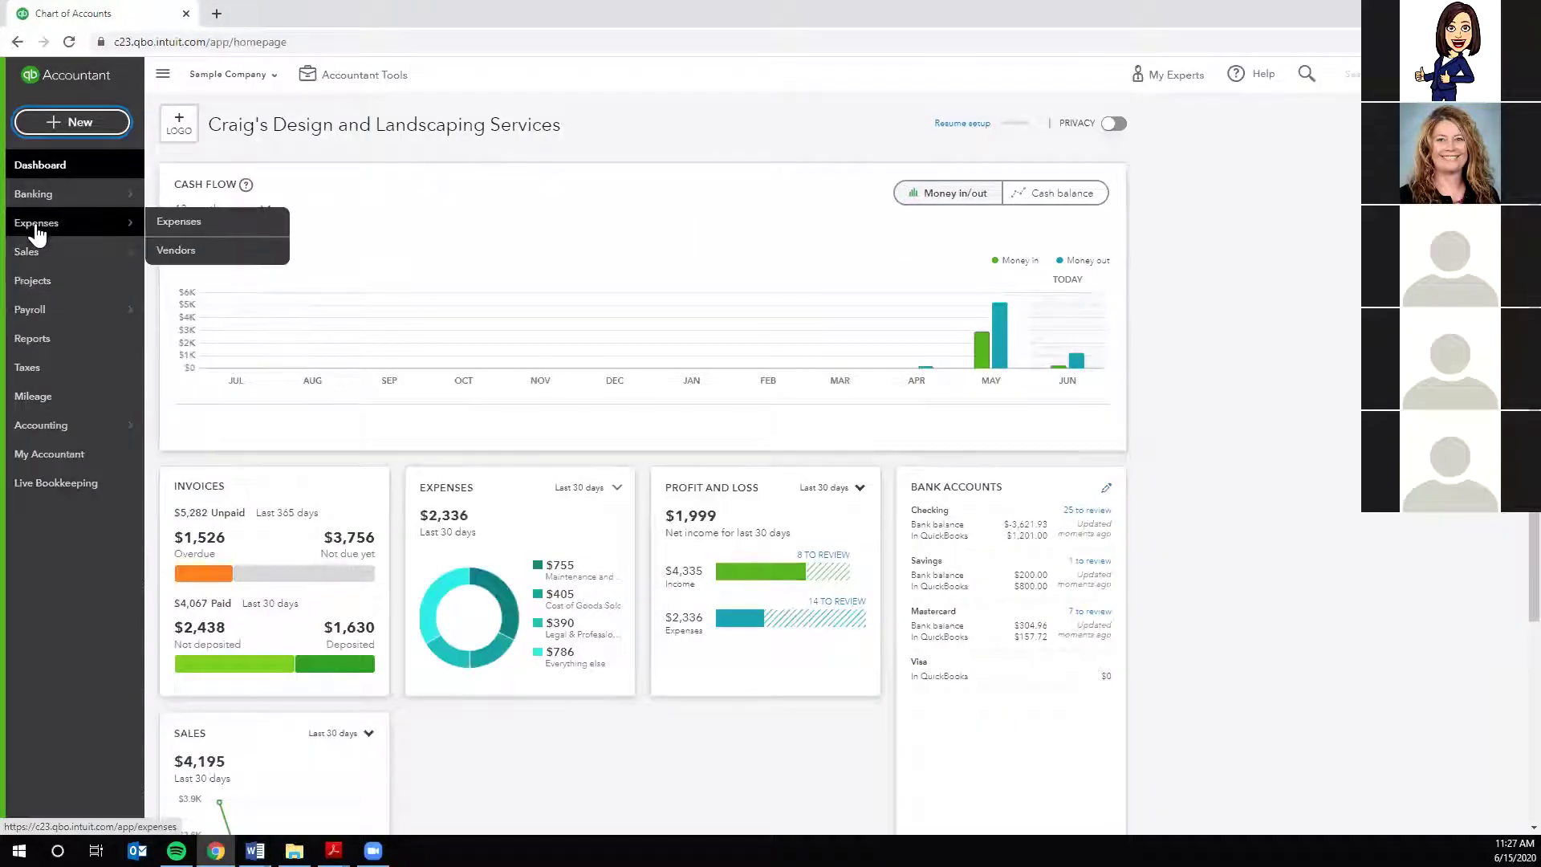
{"action": "left_click", "coordinate": [178, 255]}
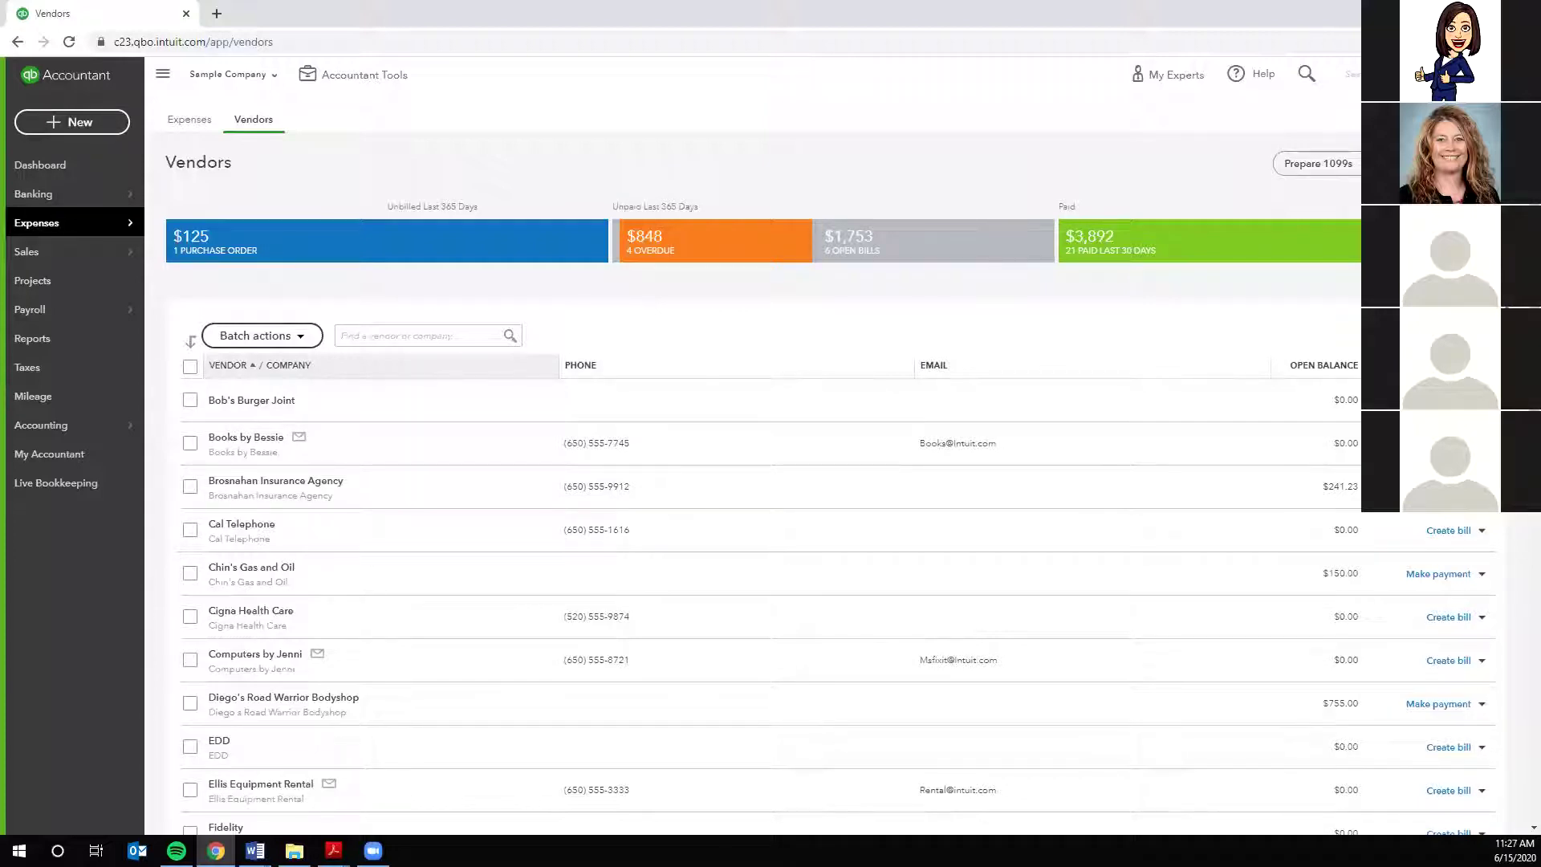
- Open the Reports list and browse the standard reports down to the What you owe section
{"action": "left_click", "coordinate": [44, 346]}
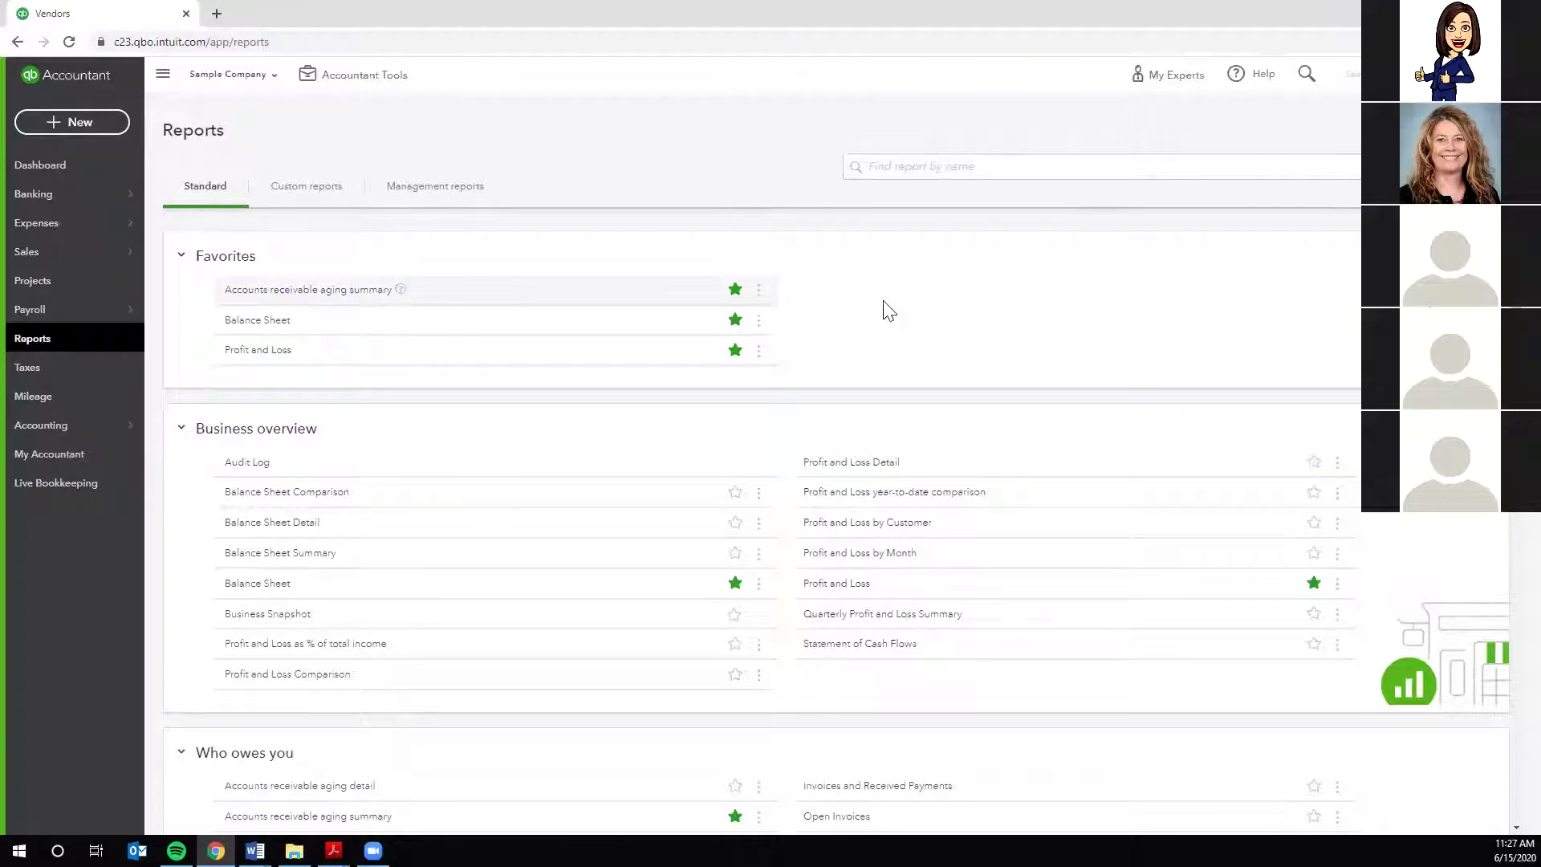
{"action": "scroll", "coordinate": [915, 306], "scroll_direction": "down", "scroll_amount": 5}
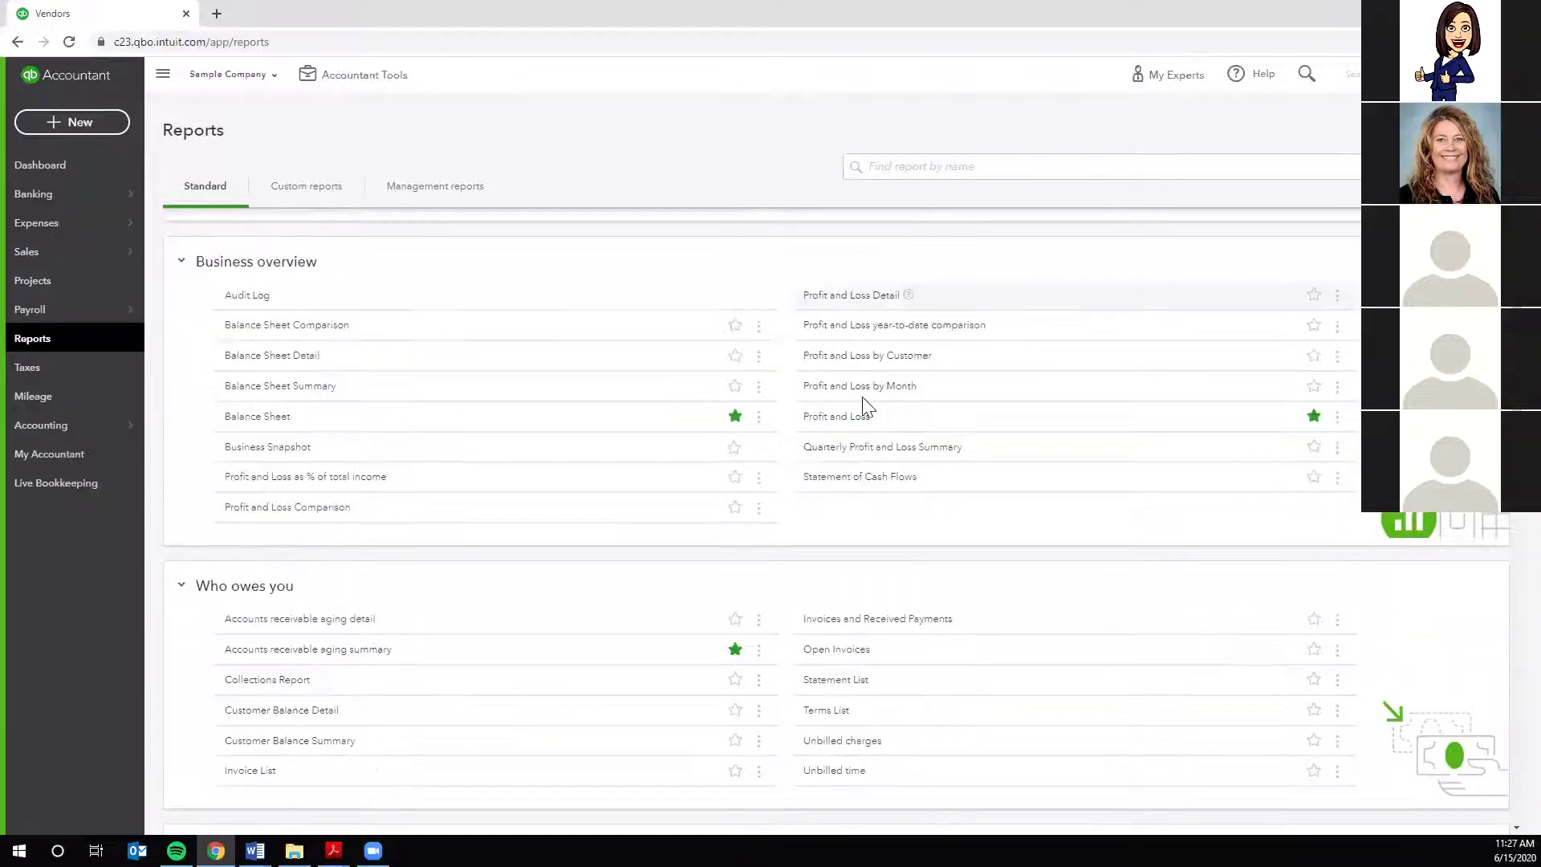
{"action": "scroll", "coordinate": [630, 510], "scroll_direction": "down", "scroll_amount": 5}
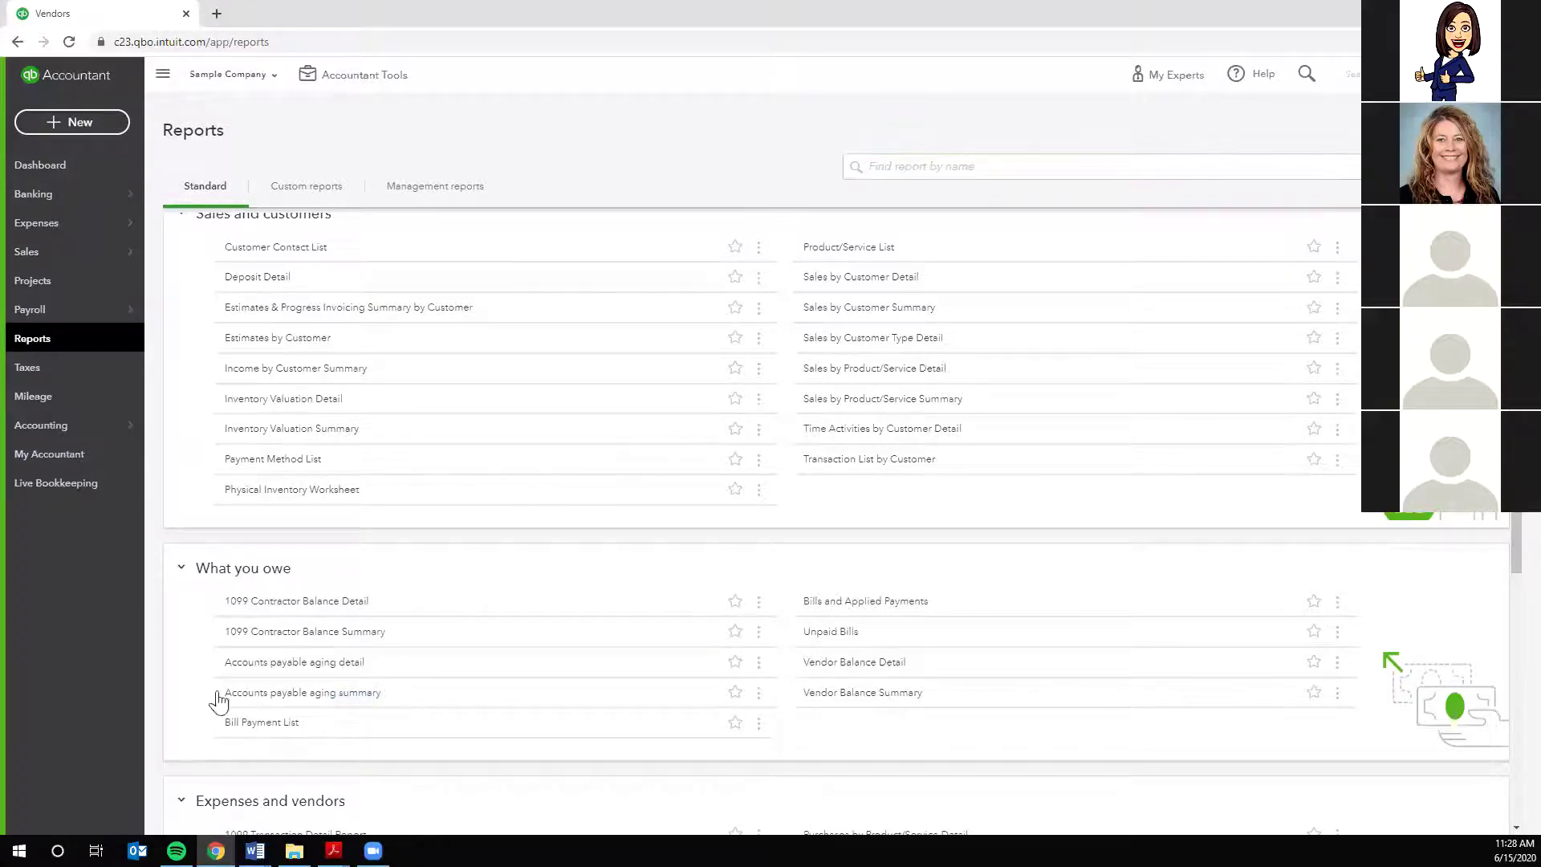
- Mark the Accounts payable aging summary as a favorite, check it under Favorites, and remove it from there again
{"action": "left_click", "coordinate": [734, 691]}
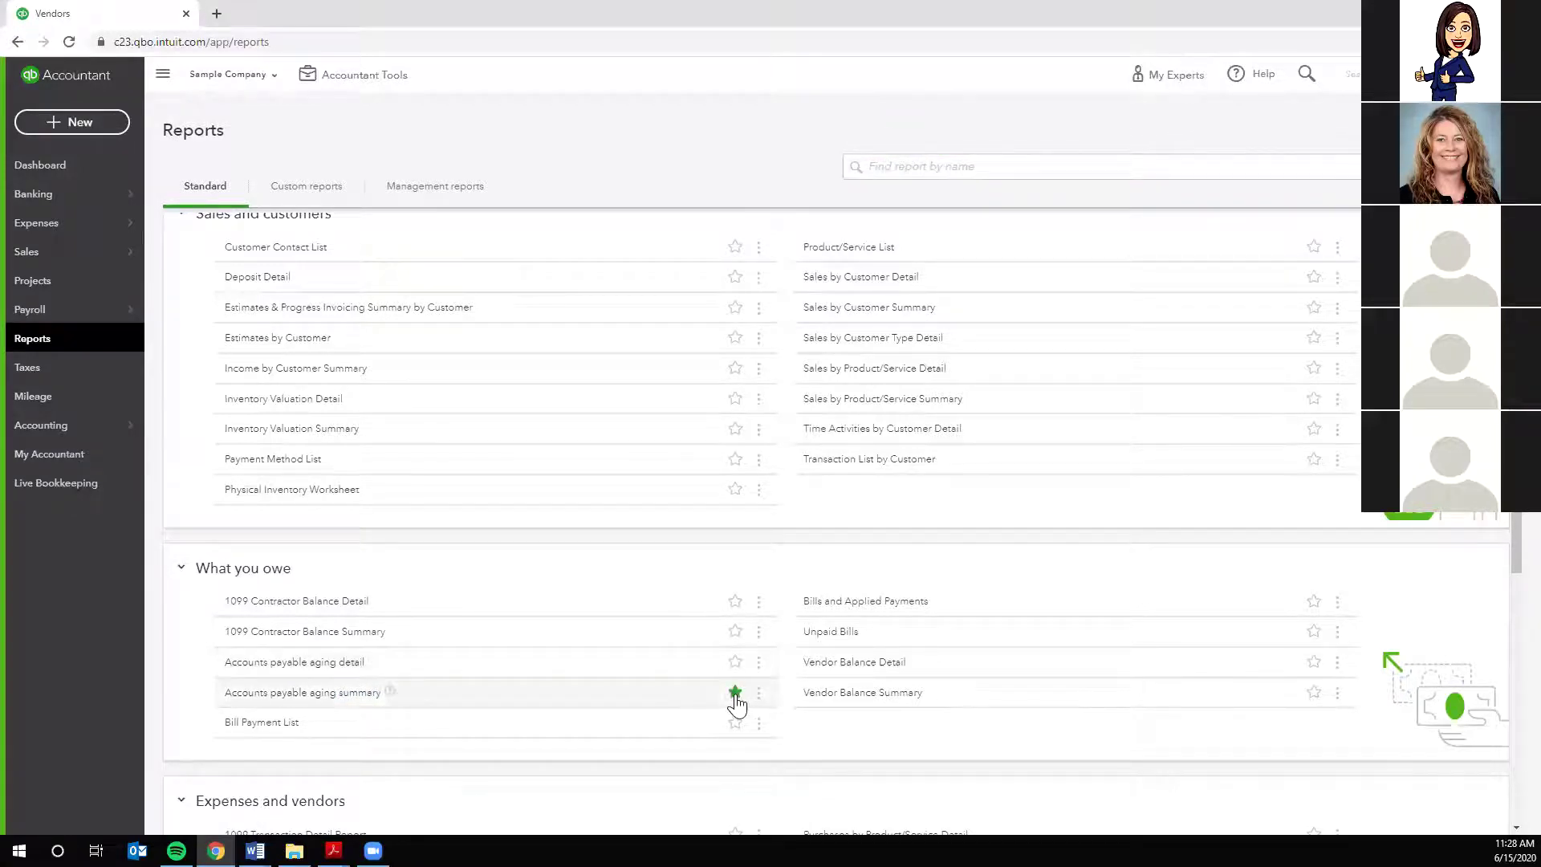
{"action": "left_click", "coordinate": [737, 705]}
{"action": "left_click", "coordinate": [741, 707]}
{"action": "scroll", "coordinate": [698, 541], "scroll_direction": "up", "scroll_amount": 10}
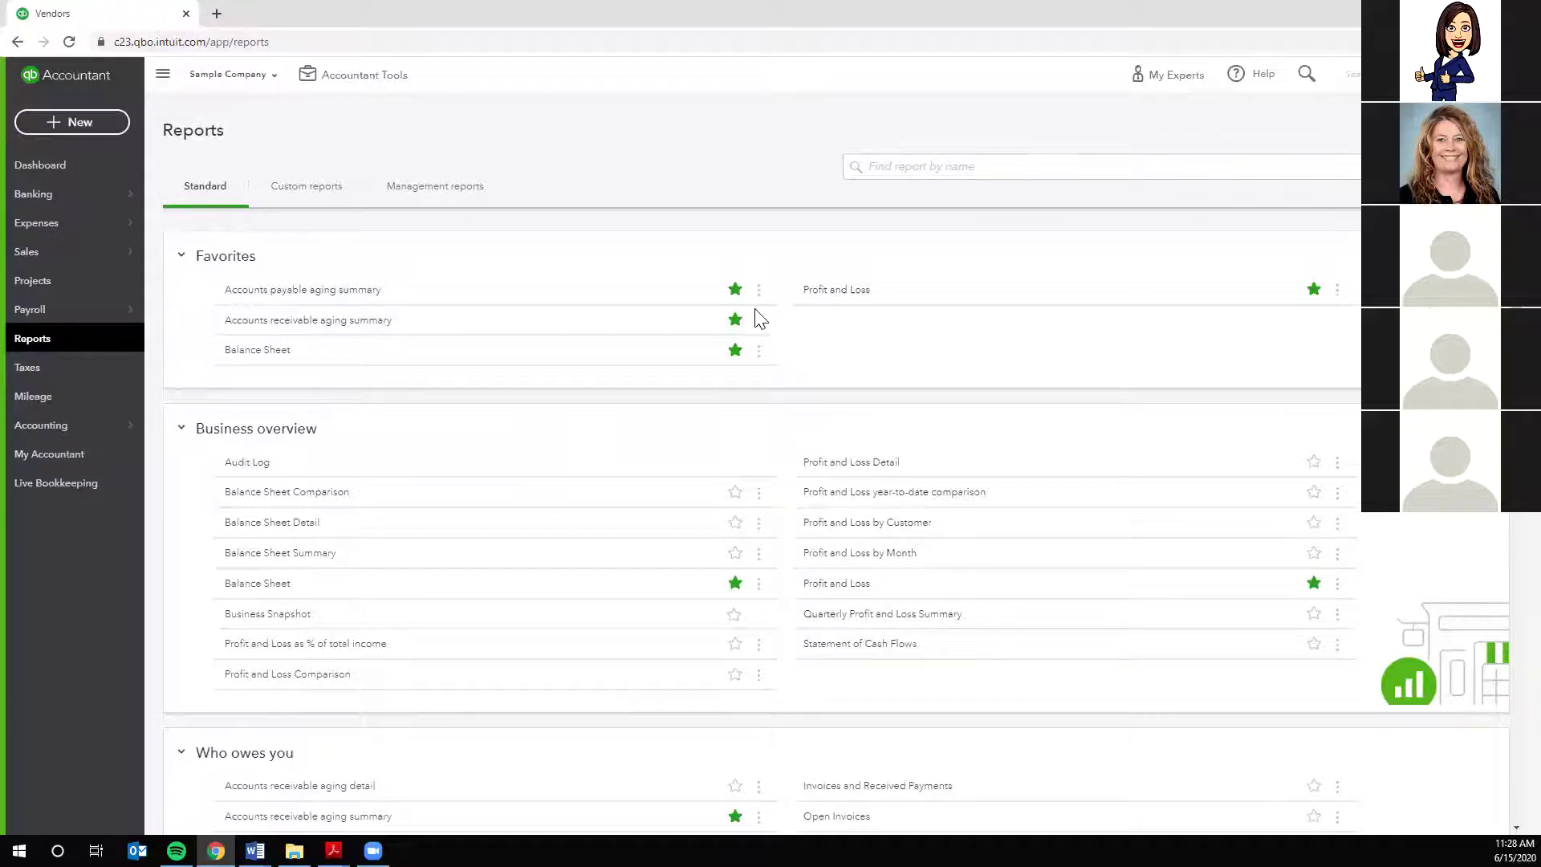
{"action": "left_click", "coordinate": [735, 291]}
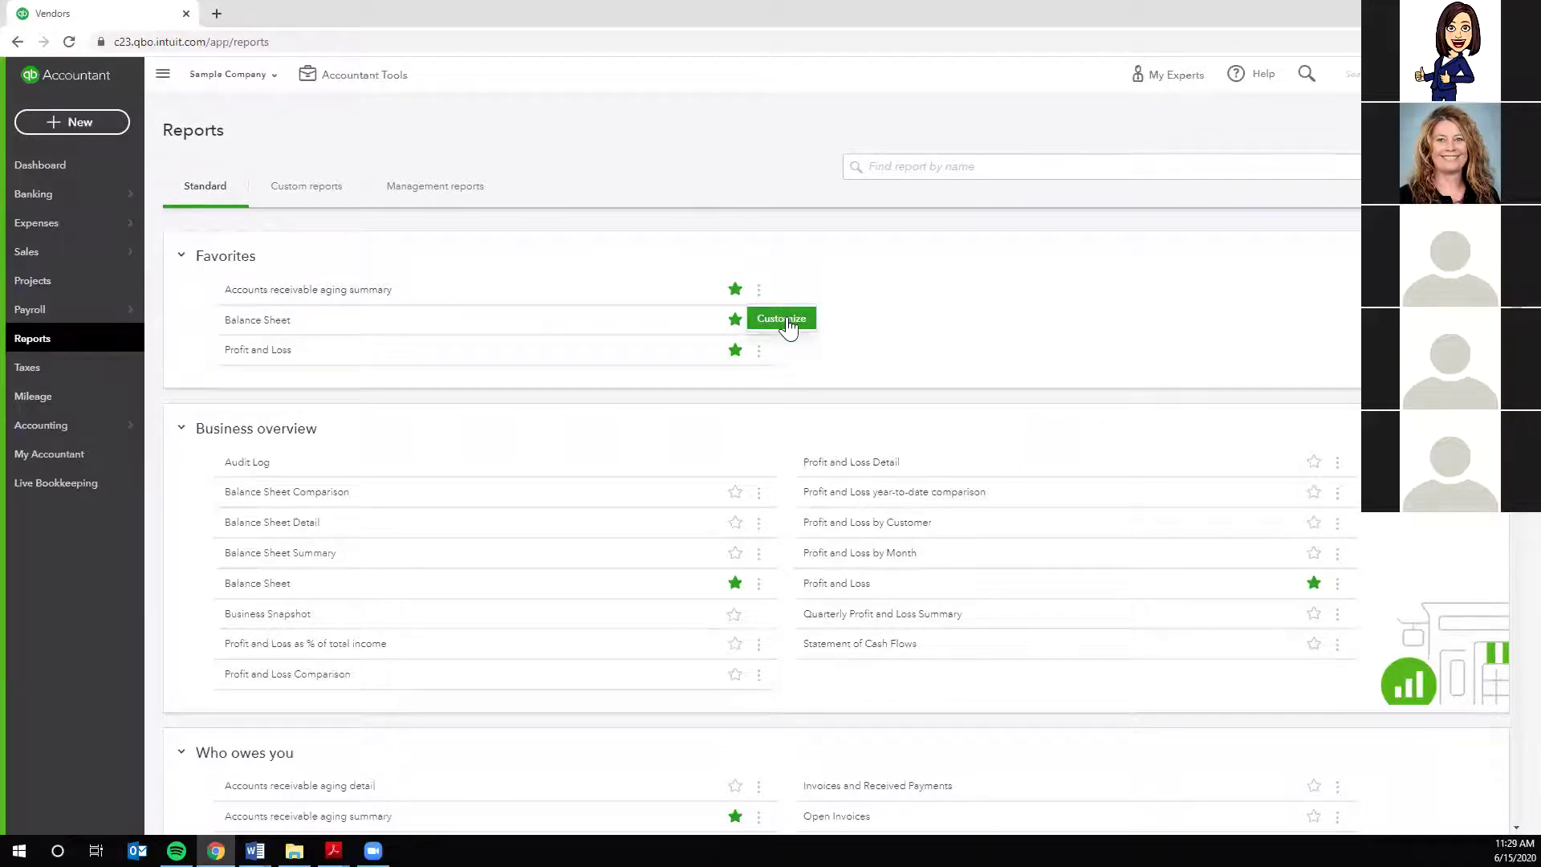
- Customize the Accounts receivable aging summary to use the Current aging method, review the filter and header/footer options, and run the report
{"action": "left_click", "coordinate": [788, 321]}
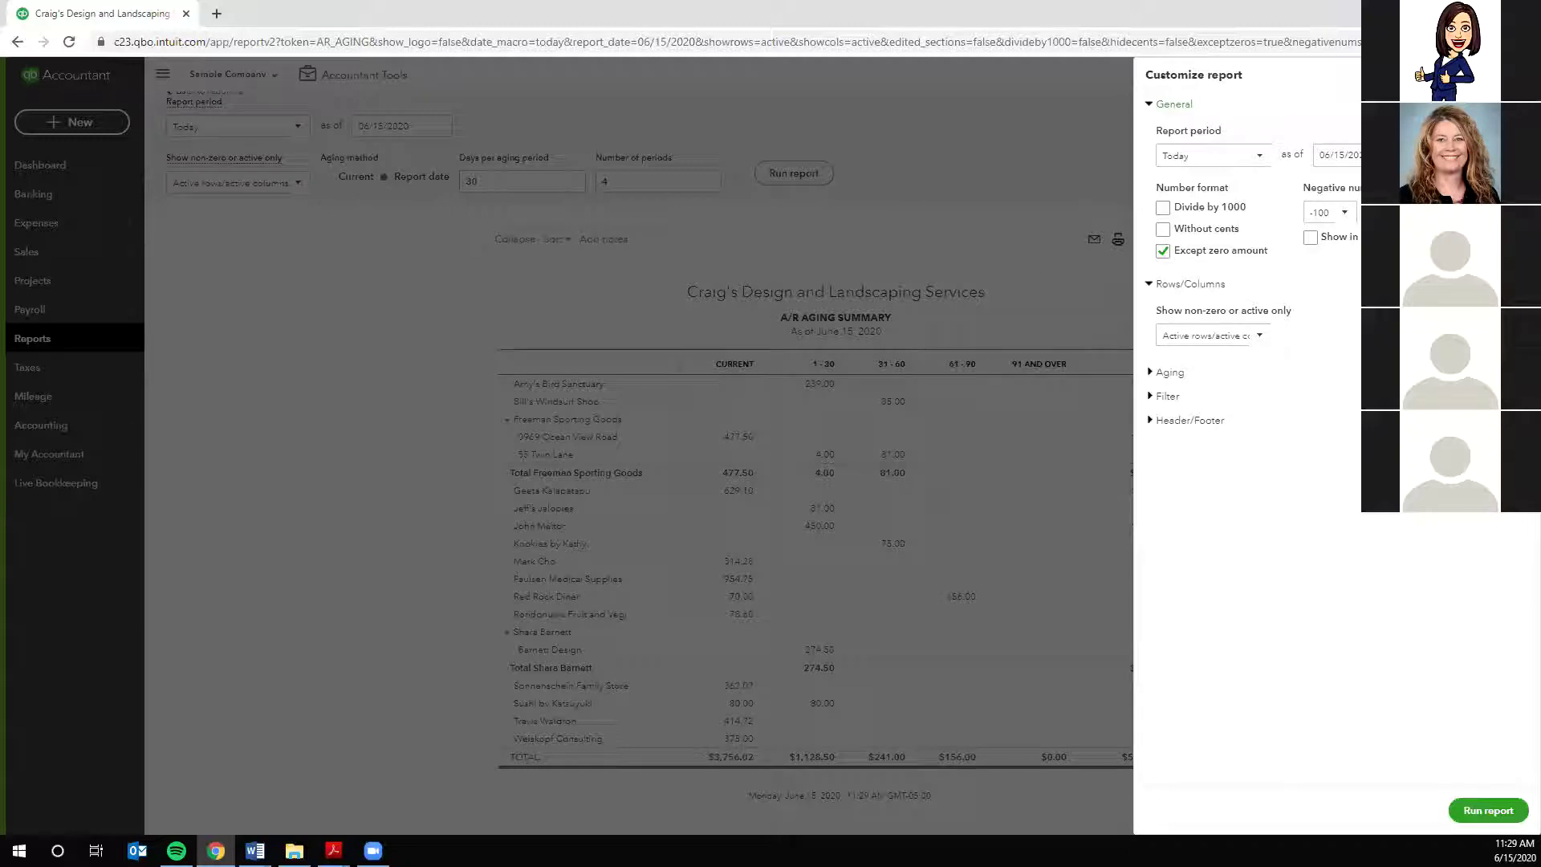
{"action": "left_click", "coordinate": [1151, 377]}
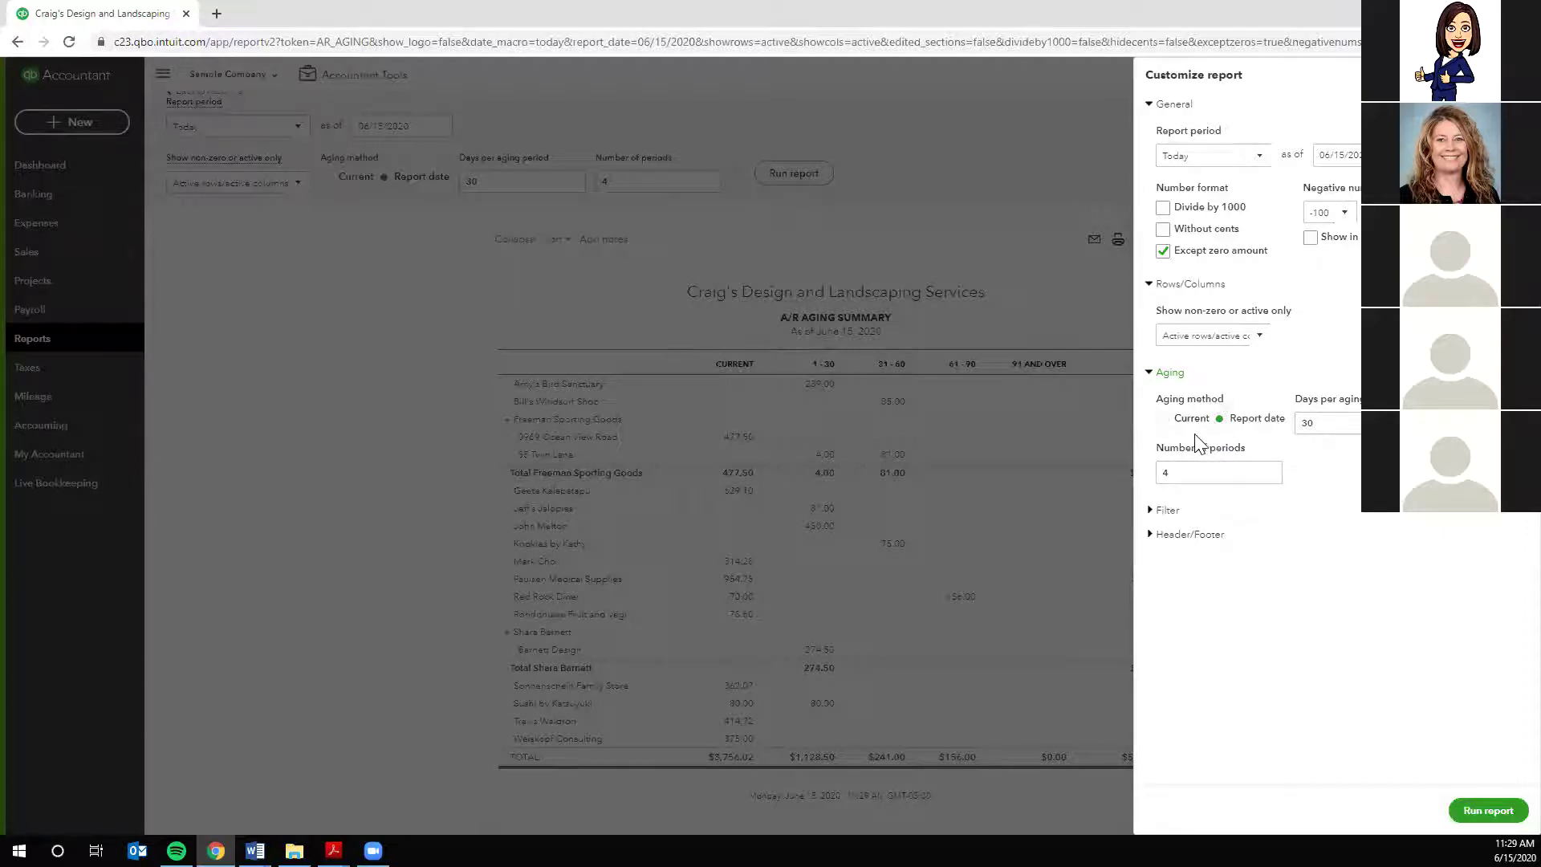
{"action": "left_click", "coordinate": [1163, 419]}
{"action": "left_click", "coordinate": [1149, 513]}
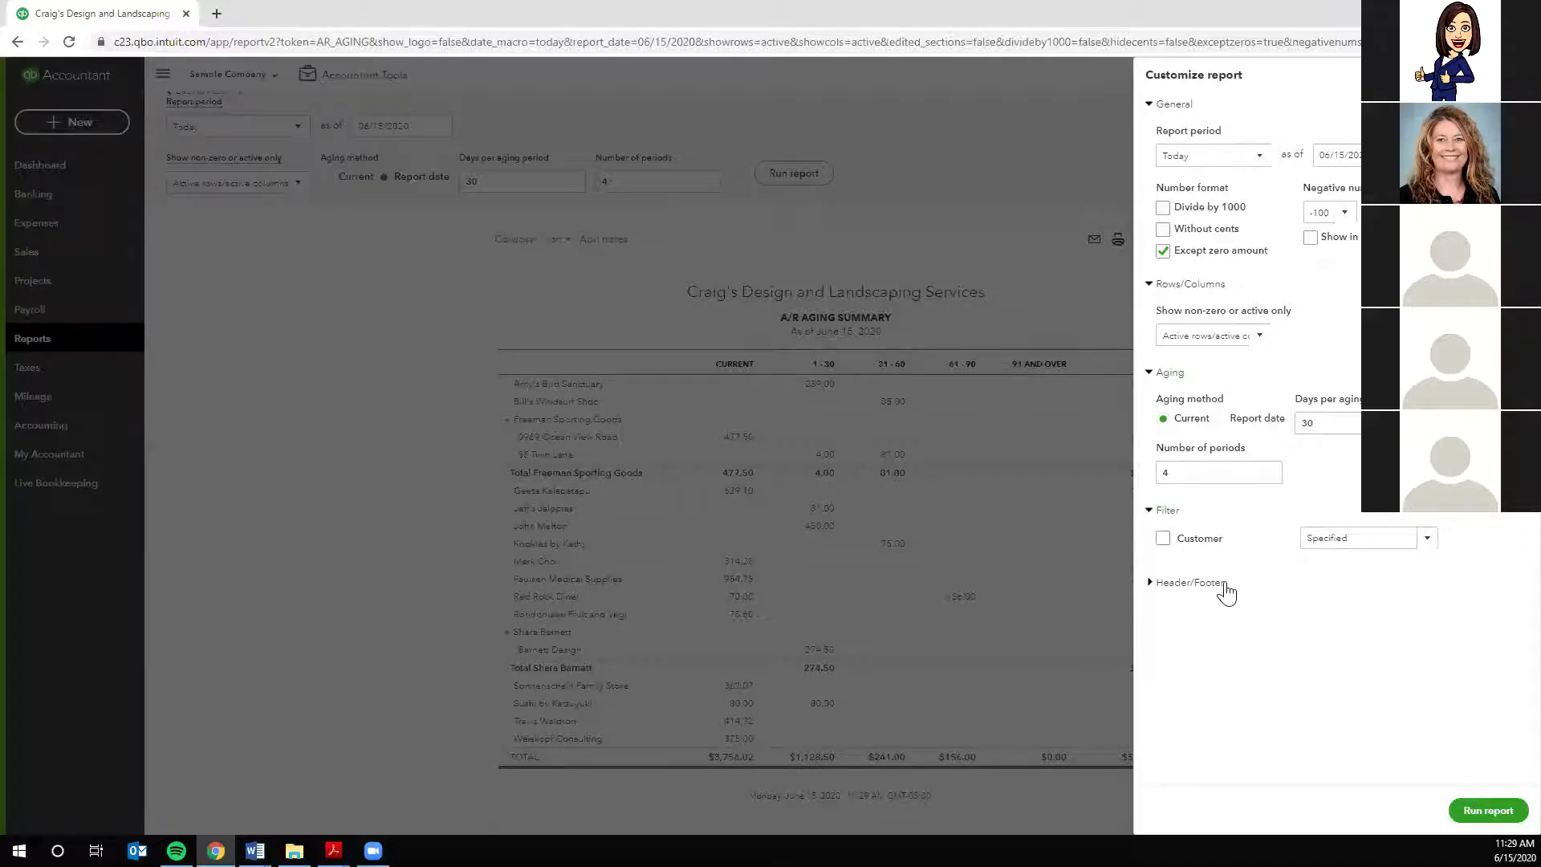
{"action": "left_click", "coordinate": [1157, 592]}
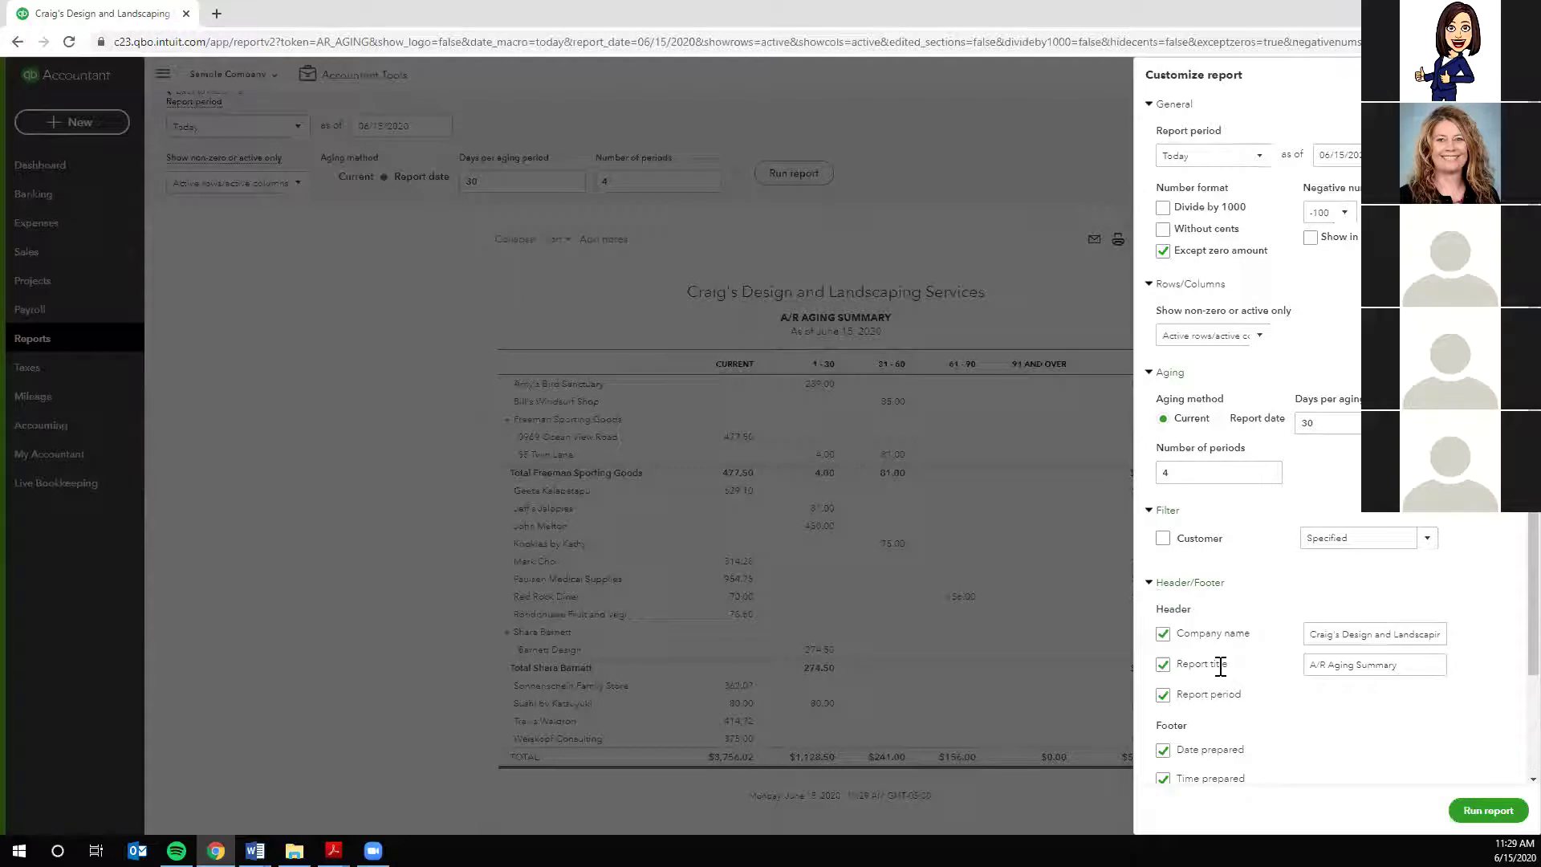
{"action": "scroll", "coordinate": [1220, 674], "scroll_direction": "down", "scroll_amount": 2}
{"action": "scroll", "coordinate": [1215, 638], "scroll_direction": "up", "scroll_amount": 2}
{"action": "left_click", "coordinate": [1489, 811]}
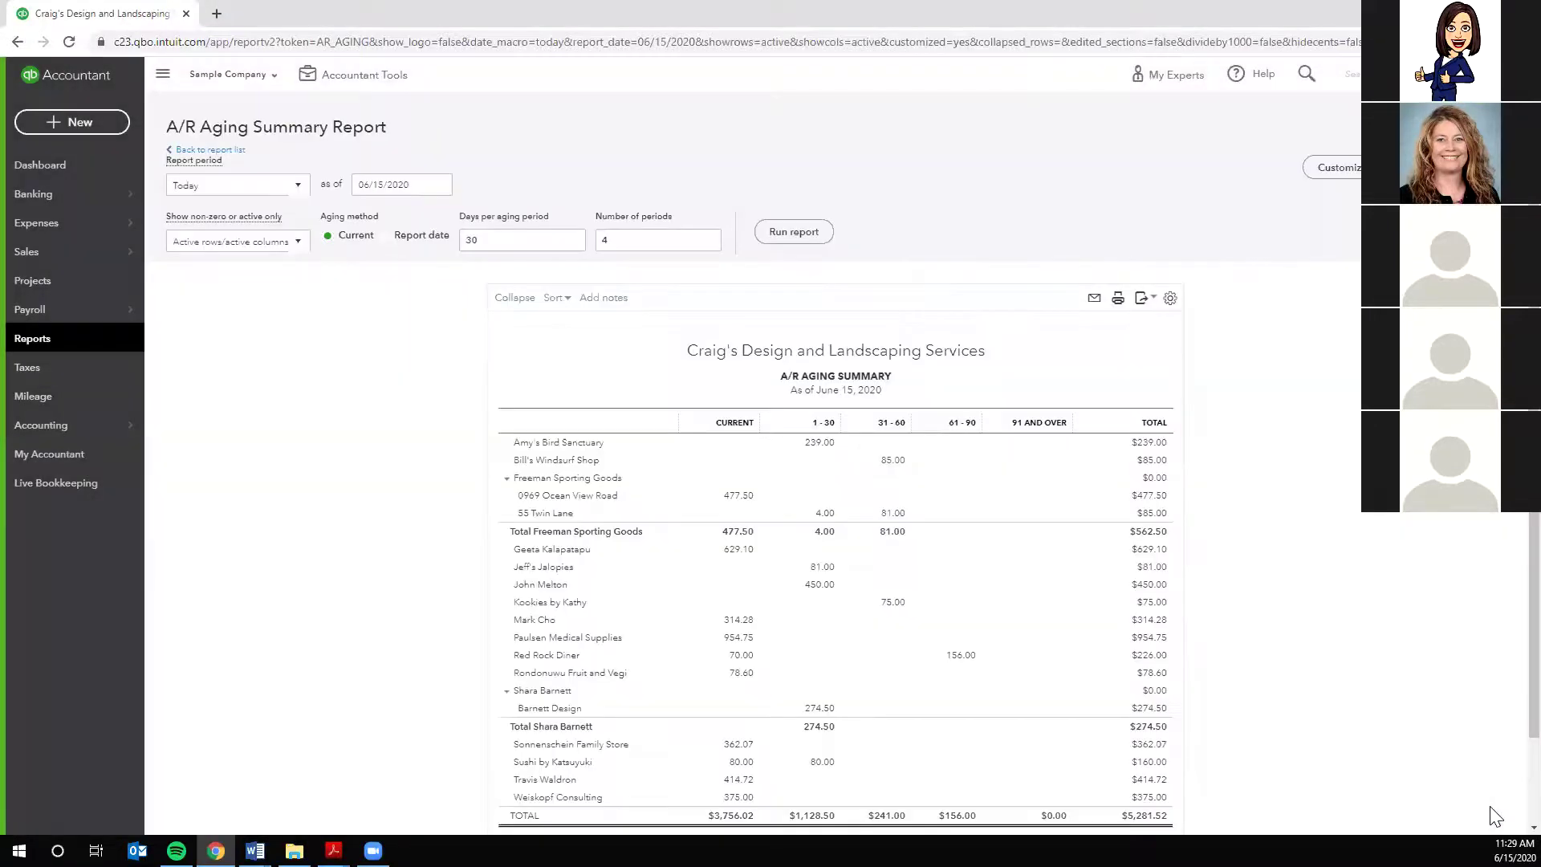
{"action": "scroll", "coordinate": [1492, 816], "scroll_direction": "down", "scroll_amount": 1}
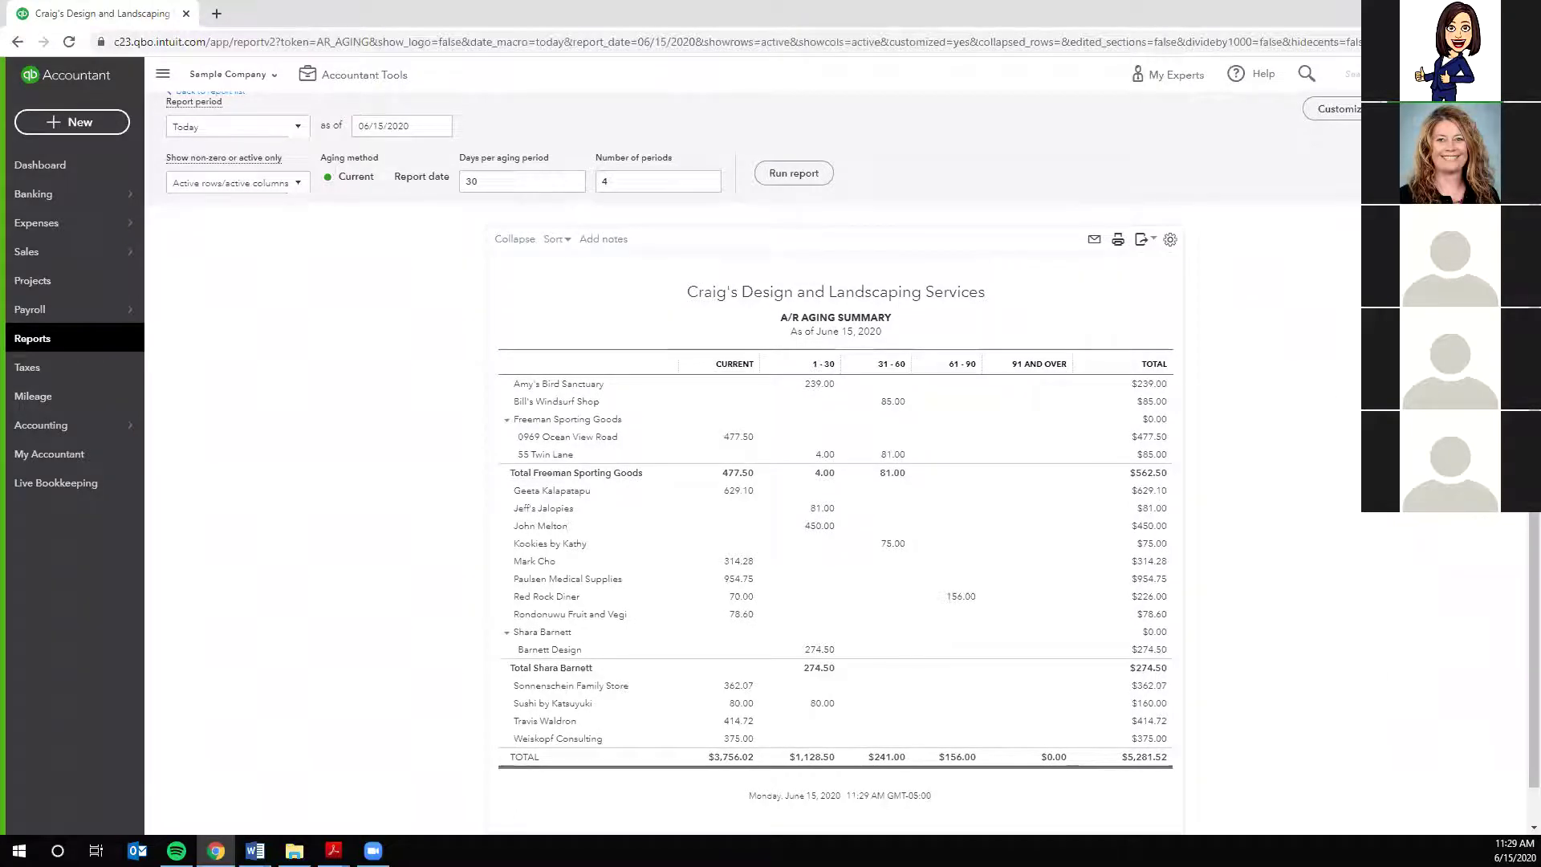
- Save the customized A/R aging report as a custom report after reviewing its sharing and new group options
{"action": "left_click", "coordinate": [1457, 109]}
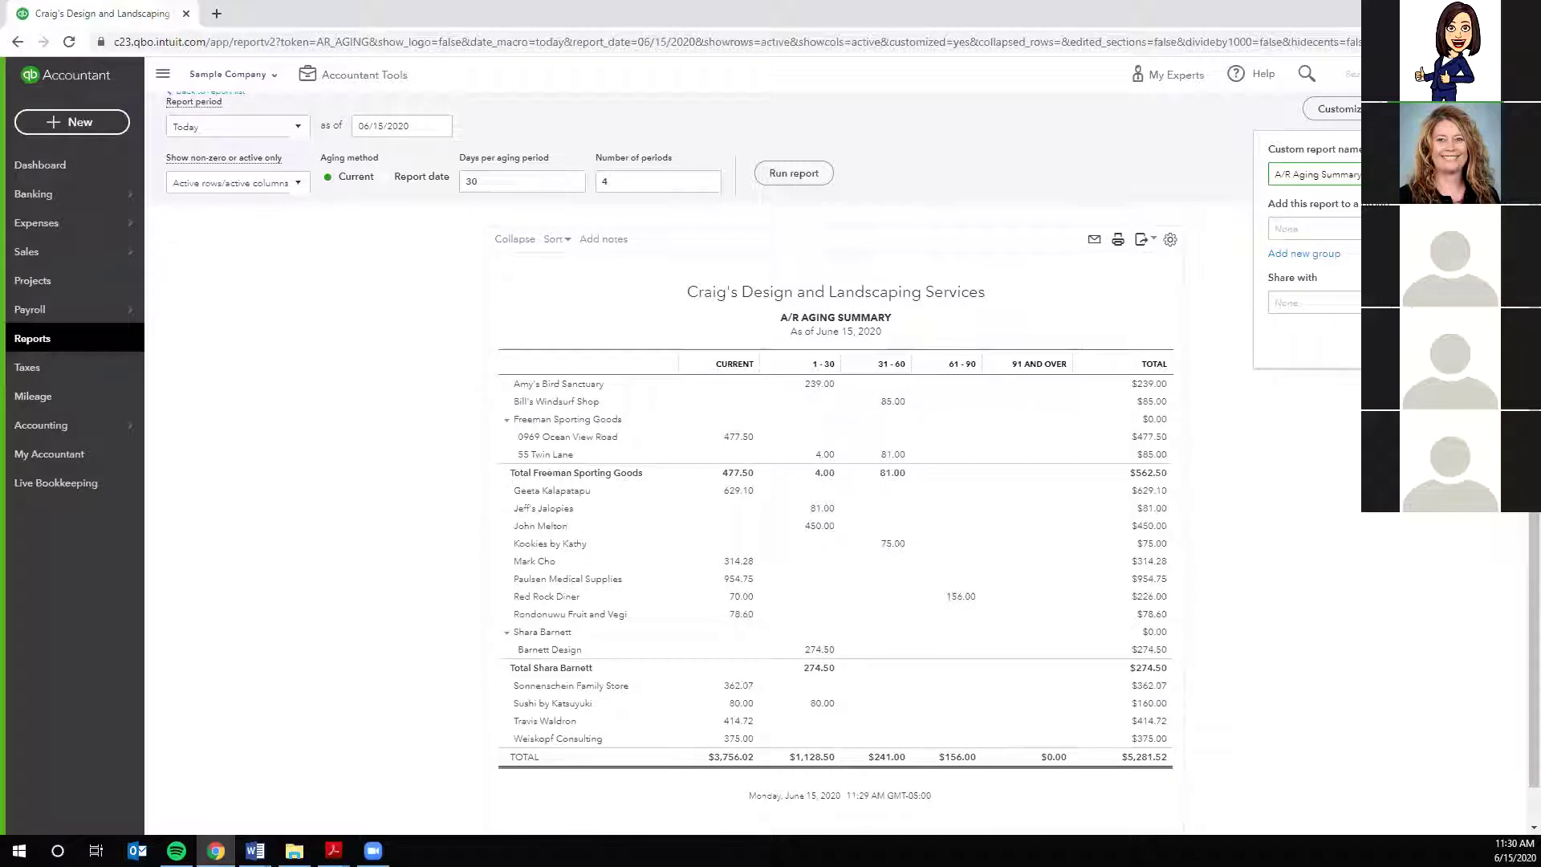
{"action": "left_click", "coordinate": [1401, 303]}
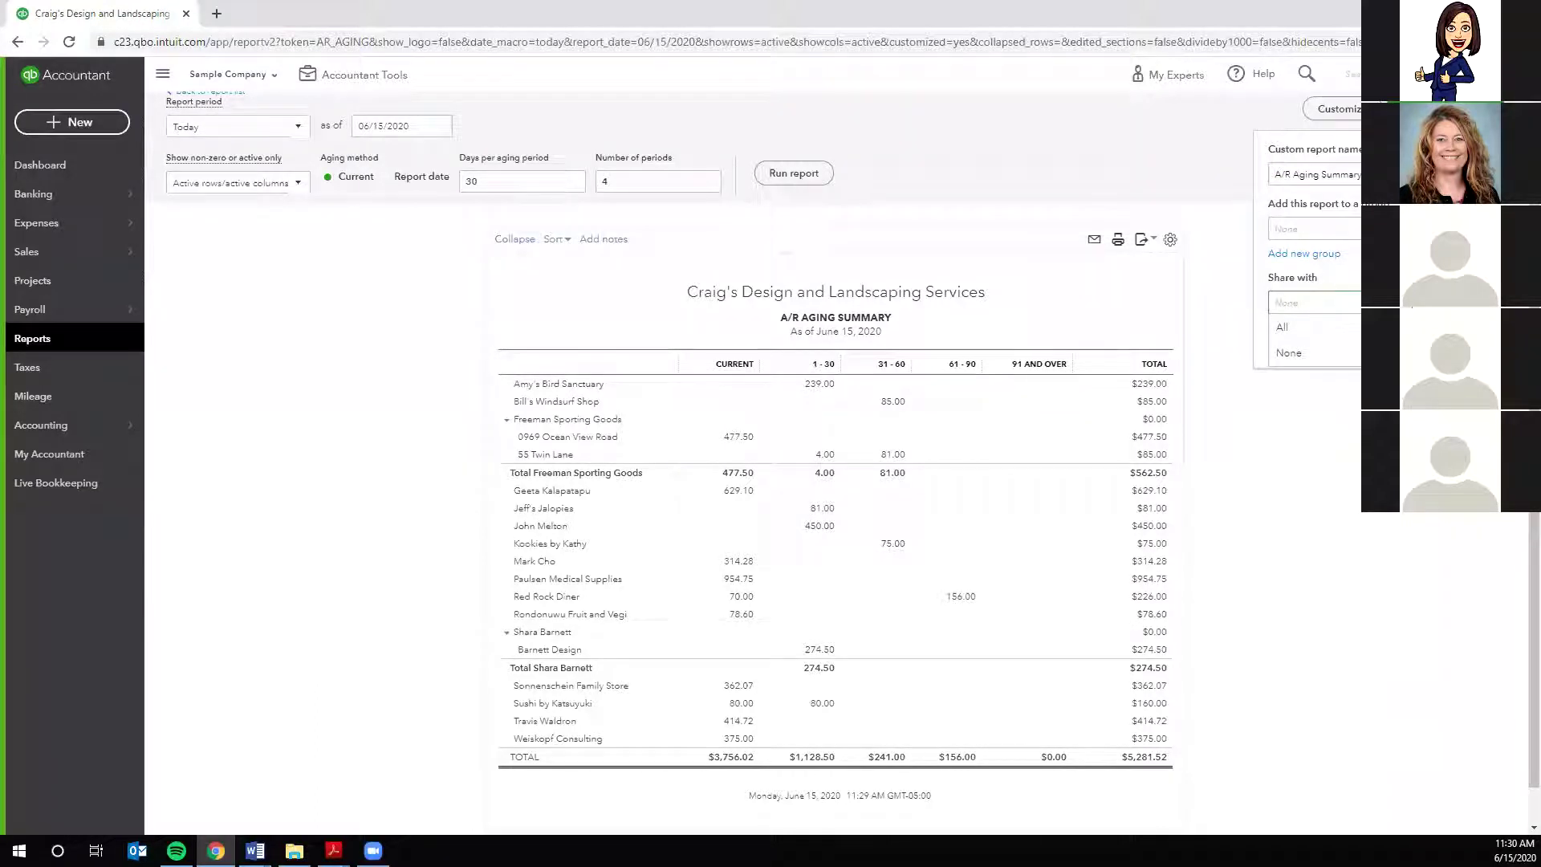
{"action": "left_click", "coordinate": [1304, 254]}
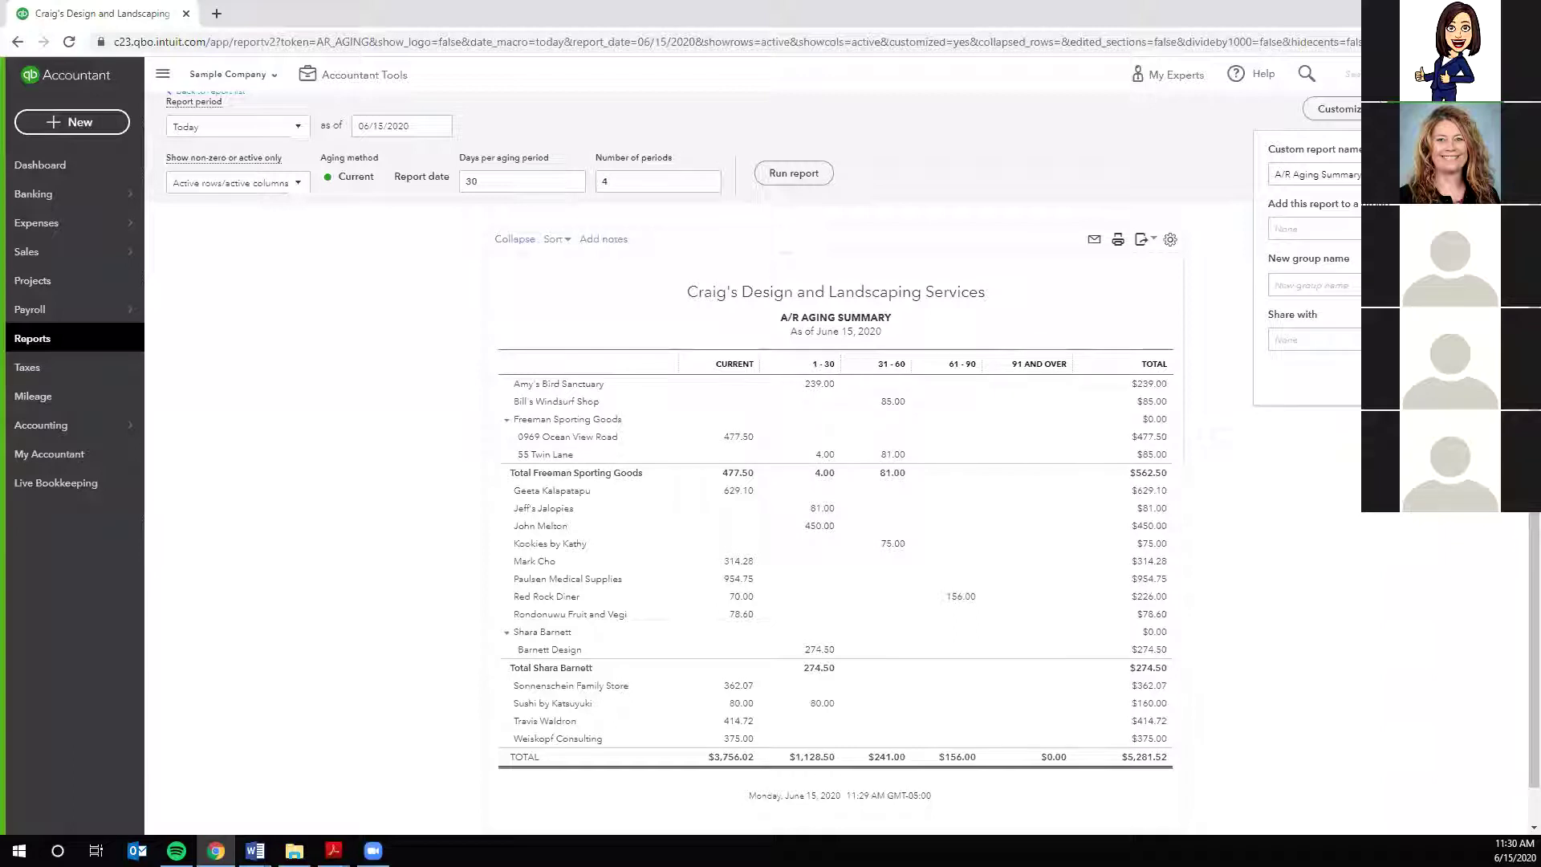
{"action": "left_click", "coordinate": [1477, 378]}
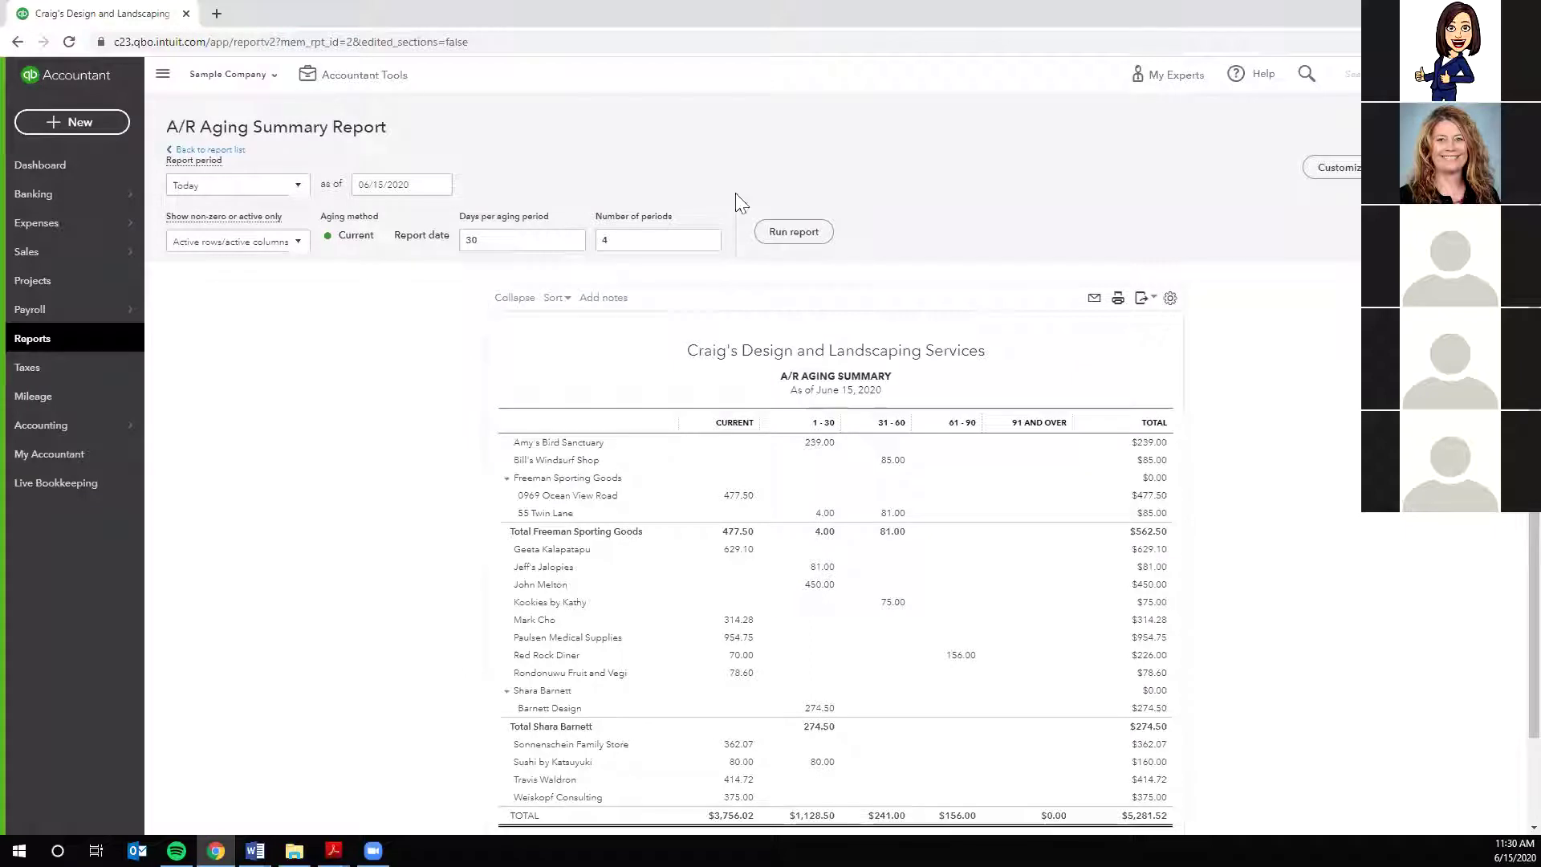
- View the saved report in the custom reports list, then browse the standard report sections from Business overview to What you owe
{"action": "left_click", "coordinate": [203, 150]}
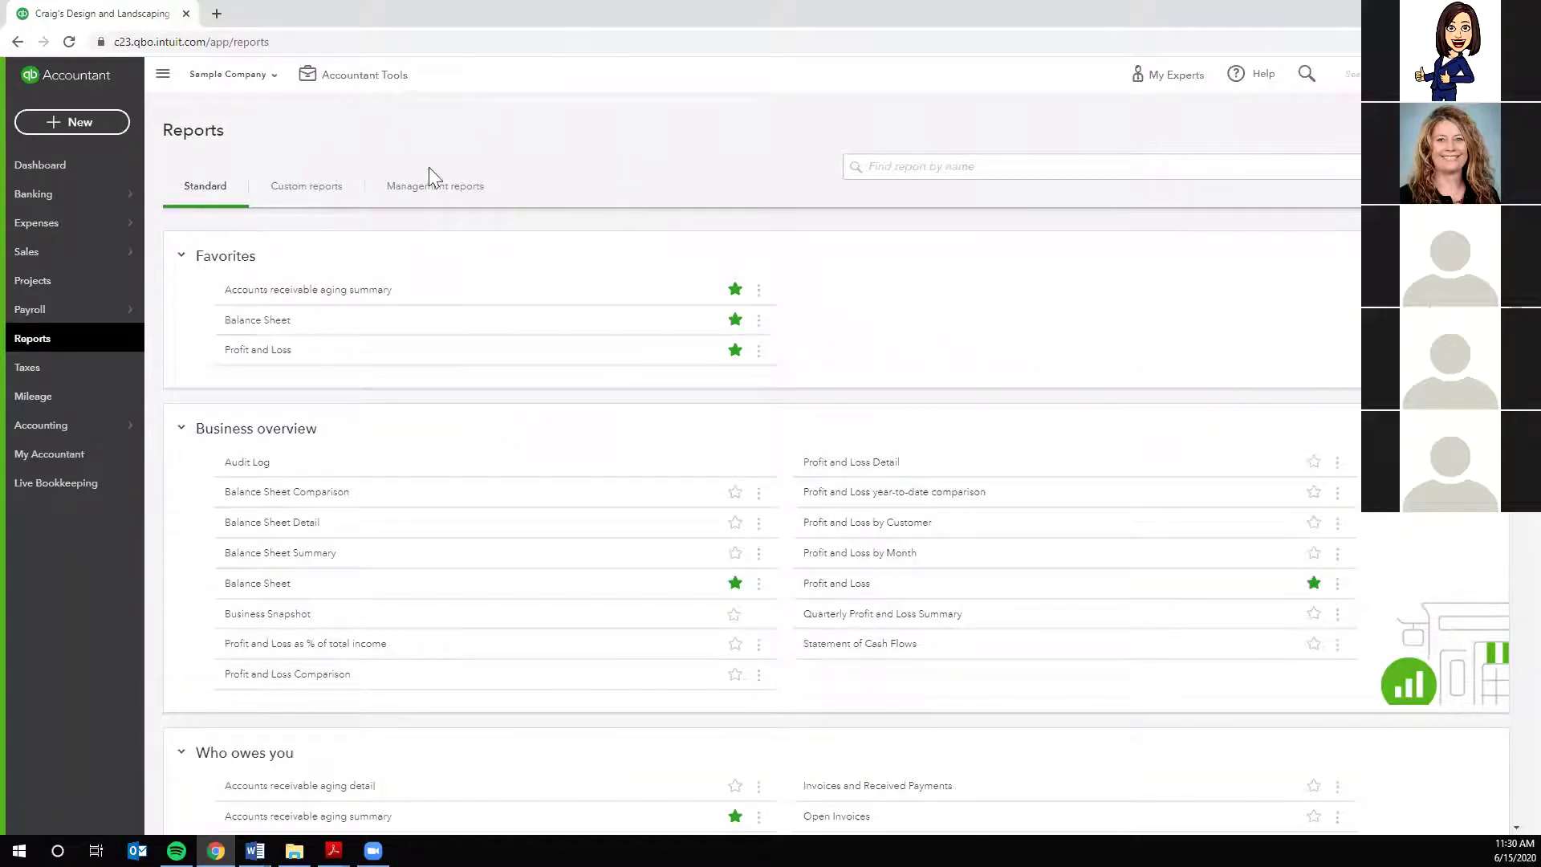
{"action": "left_click", "coordinate": [304, 191]}
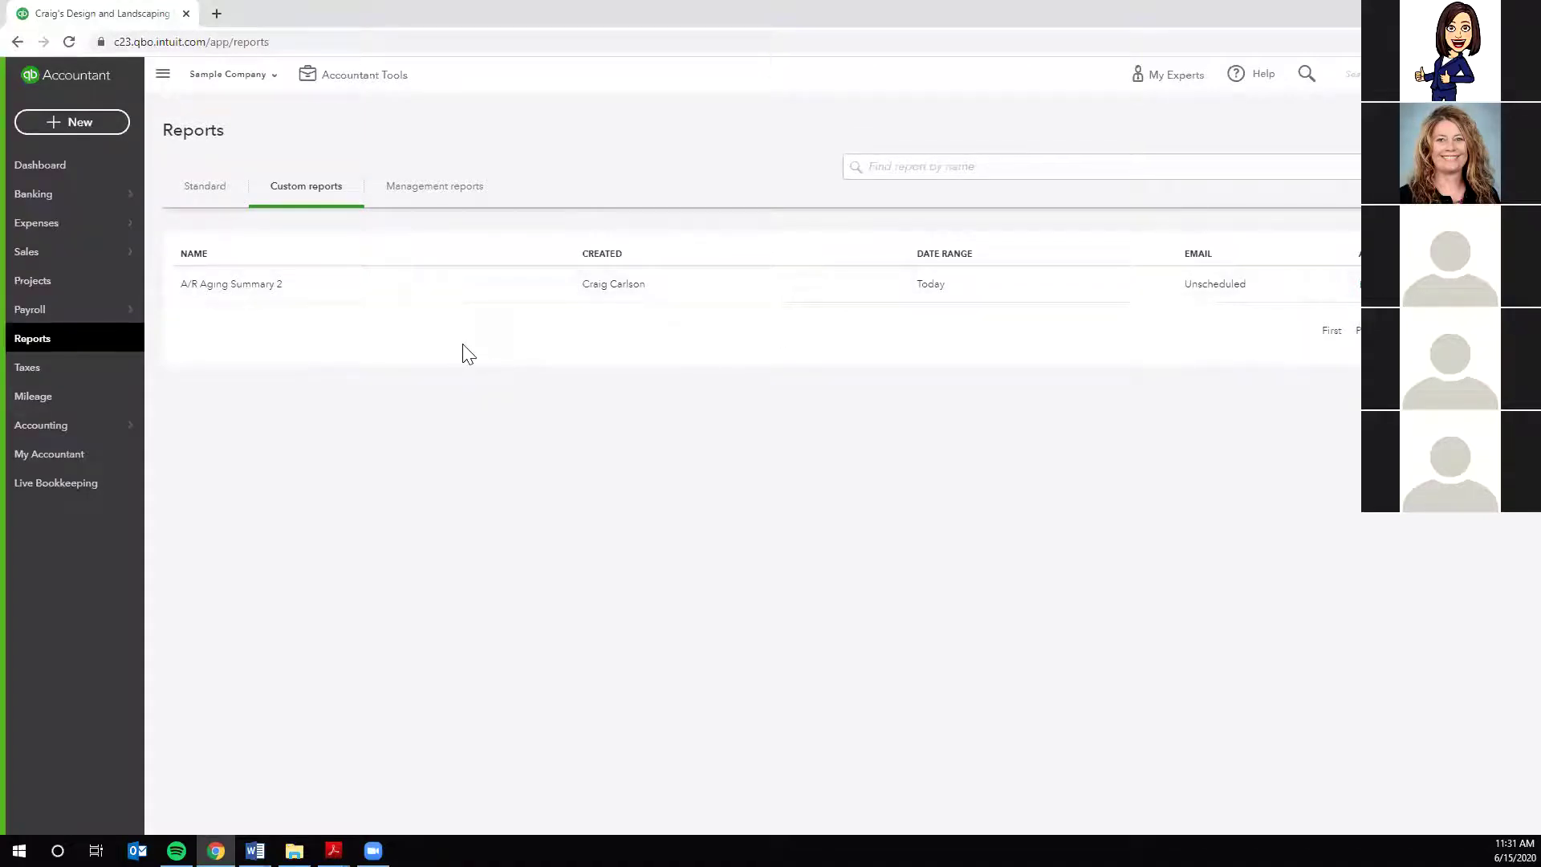
{"action": "left_click", "coordinate": [211, 195]}
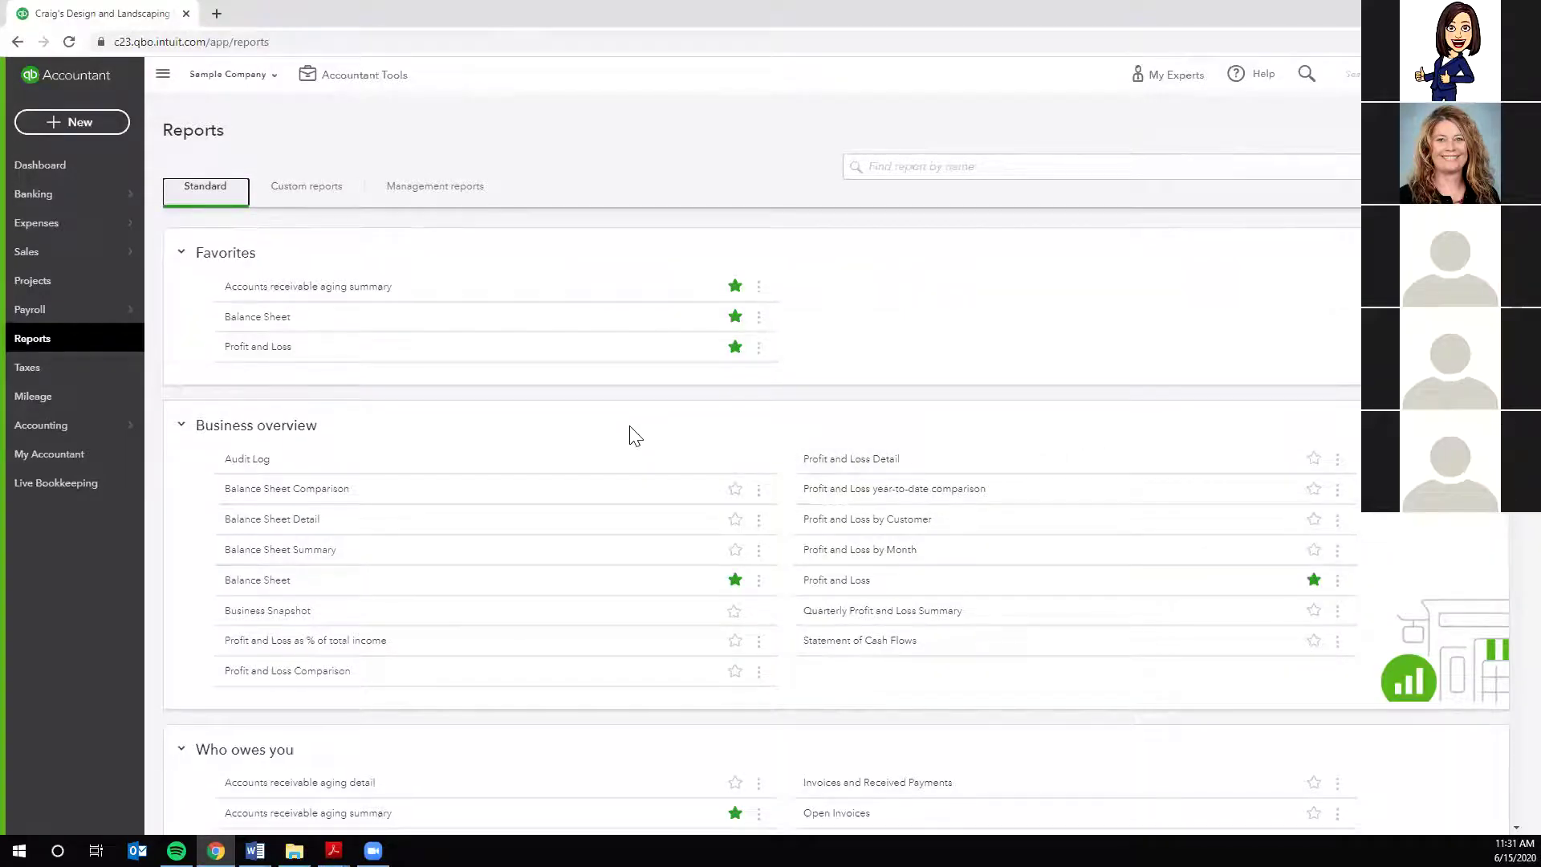
{"action": "scroll", "coordinate": [631, 433], "scroll_direction": "down", "scroll_amount": 2}
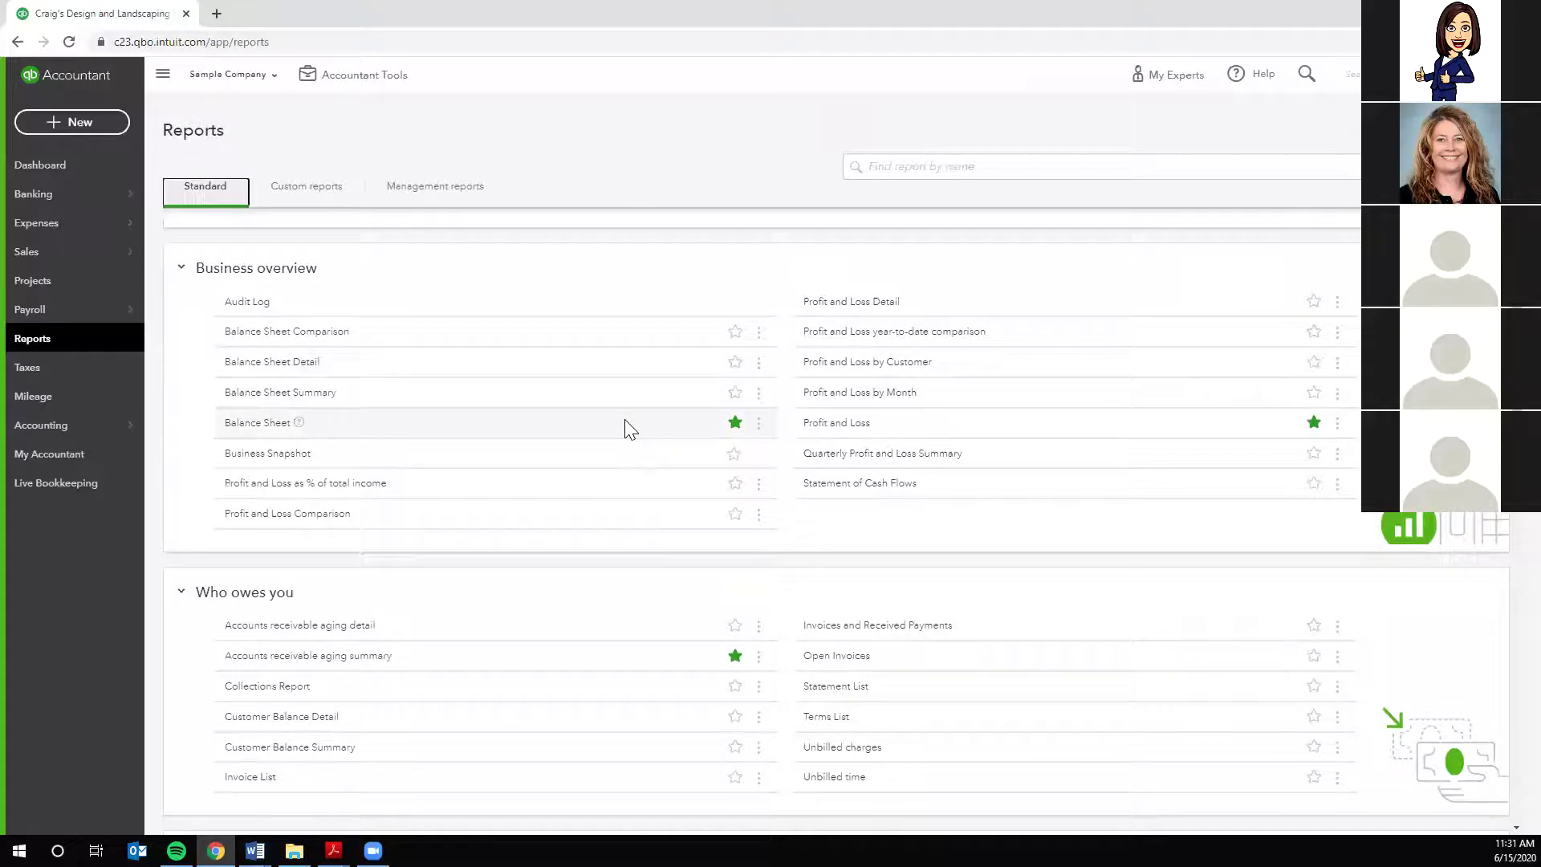
{"action": "scroll", "coordinate": [619, 440], "scroll_direction": "down", "scroll_amount": 3}
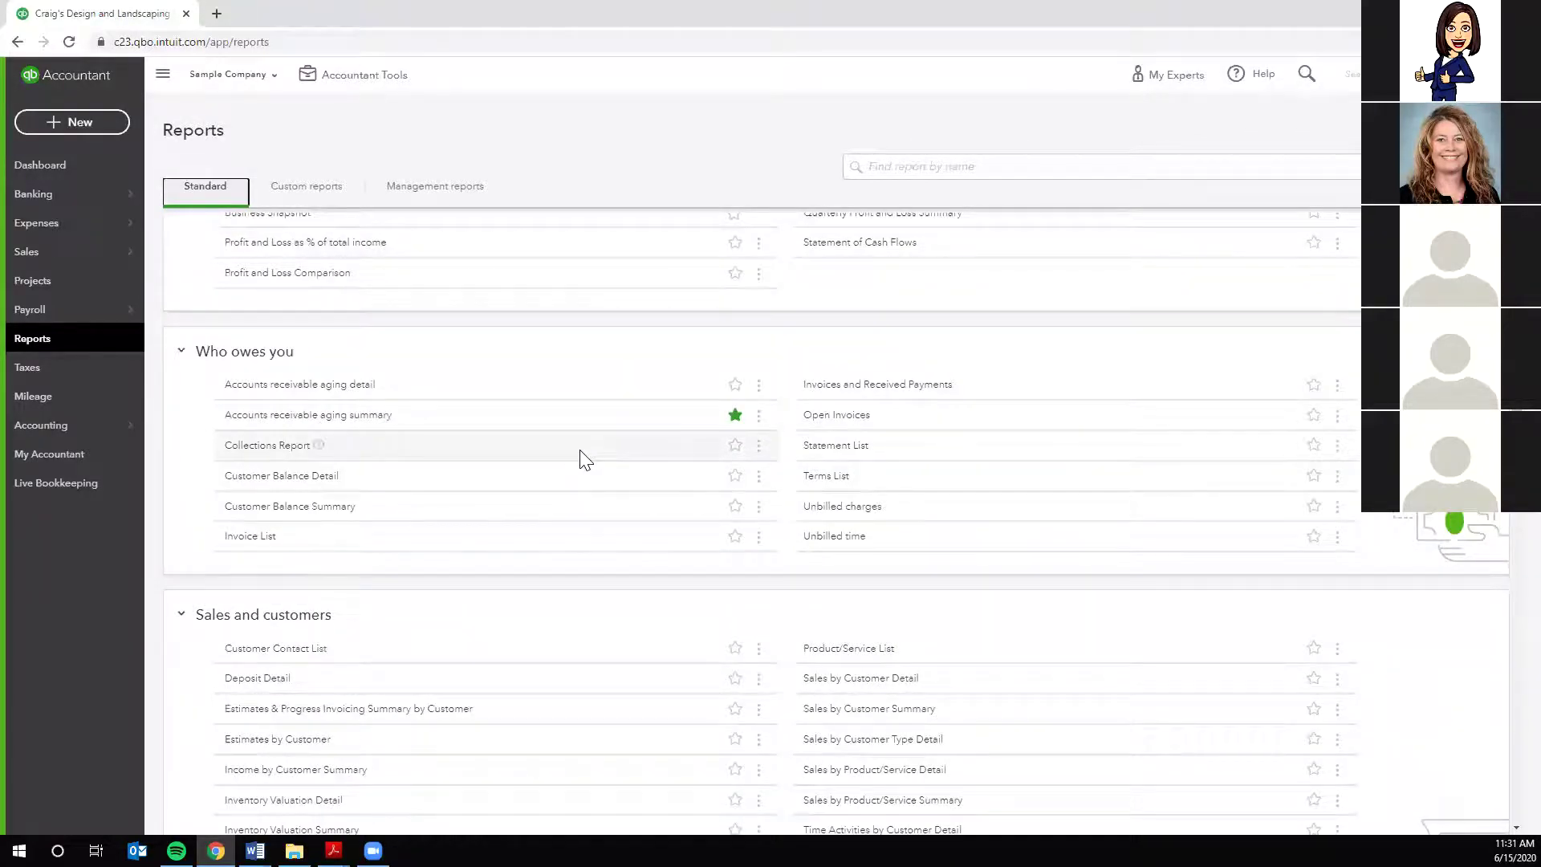
{"action": "scroll", "coordinate": [554, 554], "scroll_direction": "down", "scroll_amount": 2}
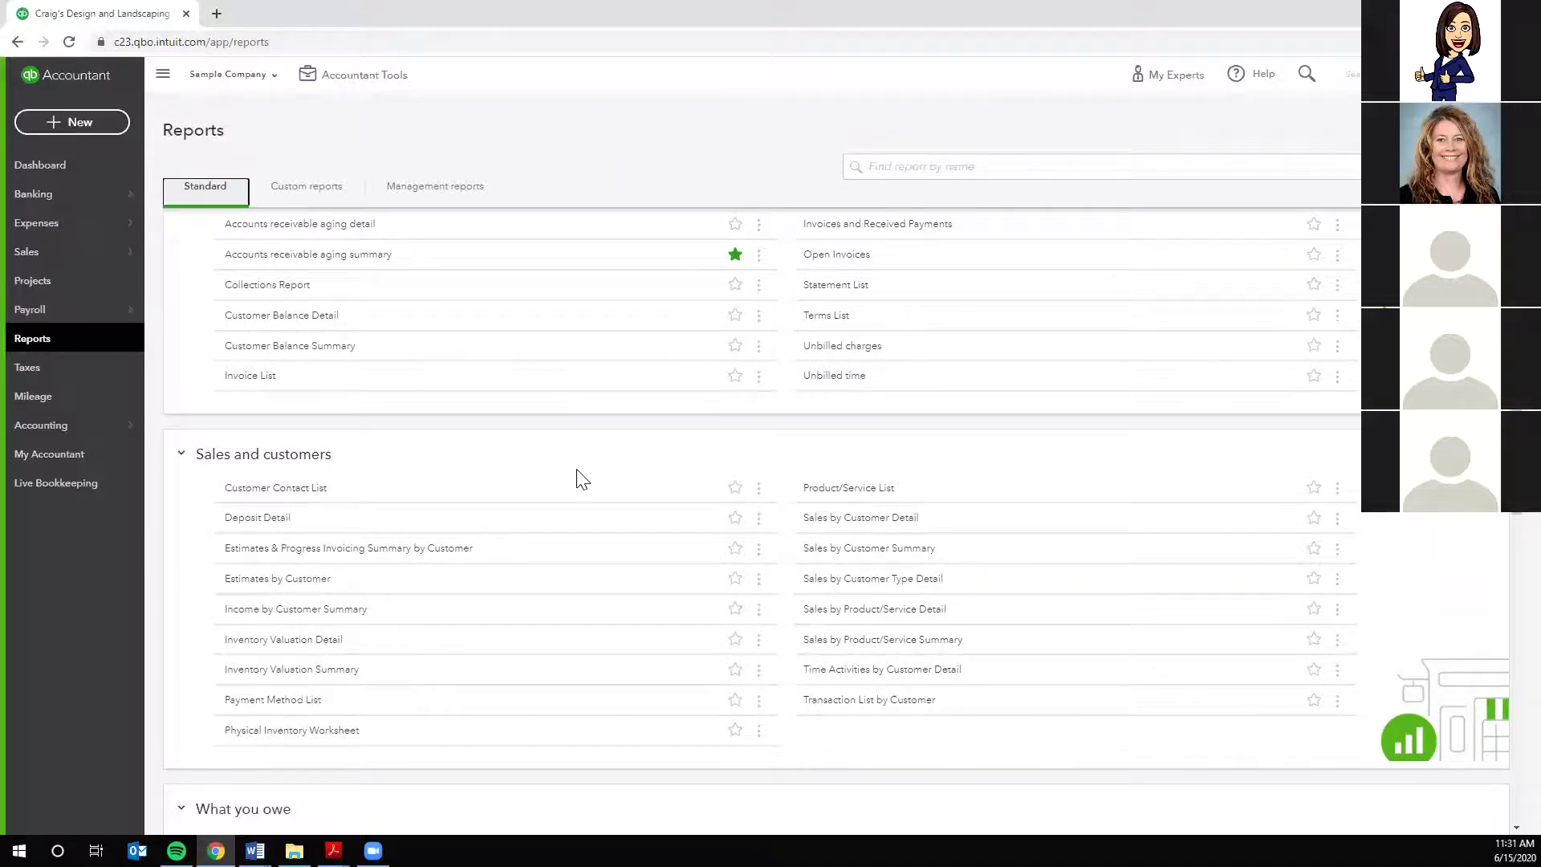
{"action": "scroll", "coordinate": [581, 475], "scroll_direction": "down", "scroll_amount": 3}
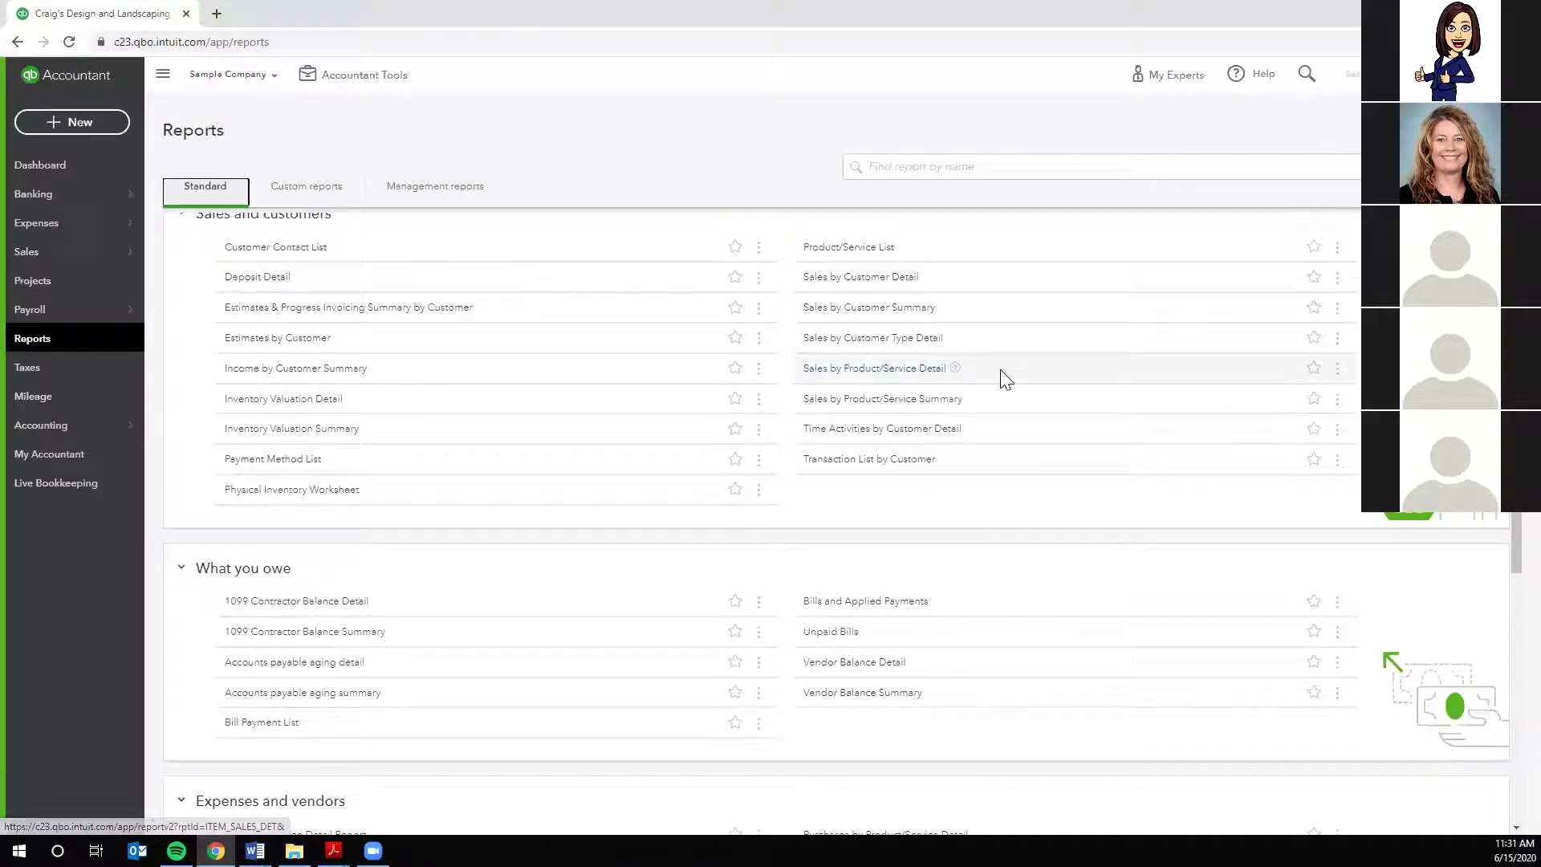
{"action": "scroll", "coordinate": [642, 579], "scroll_direction": "down", "scroll_amount": 2}
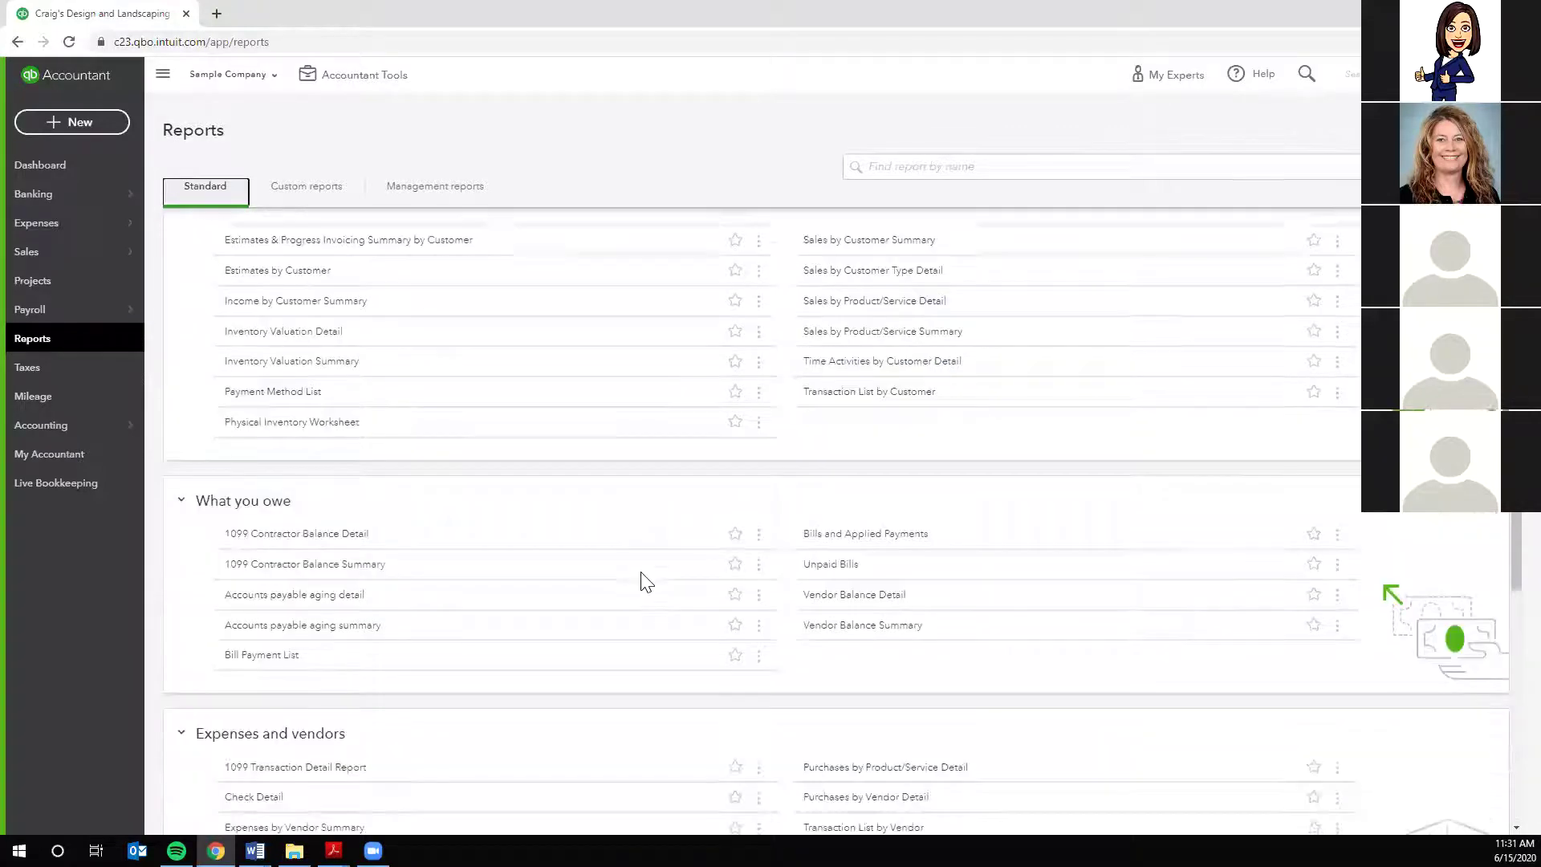
- Mark the Sales Tax Liability Report as a favorite, browse the remaining standard sections through Payroll, and return to Favorites
{"action": "scroll", "coordinate": [644, 581], "scroll_direction": "down", "scroll_amount": 1}
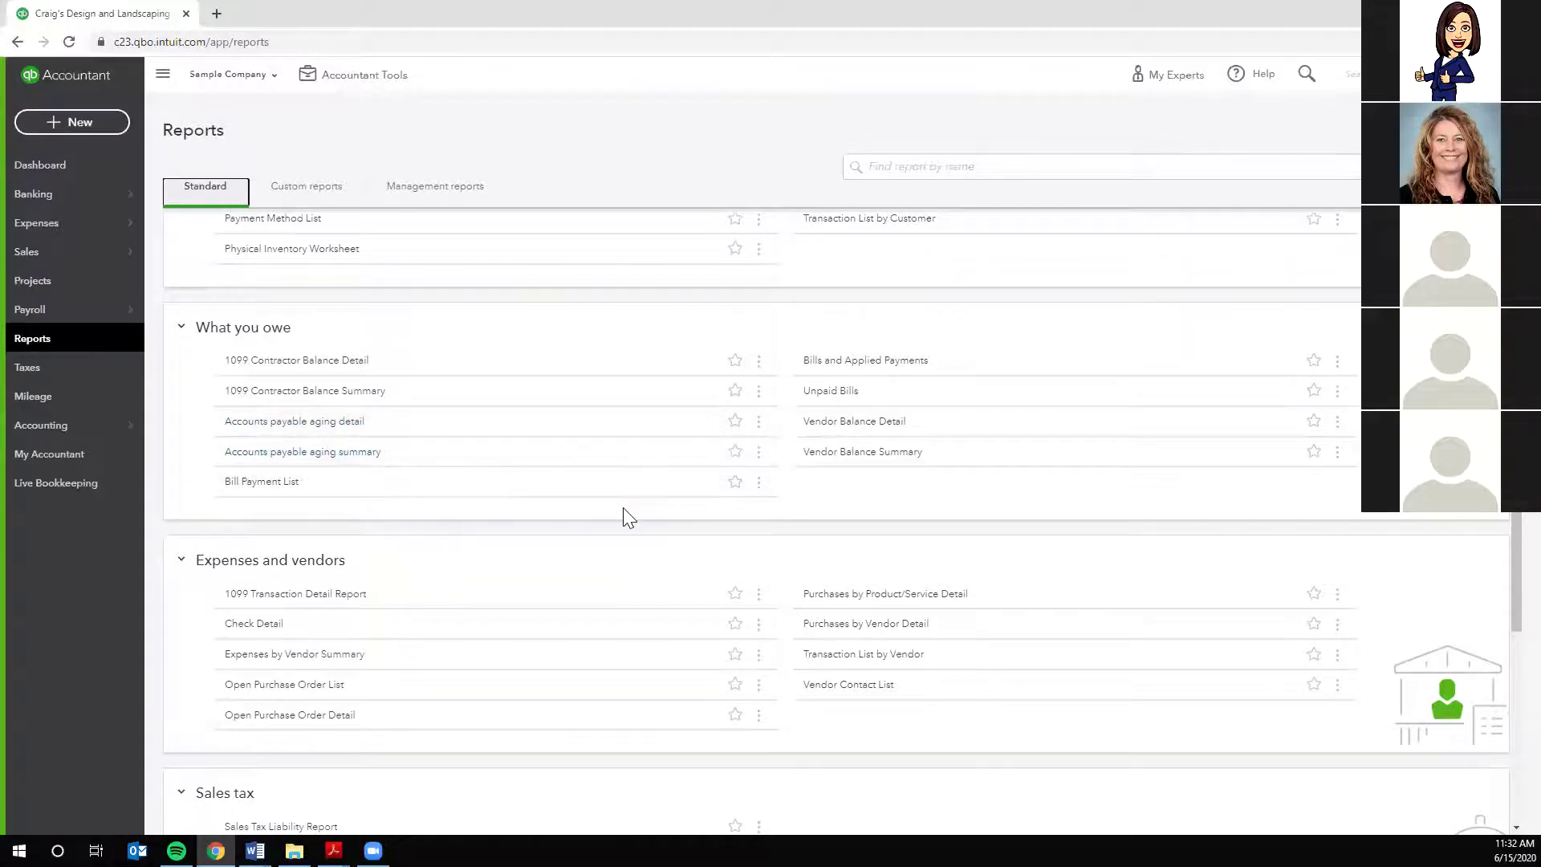
{"action": "scroll", "coordinate": [623, 516], "scroll_direction": "down", "scroll_amount": 2}
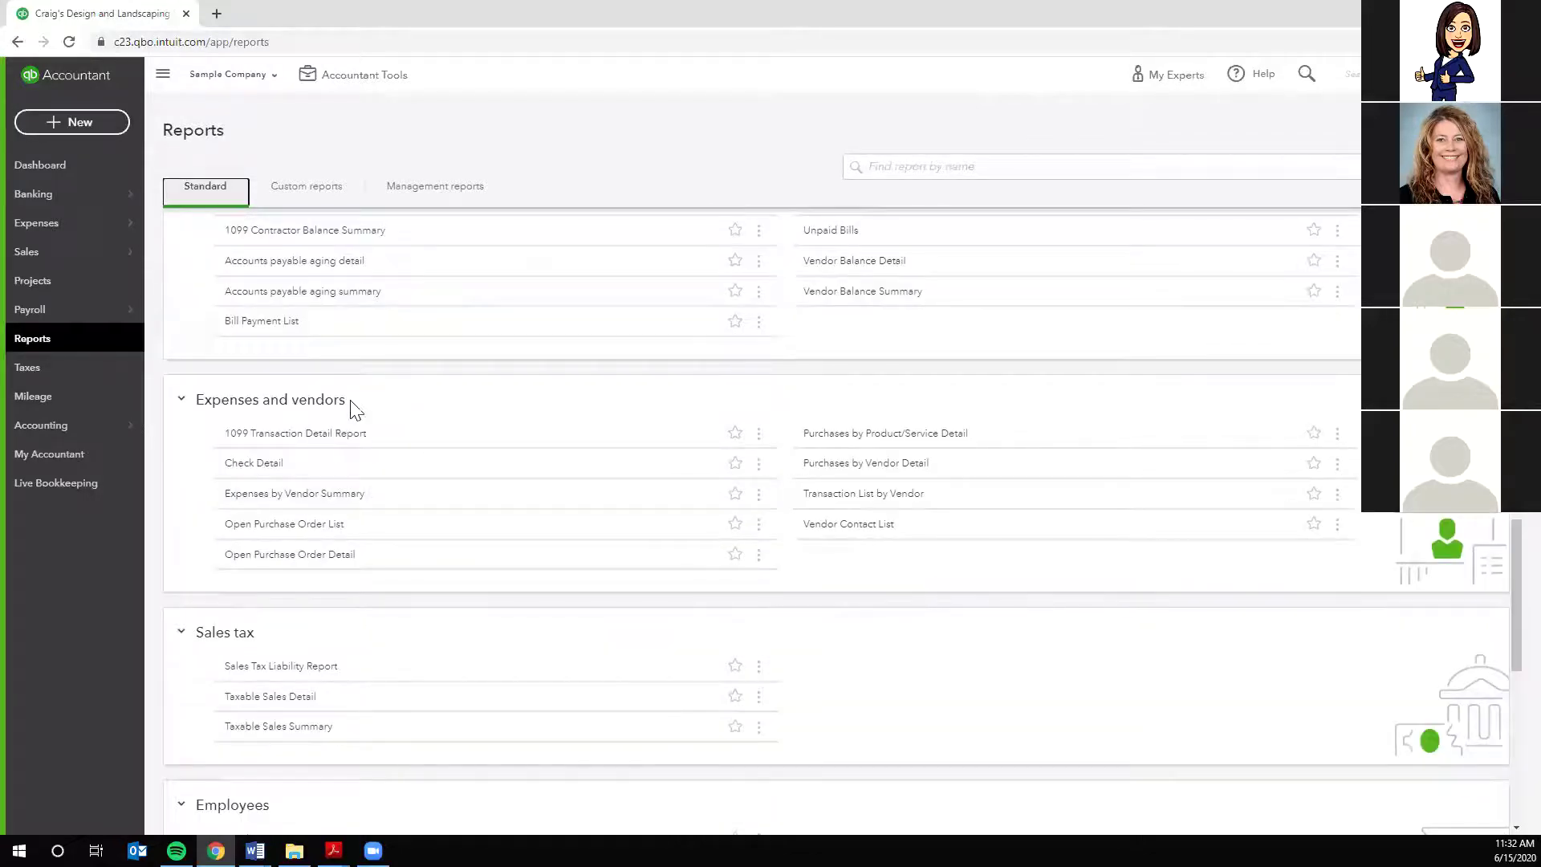
{"action": "scroll", "coordinate": [536, 624], "scroll_direction": "down", "scroll_amount": 1}
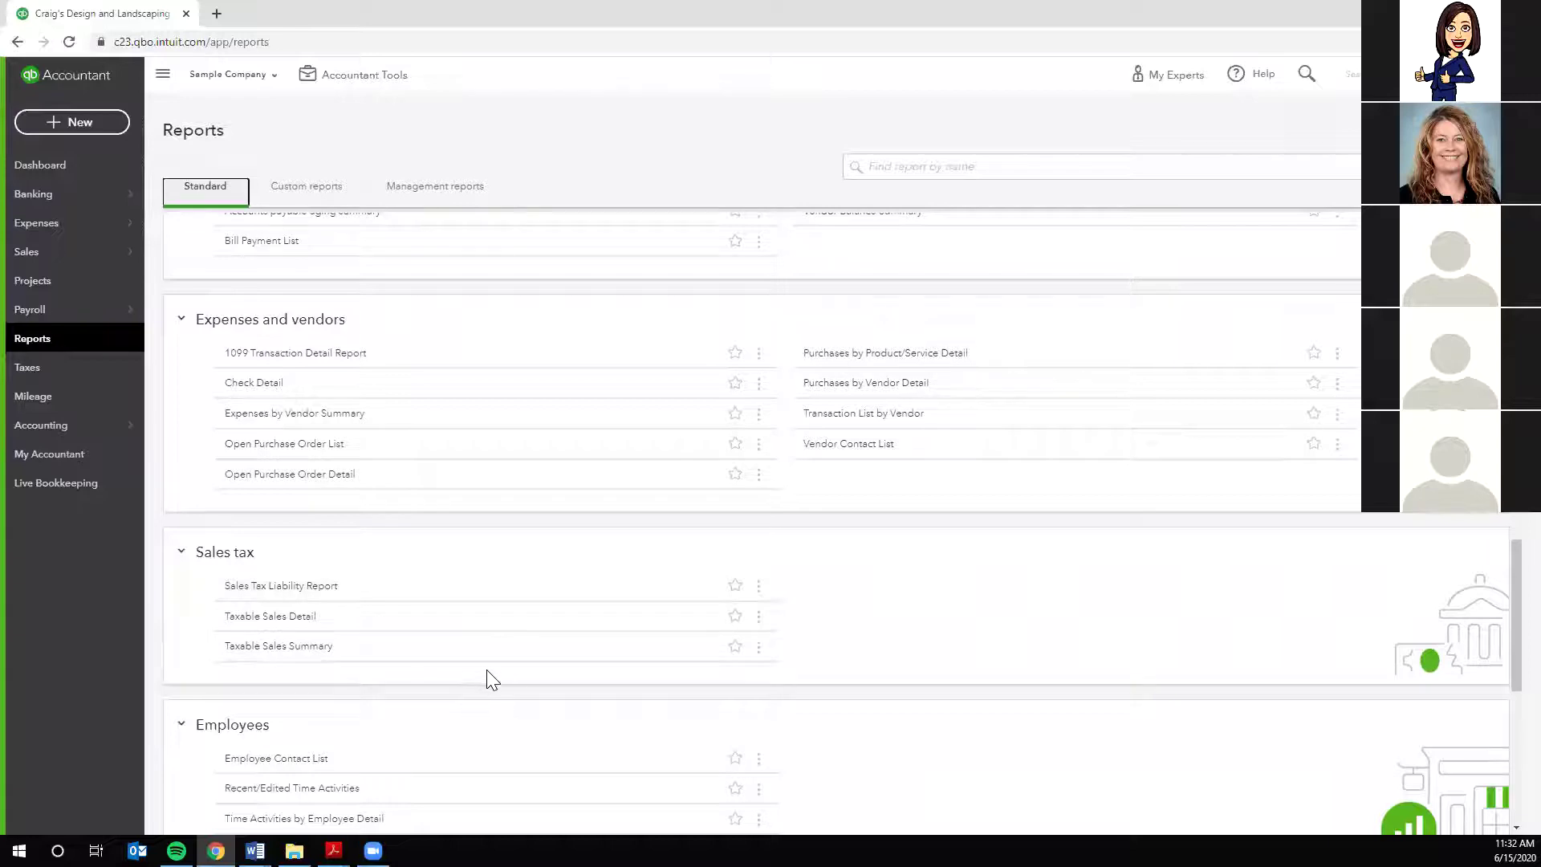
{"action": "left_click", "coordinate": [734, 585]}
{"action": "scroll", "coordinate": [908, 555], "scroll_direction": "down", "scroll_amount": 4}
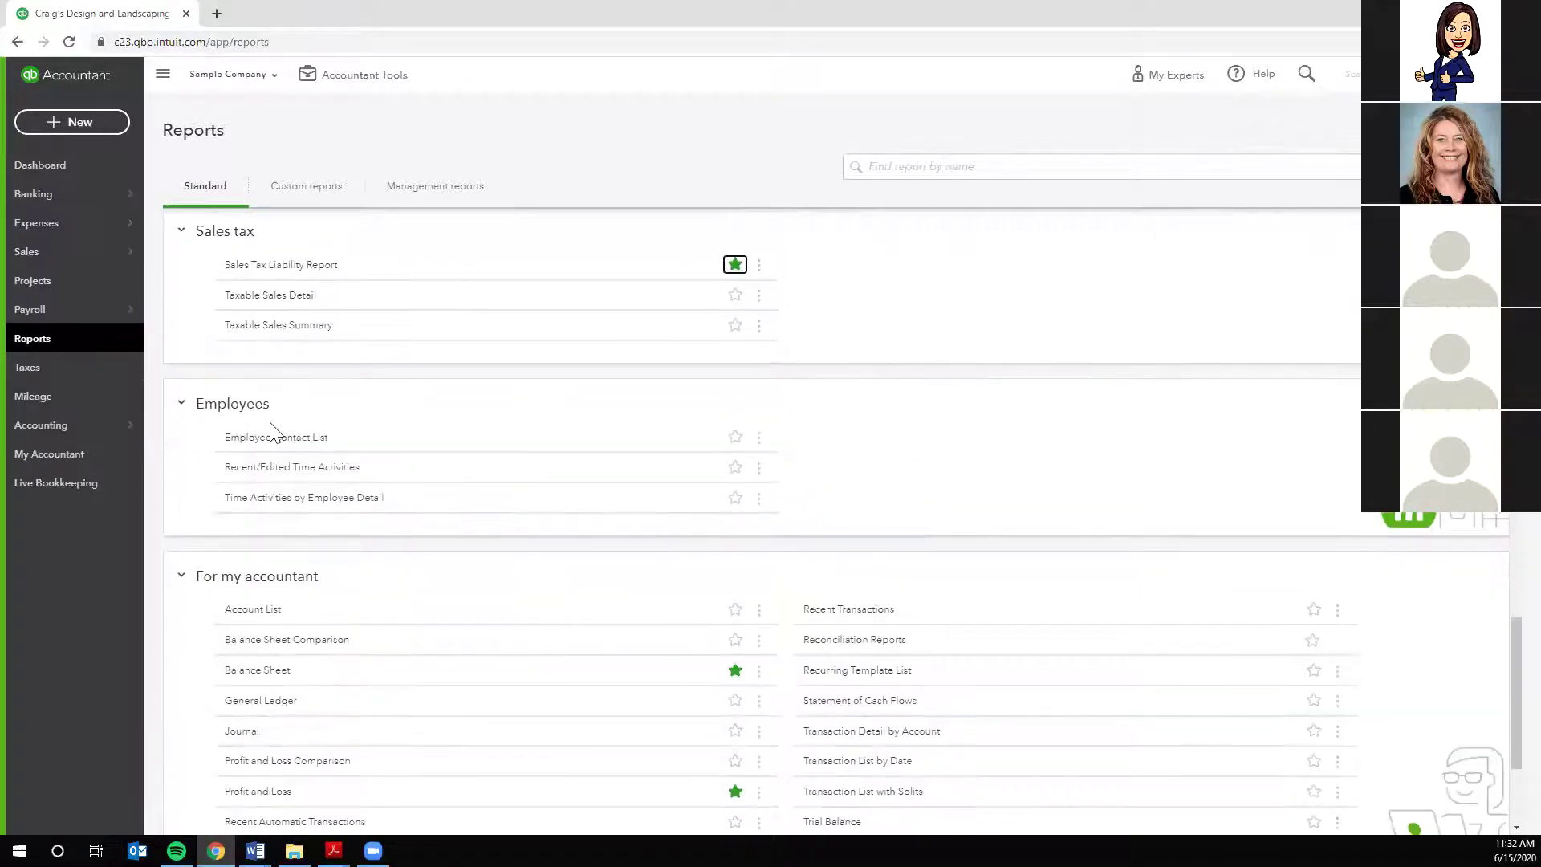
{"action": "scroll", "coordinate": [959, 437], "scroll_direction": "down", "scroll_amount": 3}
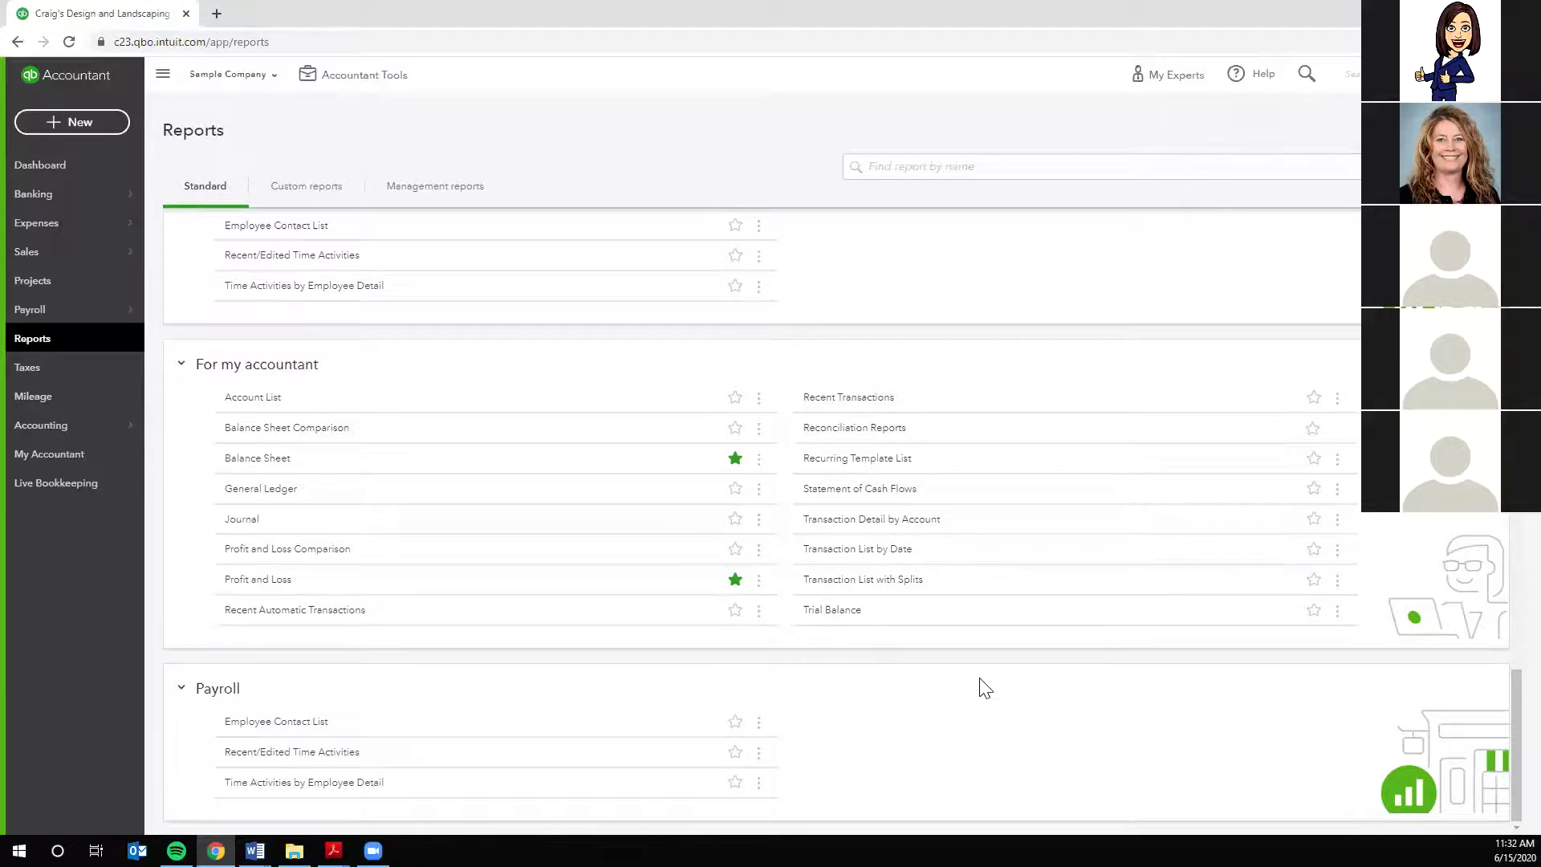
{"action": "scroll", "coordinate": [985, 688], "scroll_direction": "up", "scroll_amount": 15}
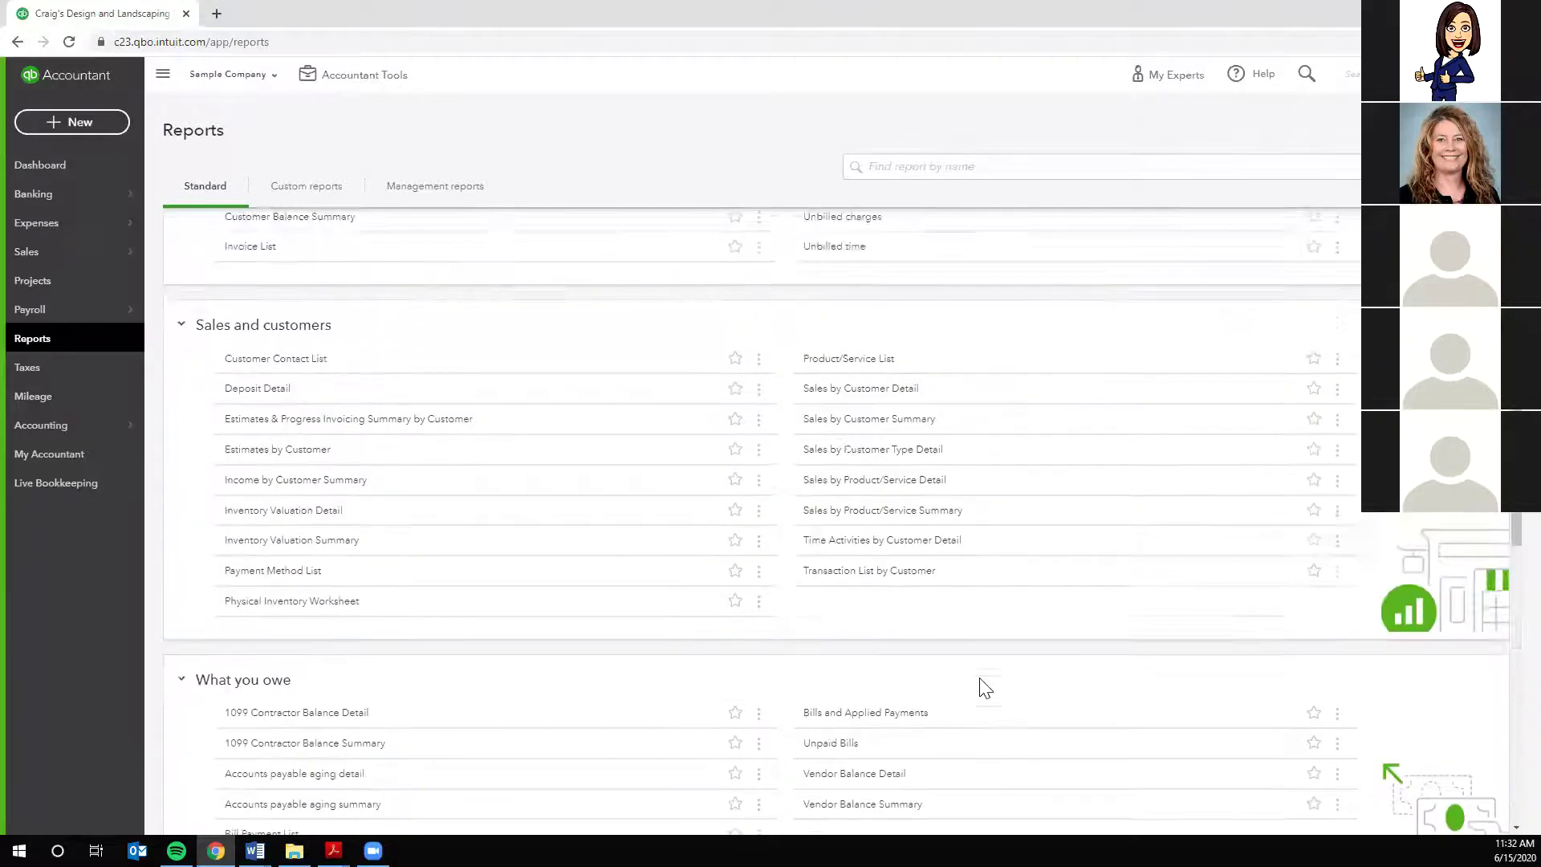
{"action": "scroll", "coordinate": [985, 688], "scroll_direction": "up", "scroll_amount": 10}
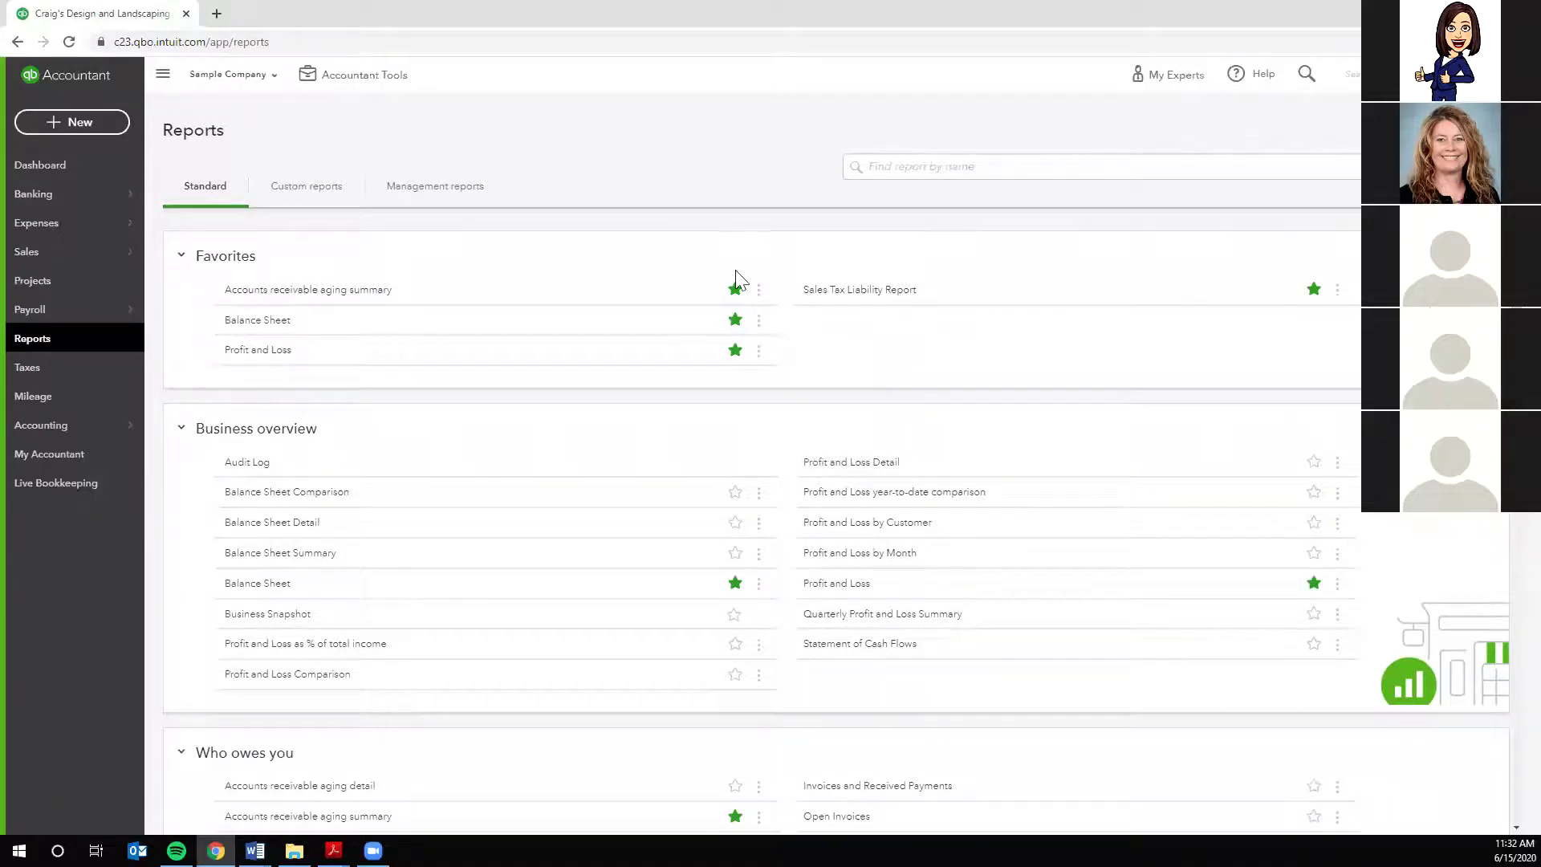
- View the custom reports list and the management reports list, and open the Company Overview management report for editing
{"action": "left_click", "coordinate": [306, 193]}
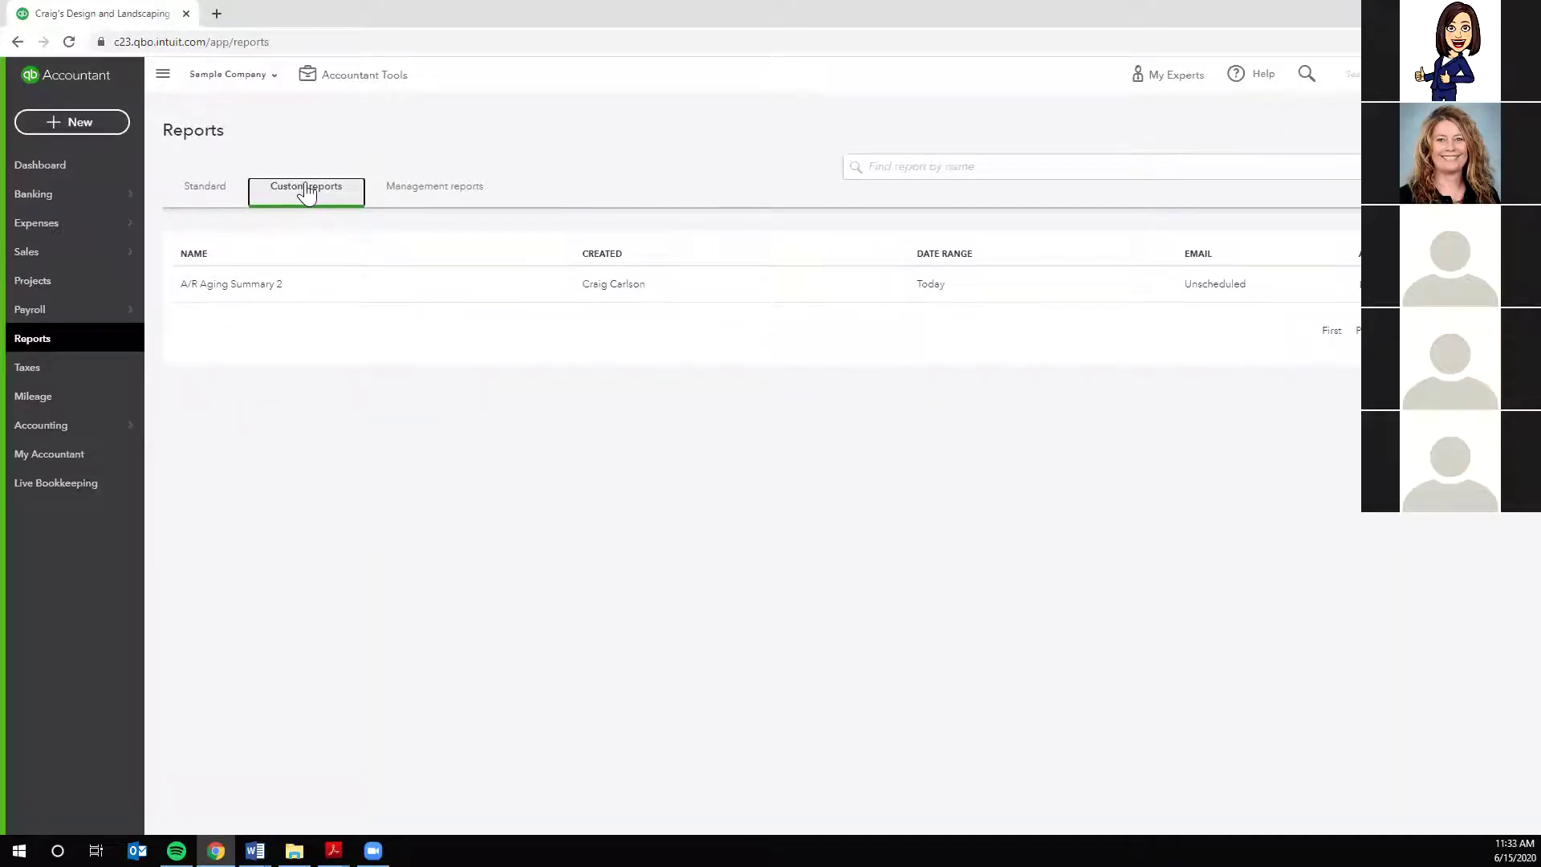
{"action": "left_click", "coordinate": [449, 192]}
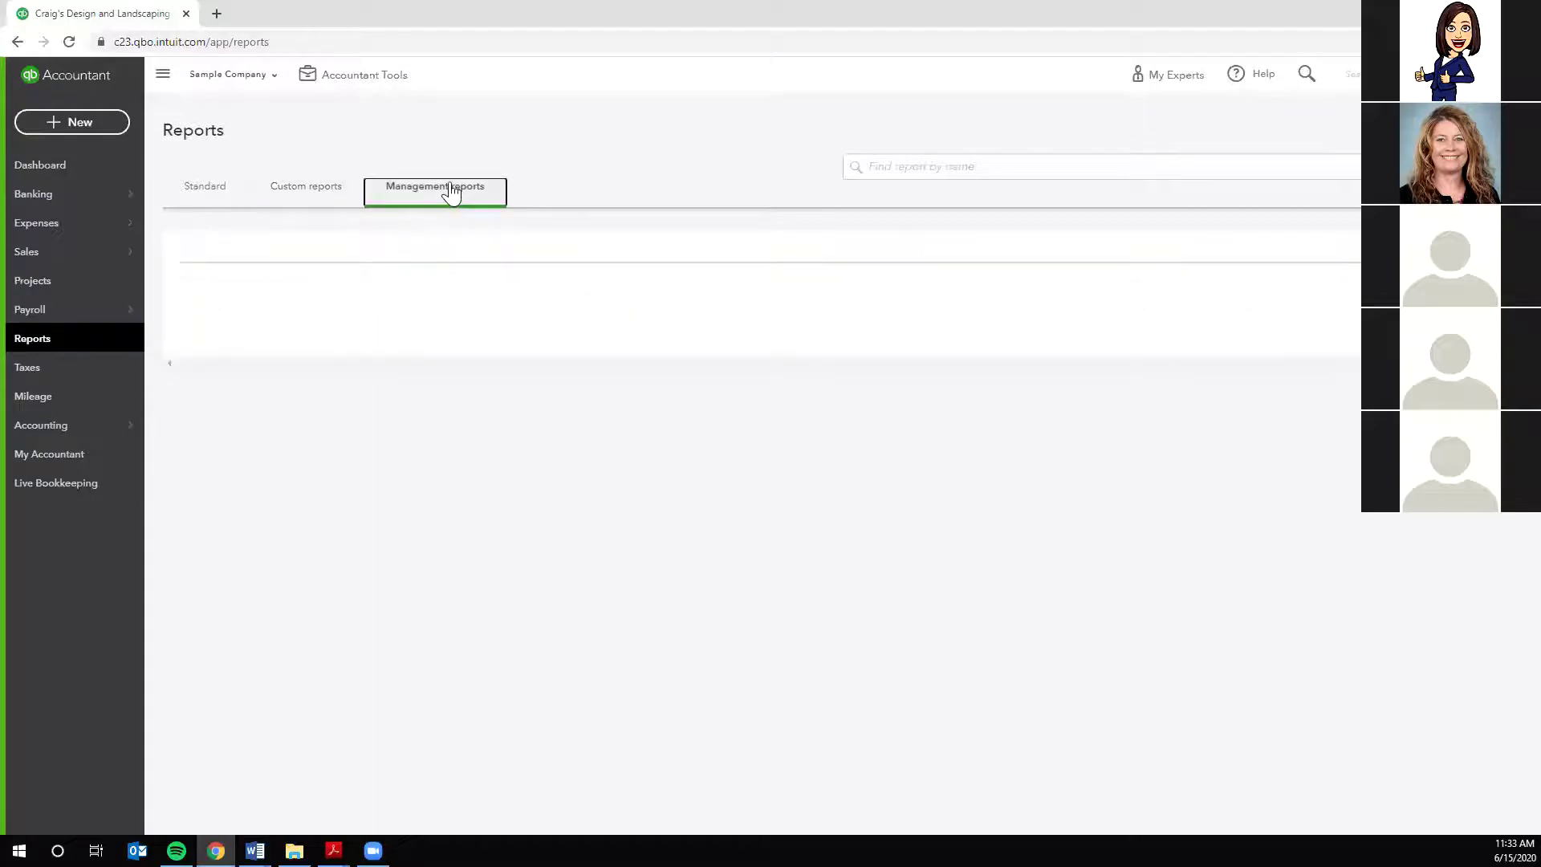
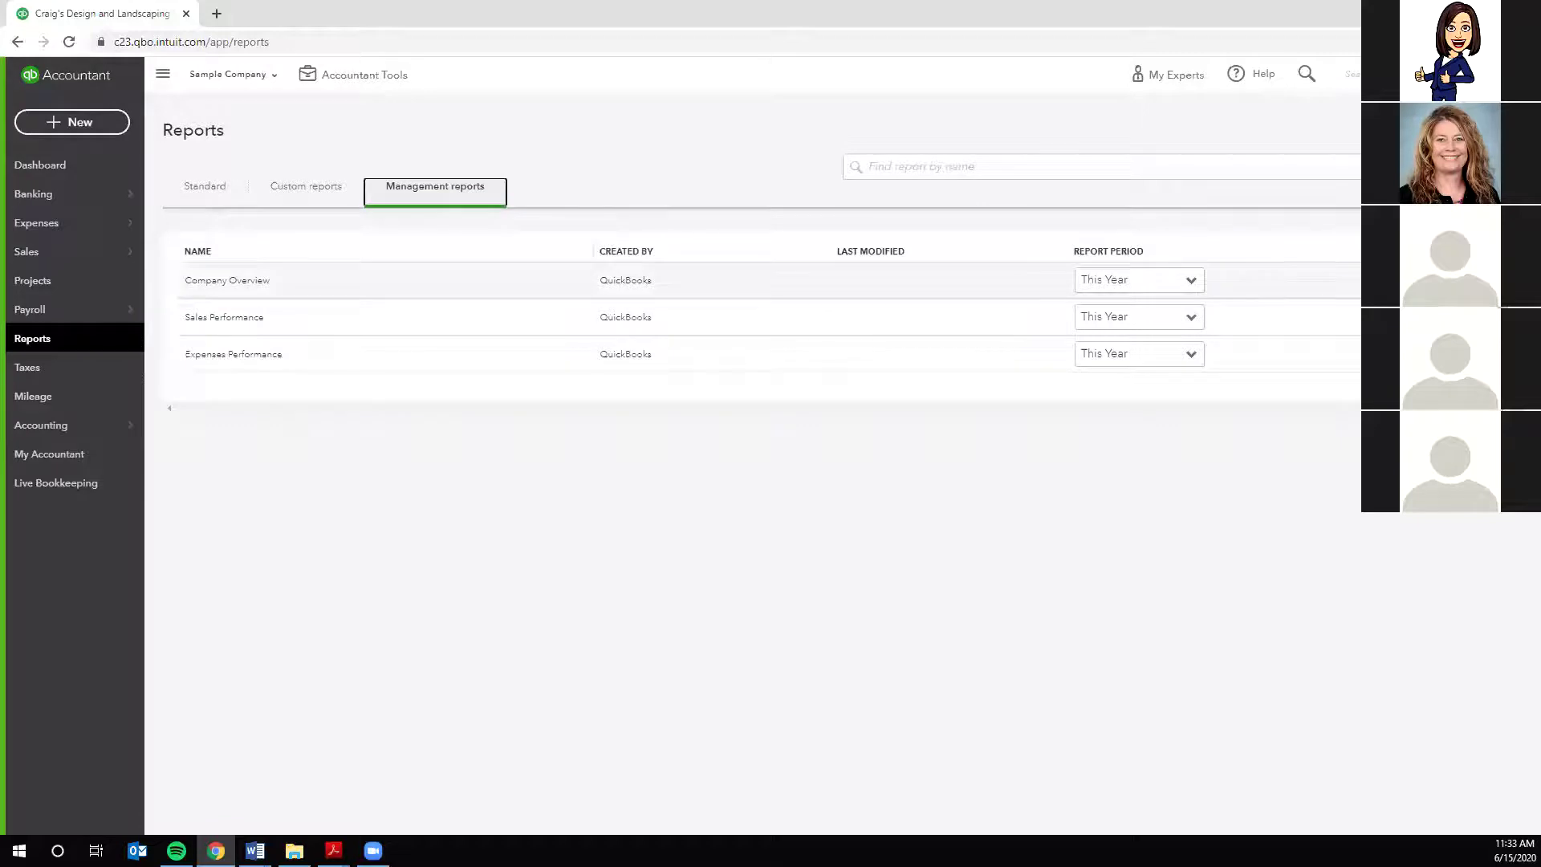
{"action": "left_click", "coordinate": [1481, 280]}
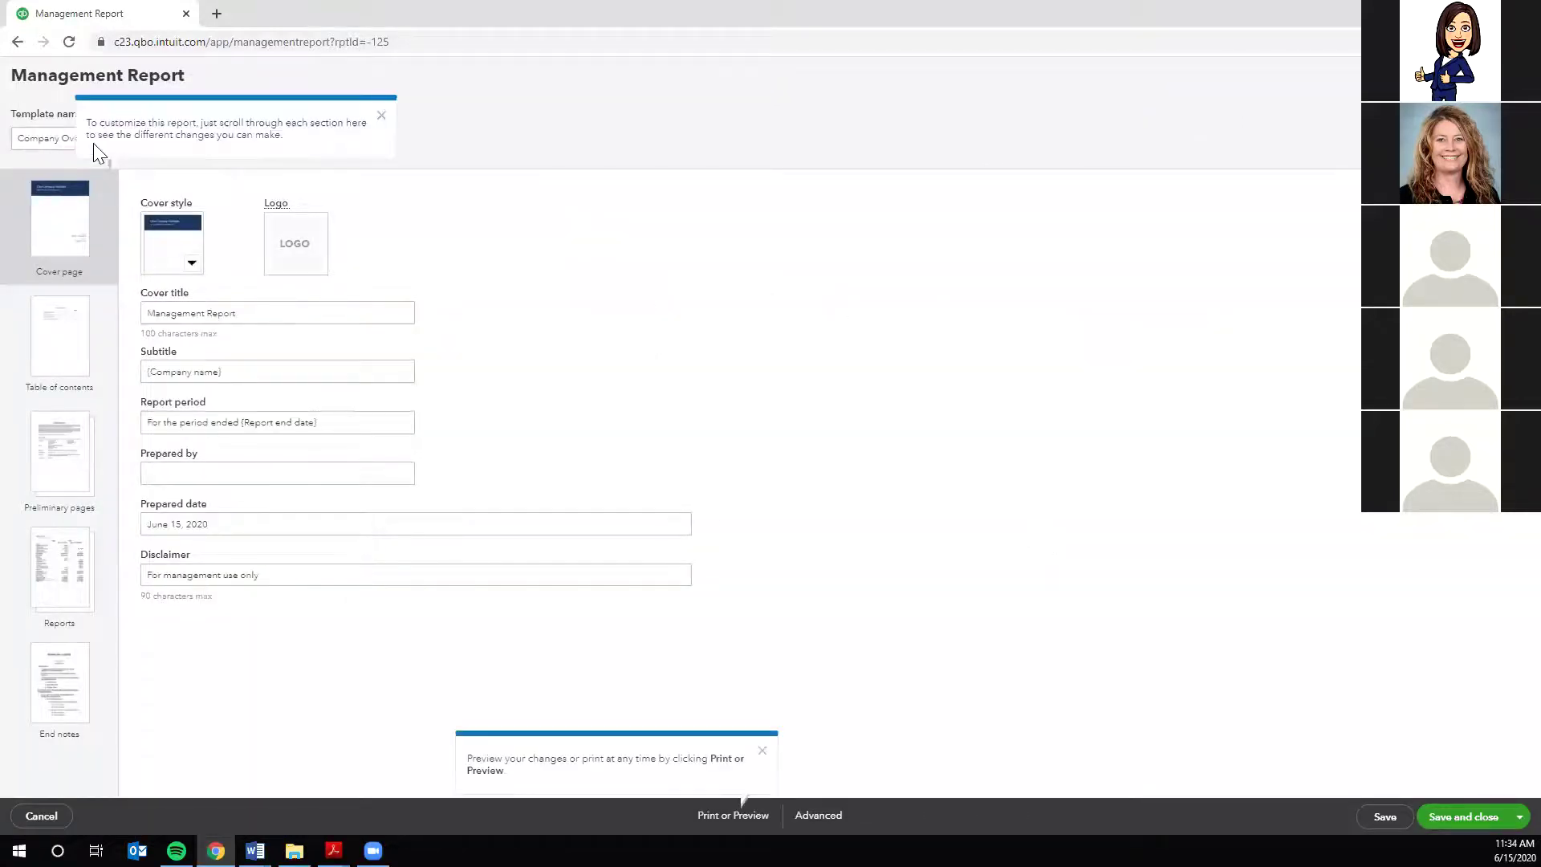
- Set the management report's template name to Company Overview Extra Reports and show its cover page settings
{"action": "left_click", "coordinate": [381, 115]}
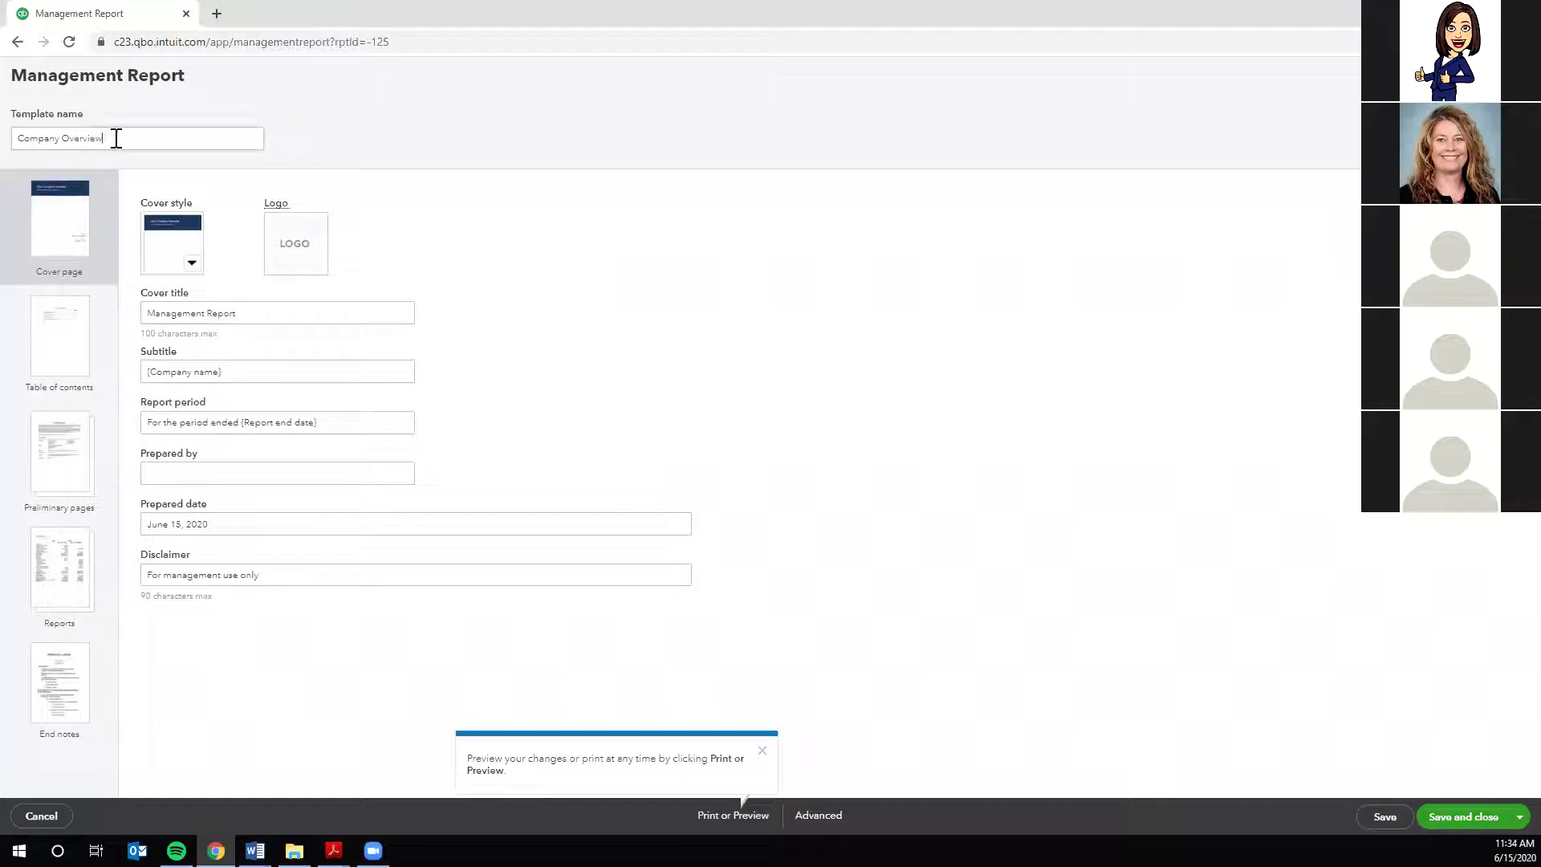
{"action": "triple_click", "coordinate": [117, 138]}
{"action": "left_click", "coordinate": [118, 138]}
{"action": "type", "text": "Extra"}
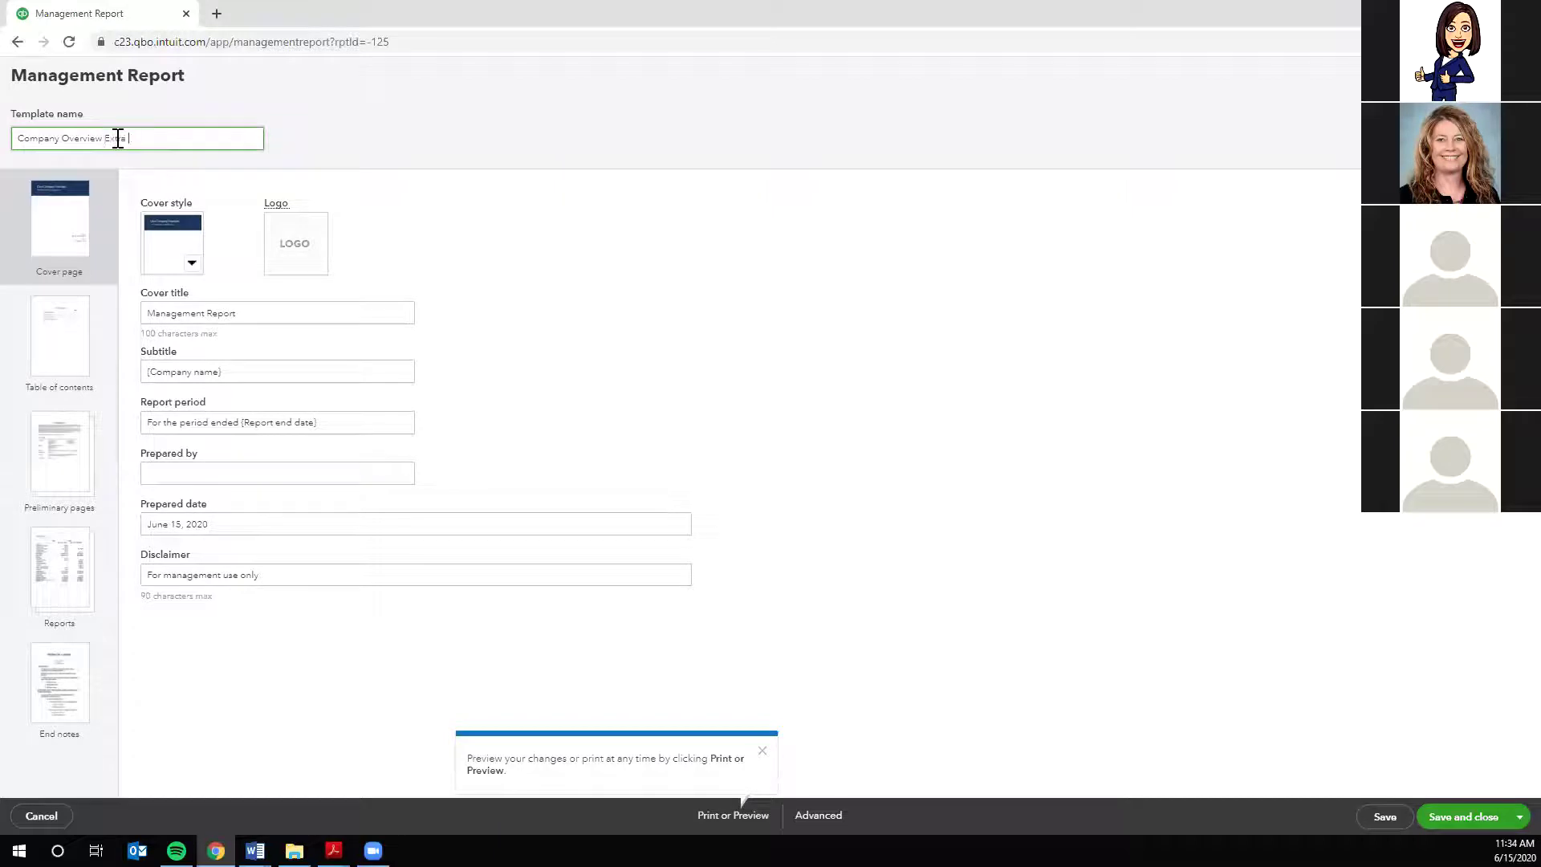
{"action": "type", "text": " Reports"}
{"action": "left_click", "coordinate": [65, 228]}
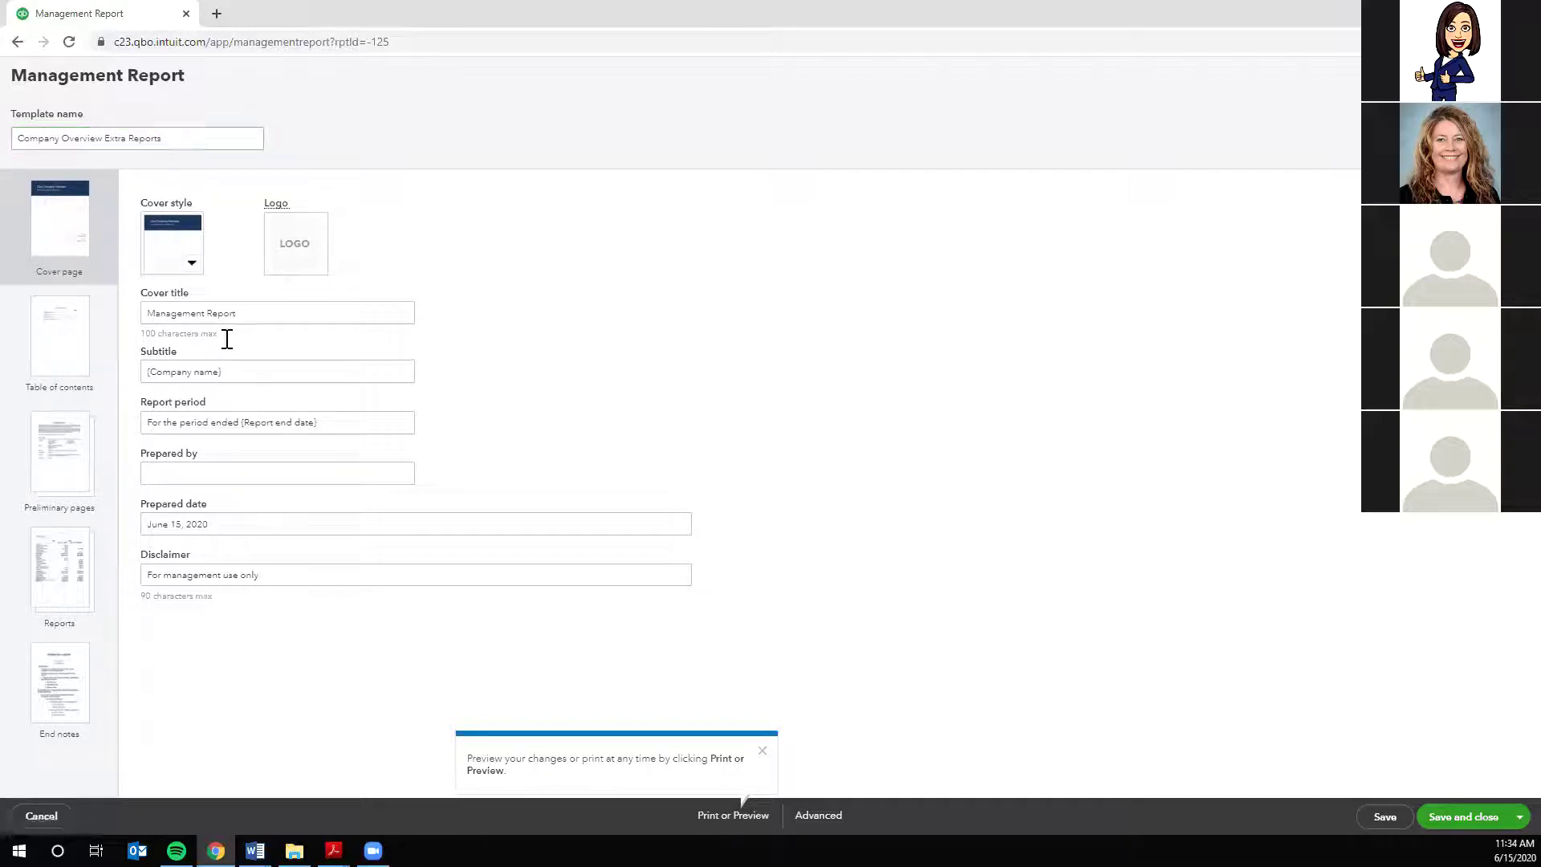
- Dismiss the preview tip and review the management report's table of contents and preliminary pages settings
{"action": "left_click", "coordinate": [762, 751]}
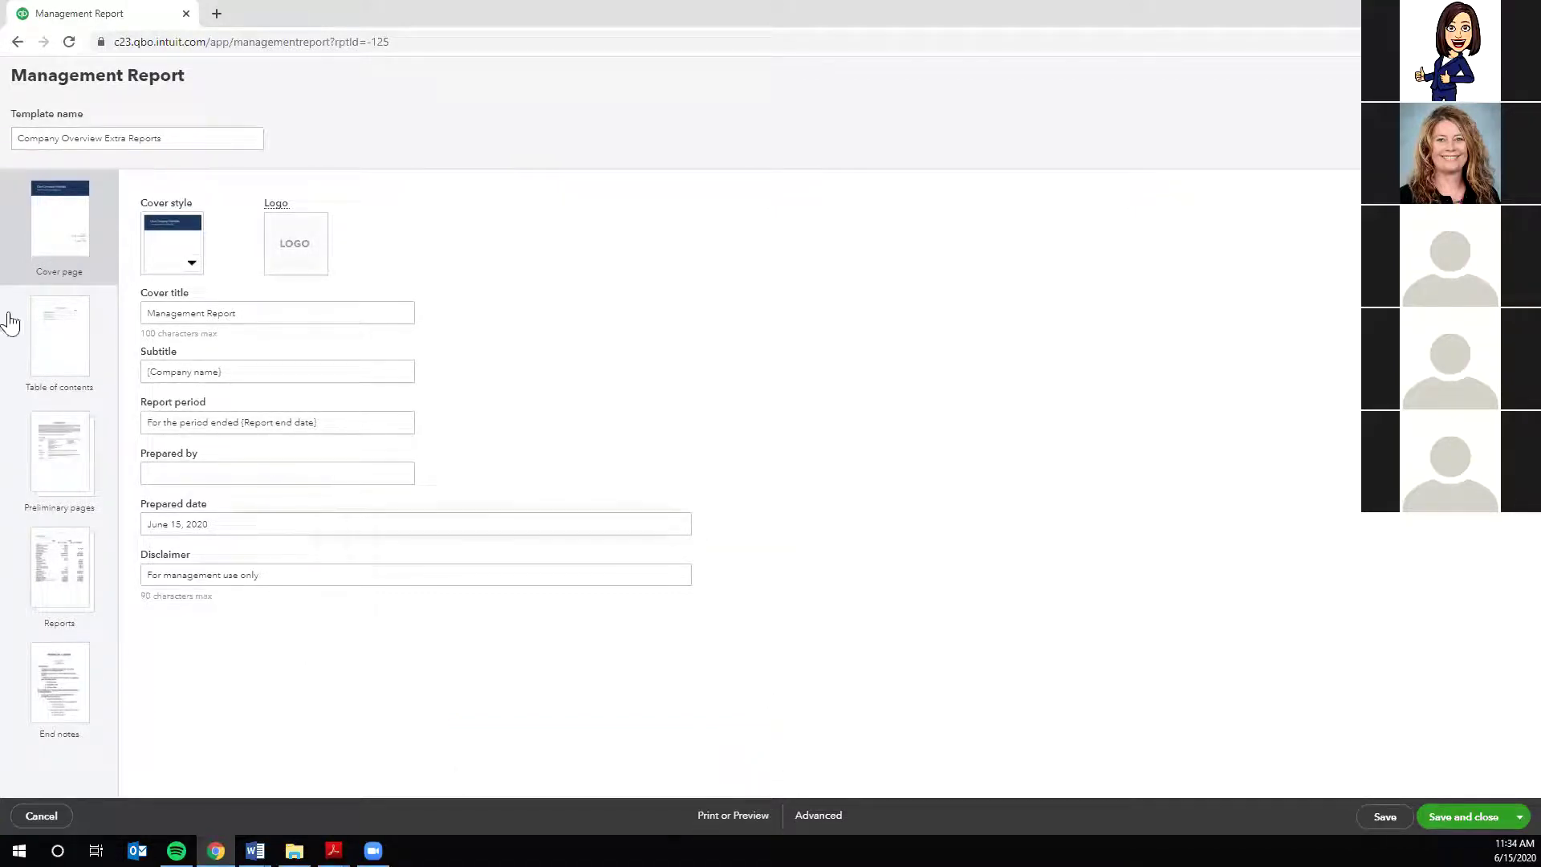
{"action": "left_click", "coordinate": [70, 357]}
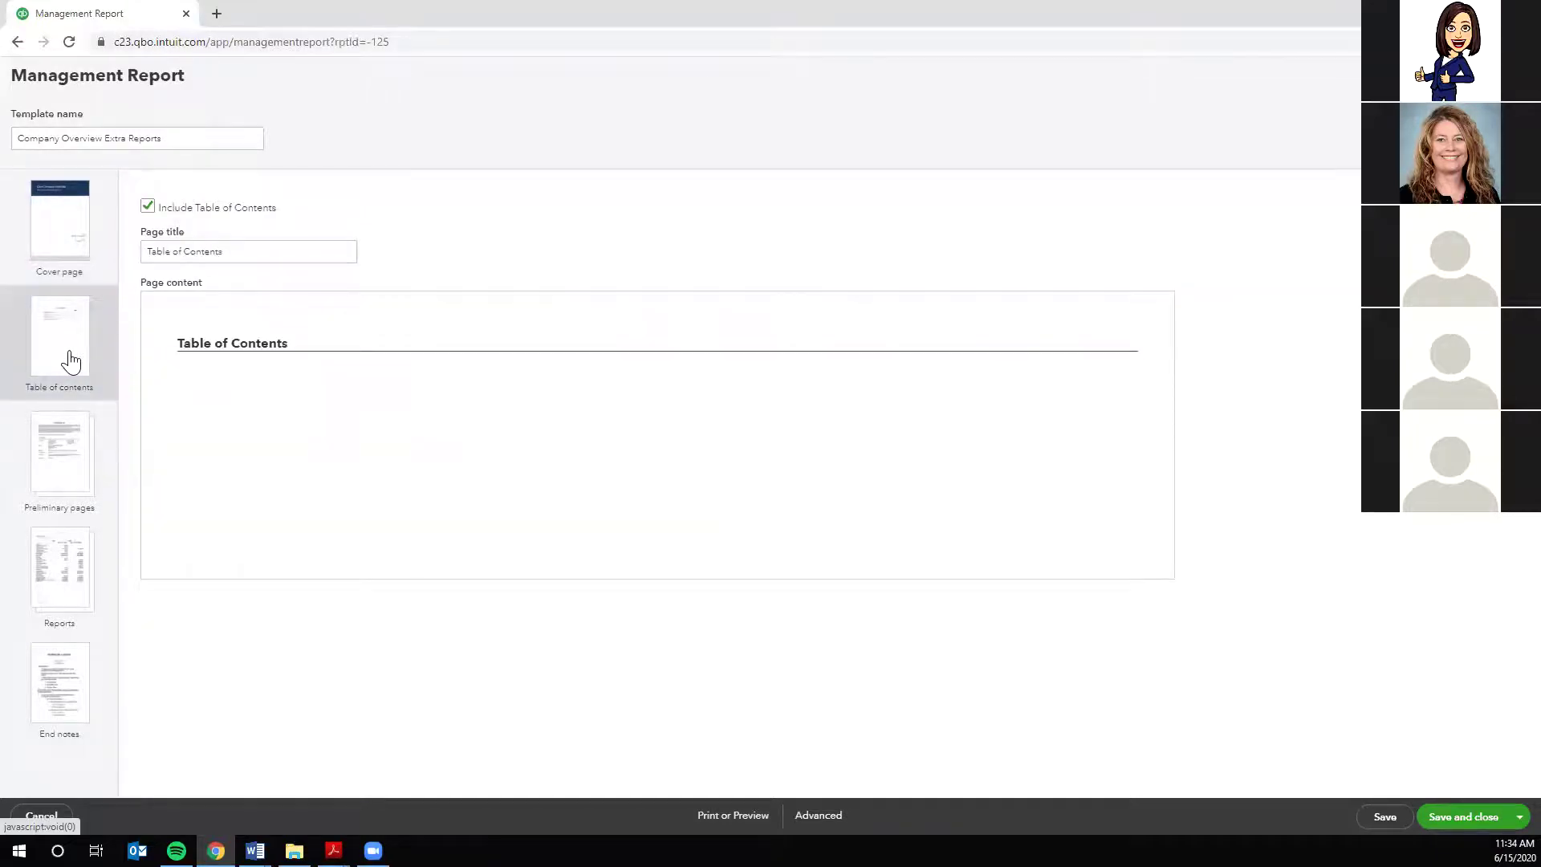
{"action": "left_click", "coordinate": [66, 442]}
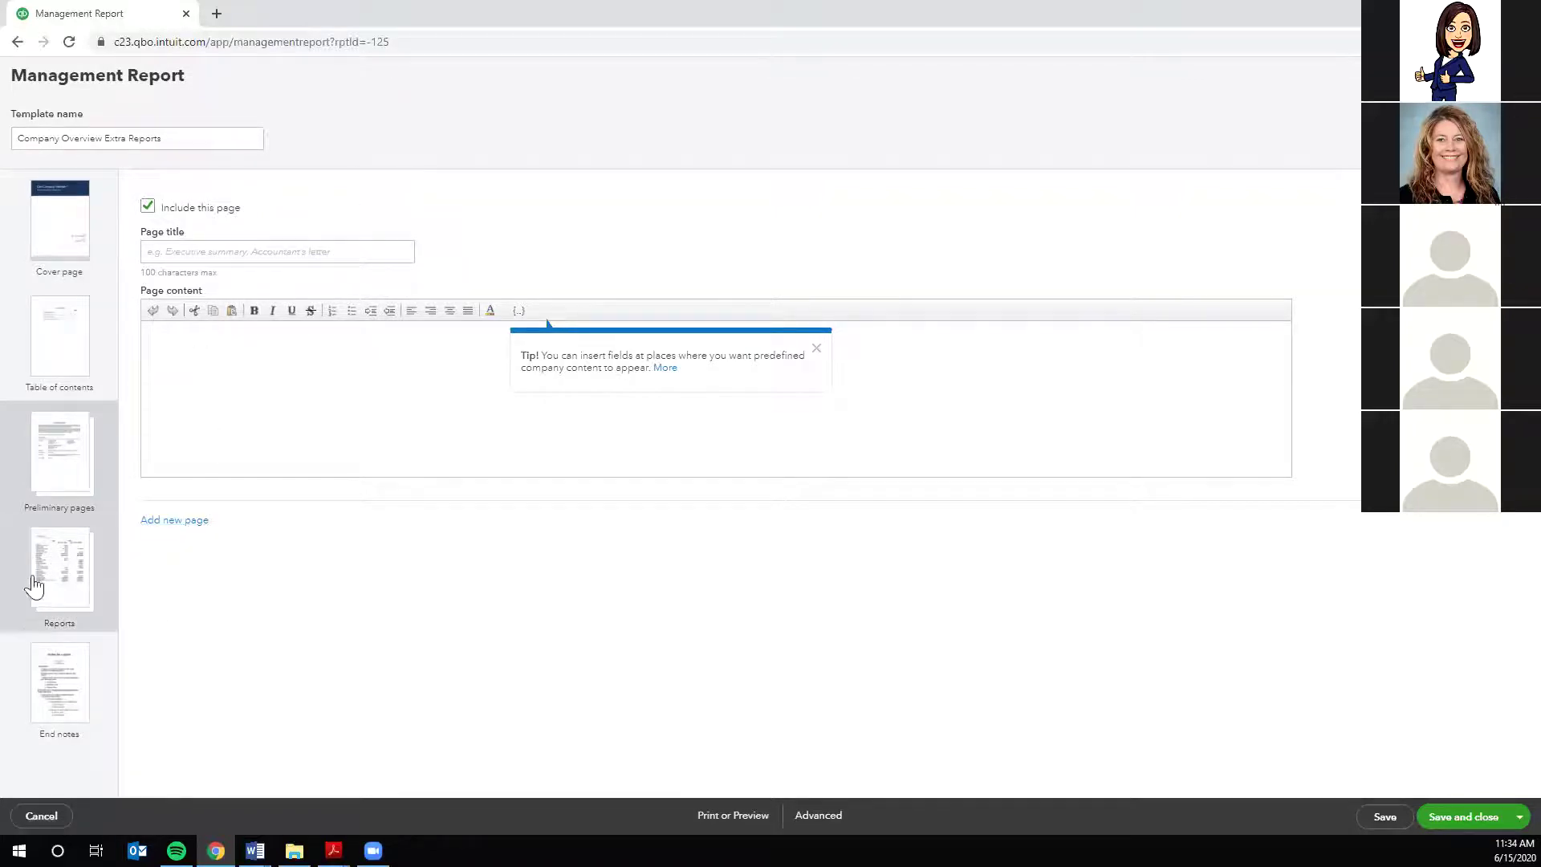
- Add the A/R Aging Summary as a new report in the management report's Reports section
{"action": "left_click", "coordinate": [62, 574]}
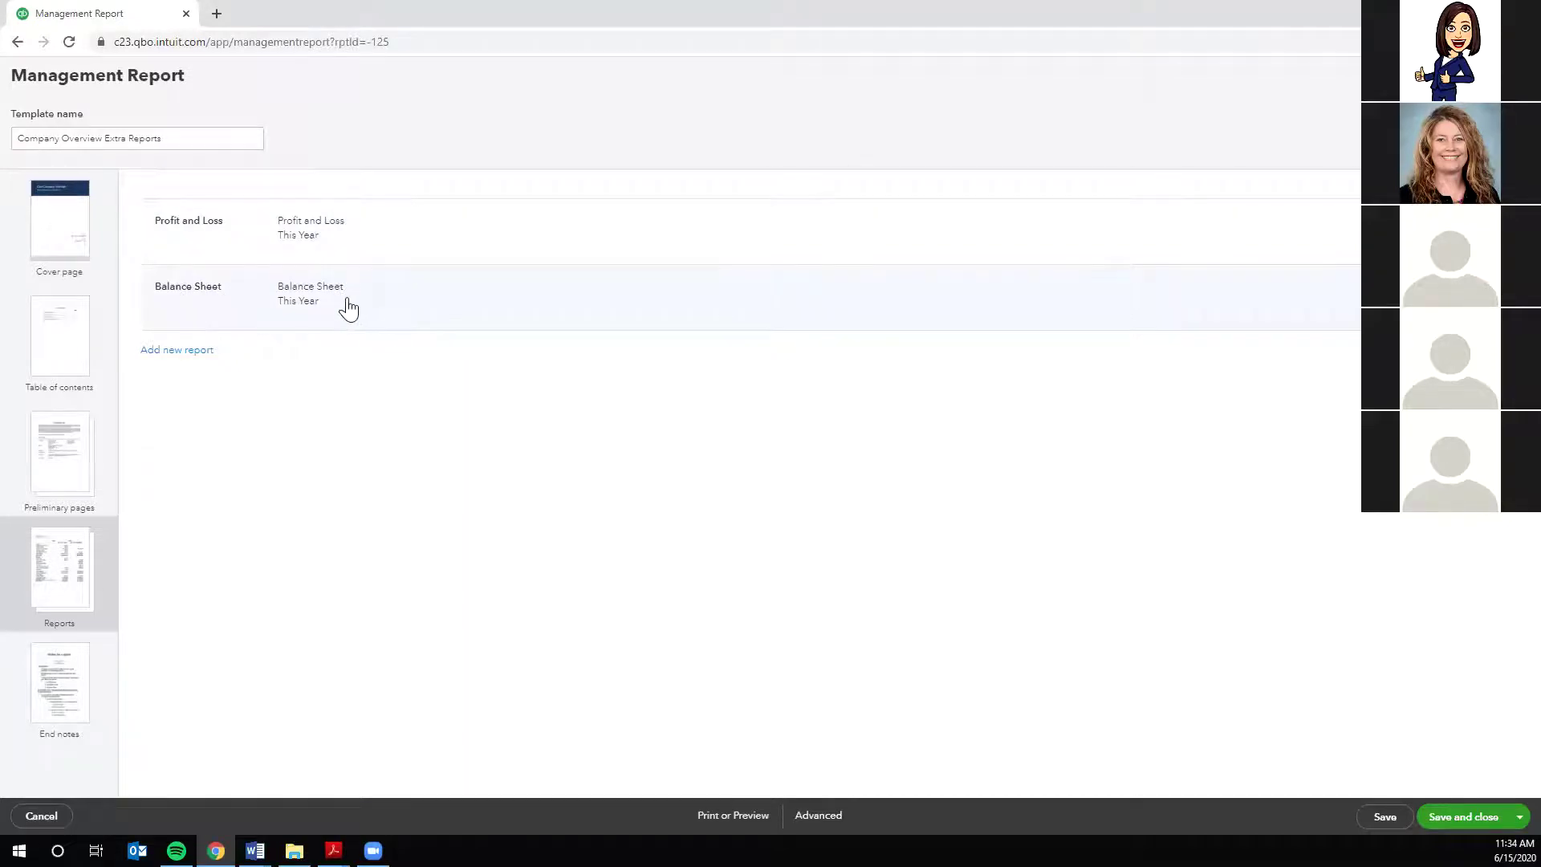
{"action": "left_click", "coordinate": [176, 351]}
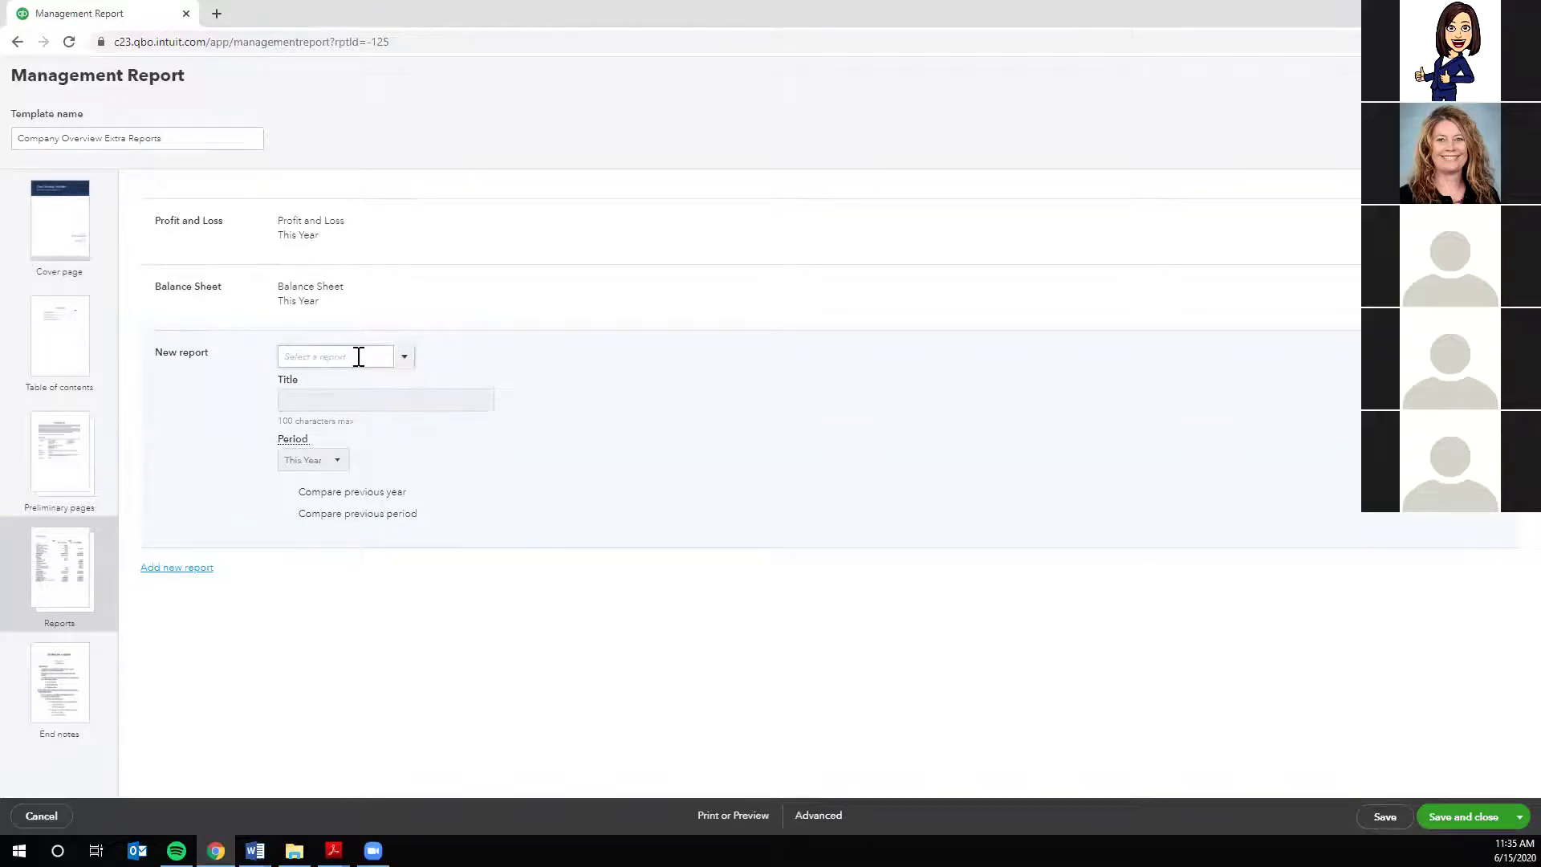
{"action": "left_click", "coordinate": [388, 359]}
{"action": "type", "text": "A/"}
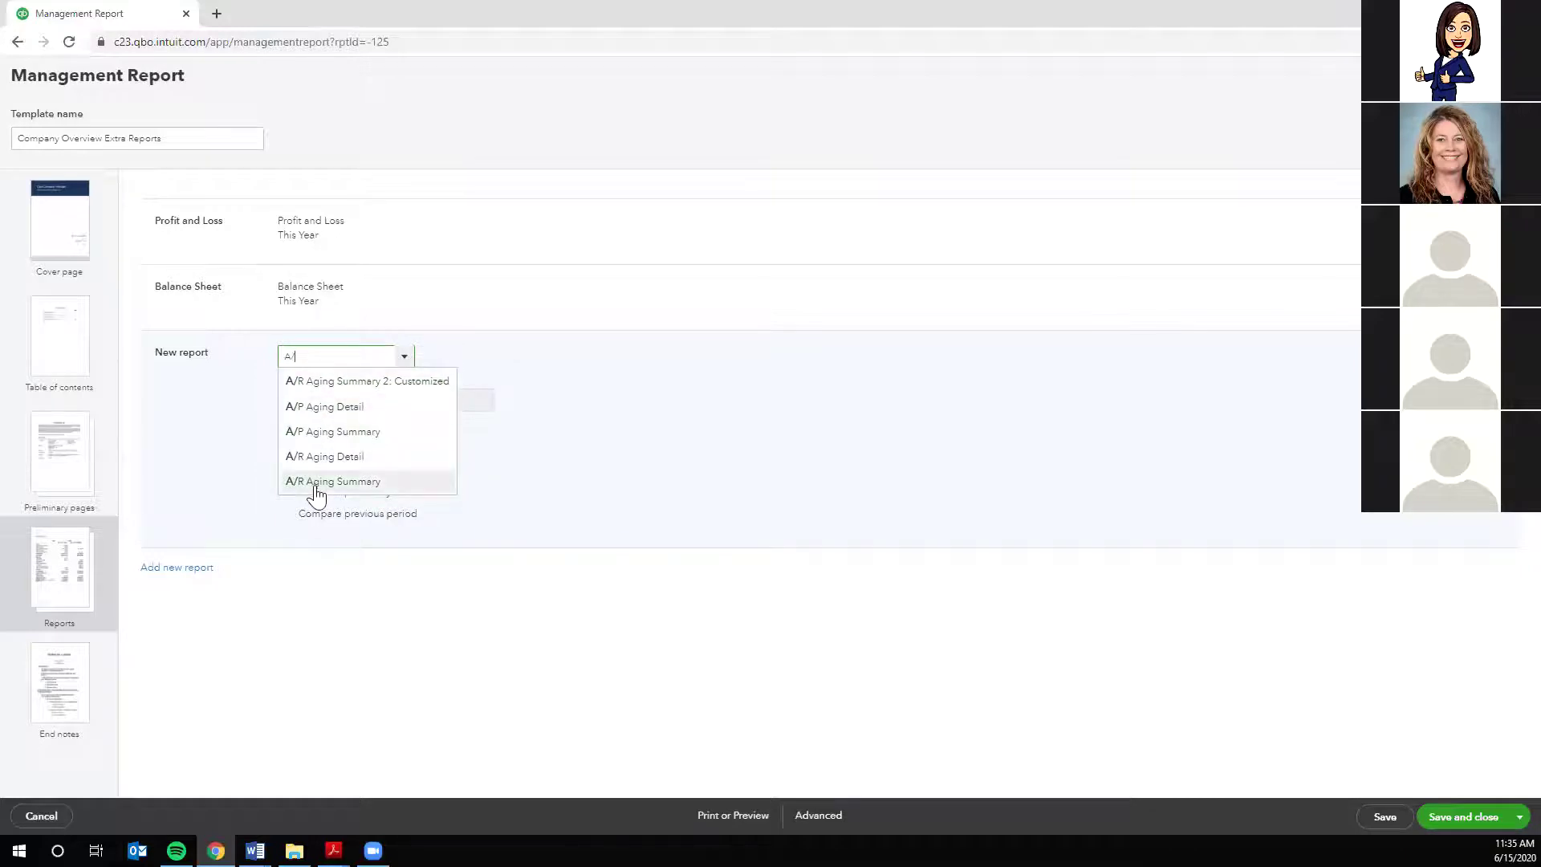
{"action": "left_click", "coordinate": [363, 483]}
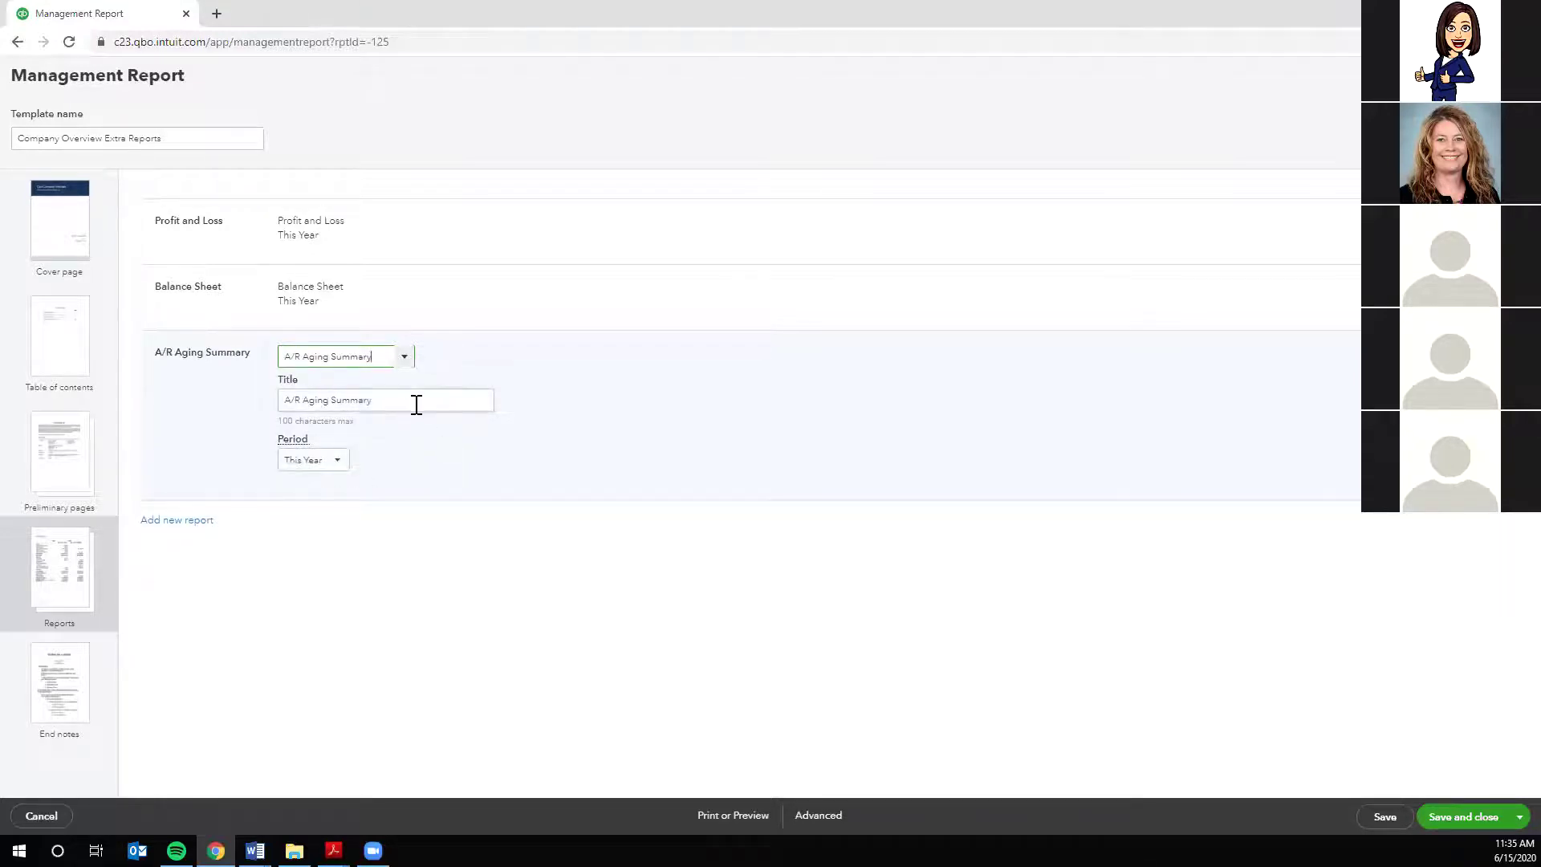
{"action": "mouse_move", "coordinate": [292, 443]}
- Add the A/P Aging Summary as another new report below the A/R Aging Summary
{"action": "left_click", "coordinate": [175, 522]}
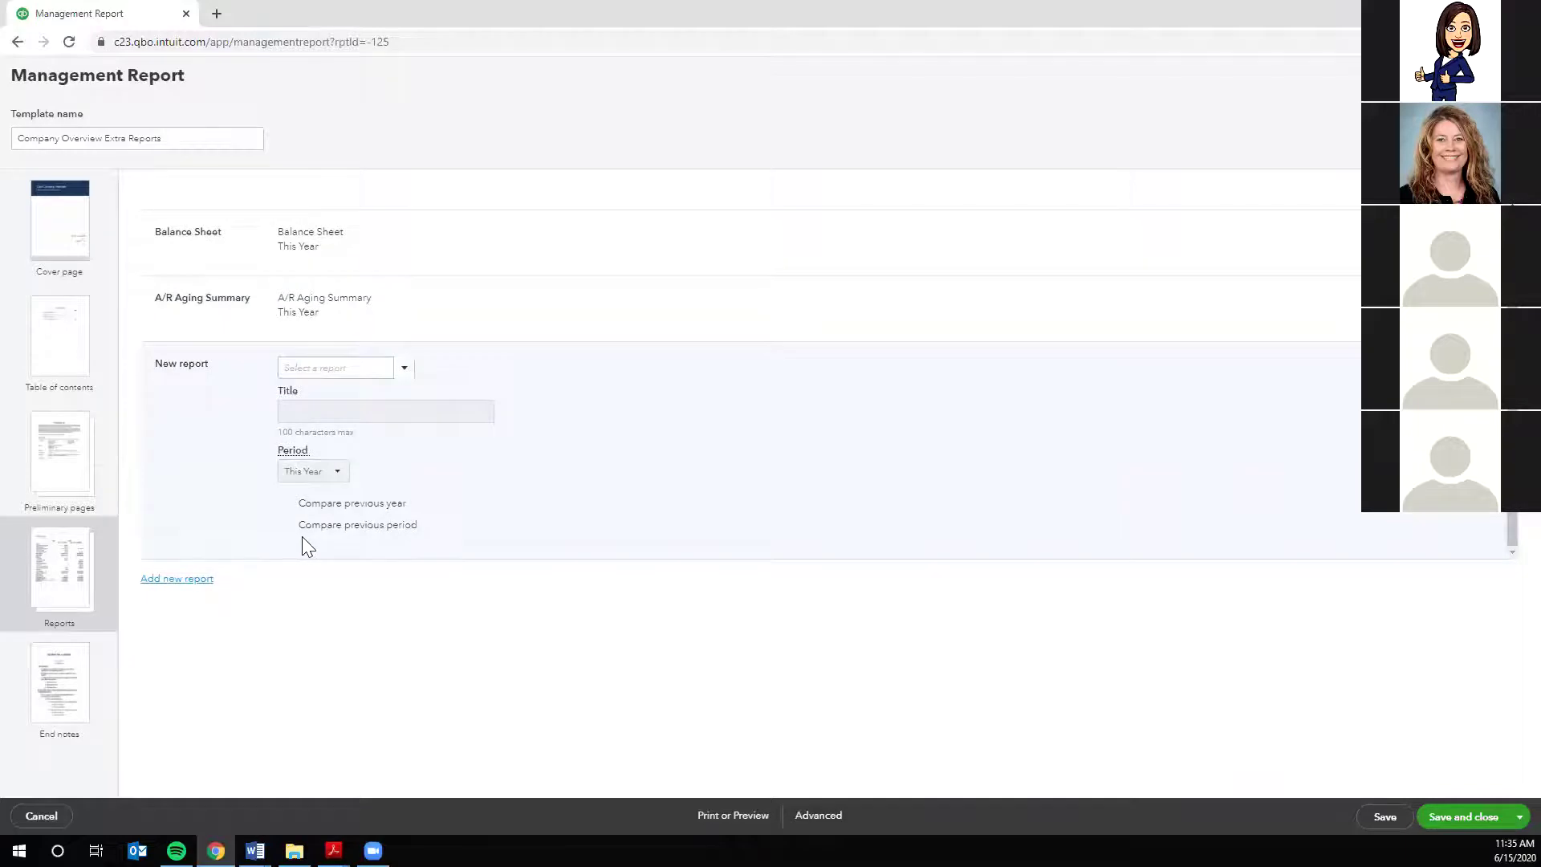
{"action": "left_click", "coordinate": [340, 363]}
{"action": "type", "text": "A/"}
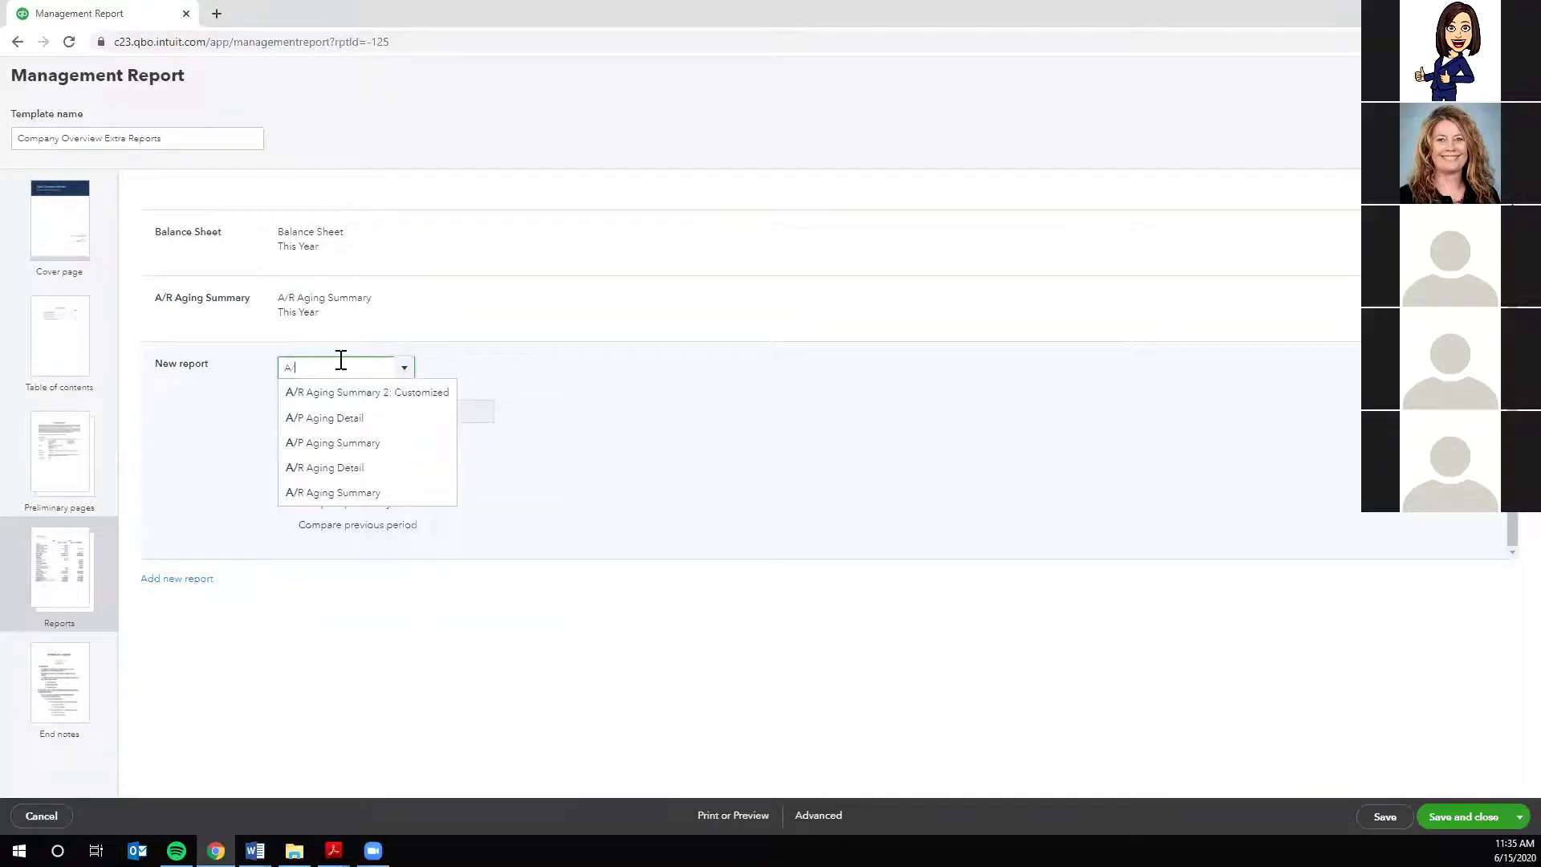
{"action": "left_click", "coordinate": [345, 443]}
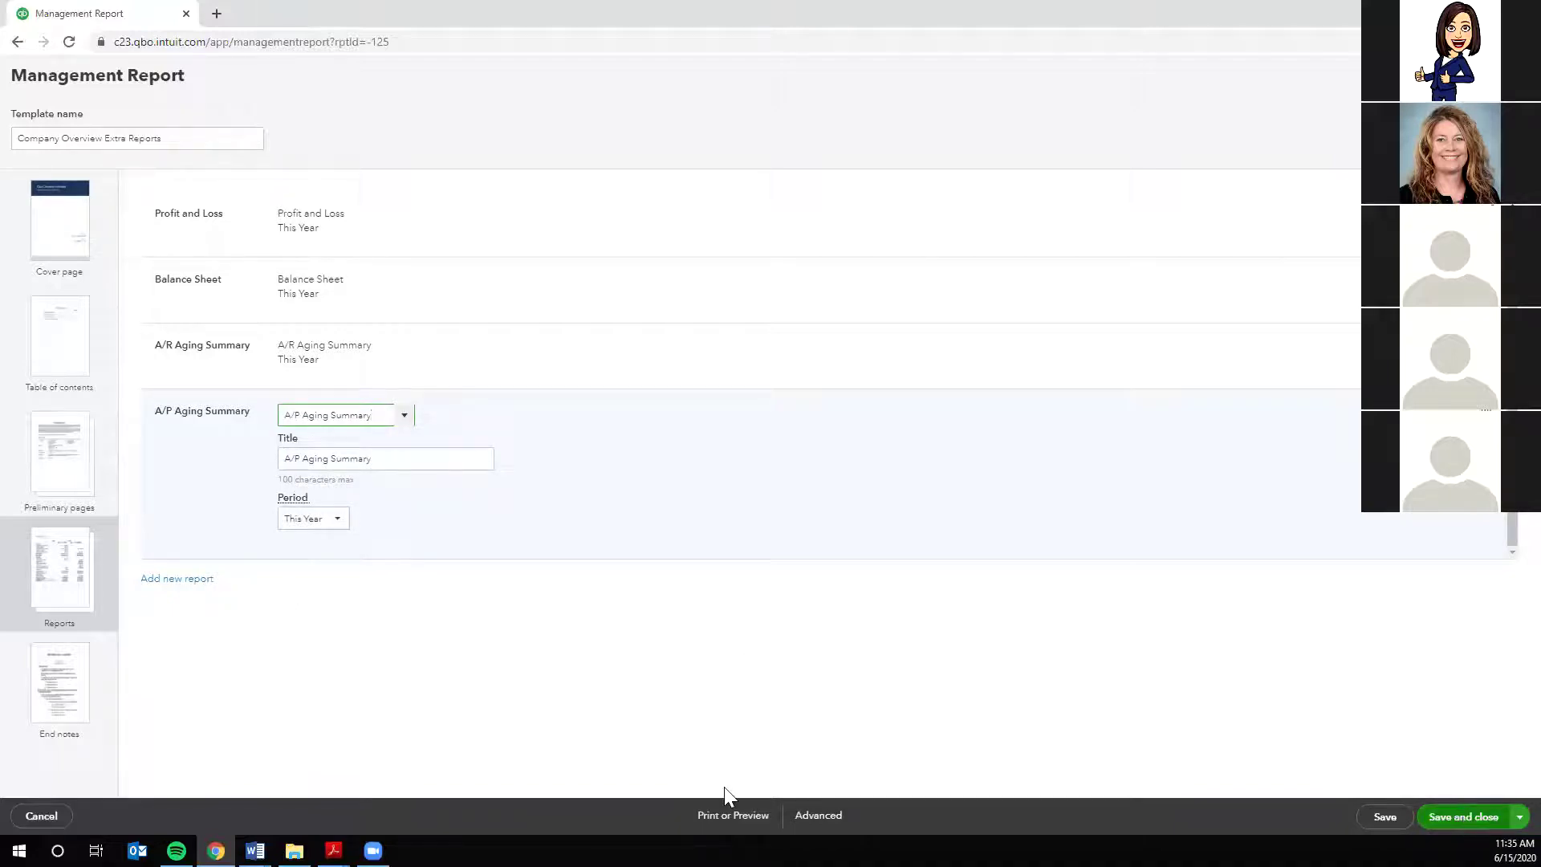
- Check the end notes page, save and close the management report, and view the report period options in its list entry
{"action": "left_click", "coordinate": [64, 695]}
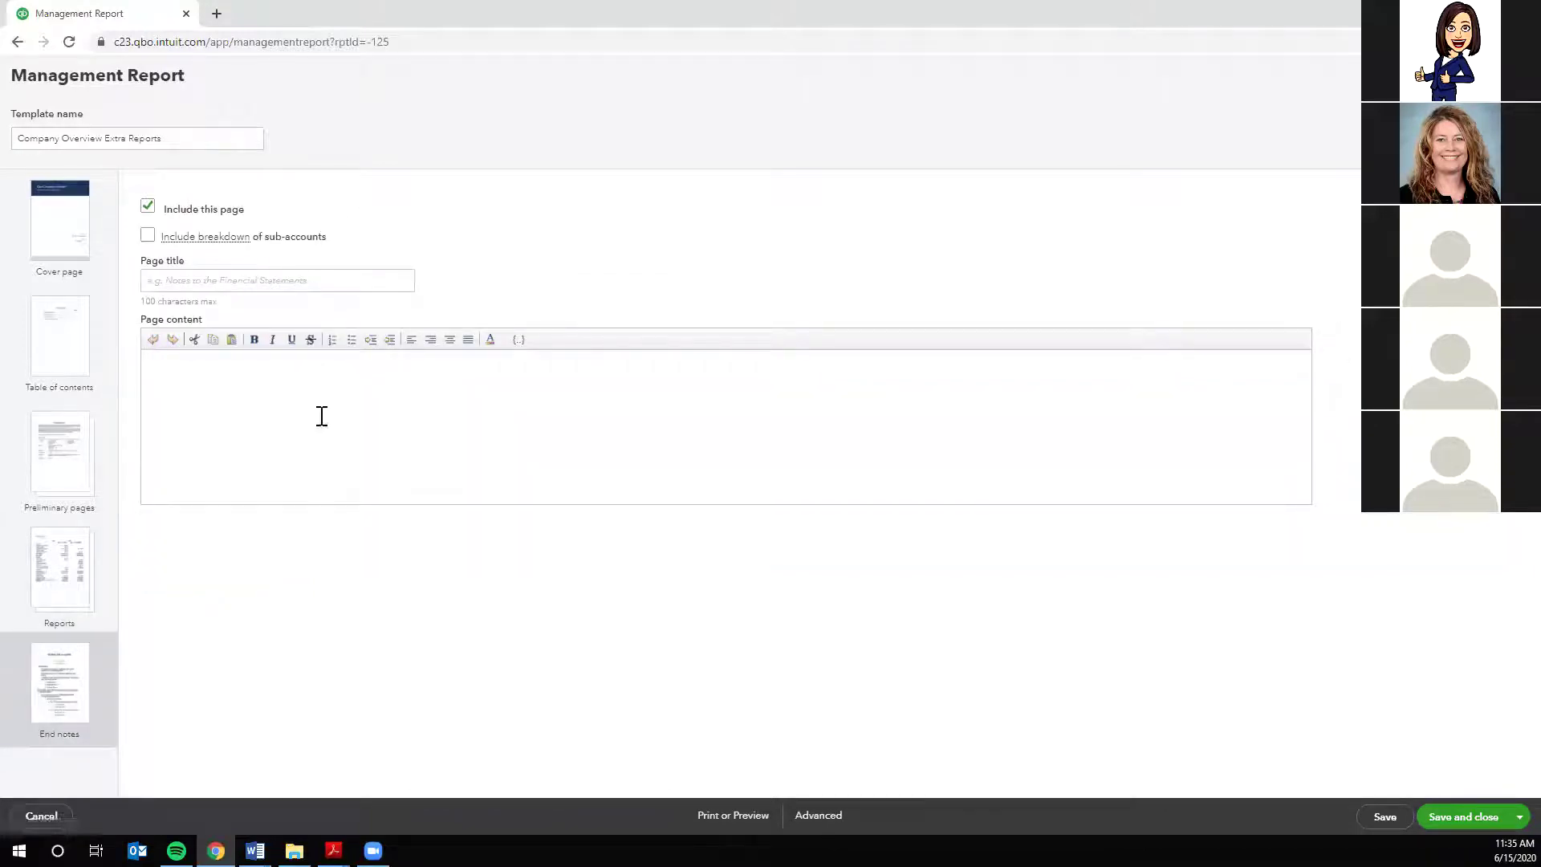
{"action": "left_click", "coordinate": [1472, 820]}
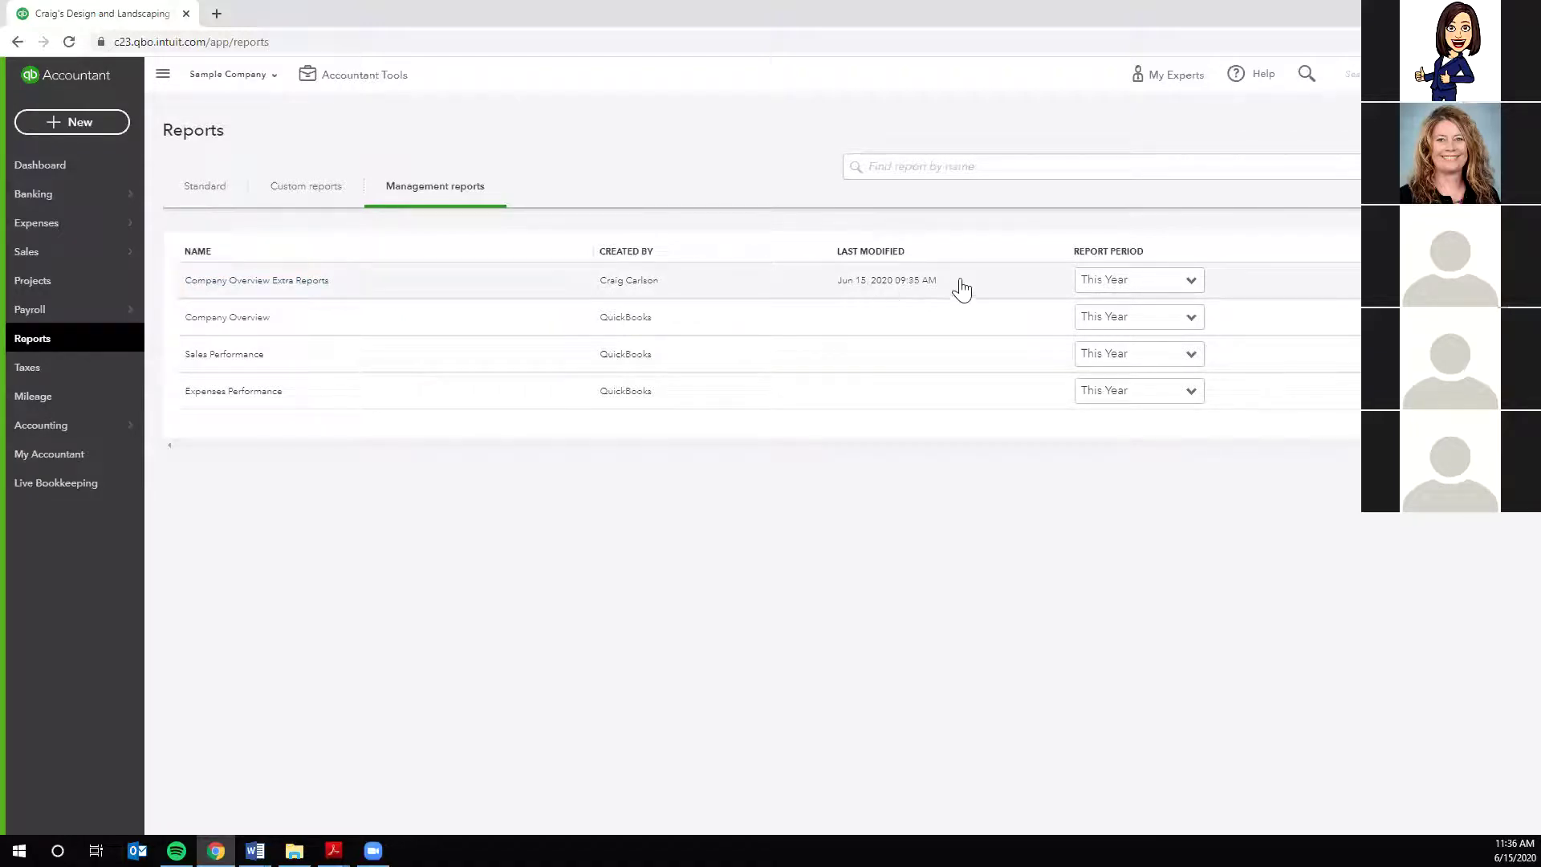
{"action": "left_click", "coordinate": [1190, 282]}
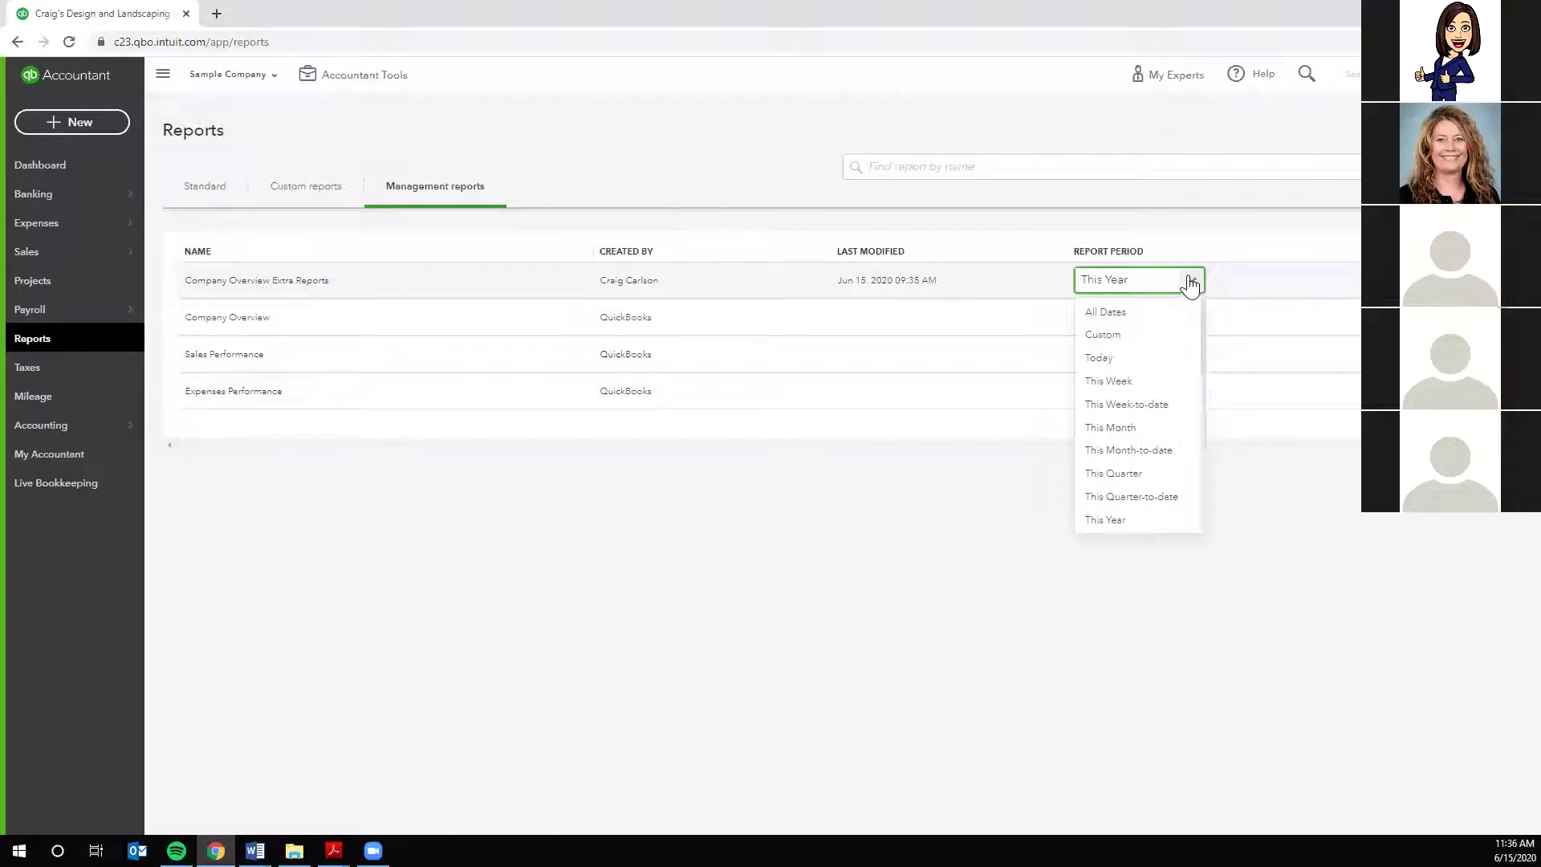
{"action": "left_click", "coordinate": [1304, 232]}
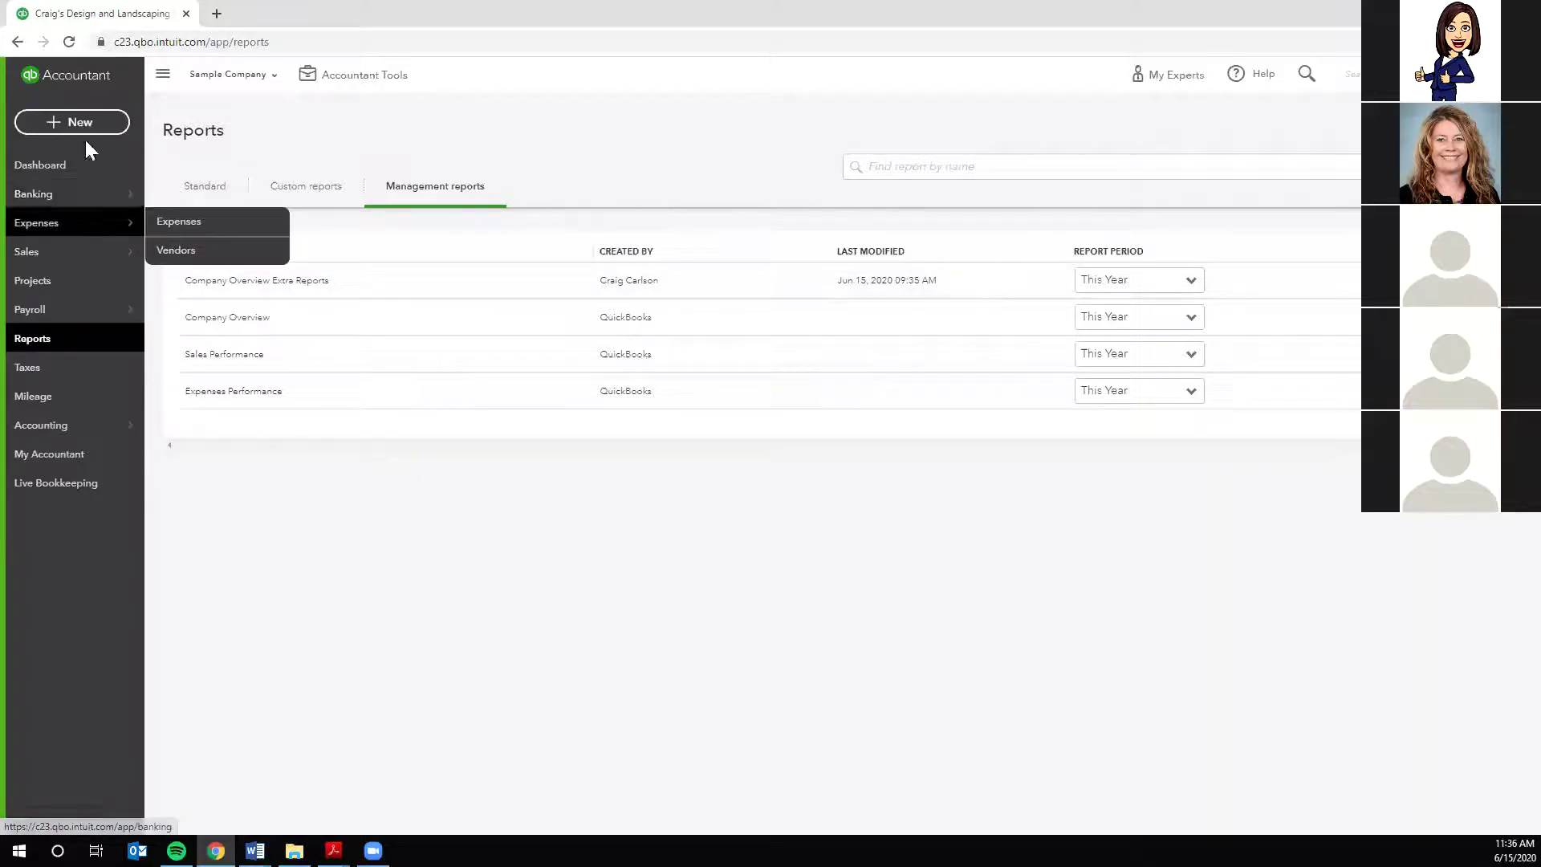
- Open the bank transactions and look through the Checking account's For review list down to the entries with multiple matching records
{"action": "left_click", "coordinate": [31, 198]}
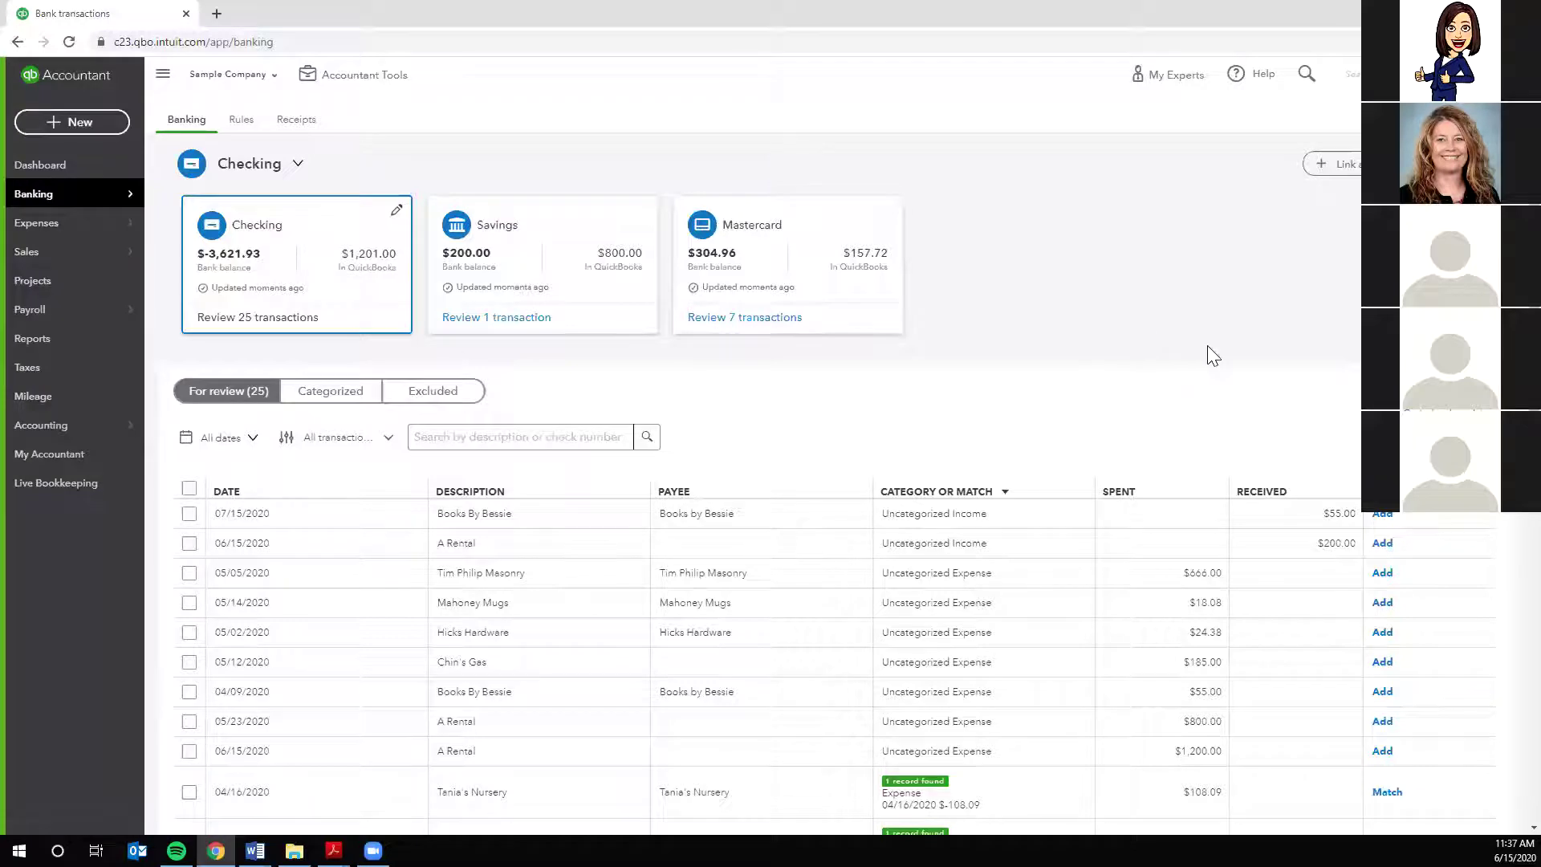
{"action": "scroll", "coordinate": [1212, 356], "scroll_direction": "down", "scroll_amount": 3}
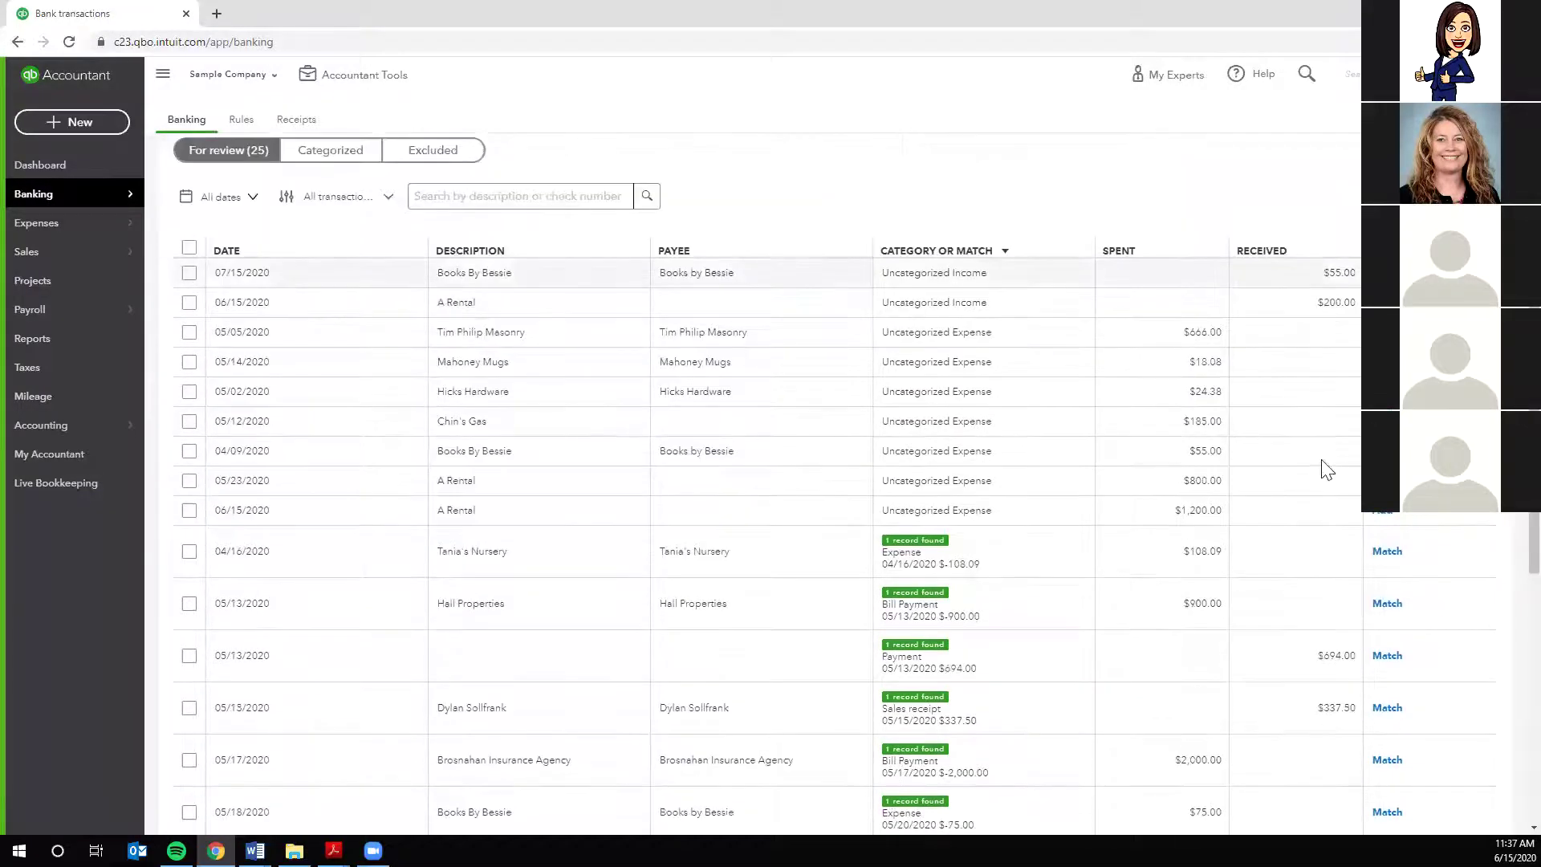
{"action": "scroll", "coordinate": [1461, 628], "scroll_direction": "down", "scroll_amount": 1}
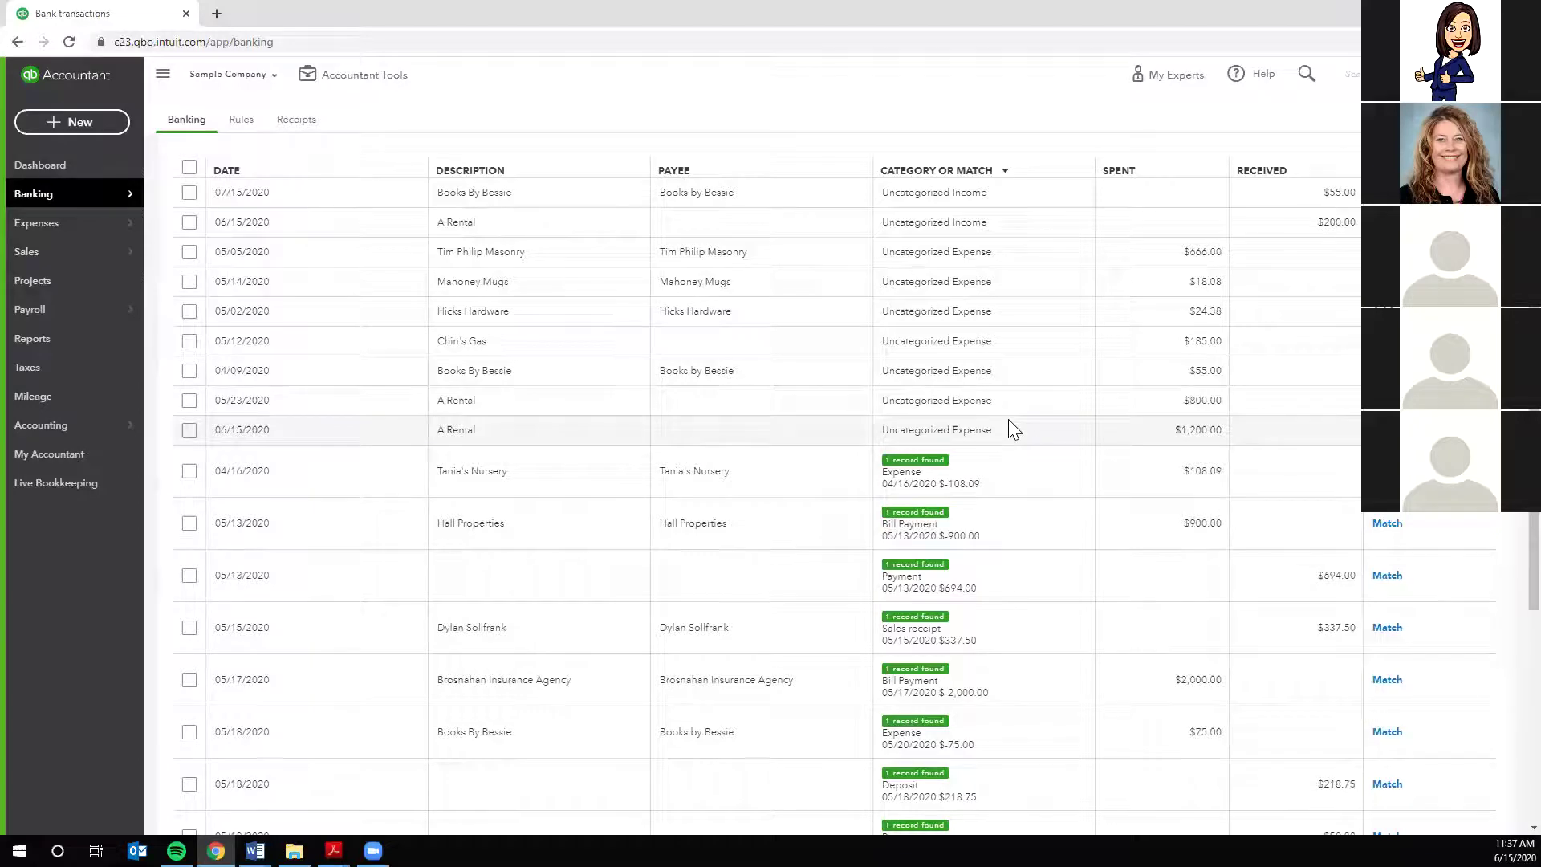
{"action": "scroll", "coordinate": [1098, 507], "scroll_direction": "down", "scroll_amount": 6}
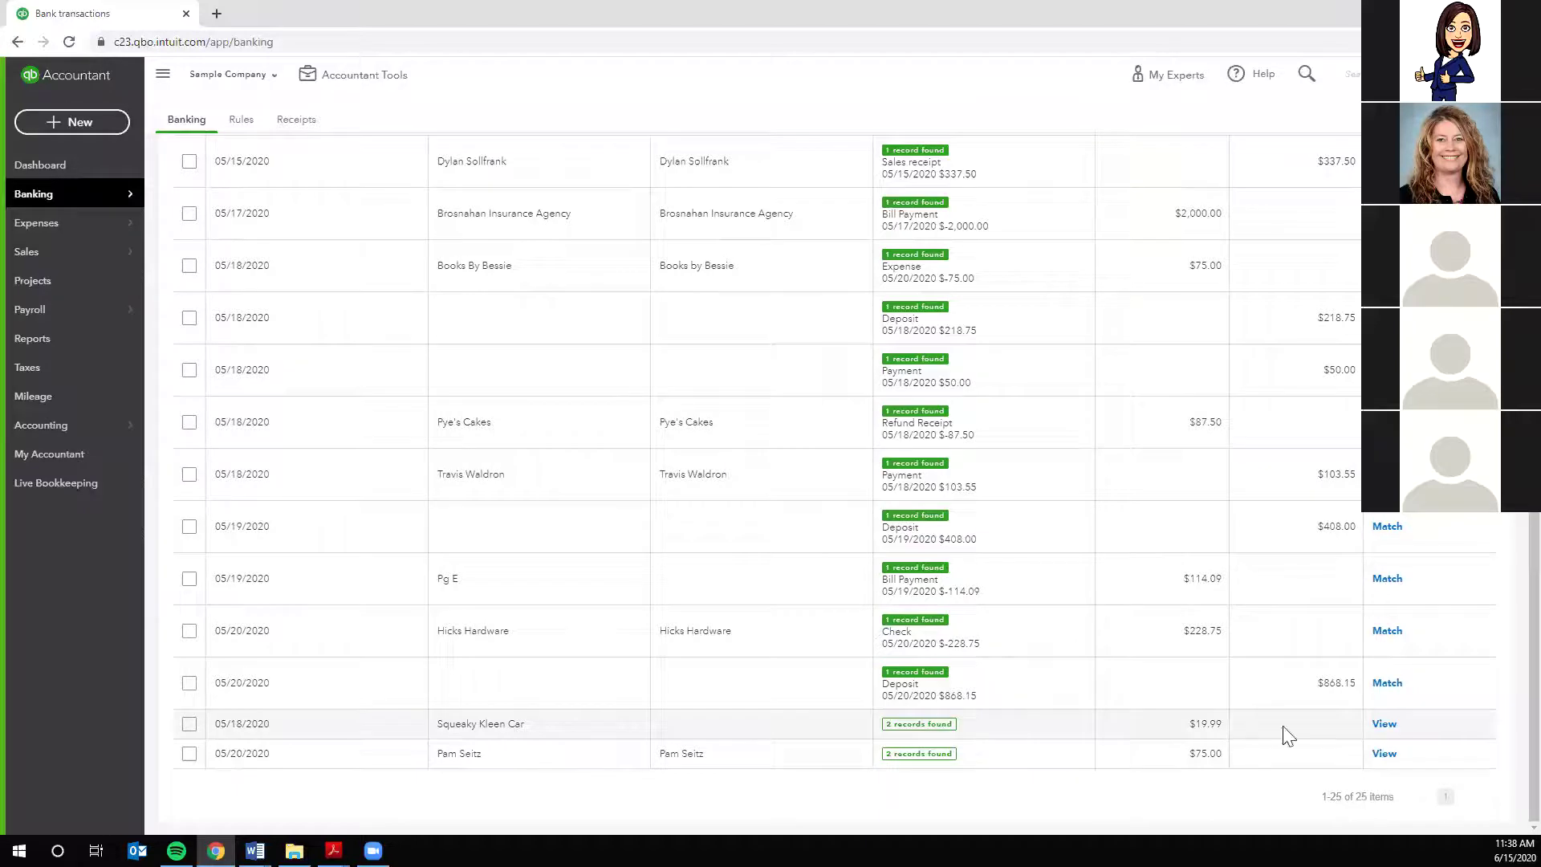
- Match the $19.99 Squeaky Kleen Car transaction to the Cash Expense record dated 05/11/2020
{"action": "left_click", "coordinate": [1384, 726]}
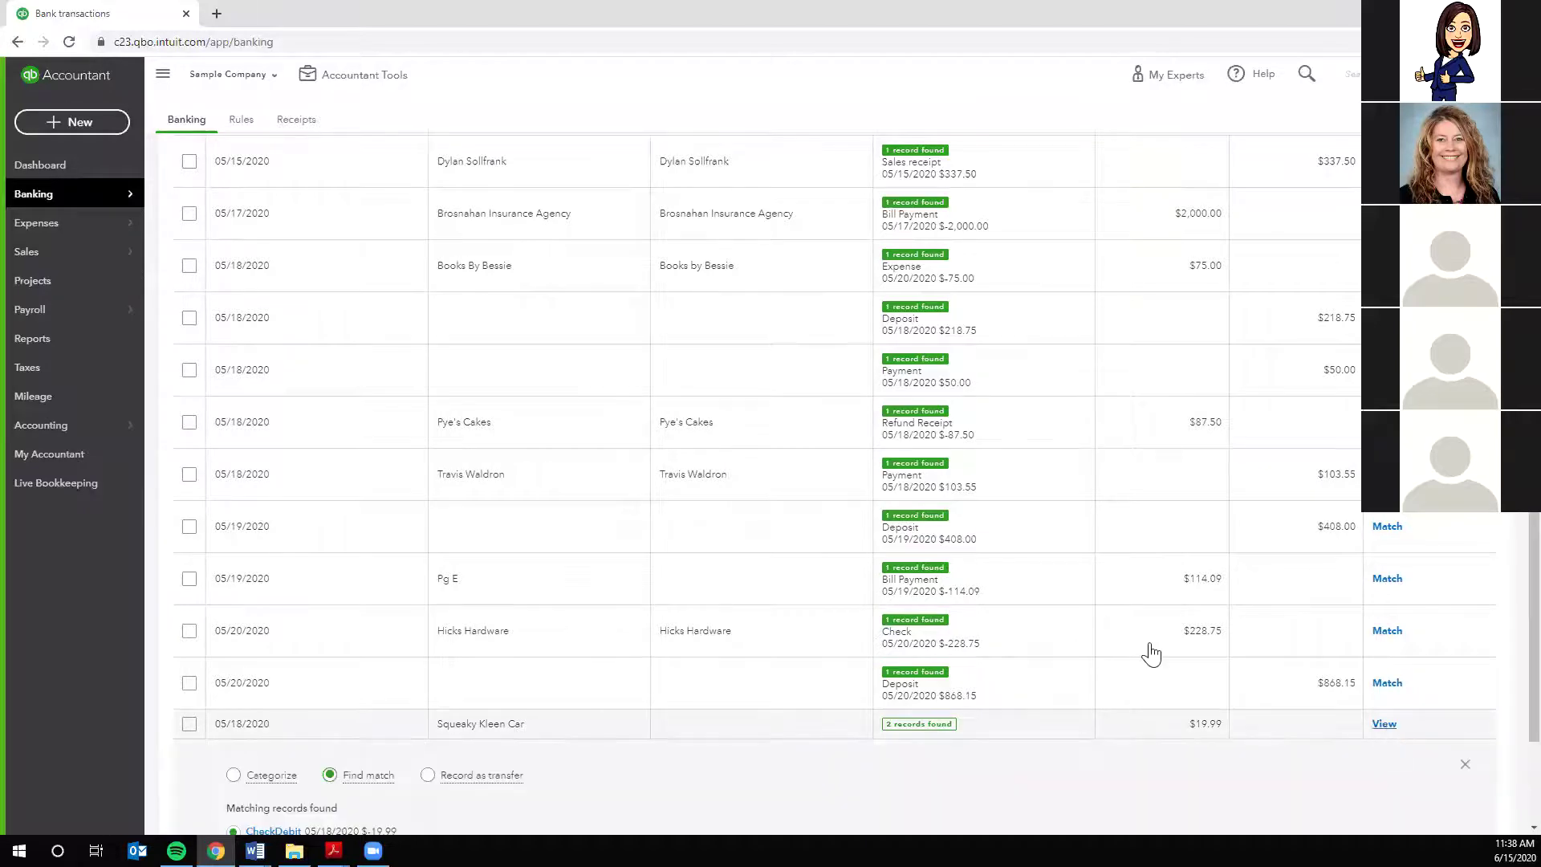
{"action": "scroll", "coordinate": [1054, 578], "scroll_direction": "down", "scroll_amount": 3}
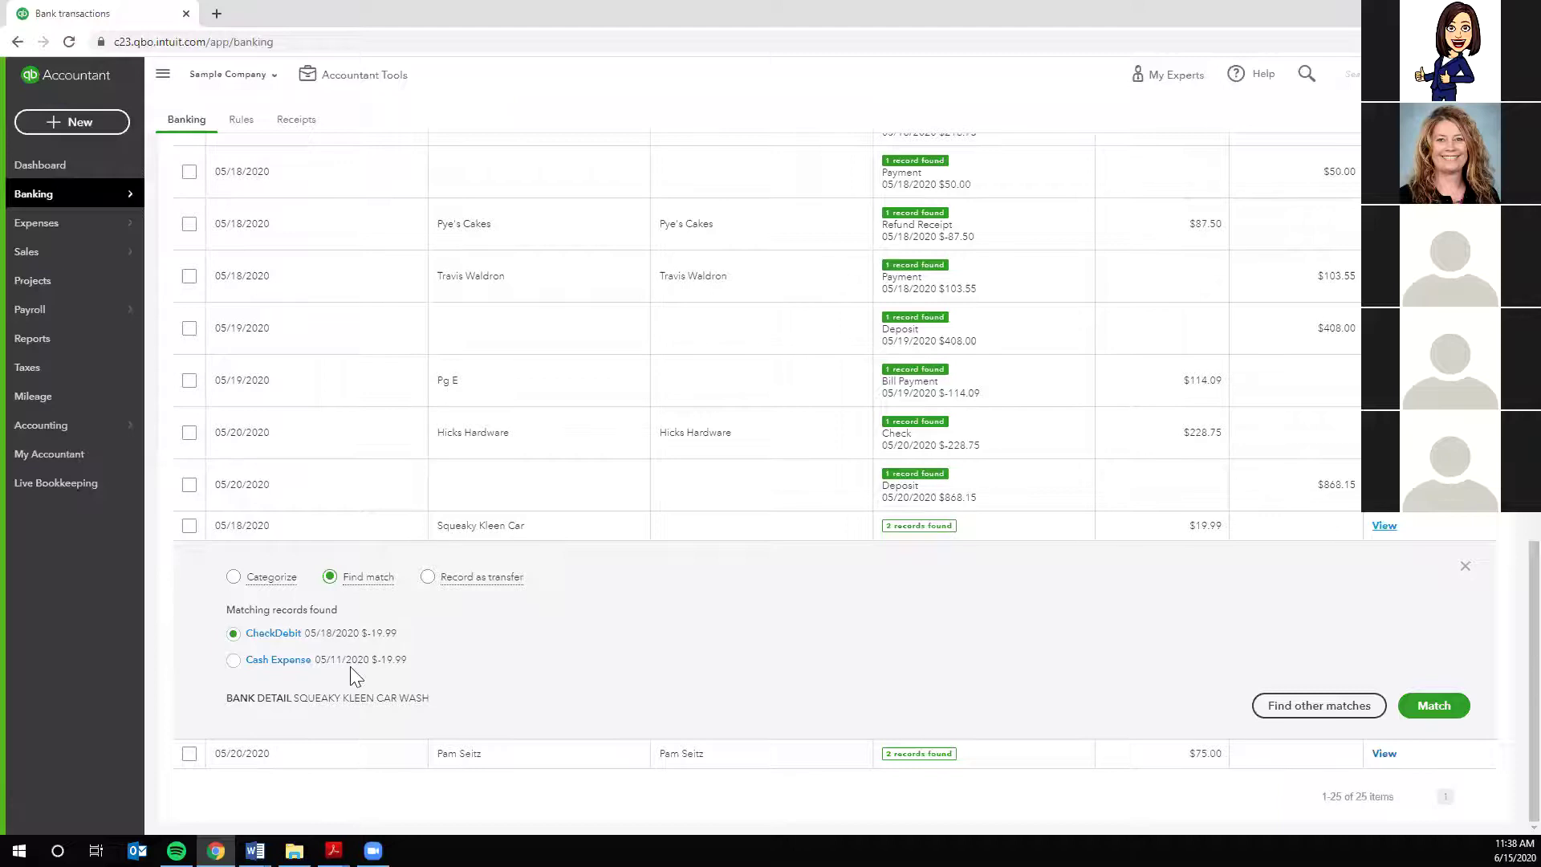
{"action": "left_click", "coordinate": [233, 659]}
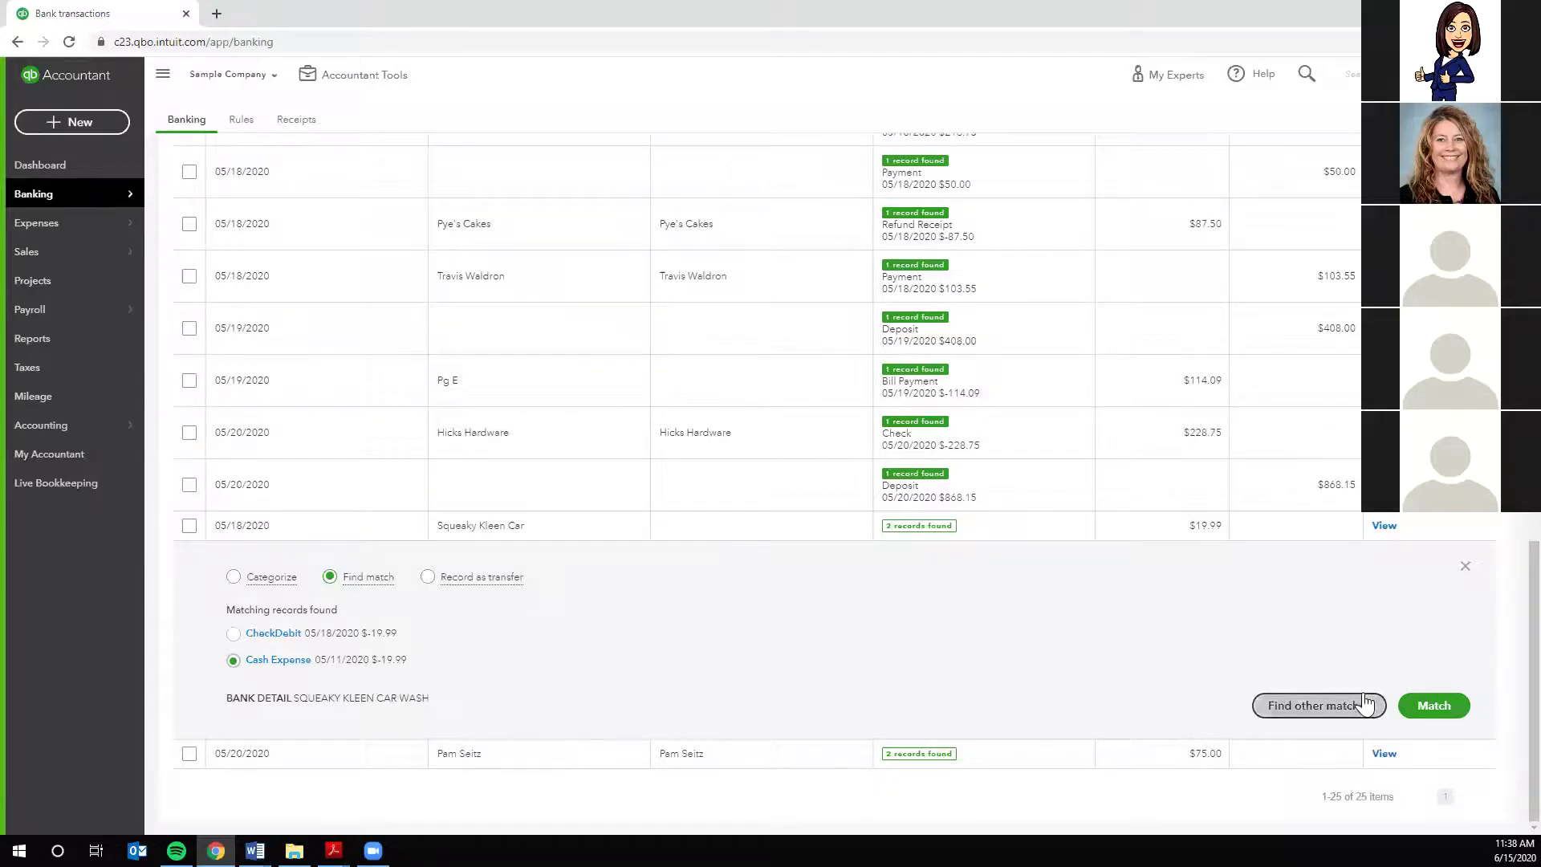
{"action": "left_click", "coordinate": [1434, 707]}
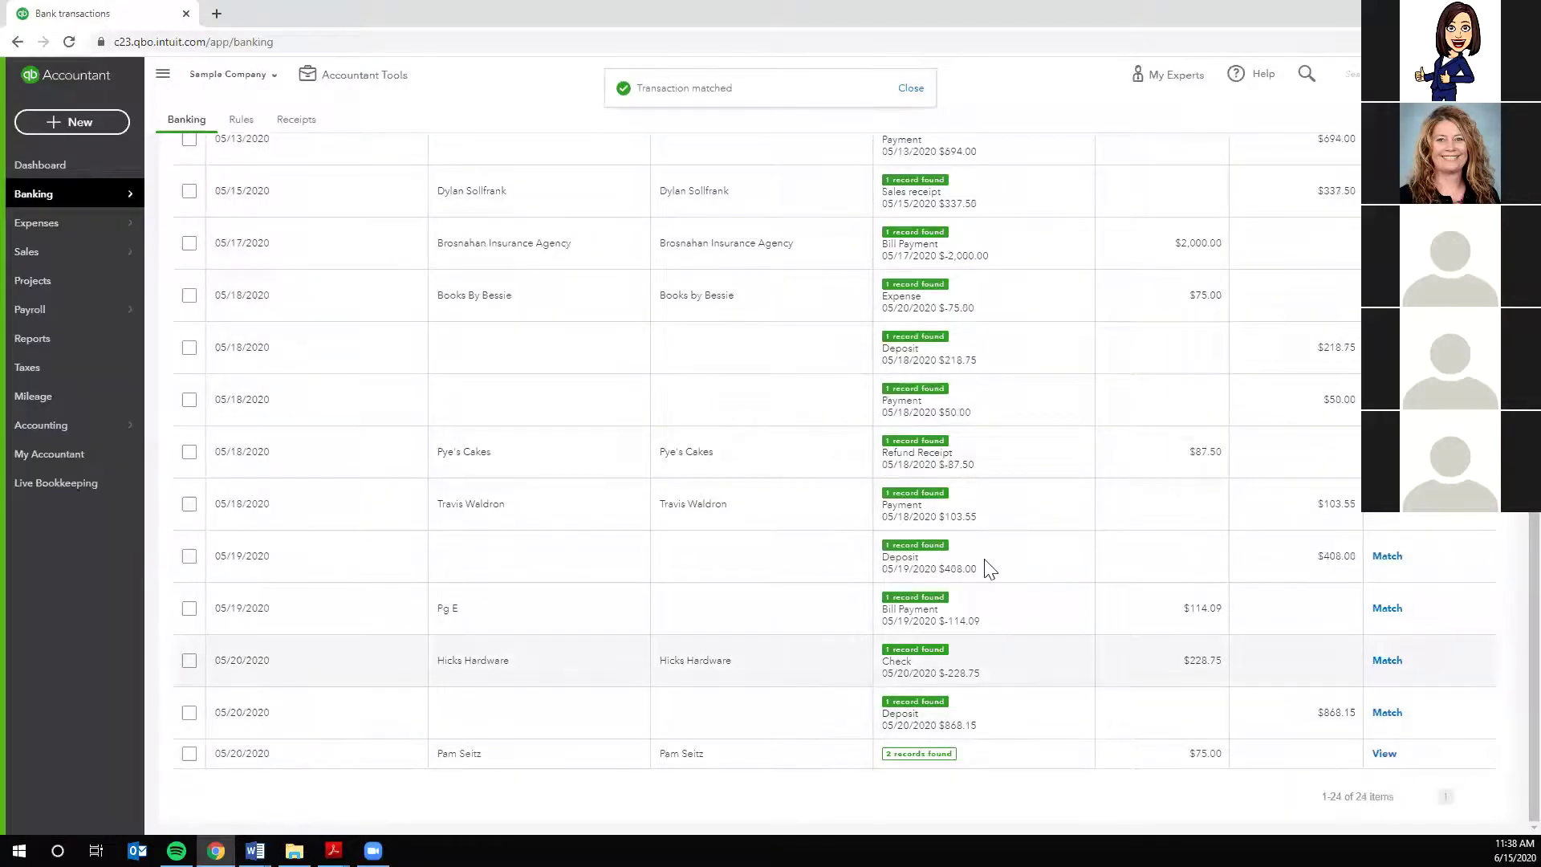
{"action": "scroll", "coordinate": [983, 557], "scroll_direction": "up", "scroll_amount": 10}
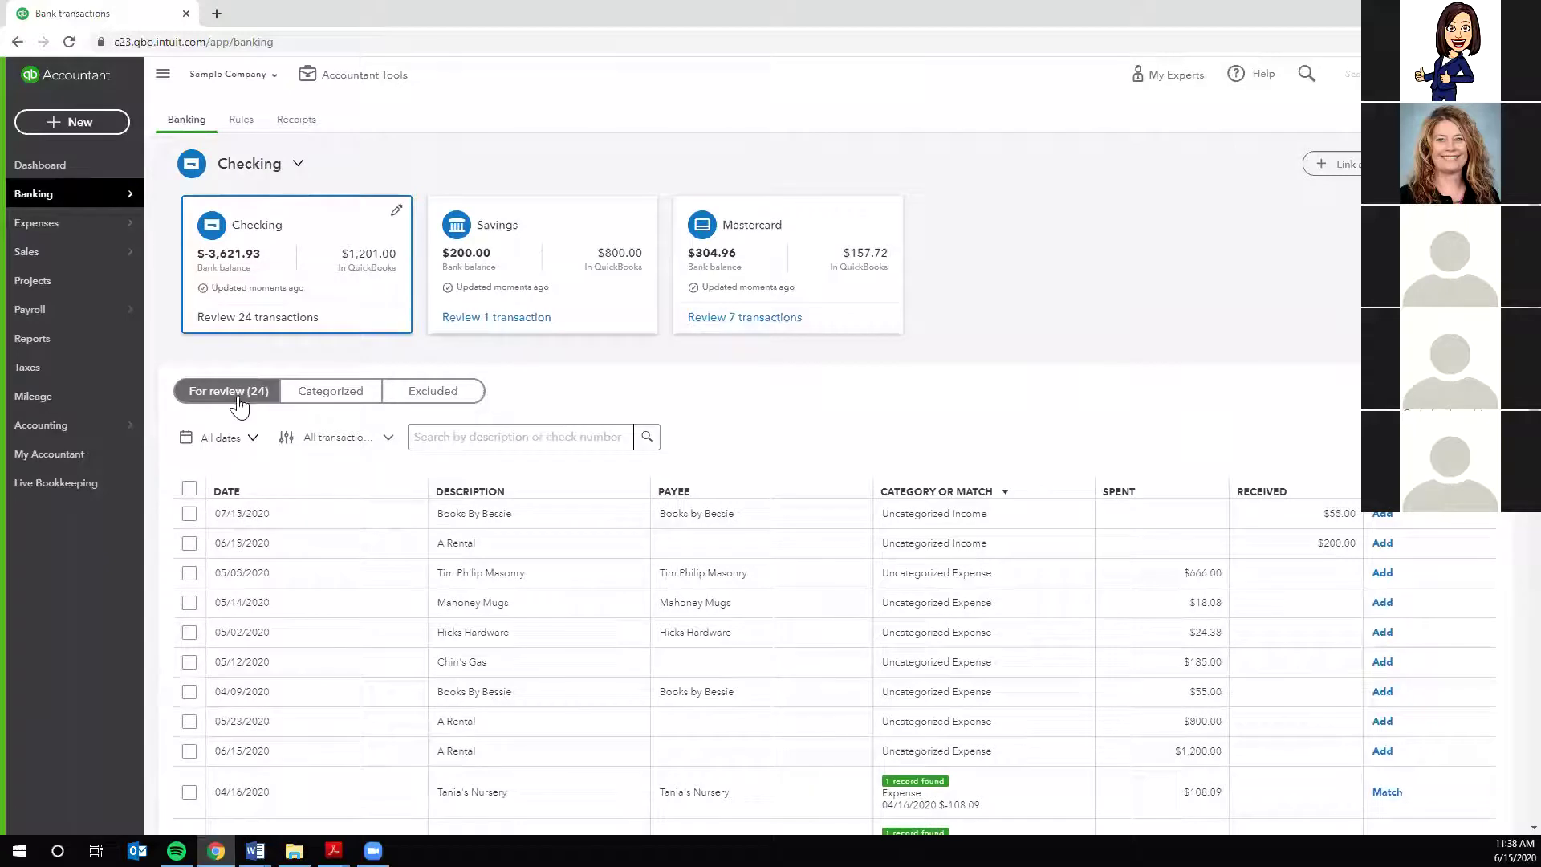
- Undo the Squeaky Kleen Car match among the categorized transactions and check for the entry back in the For review list
{"action": "left_click", "coordinate": [330, 398]}
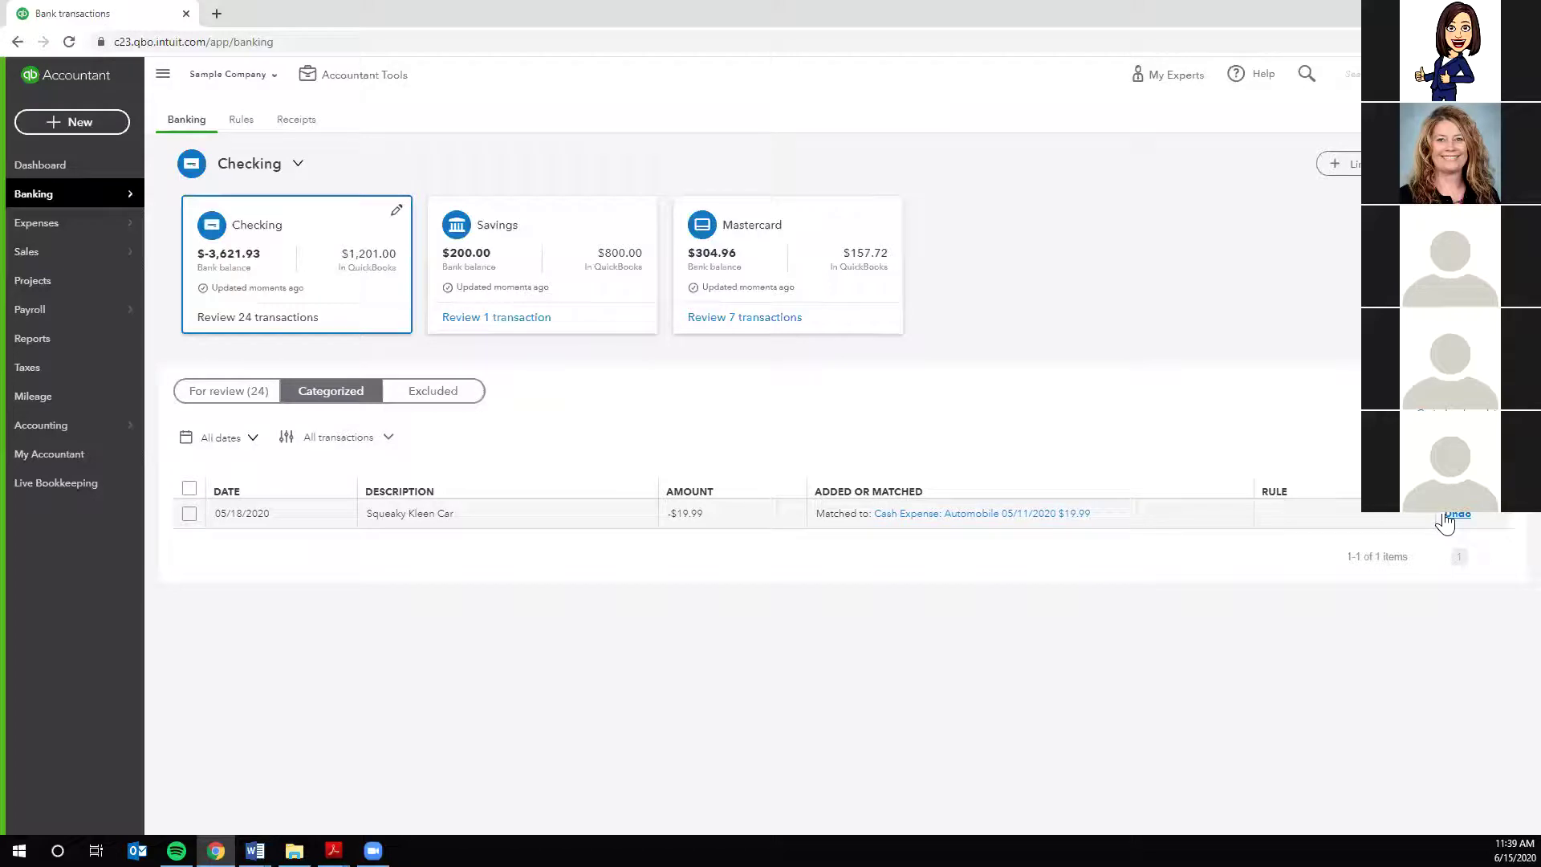
{"action": "left_click", "coordinate": [189, 513]}
{"action": "left_click", "coordinate": [188, 491]}
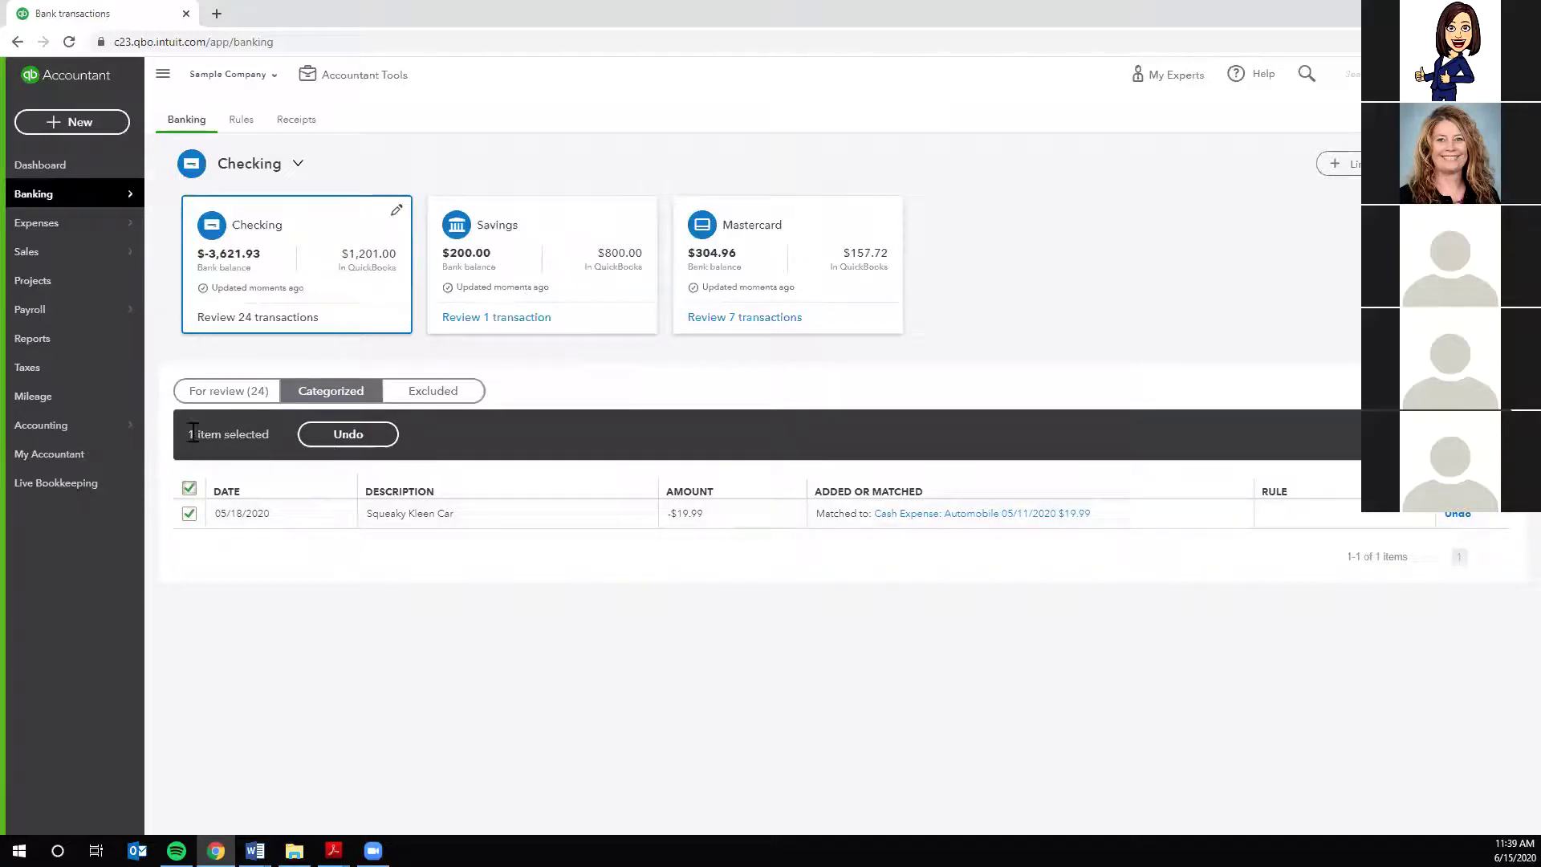
{"action": "left_click", "coordinate": [348, 434]}
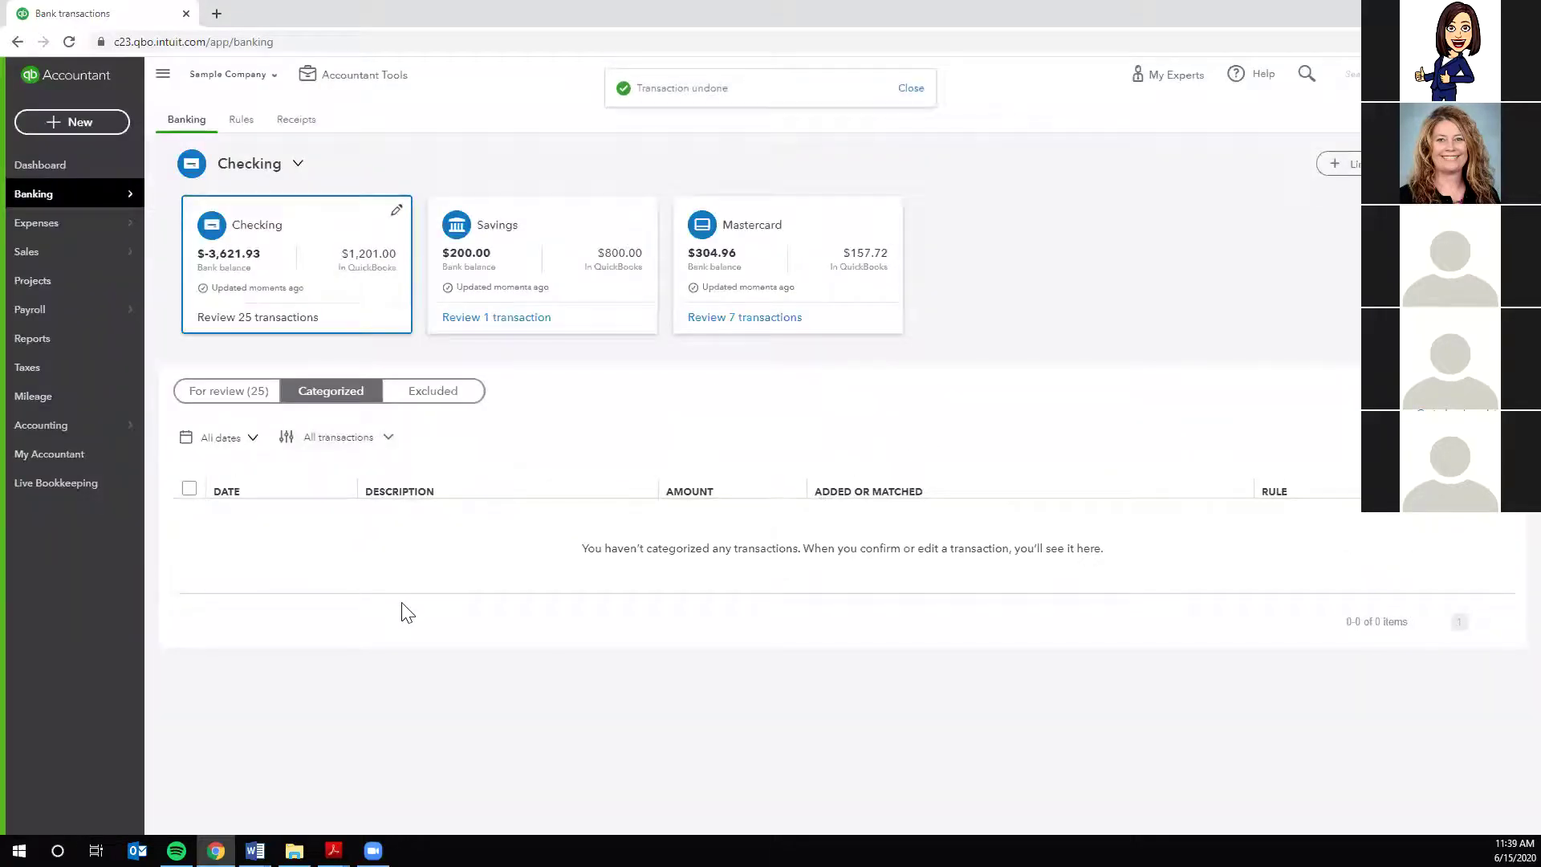
{"action": "left_click", "coordinate": [221, 393]}
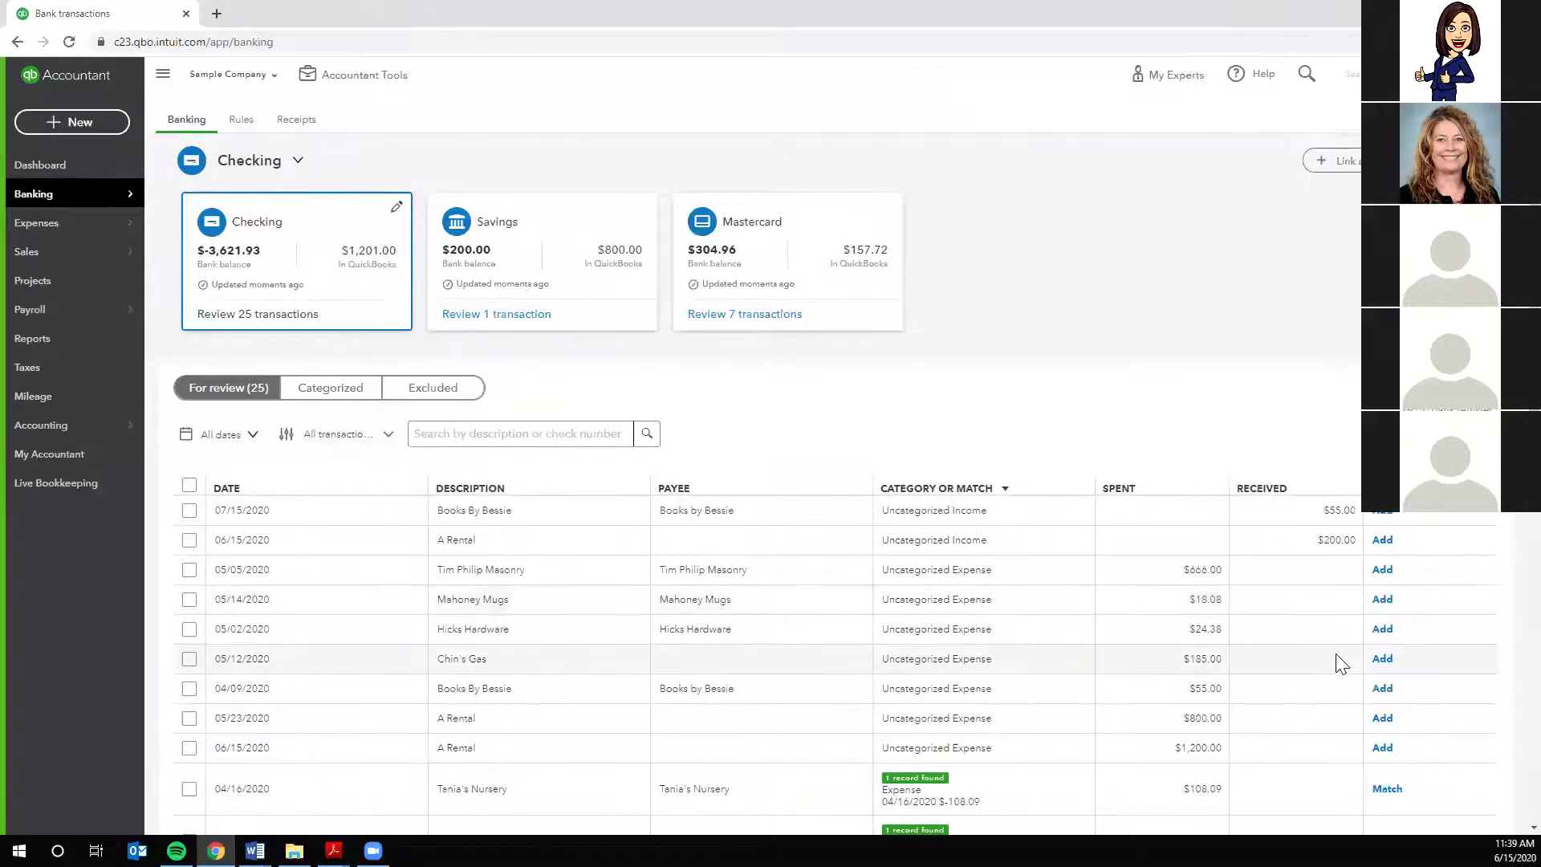
{"action": "scroll", "coordinate": [1335, 658], "scroll_direction": "down", "scroll_amount": 10}
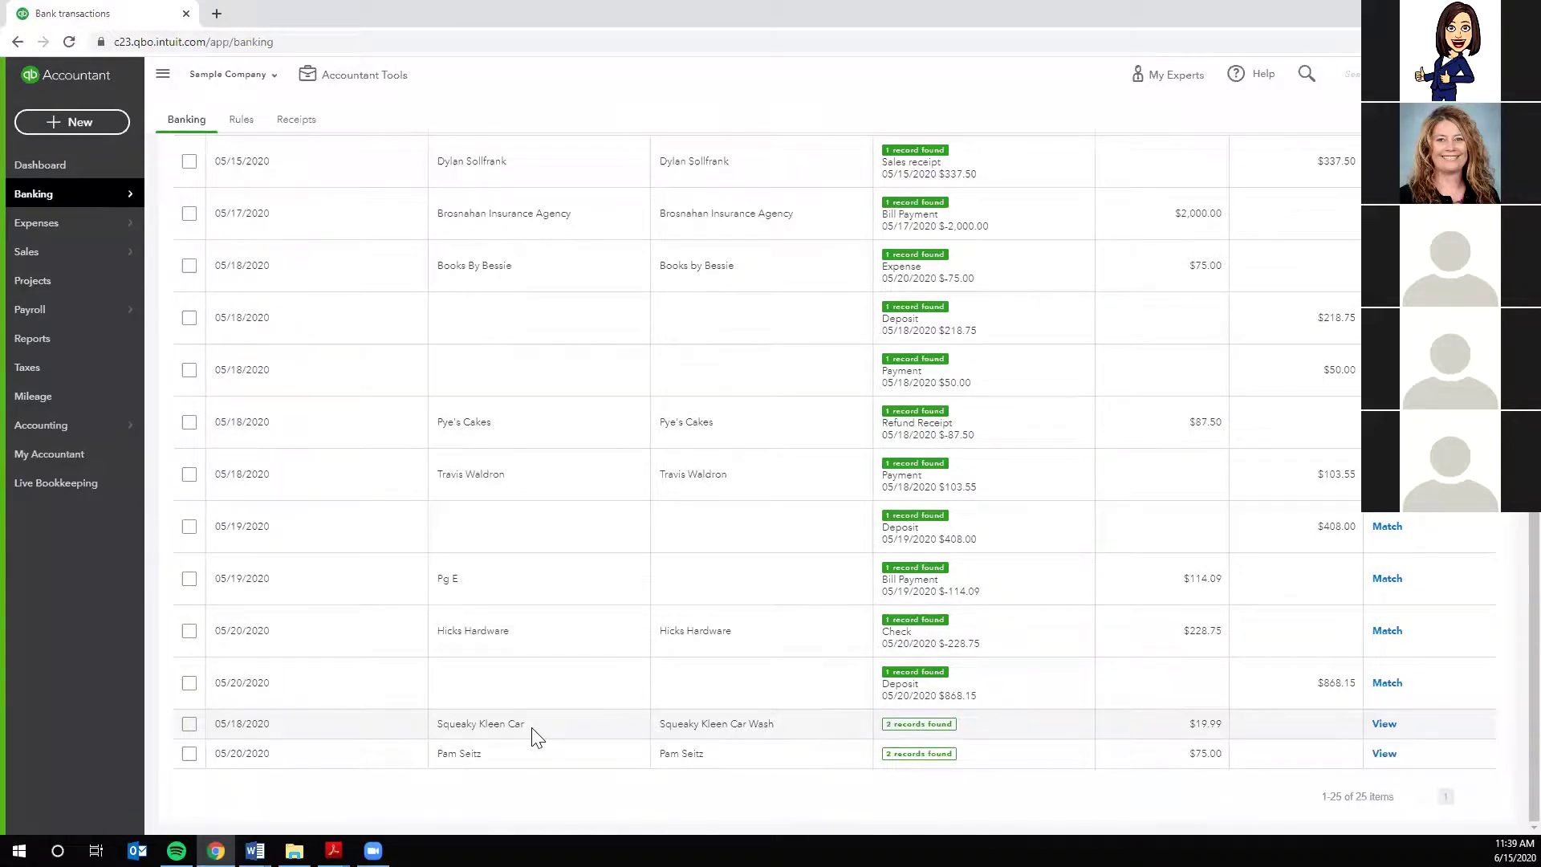
- Expand the 06/15/2020 A Rental transaction for $1,200.00 and save A Rental as a new vendor for its payee
{"action": "scroll", "coordinate": [818, 645], "scroll_direction": "up", "scroll_amount": 5}
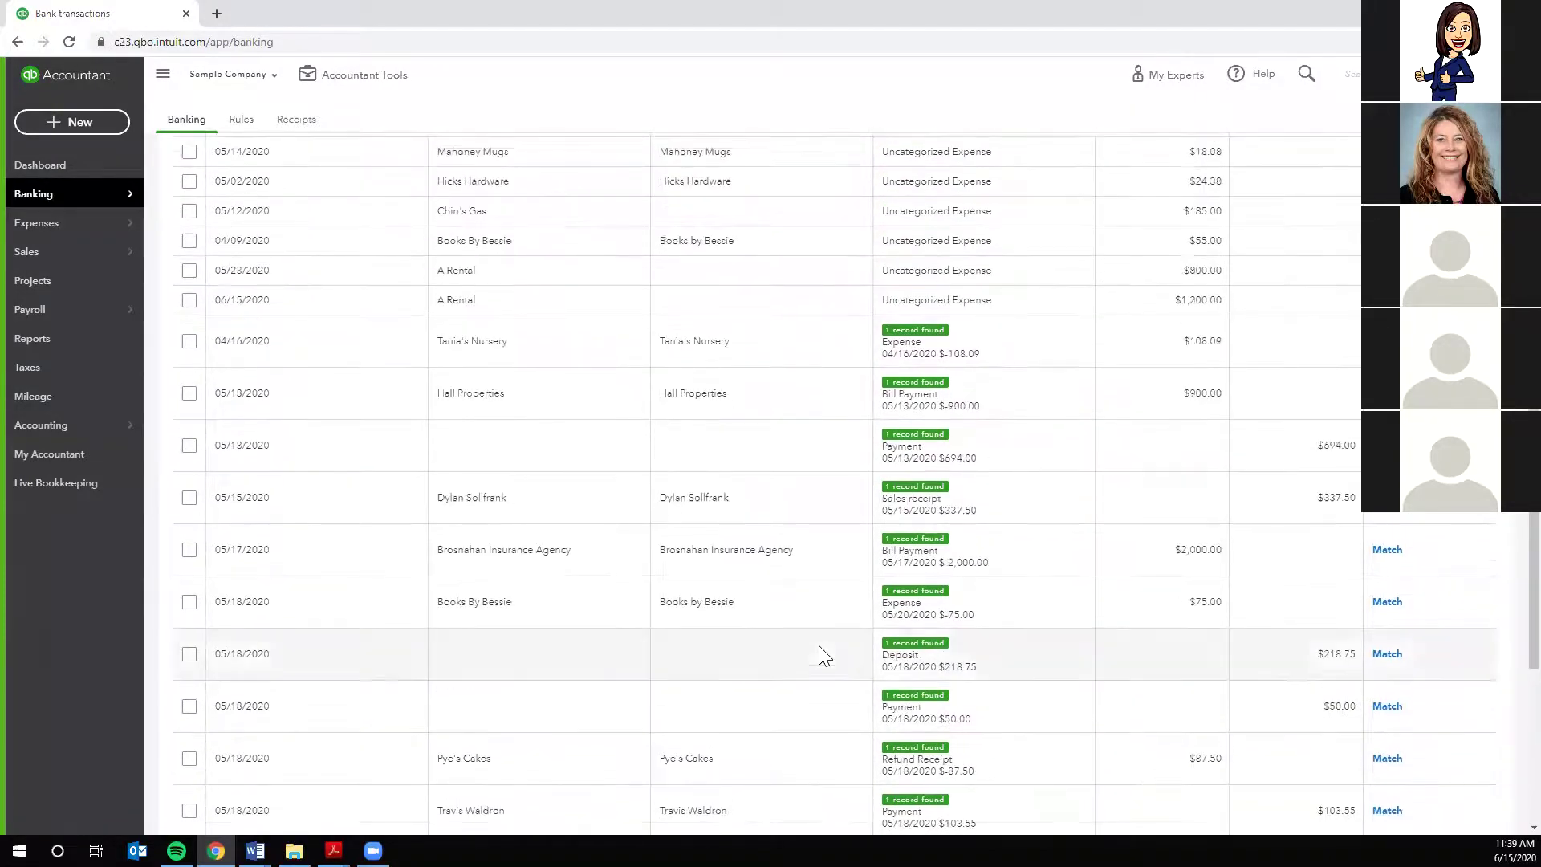
{"action": "scroll", "coordinate": [819, 646], "scroll_direction": "up", "scroll_amount": 3}
{"action": "scroll", "coordinate": [482, 498], "scroll_direction": "up", "scroll_amount": 1}
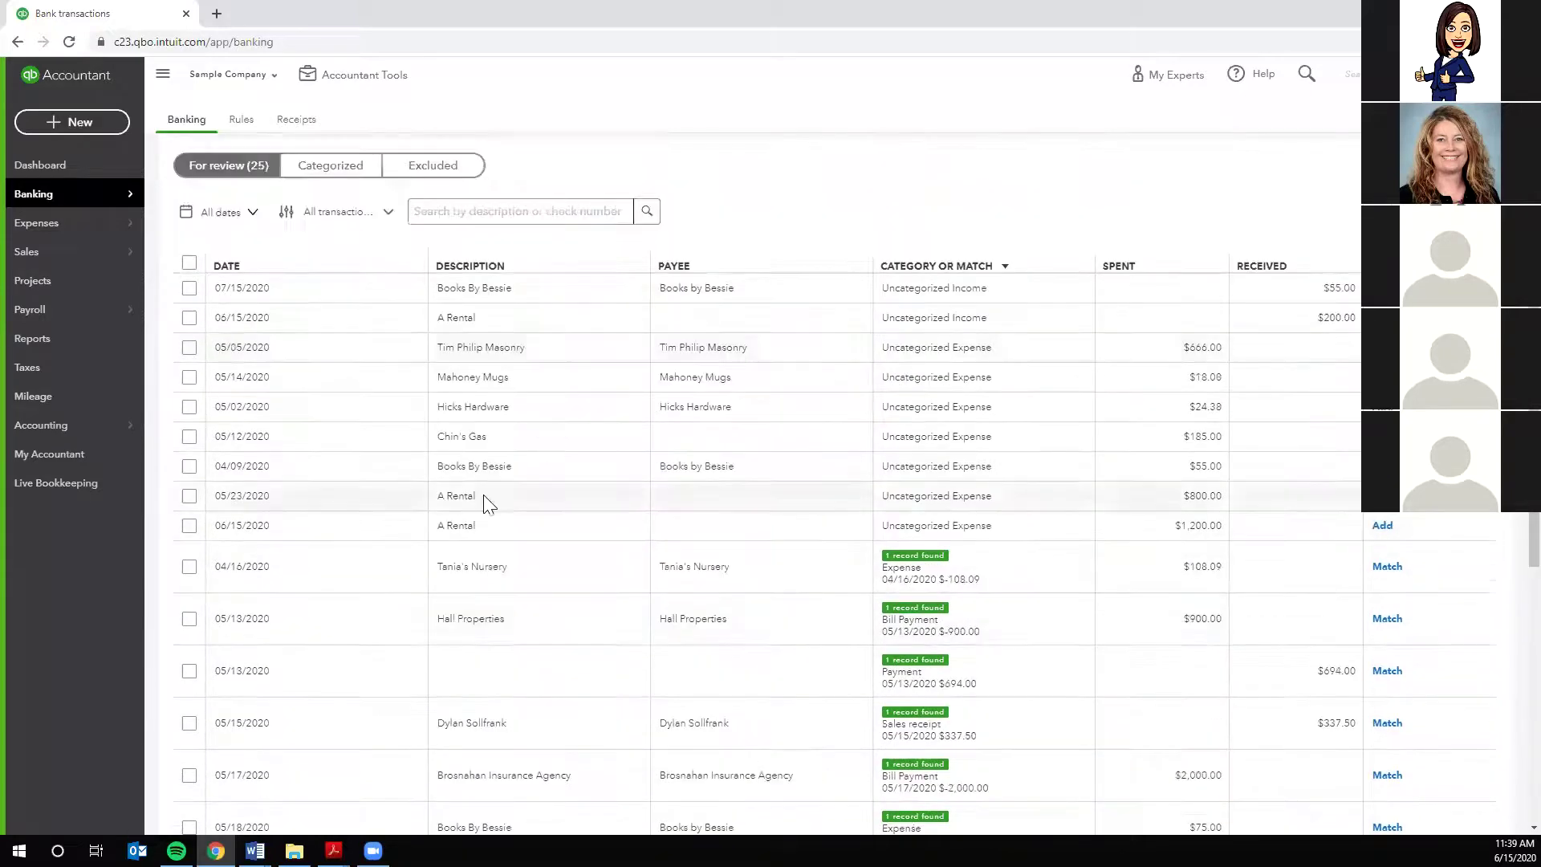
{"action": "left_click", "coordinate": [506, 529]}
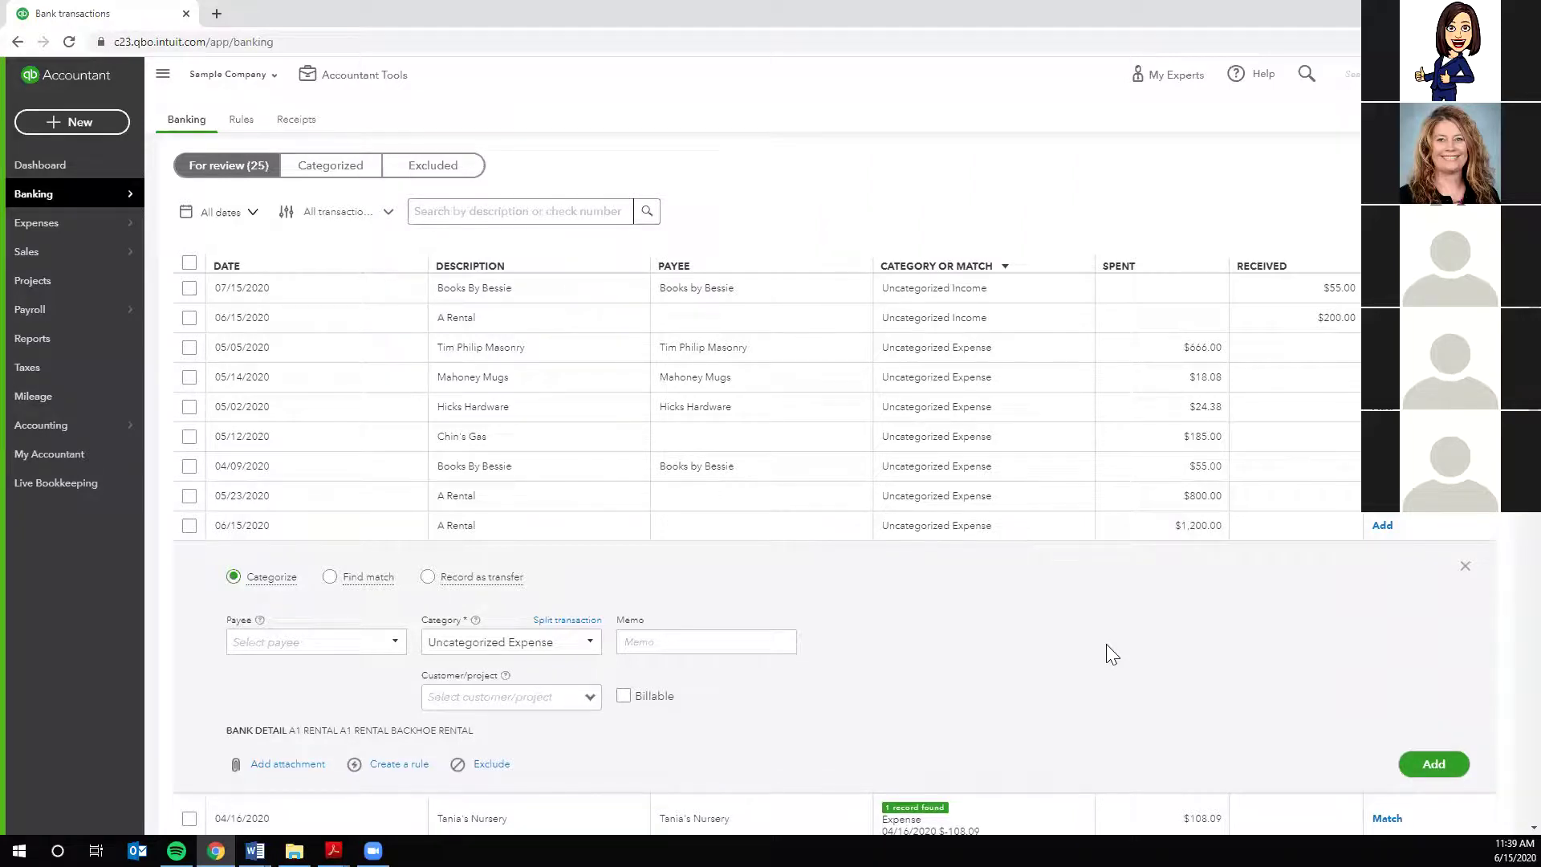
{"action": "left_click", "coordinate": [317, 637]}
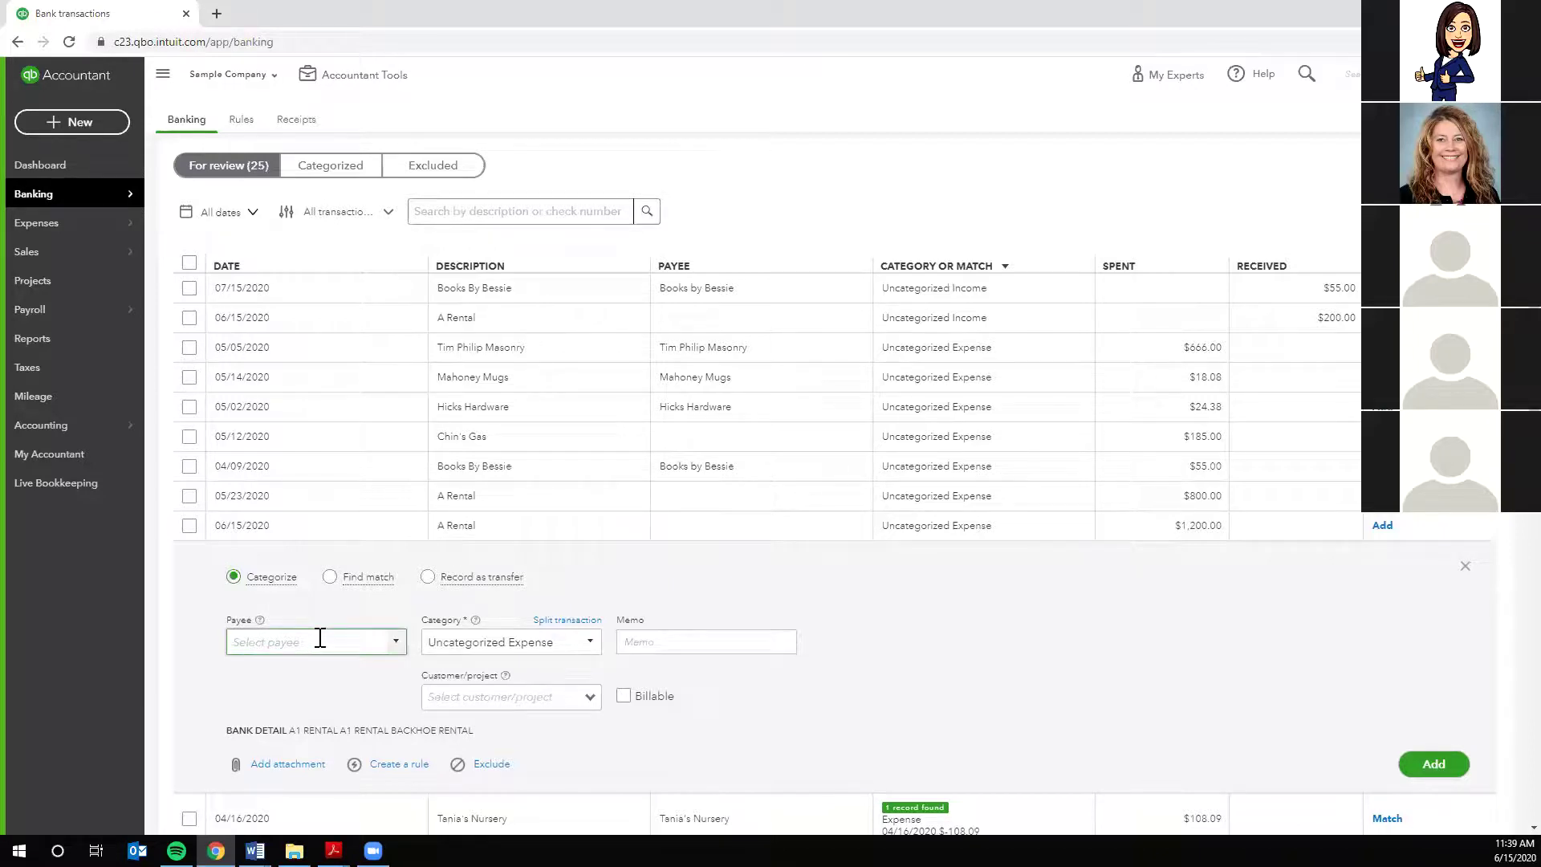
{"action": "type", "text": "A"}
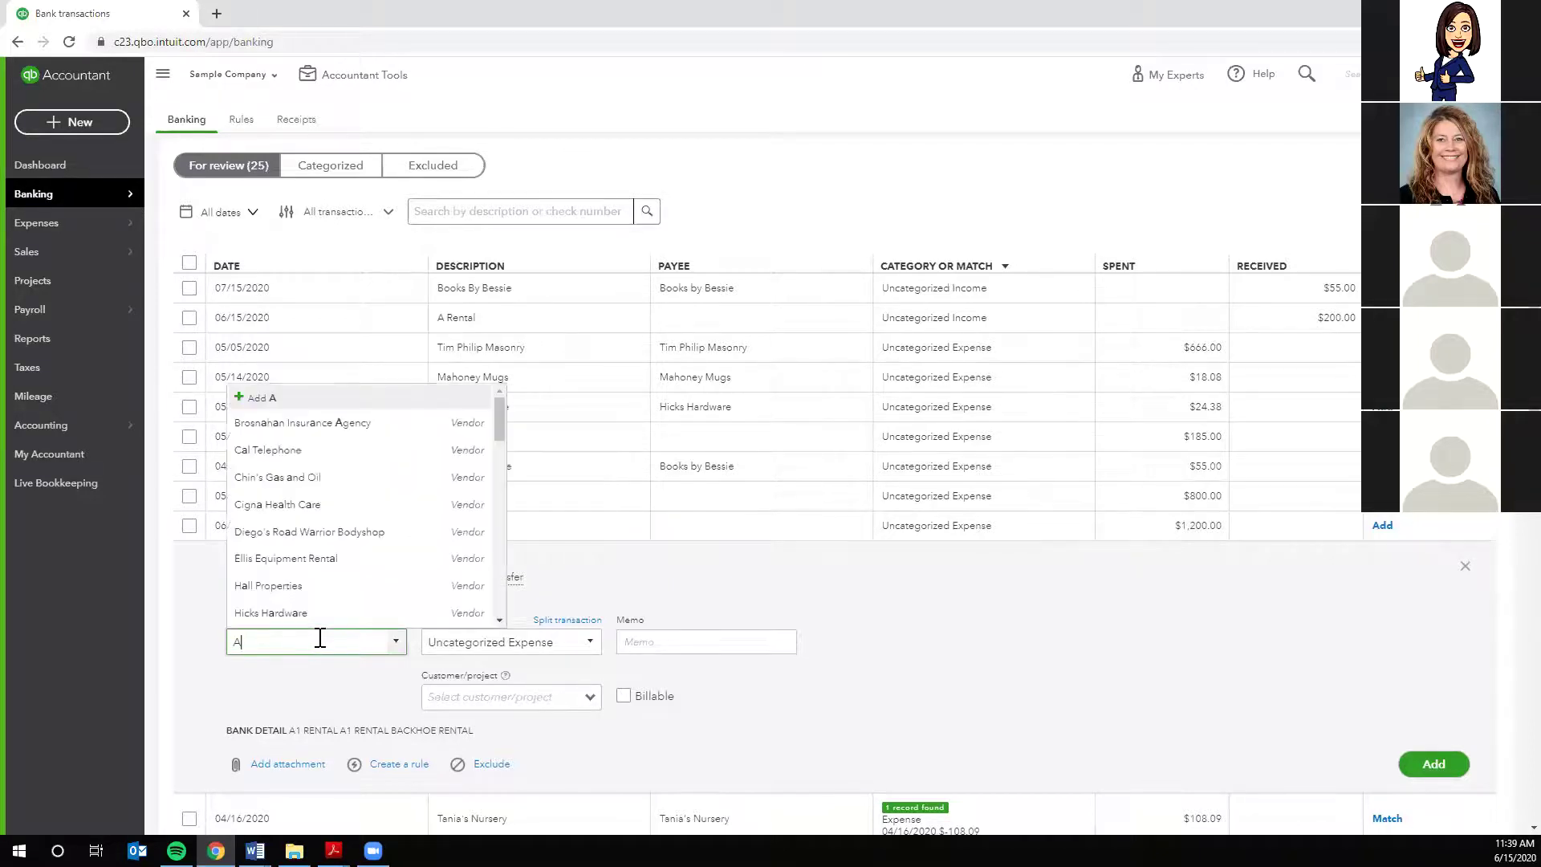
{"action": "type", "text": "1"}
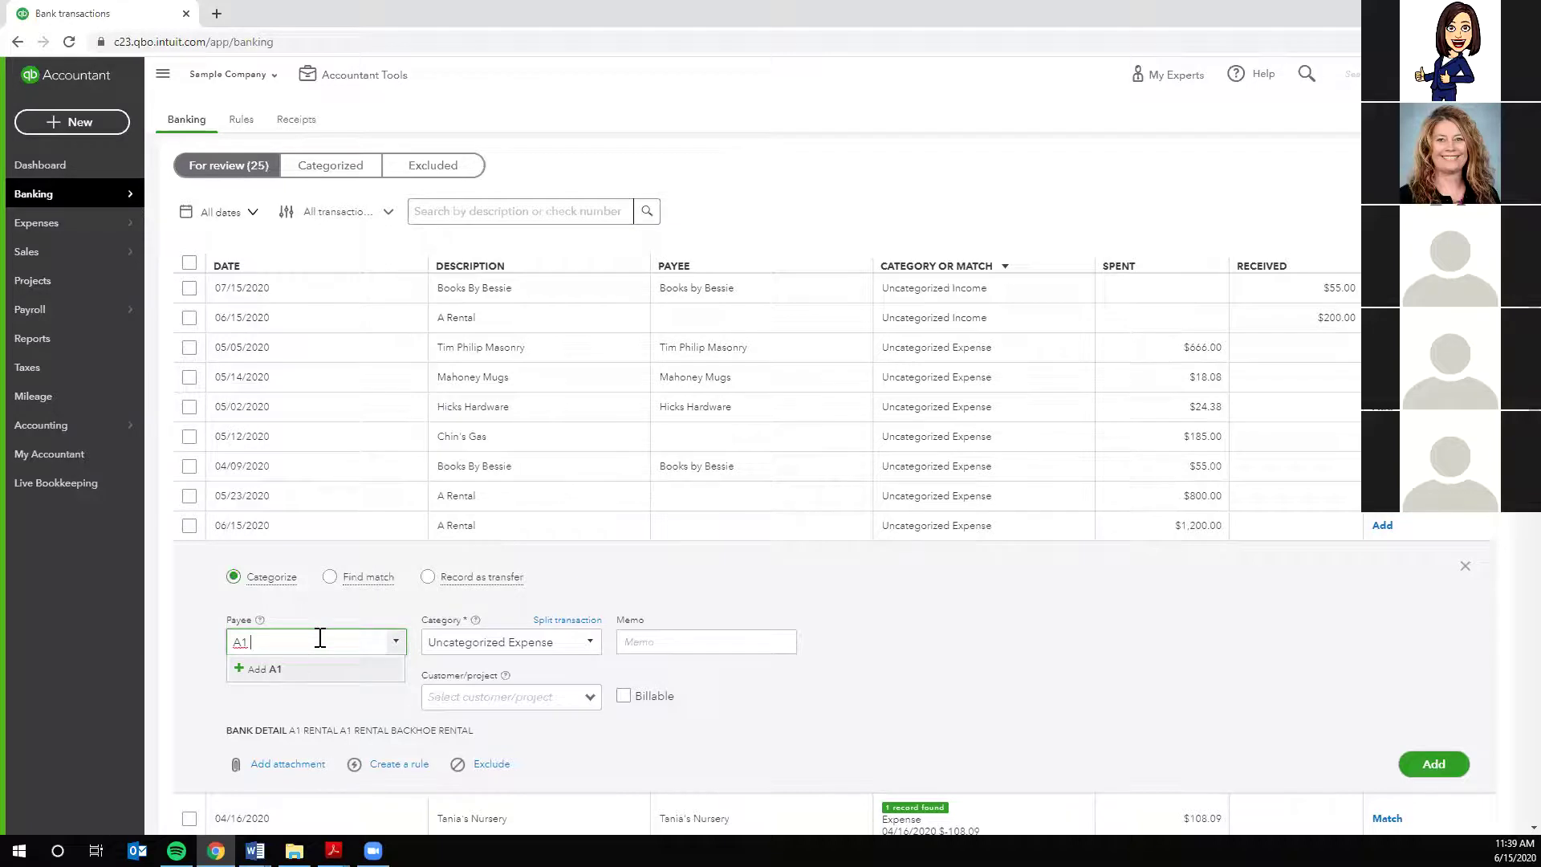
{"action": "key", "text": "BackSpace"}
{"action": "type", "text": "Rental"}
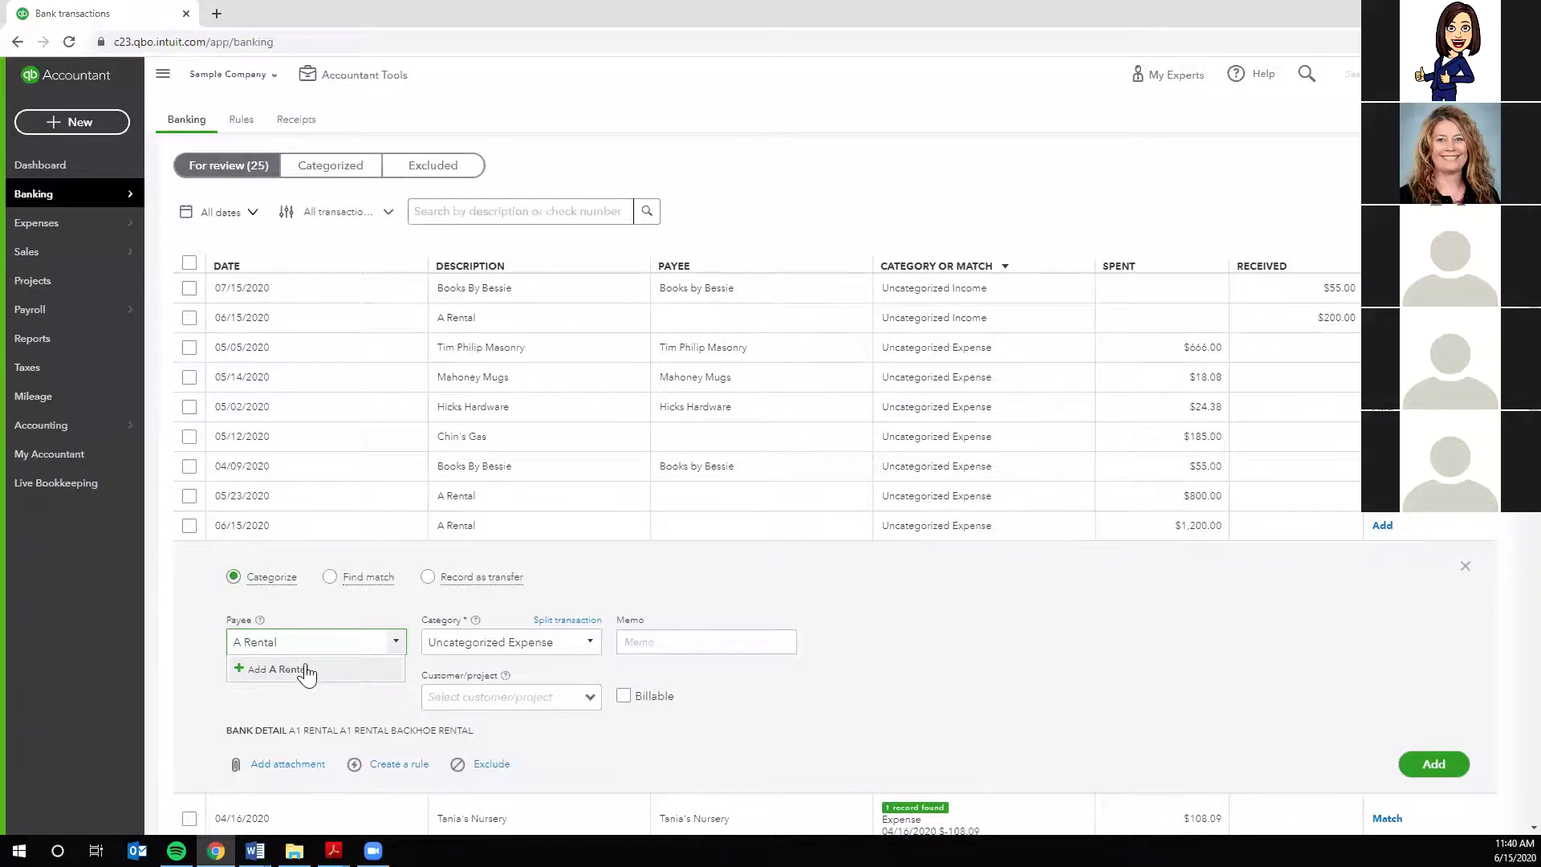
{"action": "left_click", "coordinate": [309, 670]}
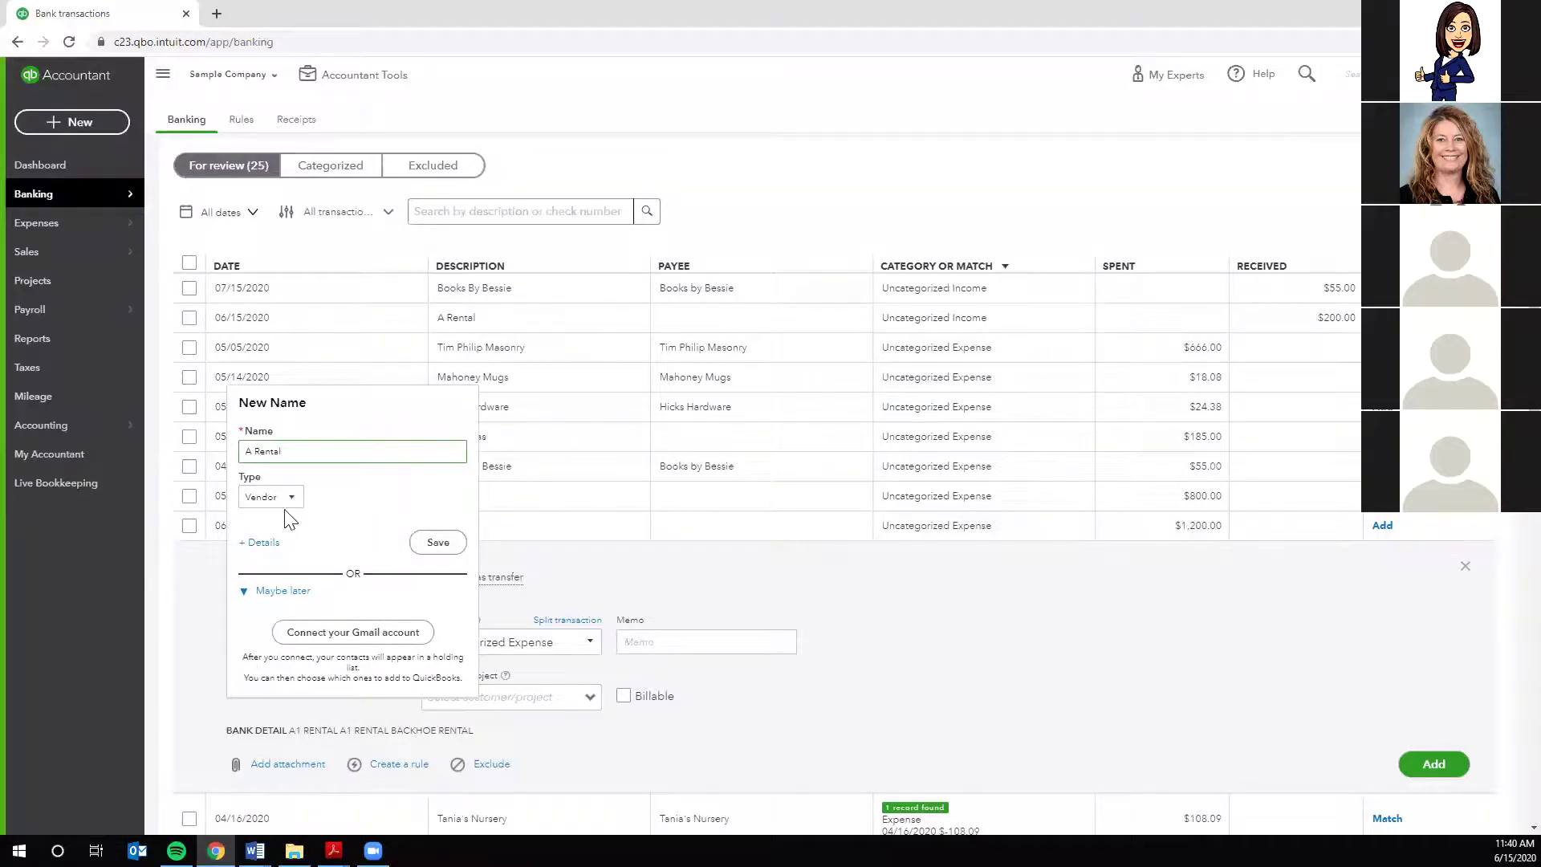
{"action": "left_click", "coordinate": [440, 544]}
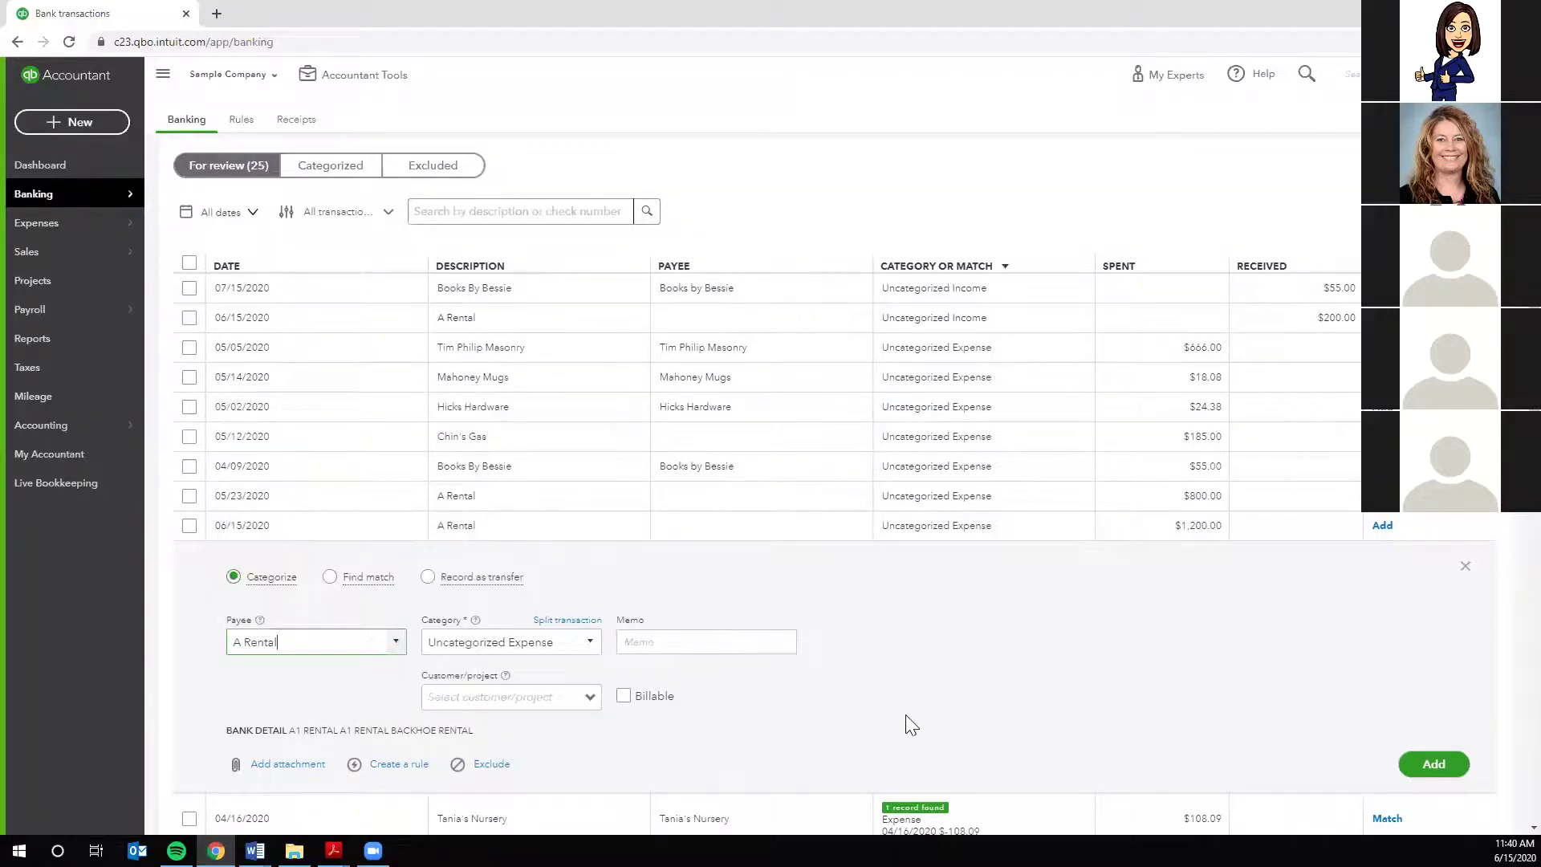
- Set the A Rental transaction's category to Equipment Rental under Job Expenses, leaving the memo blank
{"action": "left_click", "coordinate": [591, 644]}
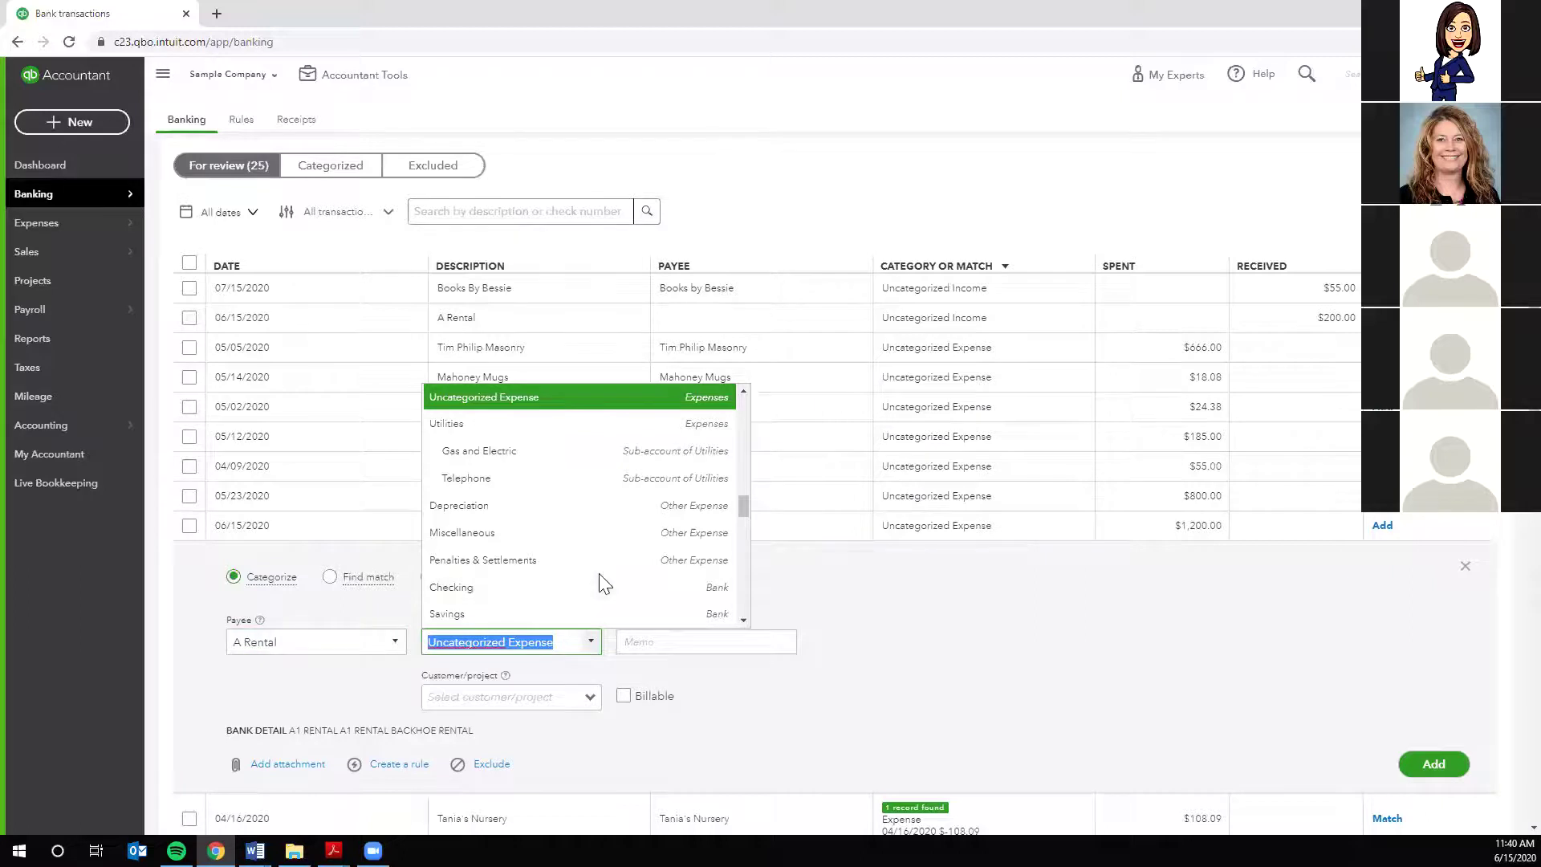
{"action": "scroll", "coordinate": [601, 584], "scroll_direction": "up", "scroll_amount": 3}
{"action": "scroll", "coordinate": [600, 585], "scroll_direction": "up", "scroll_amount": 2}
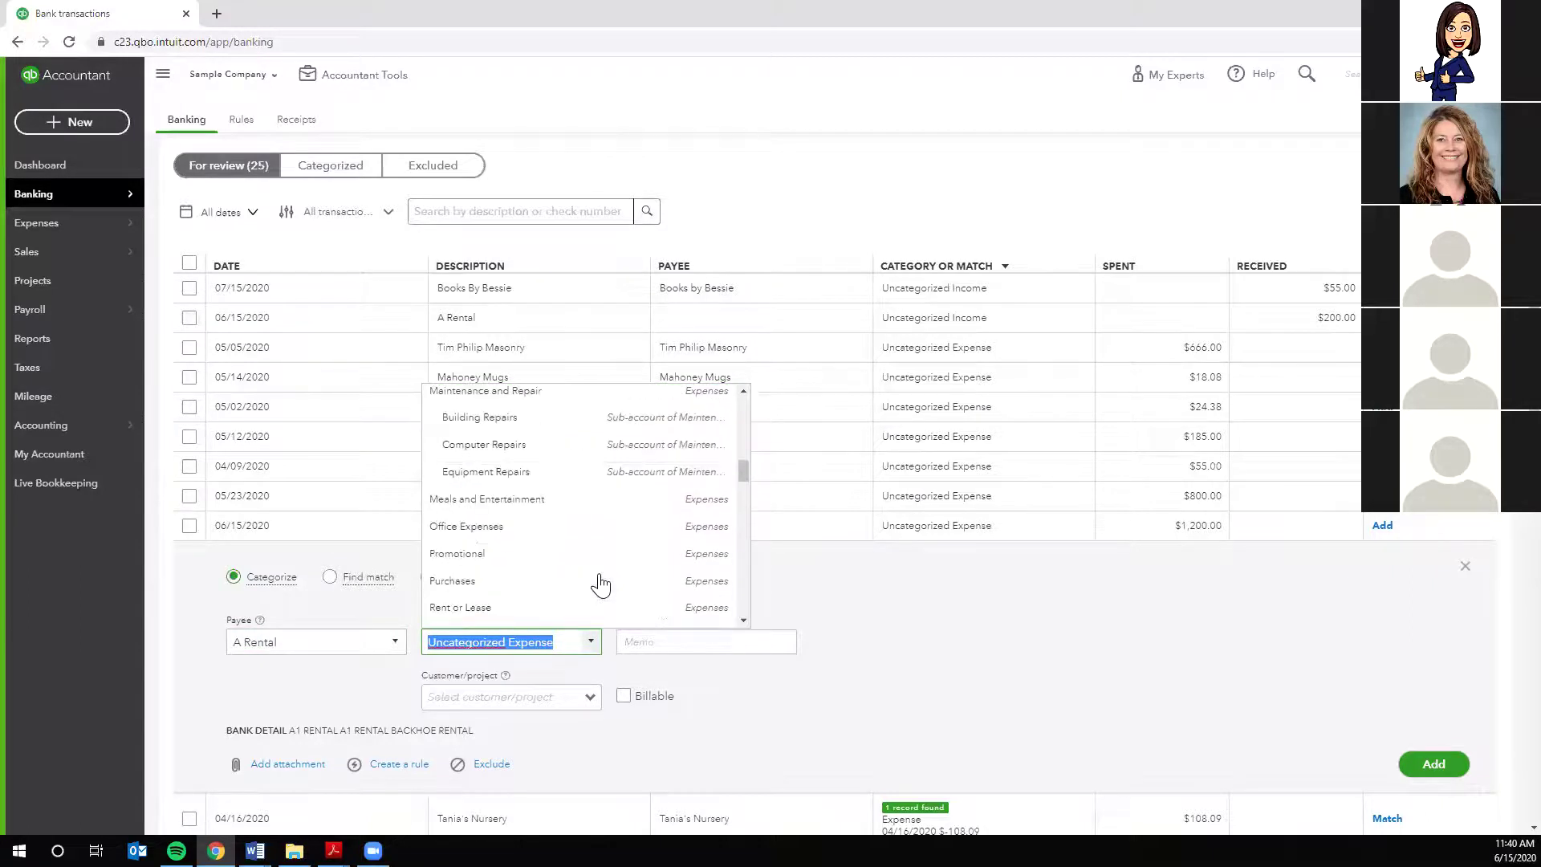
{"action": "scroll", "coordinate": [560, 508], "scroll_direction": "up", "scroll_amount": 2}
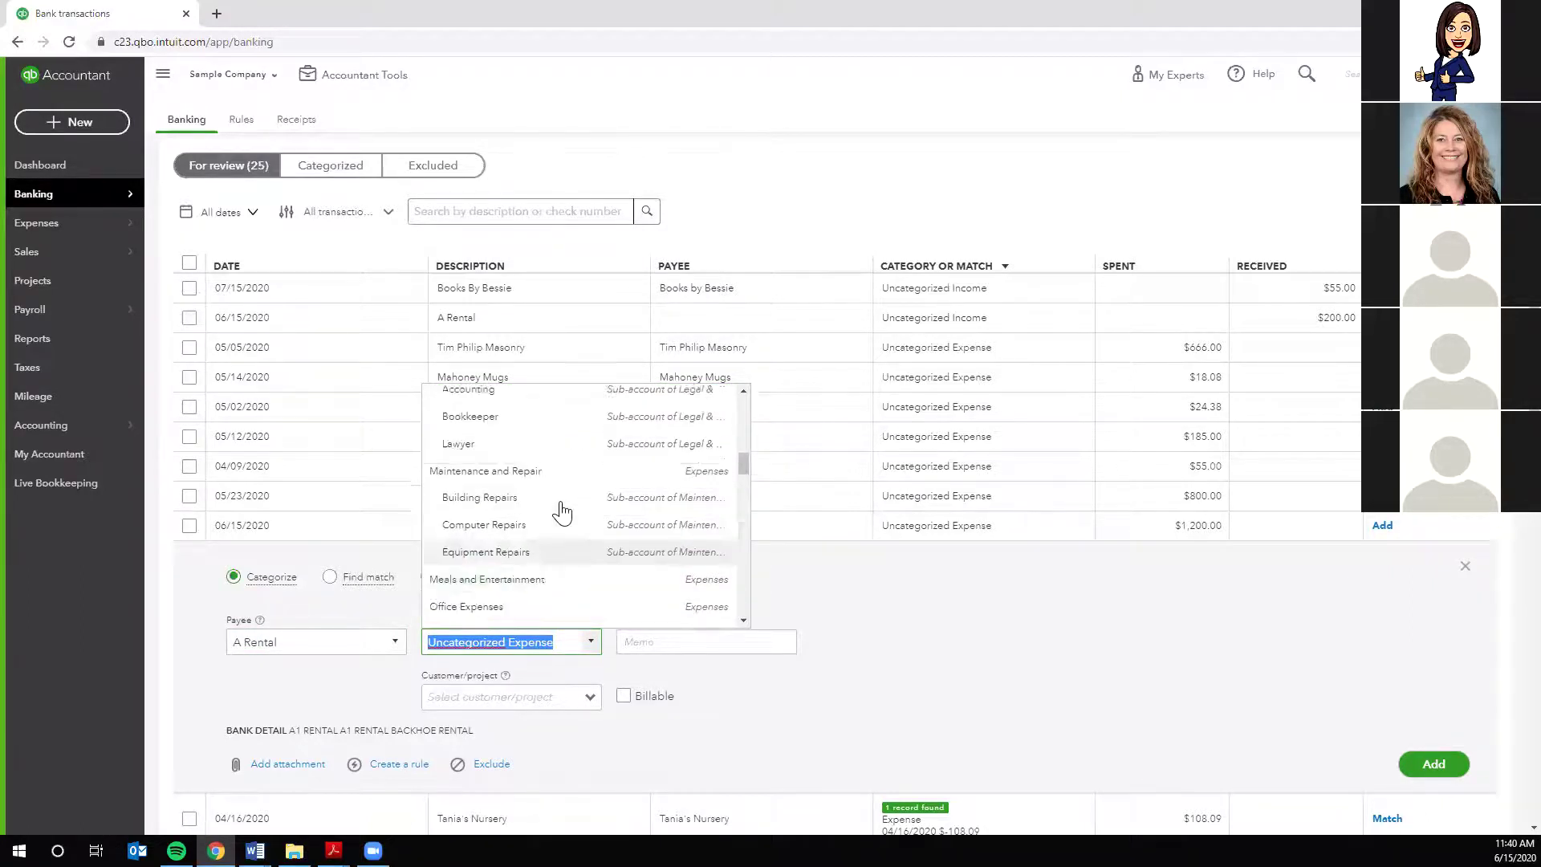
{"action": "scroll", "coordinate": [561, 511], "scroll_direction": "up", "scroll_amount": 2}
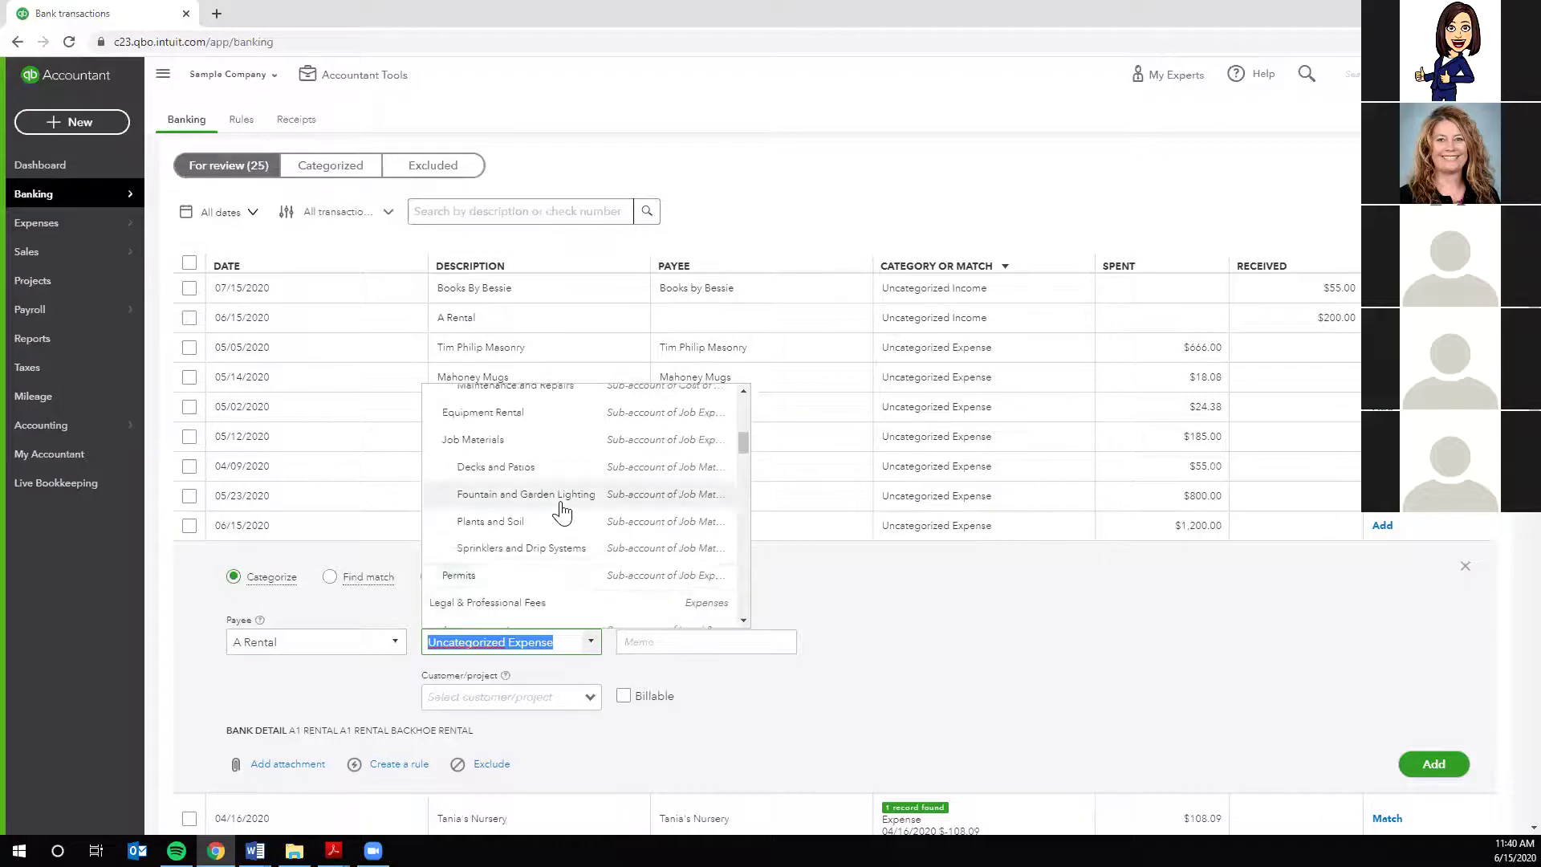
{"action": "scroll", "coordinate": [559, 511], "scroll_direction": "up", "scroll_amount": 1}
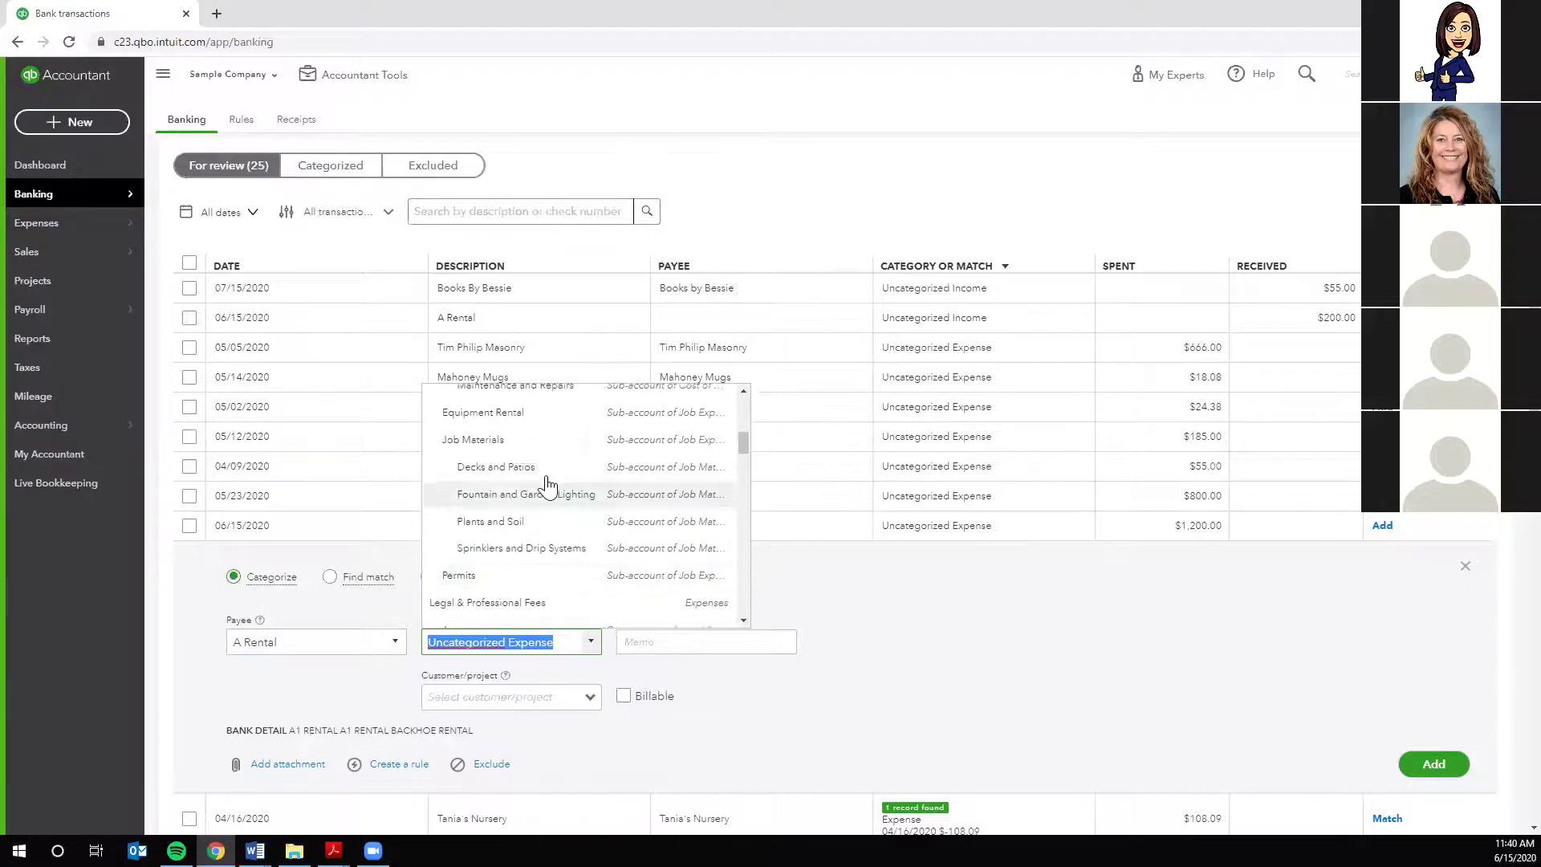
{"action": "left_click", "coordinate": [511, 412]}
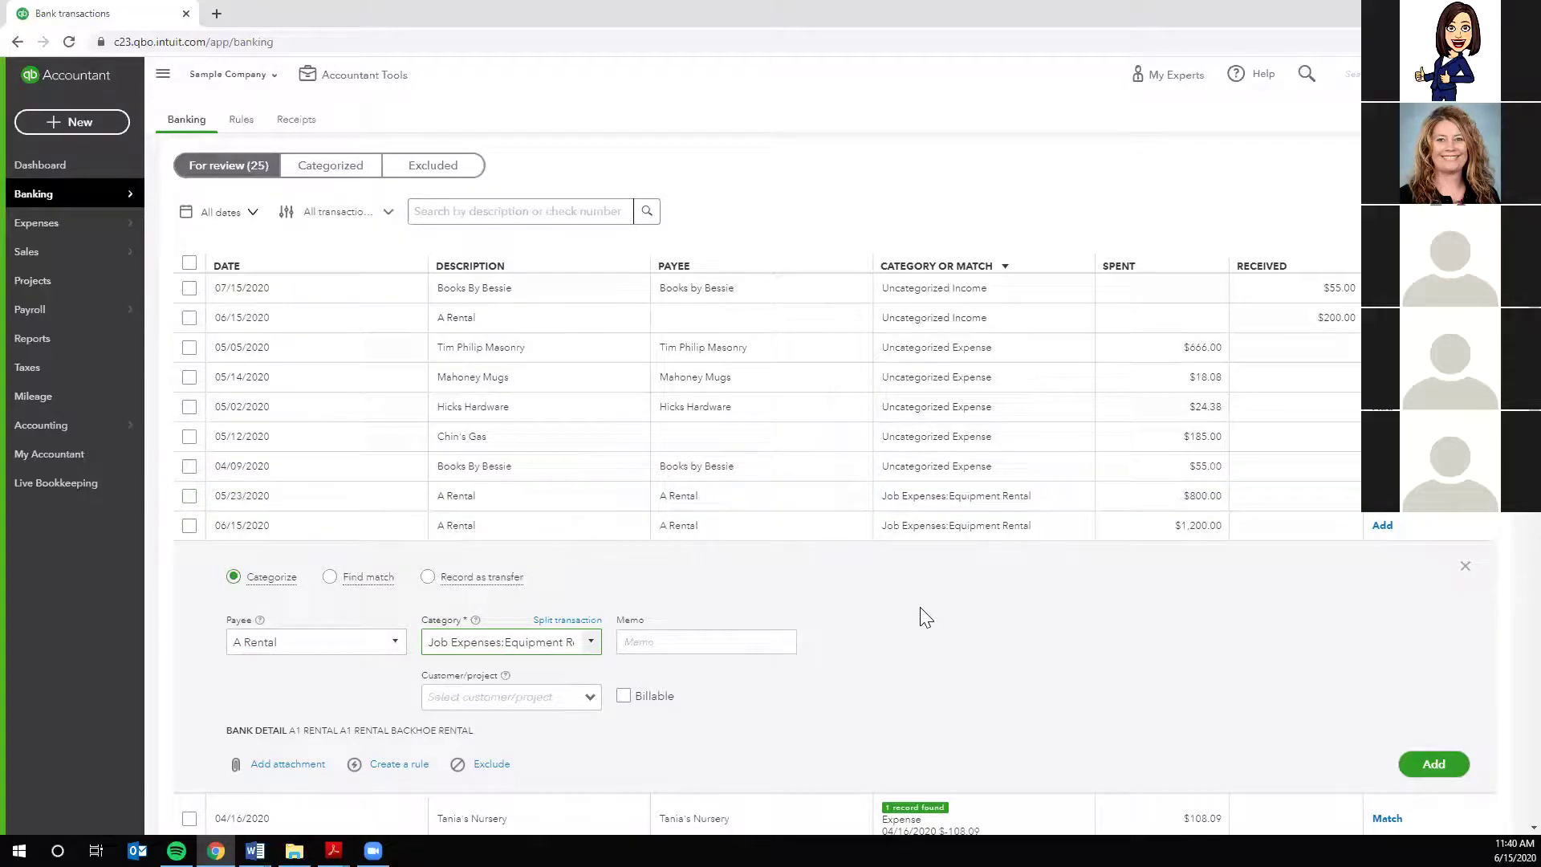
{"action": "left_click", "coordinate": [673, 641]}
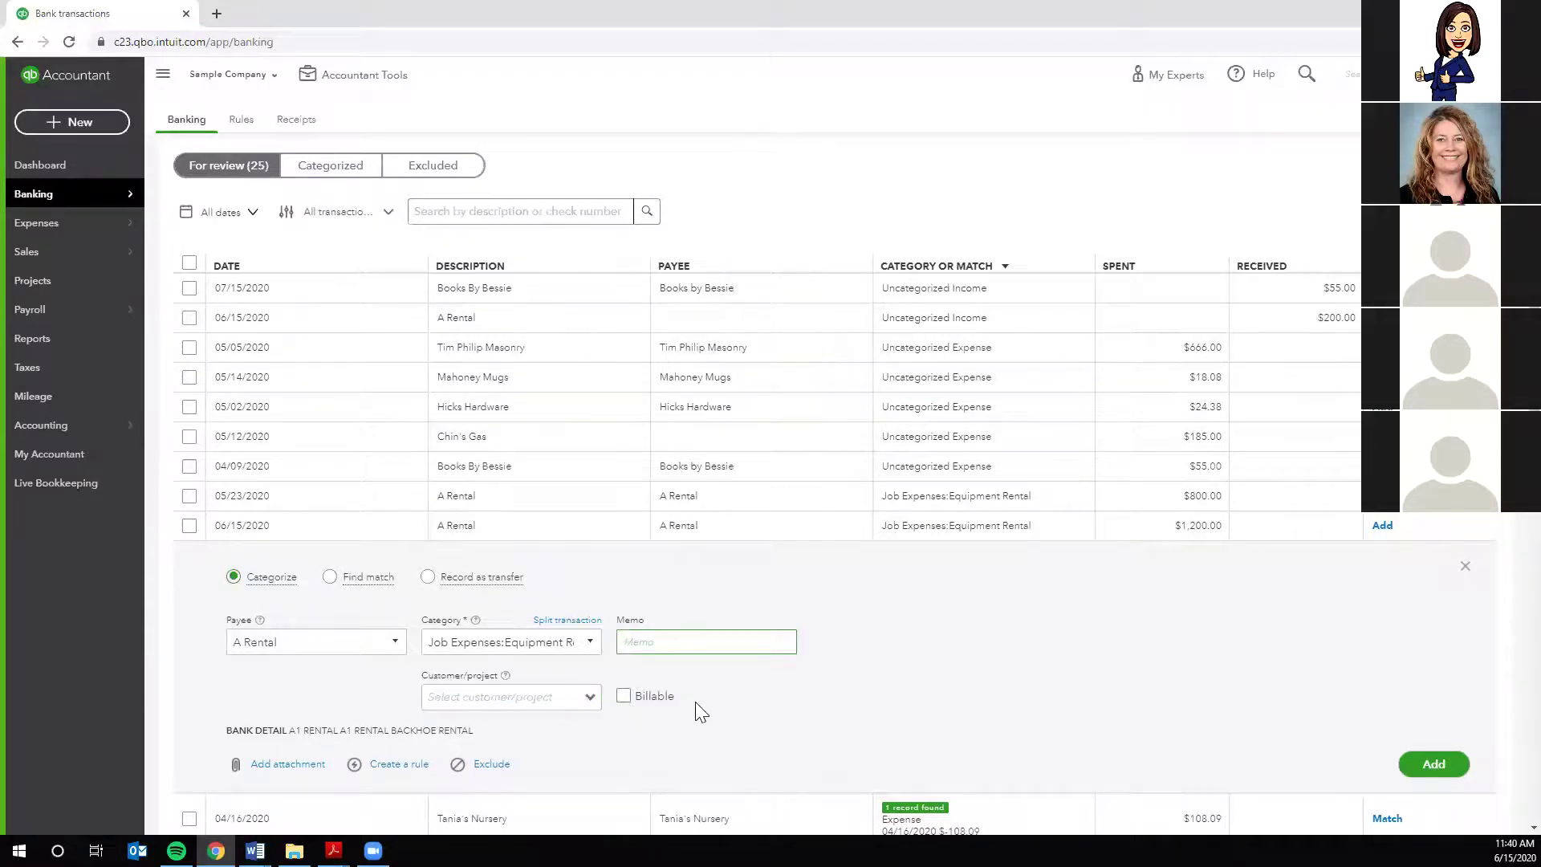
- Start a bank rule from the A Rental transaction and limit it to money out of the Mastercard account only
{"action": "scroll", "coordinate": [945, 668], "scroll_direction": "down", "scroll_amount": 2}
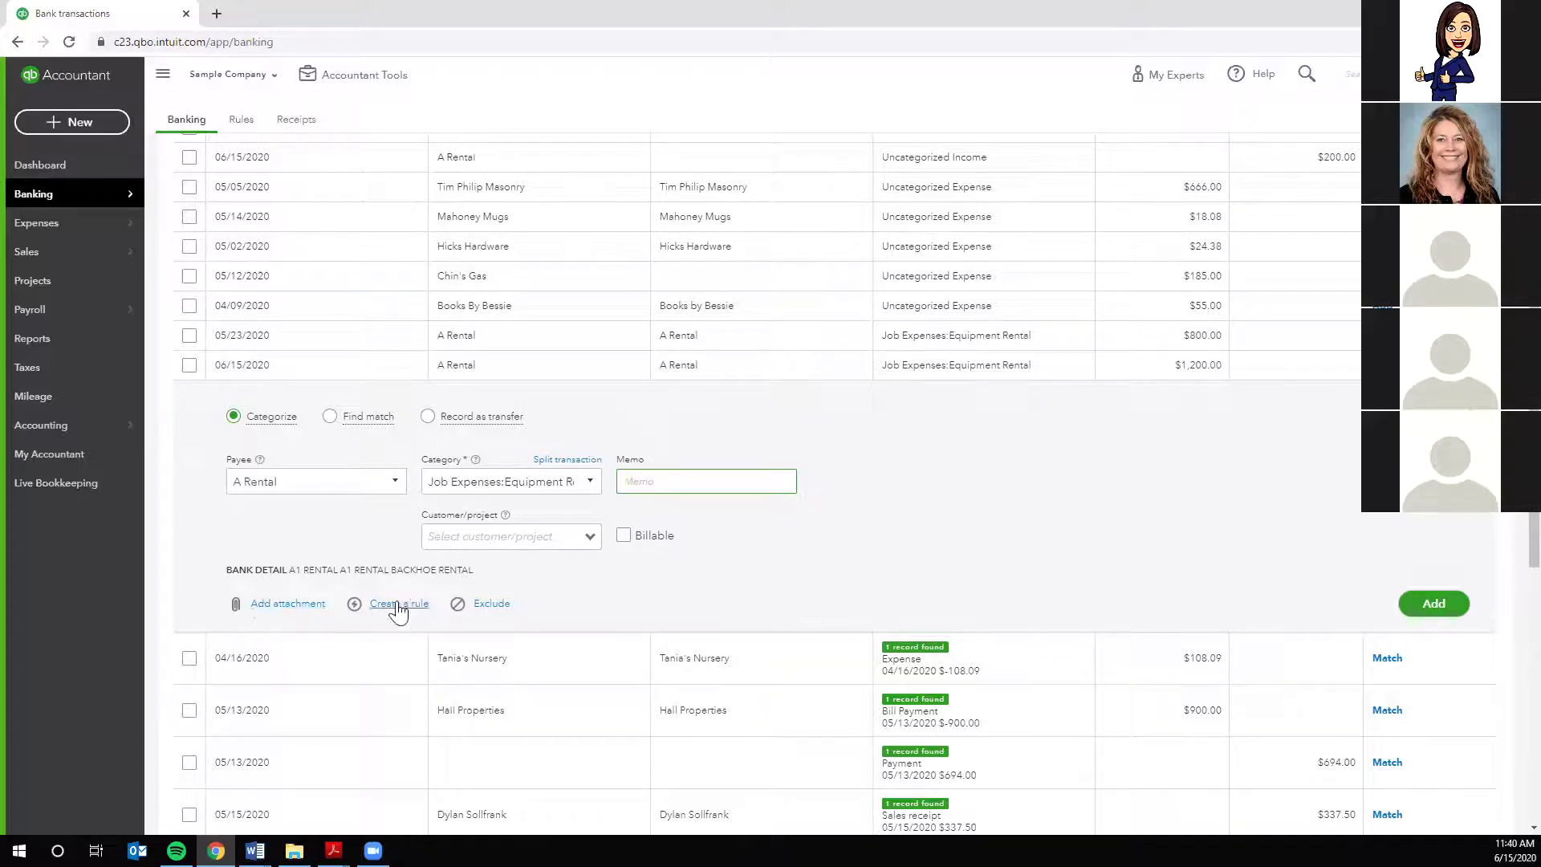
{"action": "left_click", "coordinate": [405, 605]}
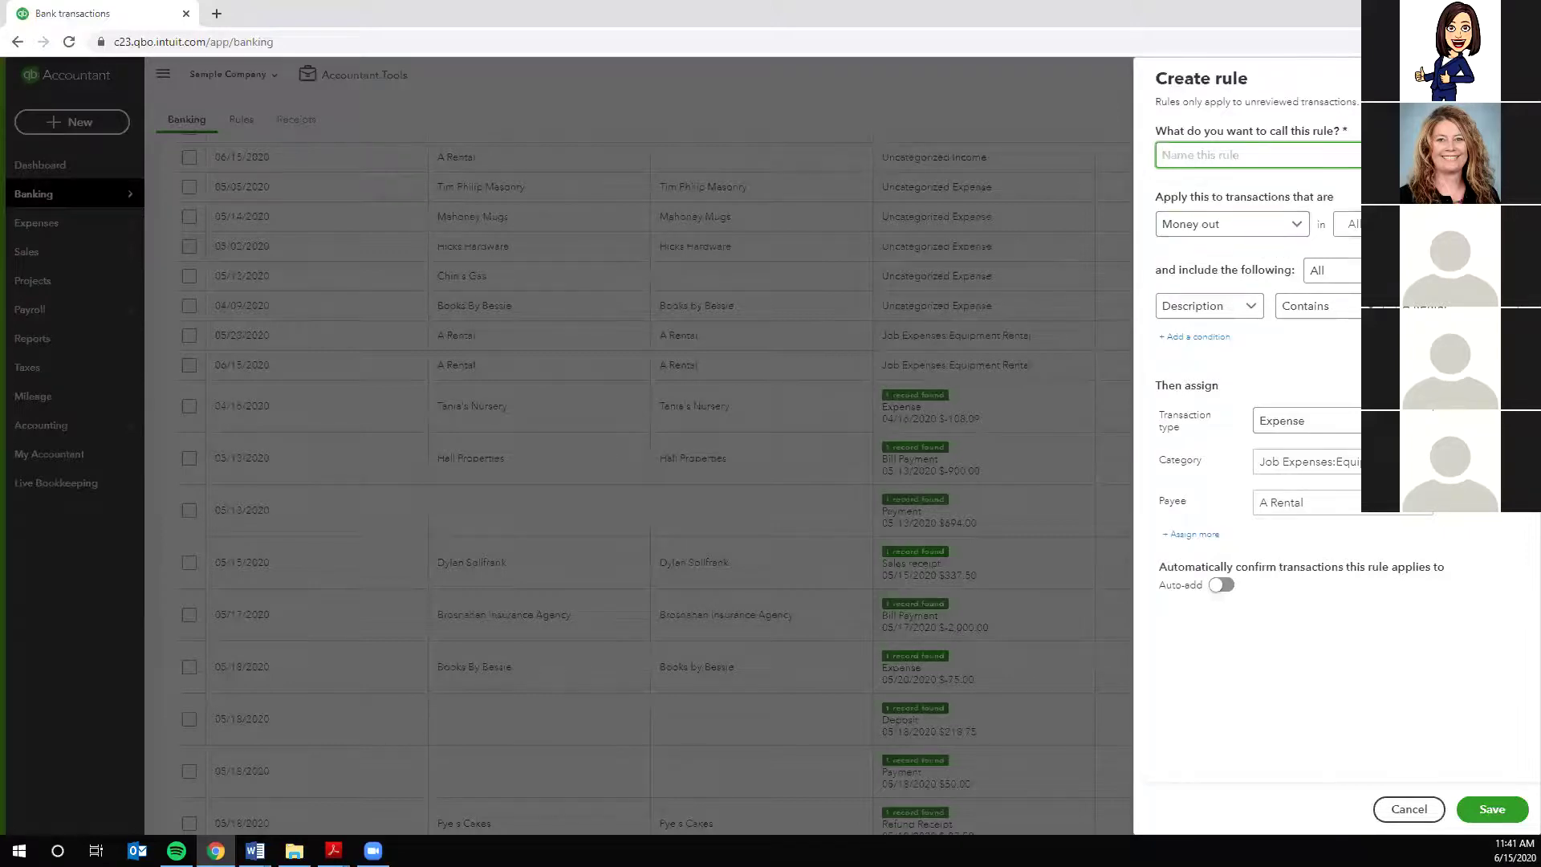
{"action": "left_click", "coordinate": [1449, 152]}
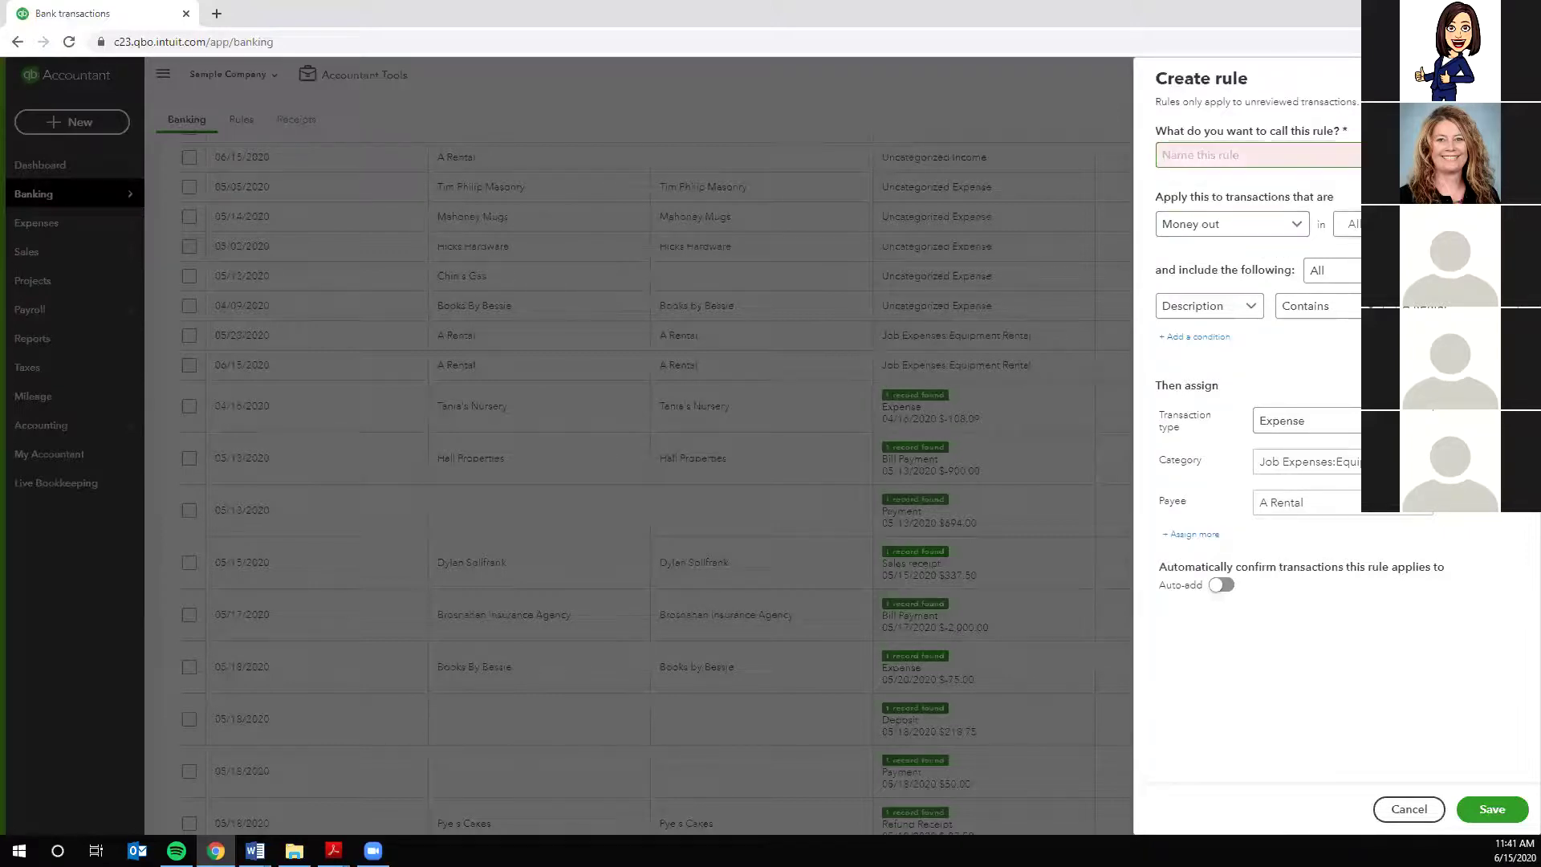
{"action": "left_click", "coordinate": [1426, 224]}
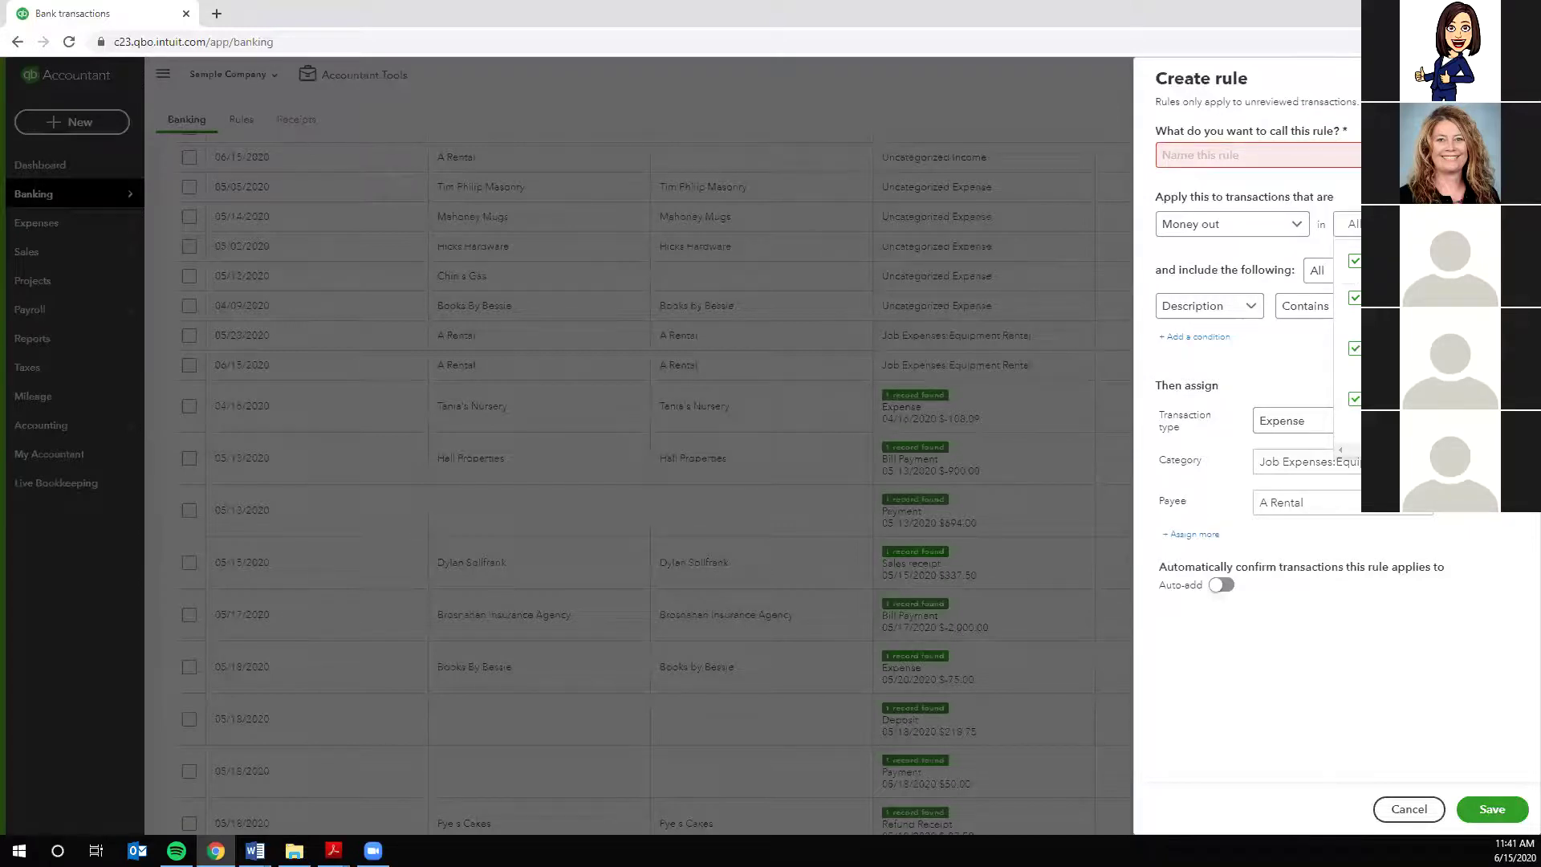
{"action": "left_click", "coordinate": [1355, 261]}
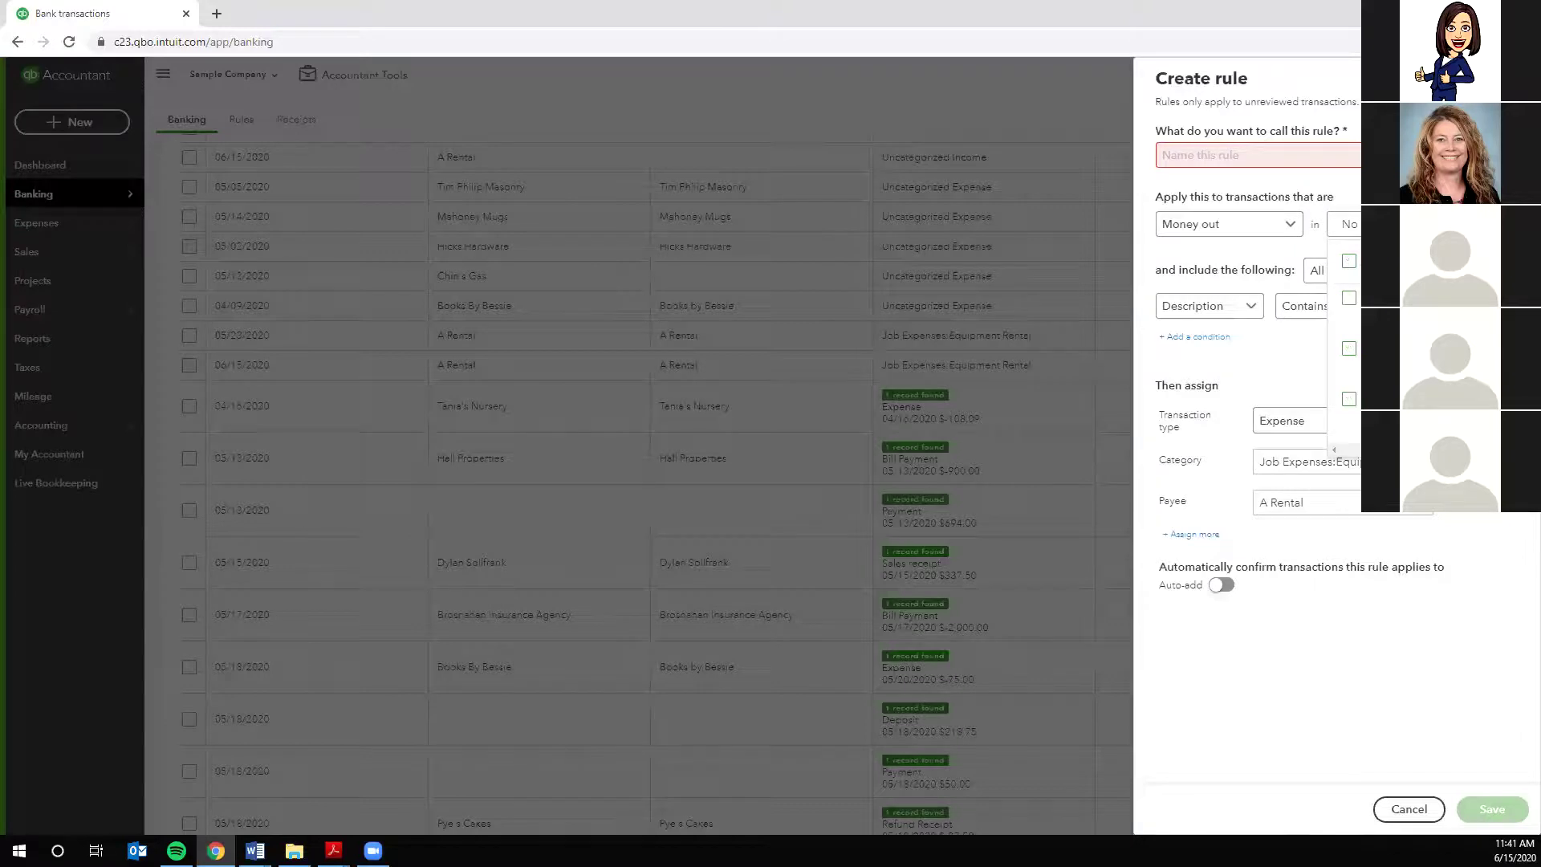
{"action": "left_click", "coordinate": [1348, 399]}
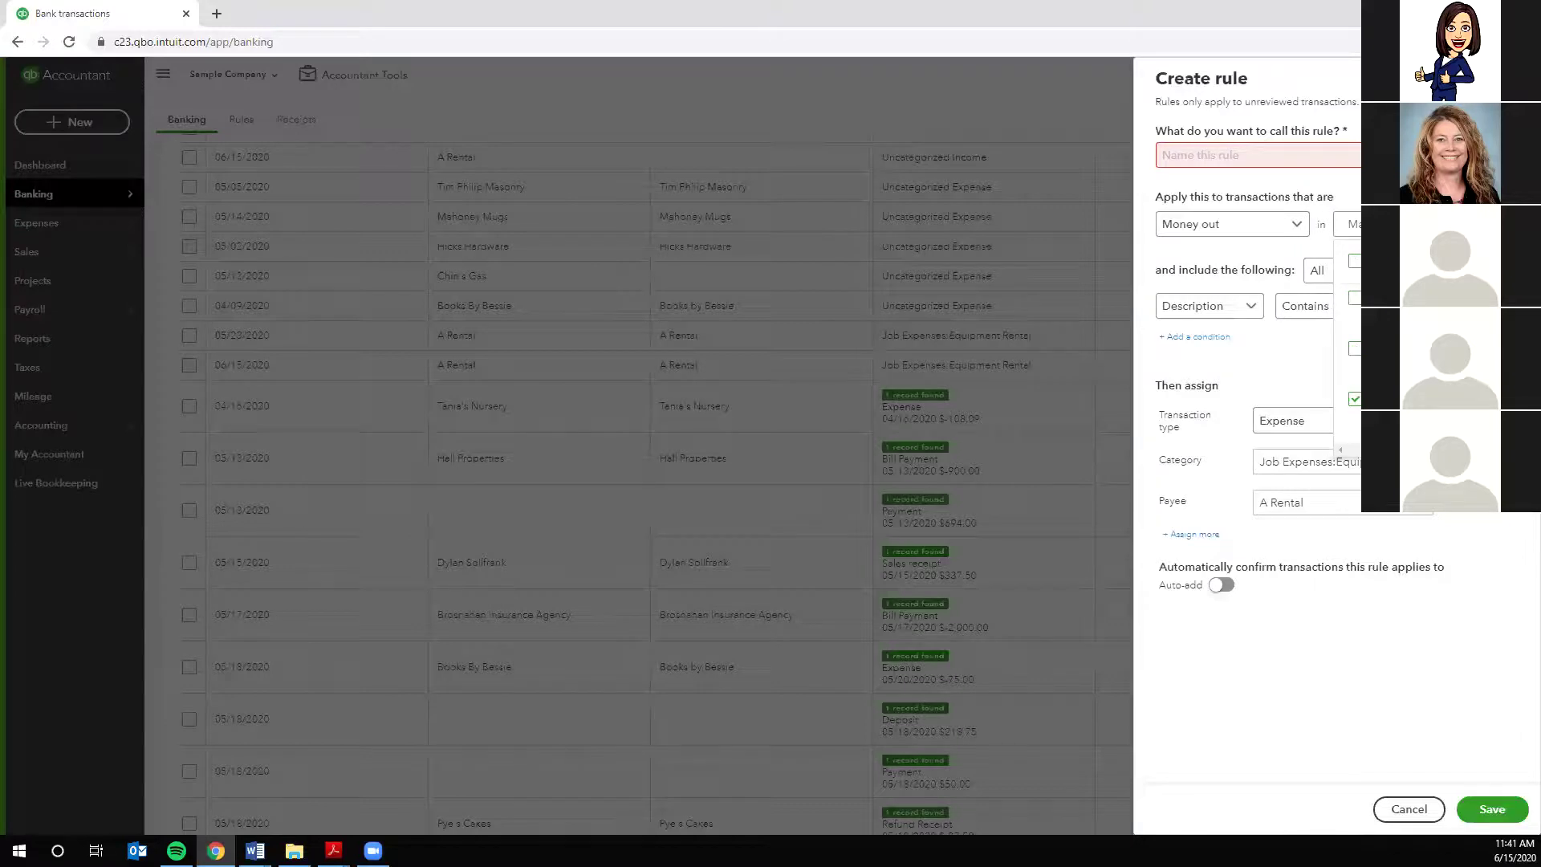
{"action": "key", "text": "Escape"}
- Name the rule A Rental - Equipment, keeping it set to match all conditions with the Description field as the criterion
{"action": "left_click", "coordinate": [1200, 155]}
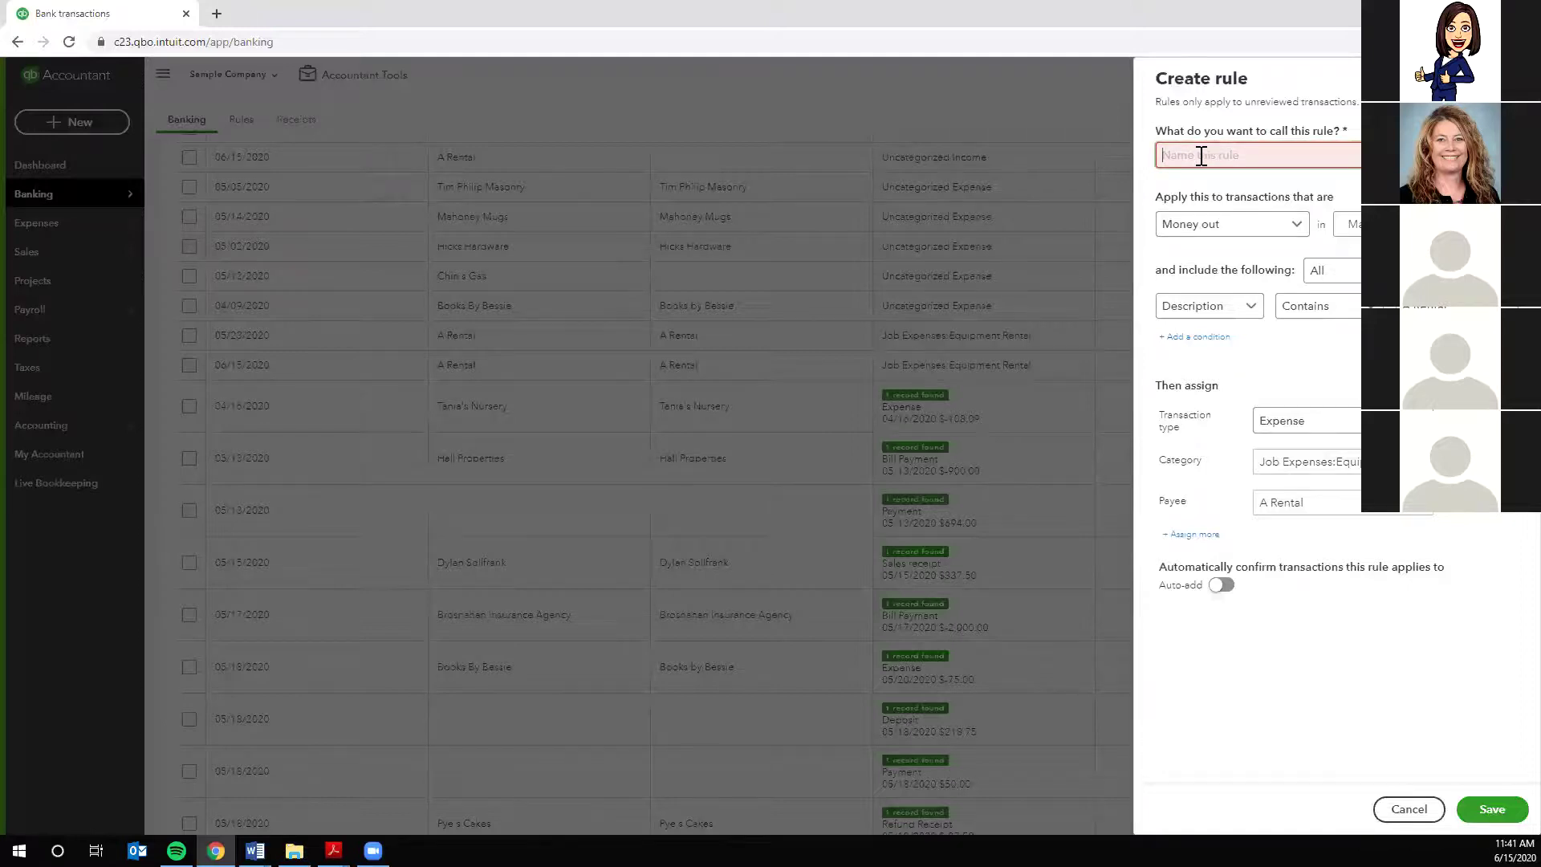
{"action": "type", "text": "A"}
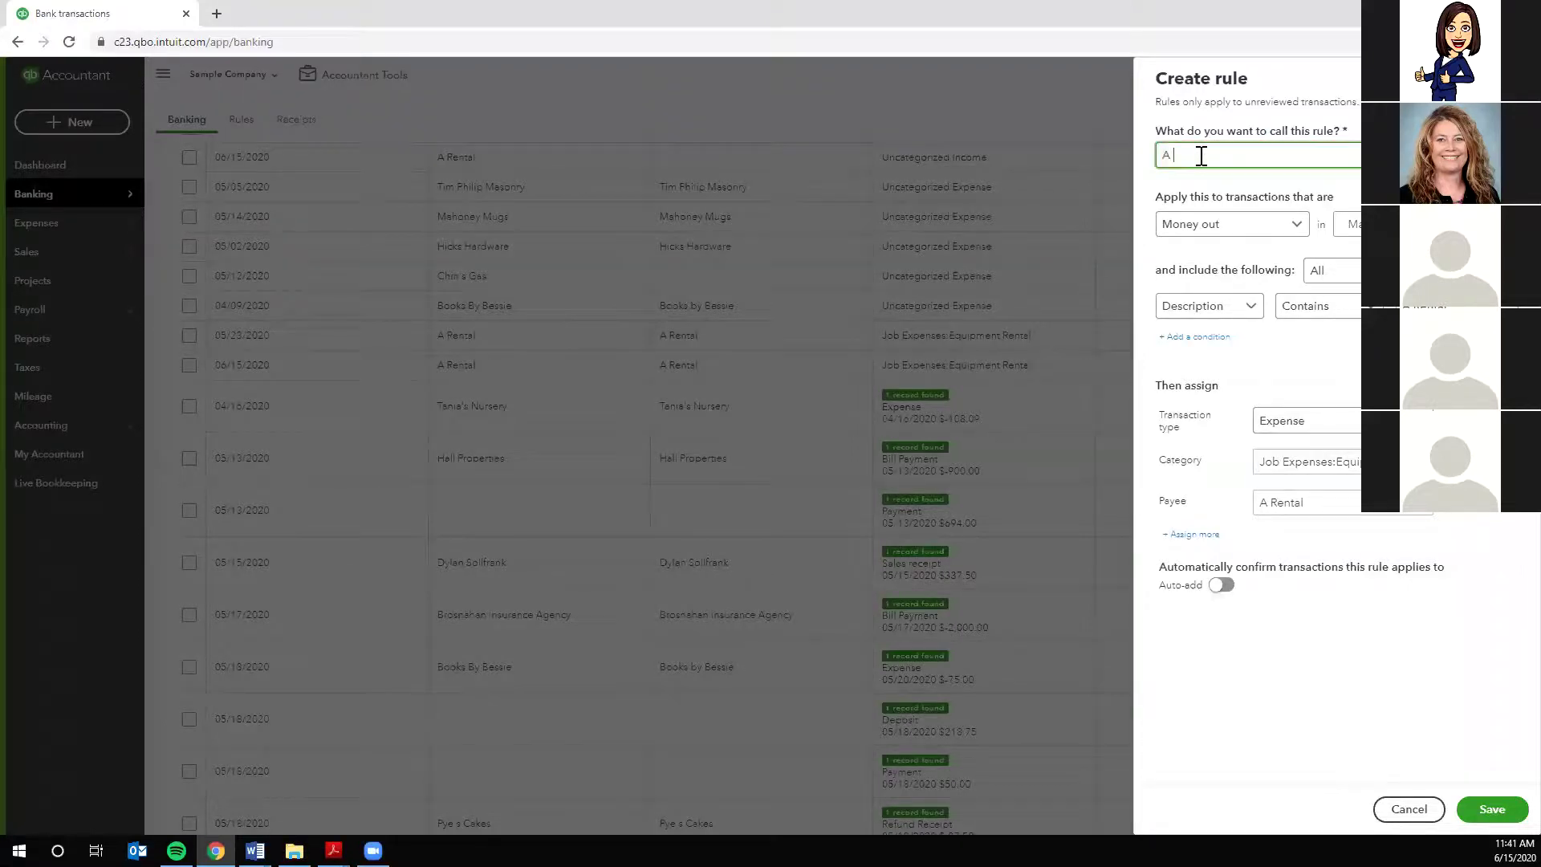
{"action": "type", "text": " Rental - Equipment"}
{"action": "left_click", "coordinate": [1367, 271]}
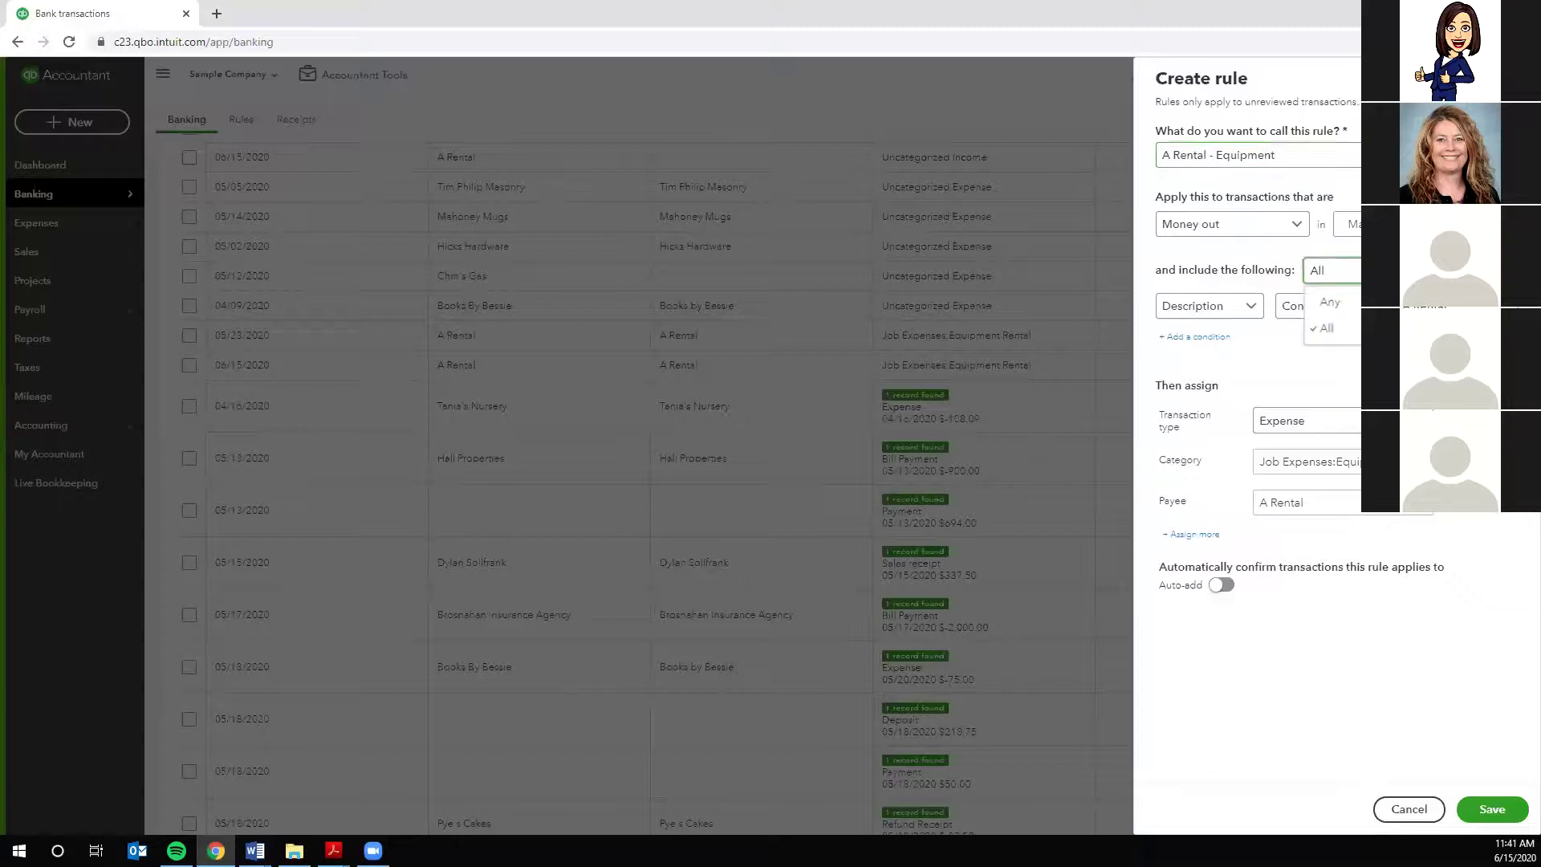
{"action": "left_click", "coordinate": [1325, 328]}
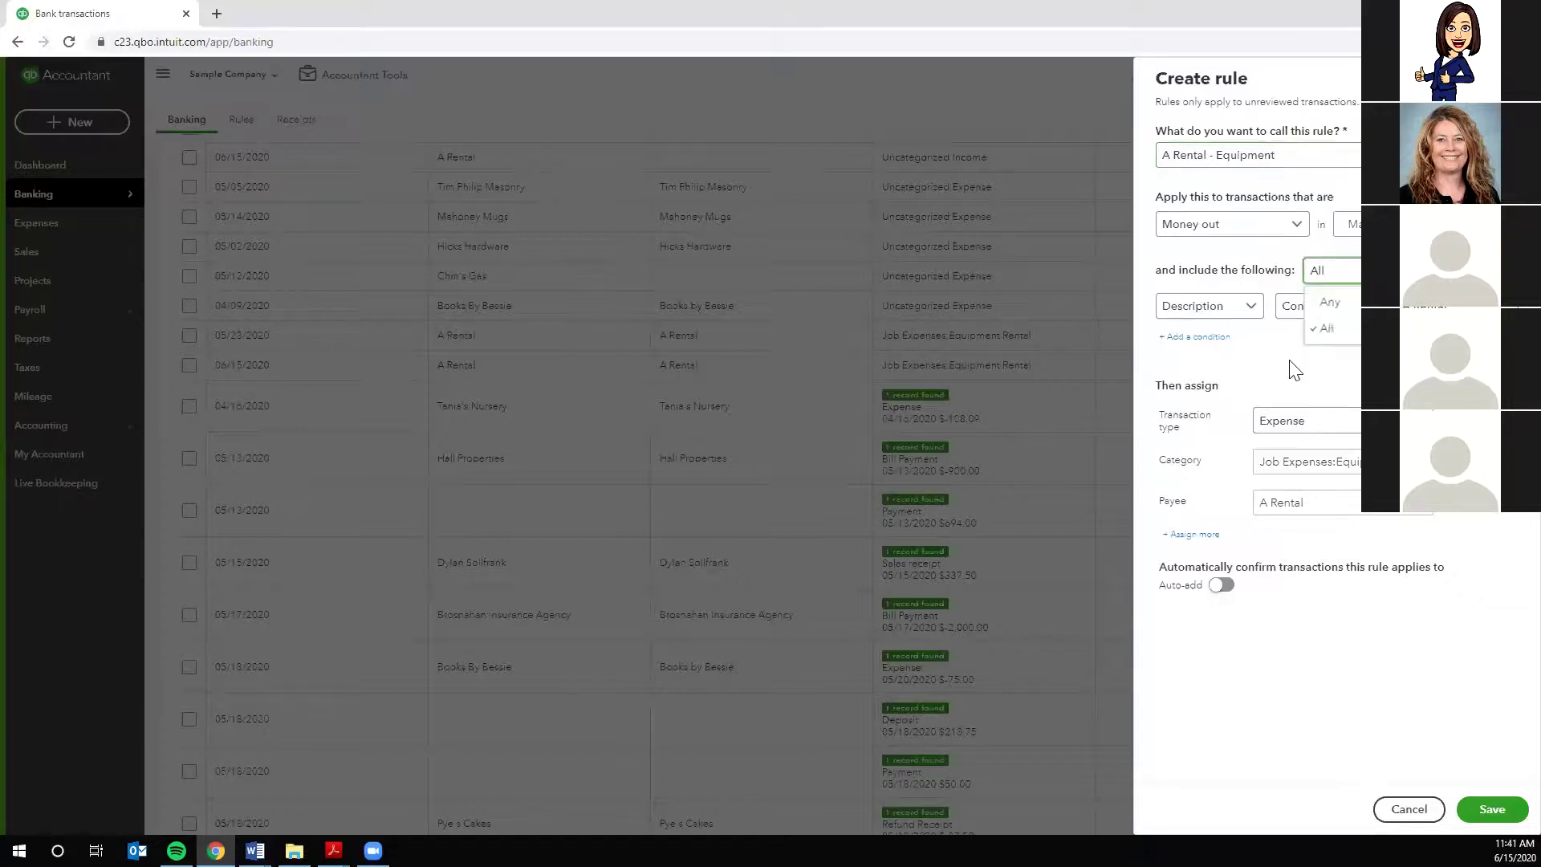
{"action": "left_click", "coordinate": [1246, 312]}
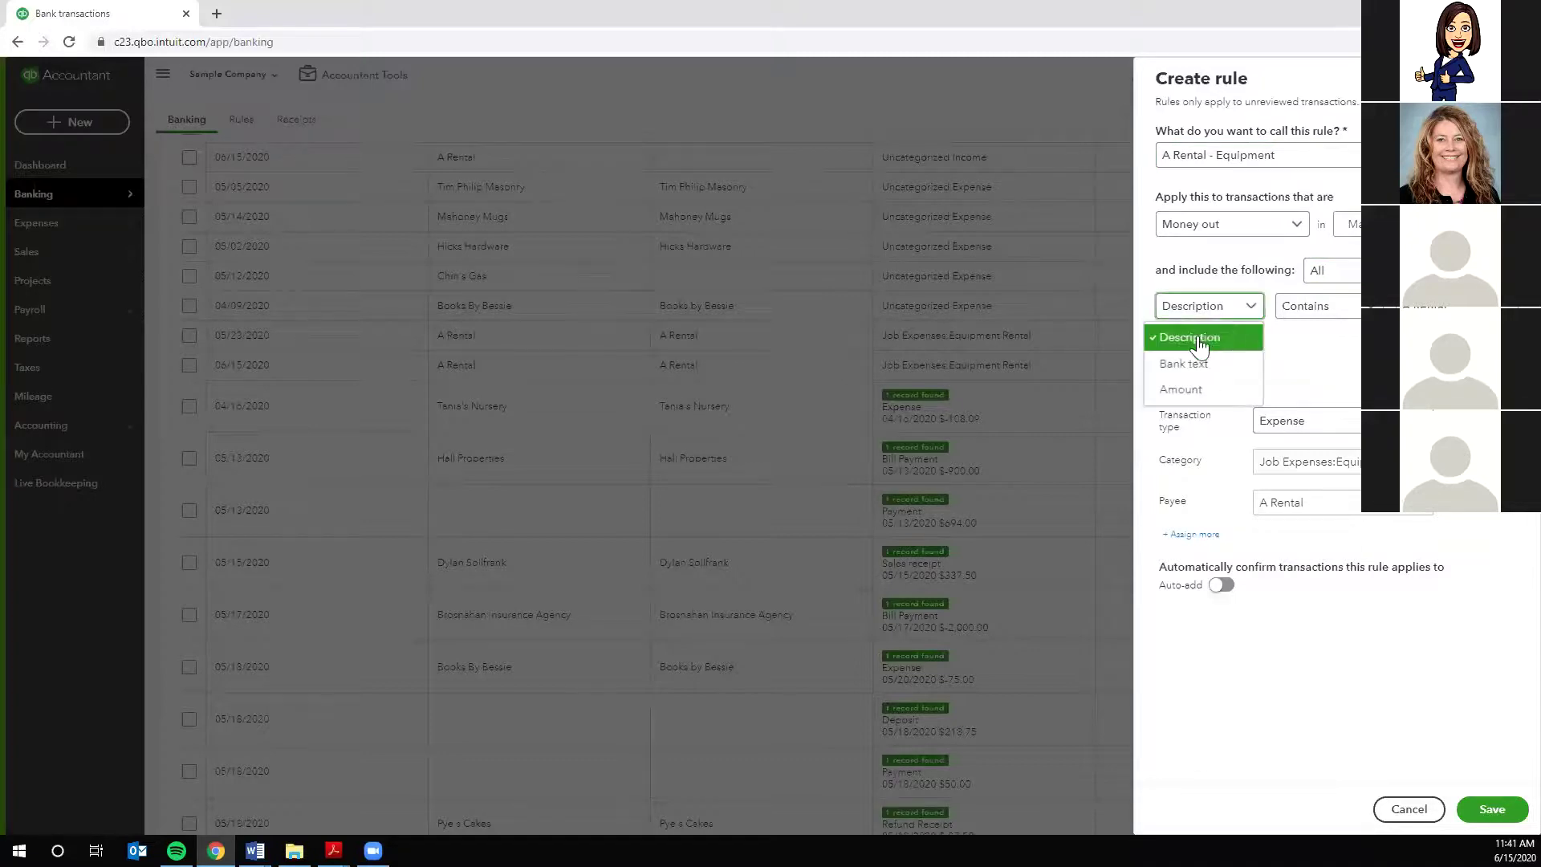
{"action": "left_click", "coordinate": [1326, 371]}
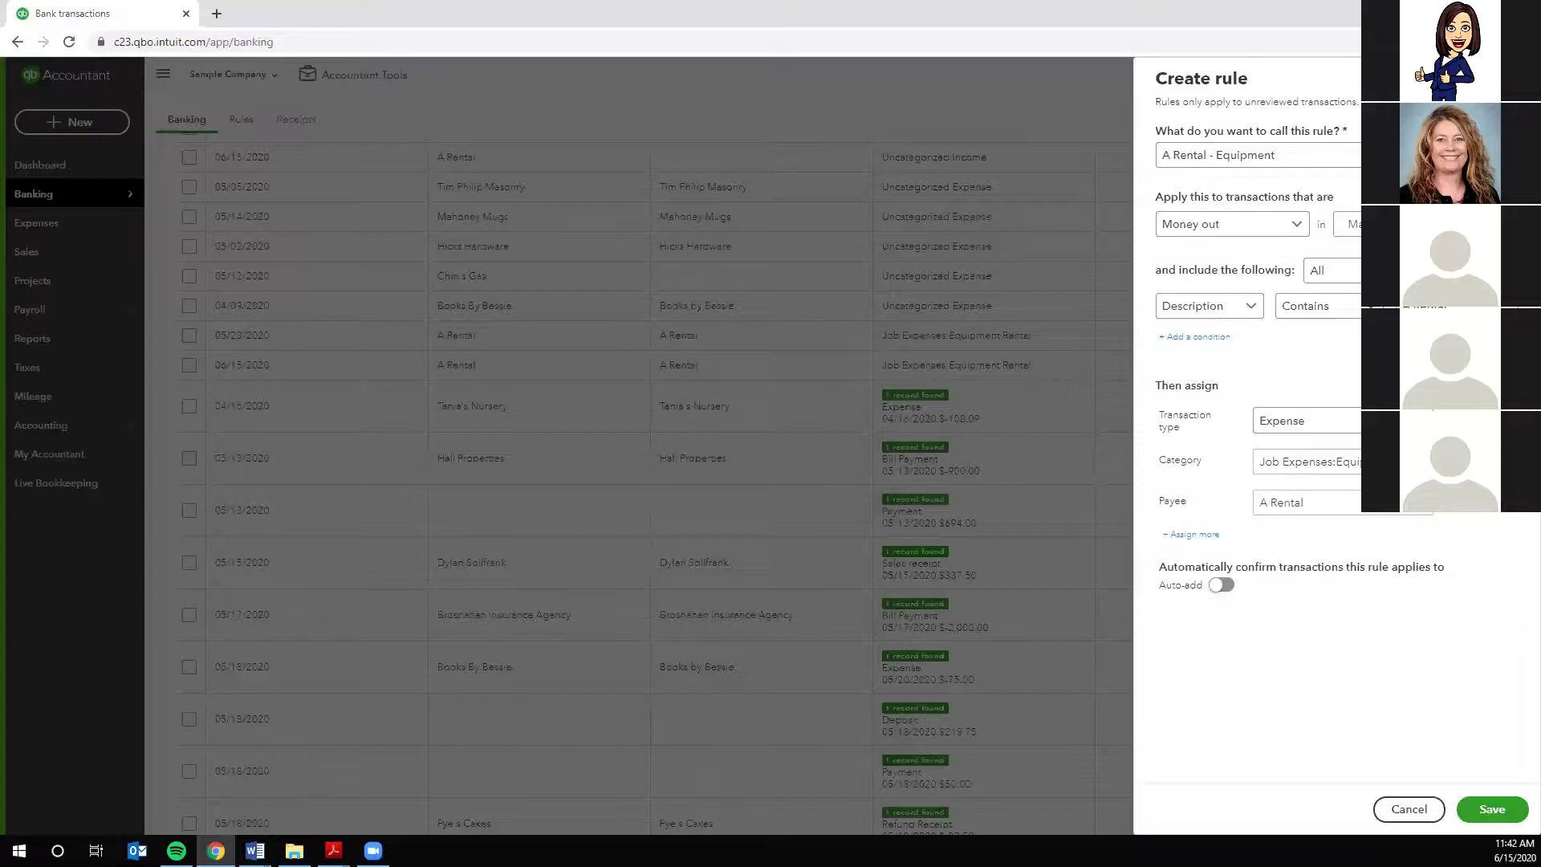
- Try splitting the rule's category by amount, look over the split details, and remove the second split line
{"action": "left_click", "coordinate": [1467, 461]}
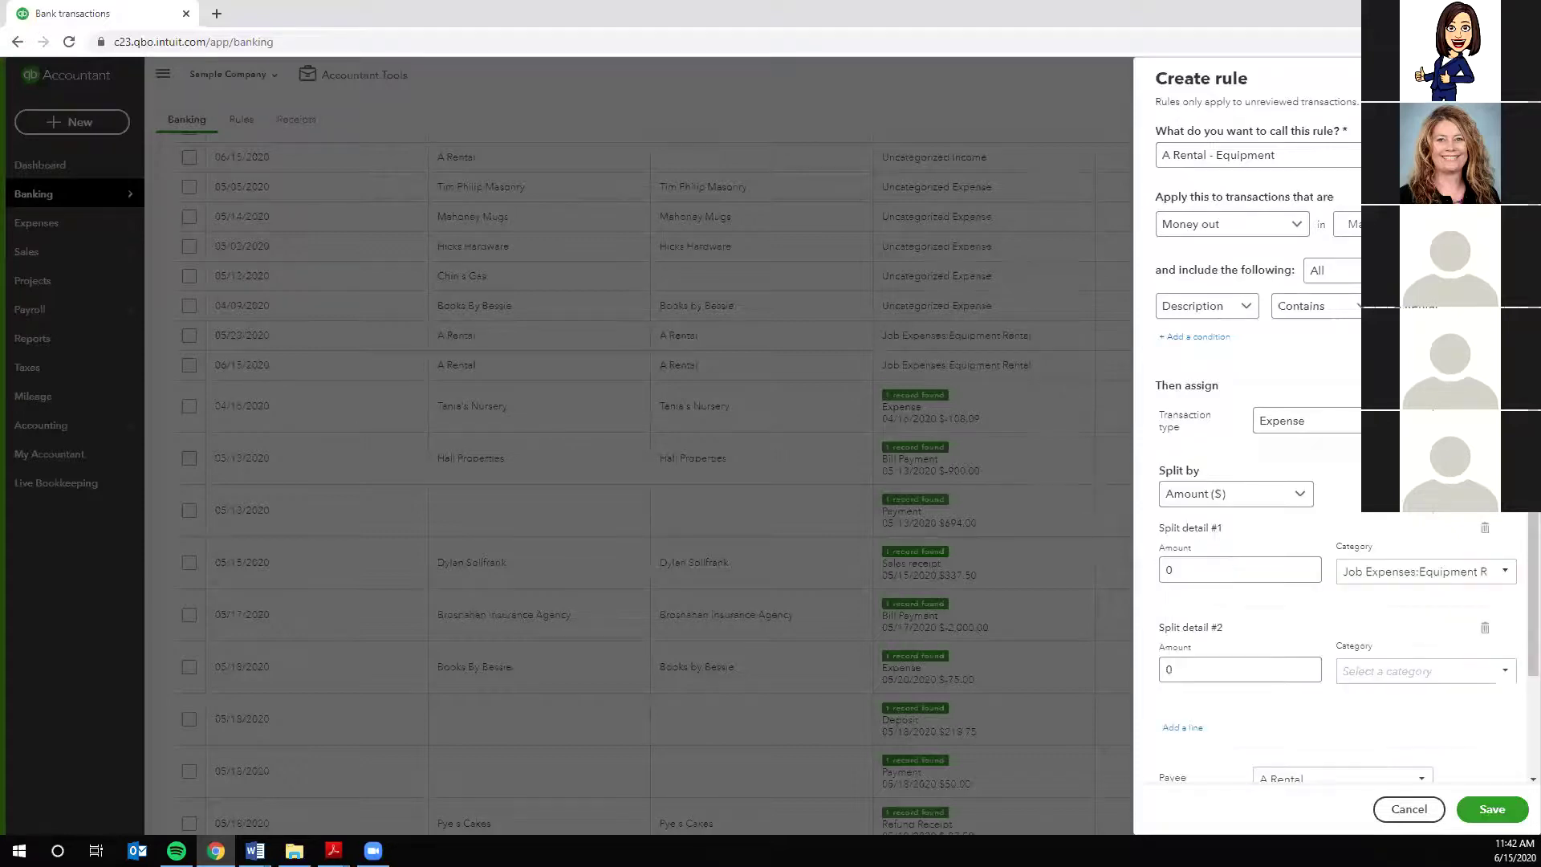
{"action": "left_click", "coordinate": [1299, 501]}
{"action": "left_click", "coordinate": [1202, 570]}
{"action": "scroll", "coordinate": [1305, 638], "scroll_direction": "down", "scroll_amount": 3}
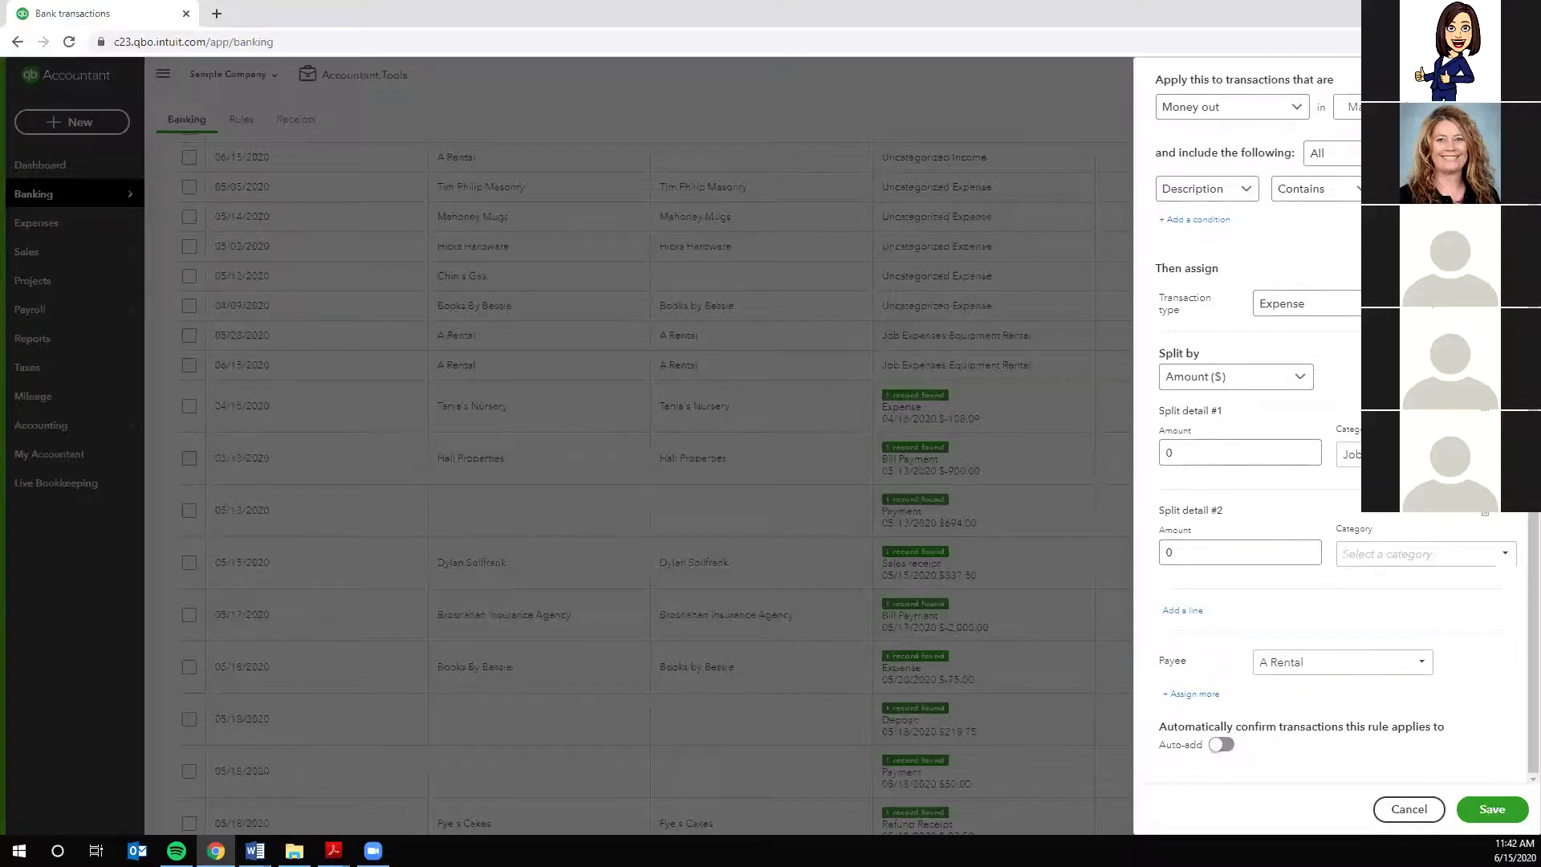
{"action": "left_click", "coordinate": [1484, 511]}
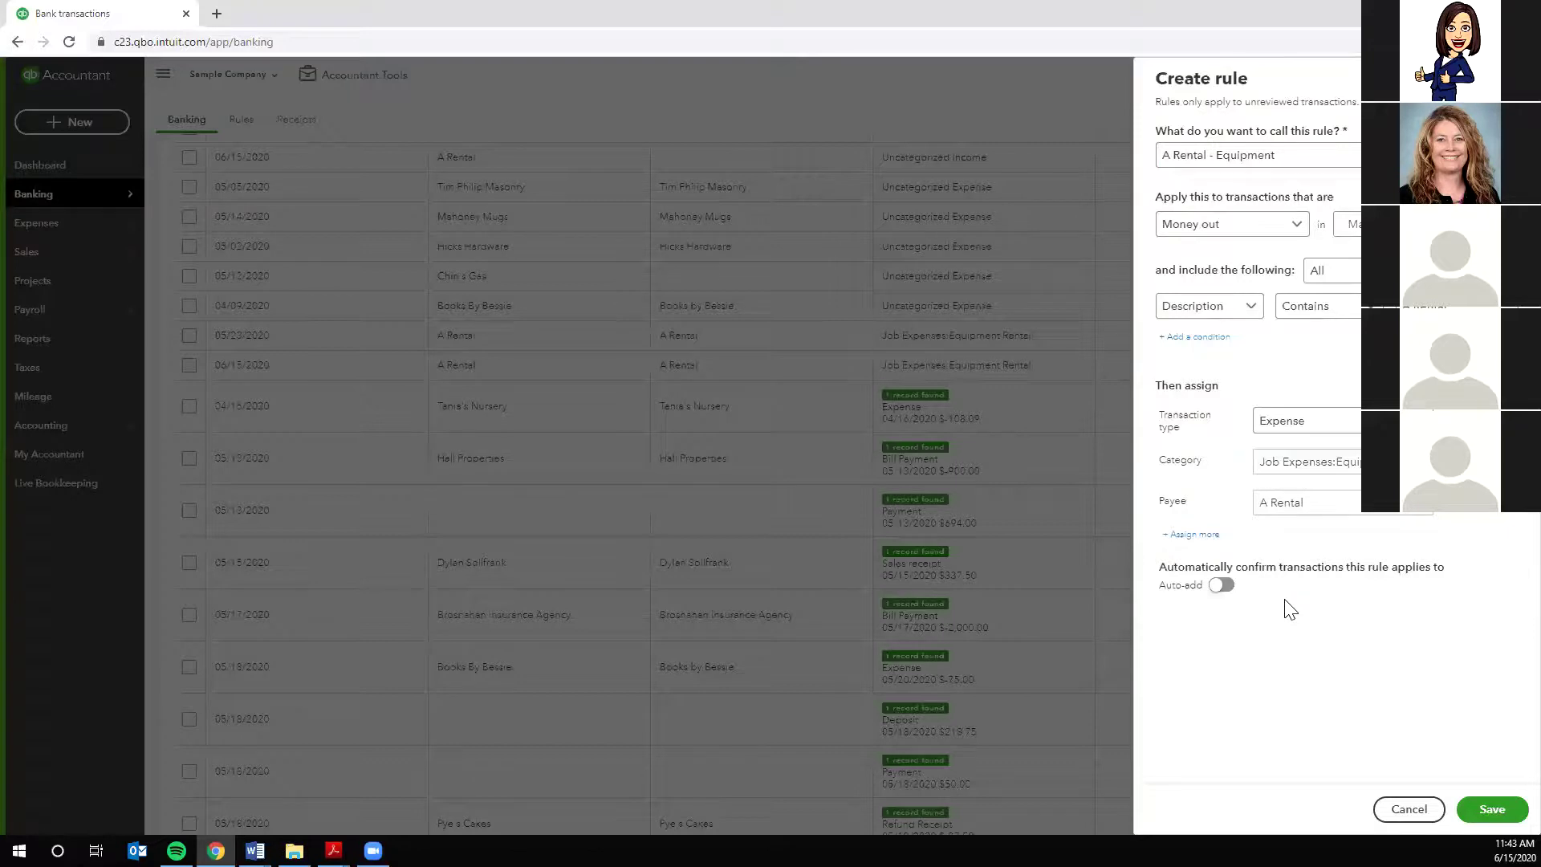
- Save the A Rental - Equipment rule and open the list of bank rules to review it
{"action": "left_click", "coordinate": [1494, 810]}
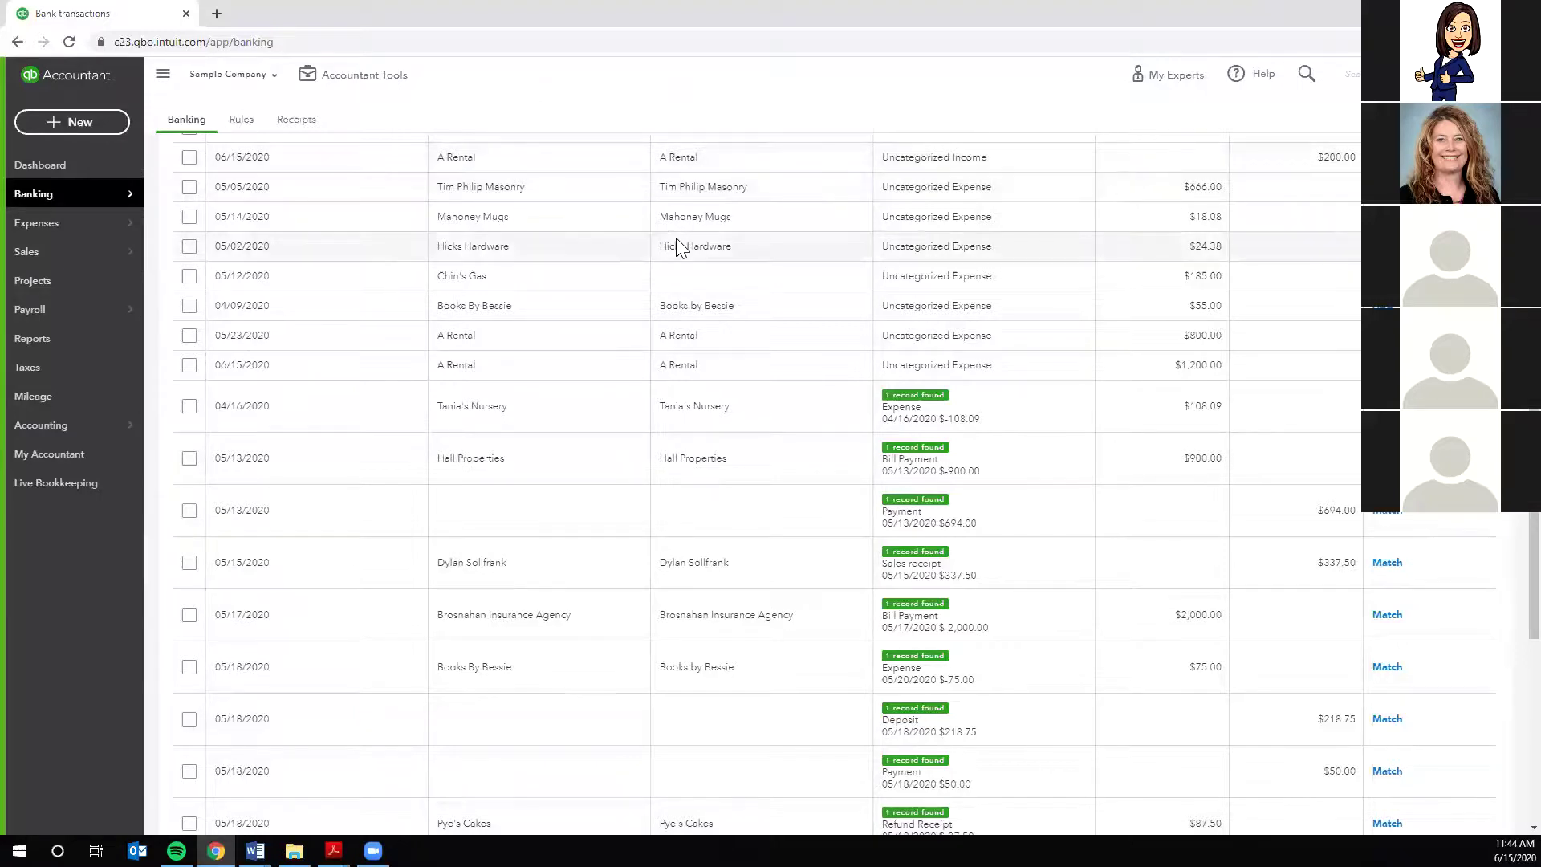
{"action": "scroll", "coordinate": [483, 201], "scroll_direction": "up", "scroll_amount": 3}
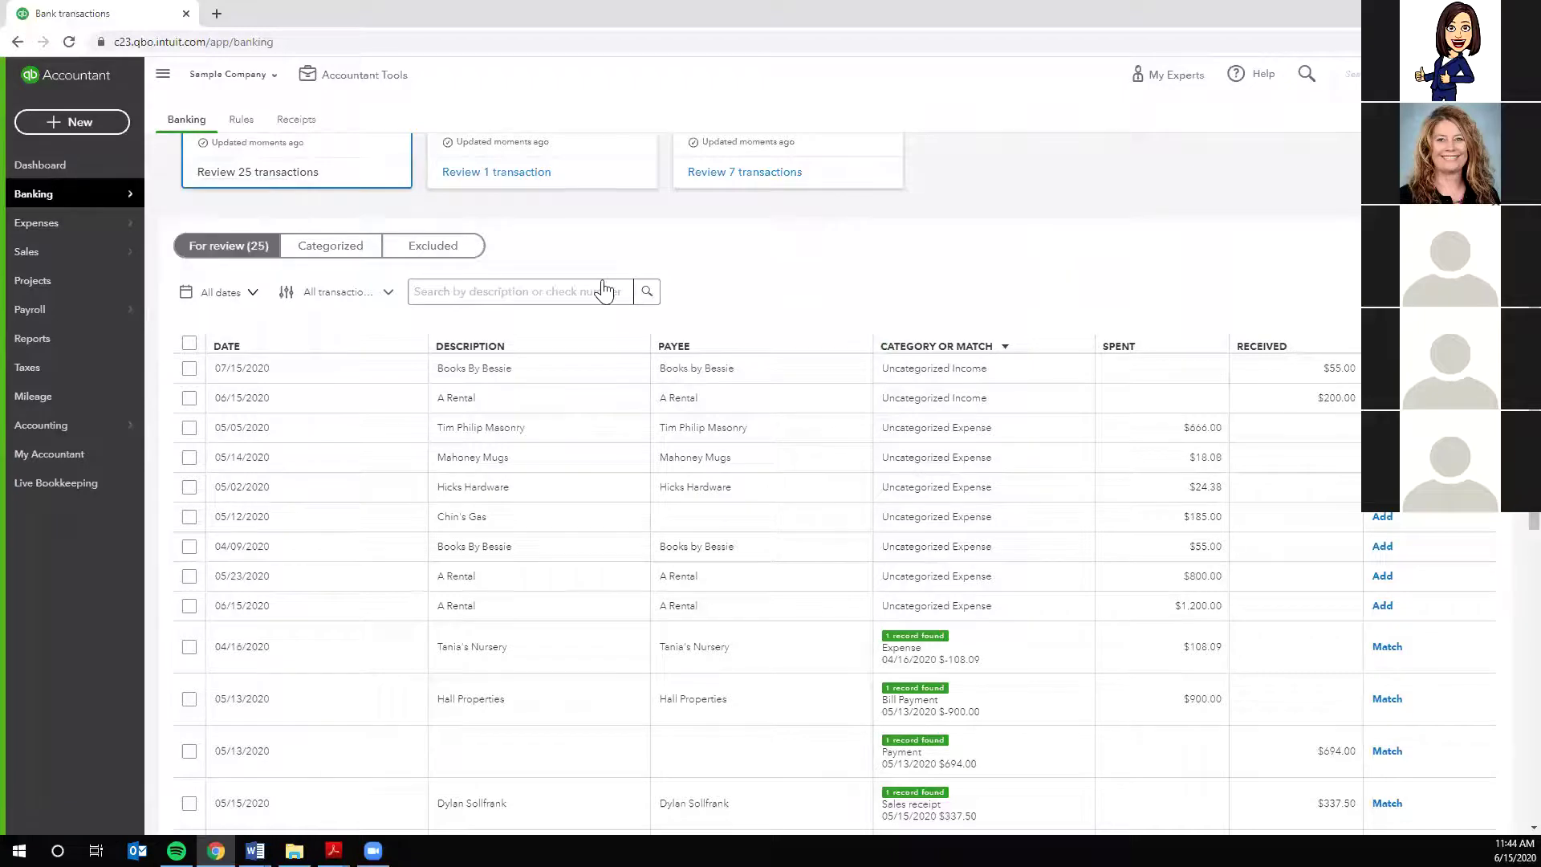
{"action": "scroll", "coordinate": [949, 273], "scroll_direction": "up", "scroll_amount": 2}
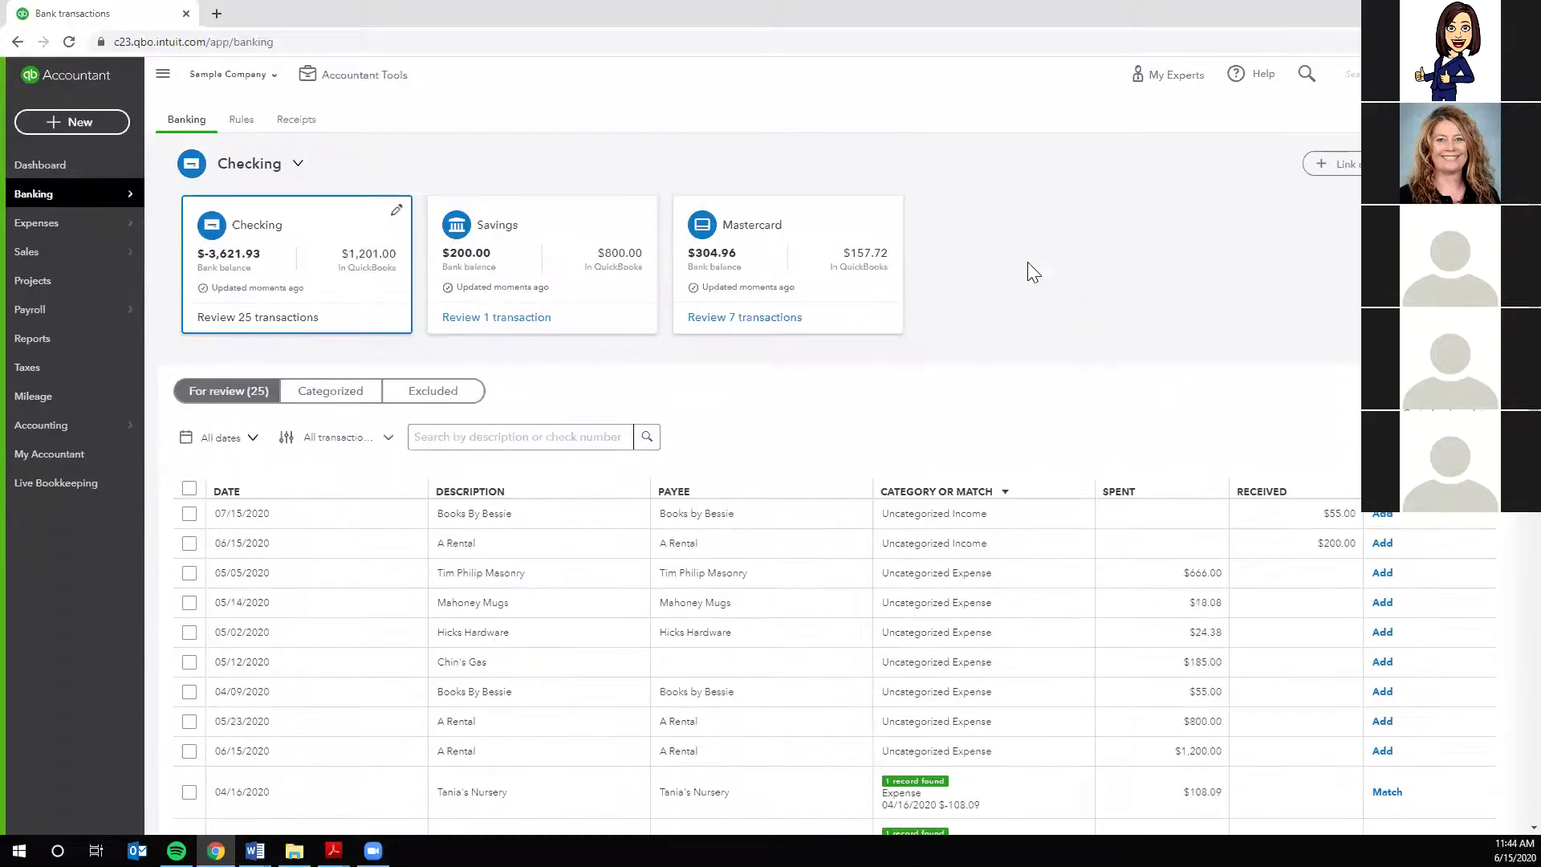
{"action": "left_click", "coordinate": [242, 125]}
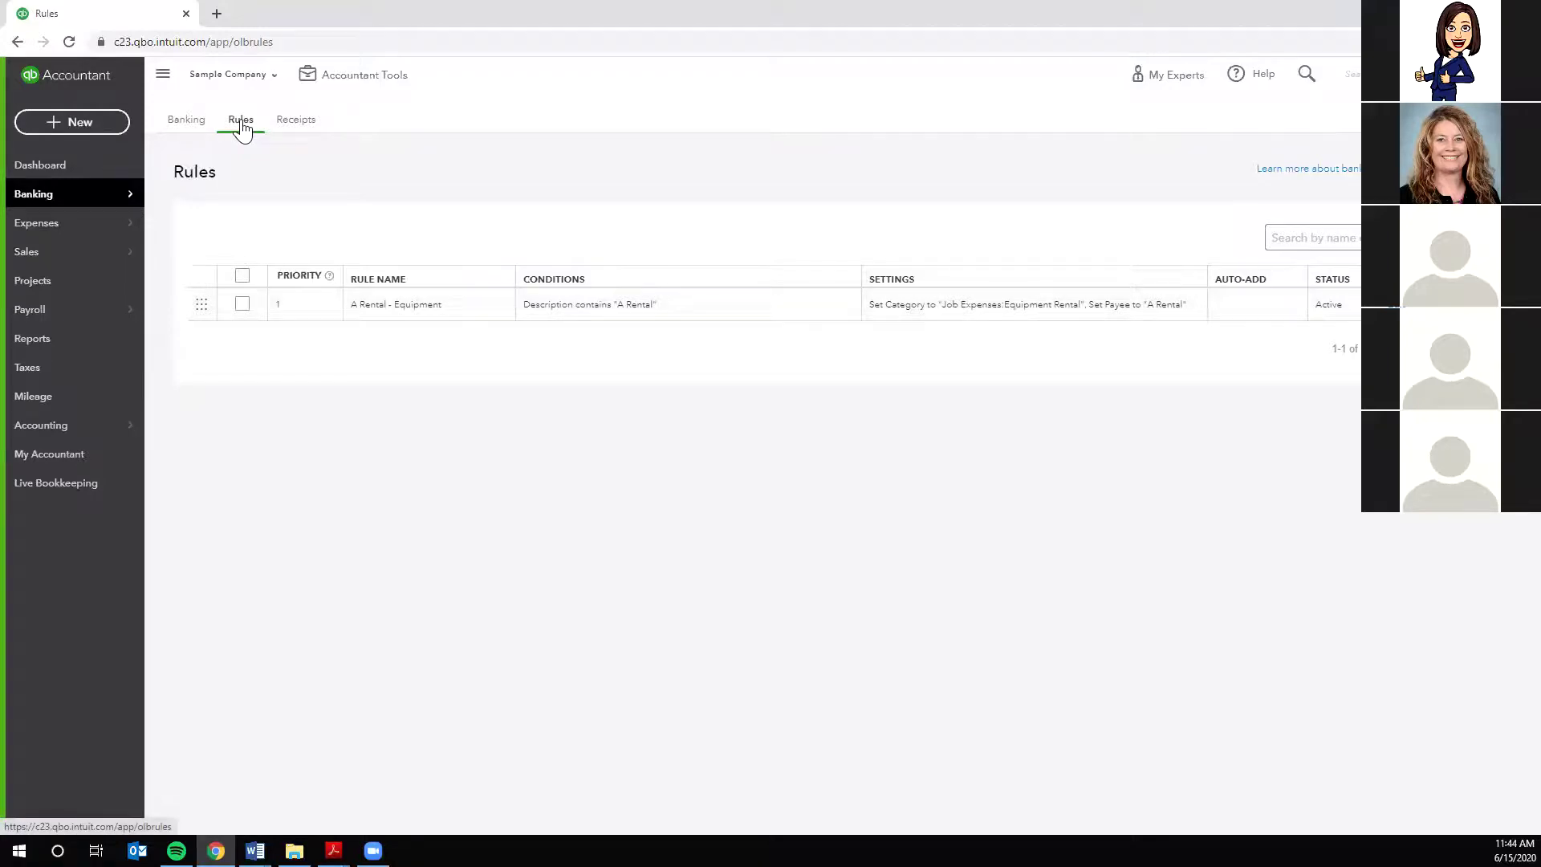
- Open the company's list of recurring transactions
{"action": "mouse_move", "coordinate": [72, 218]}
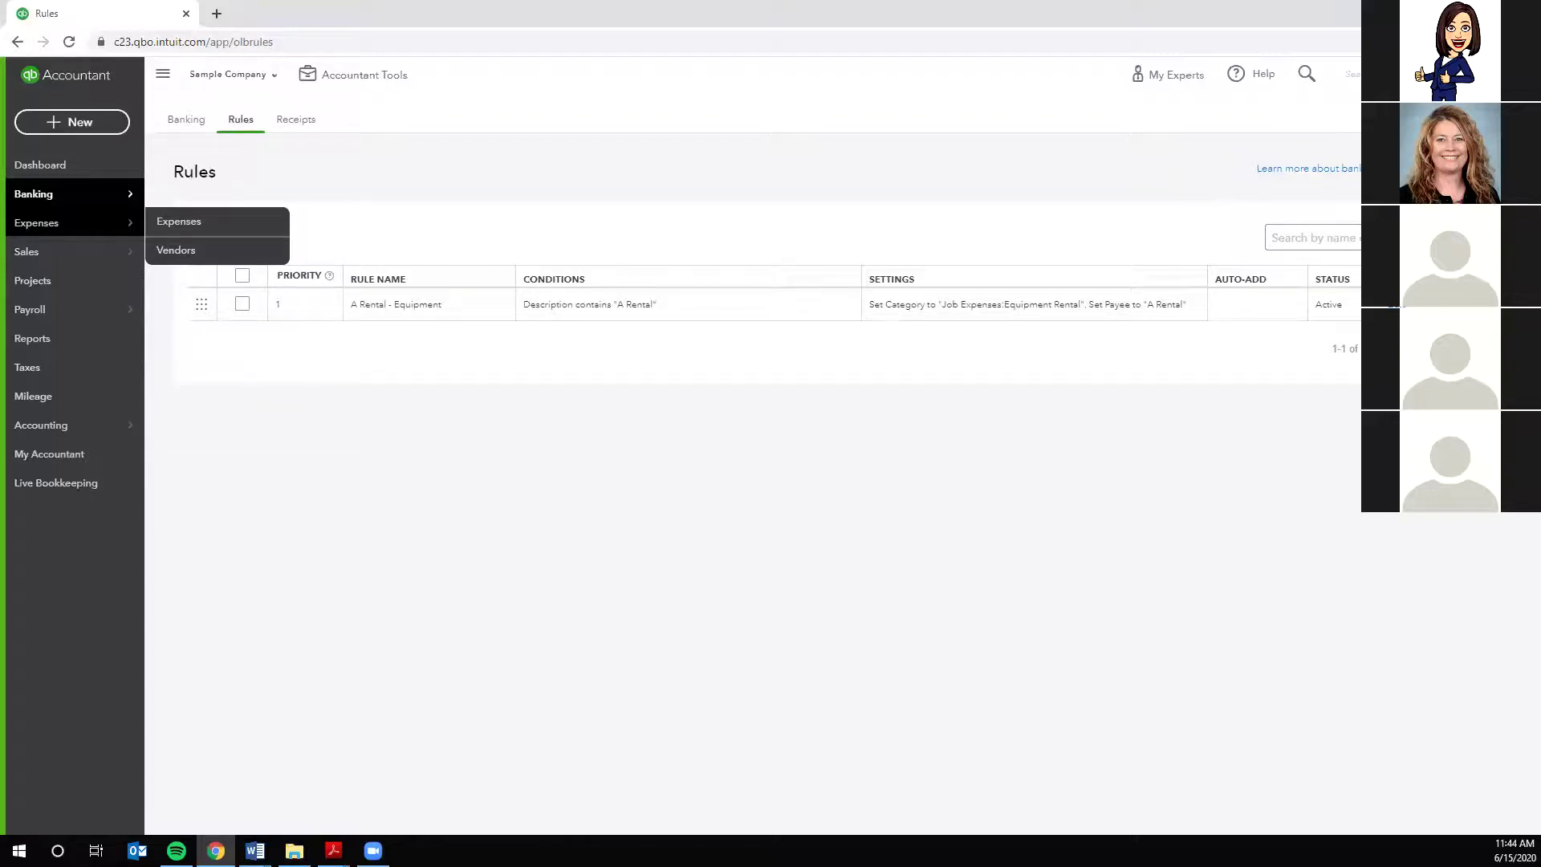
{"action": "left_click", "coordinate": [1473, 74]}
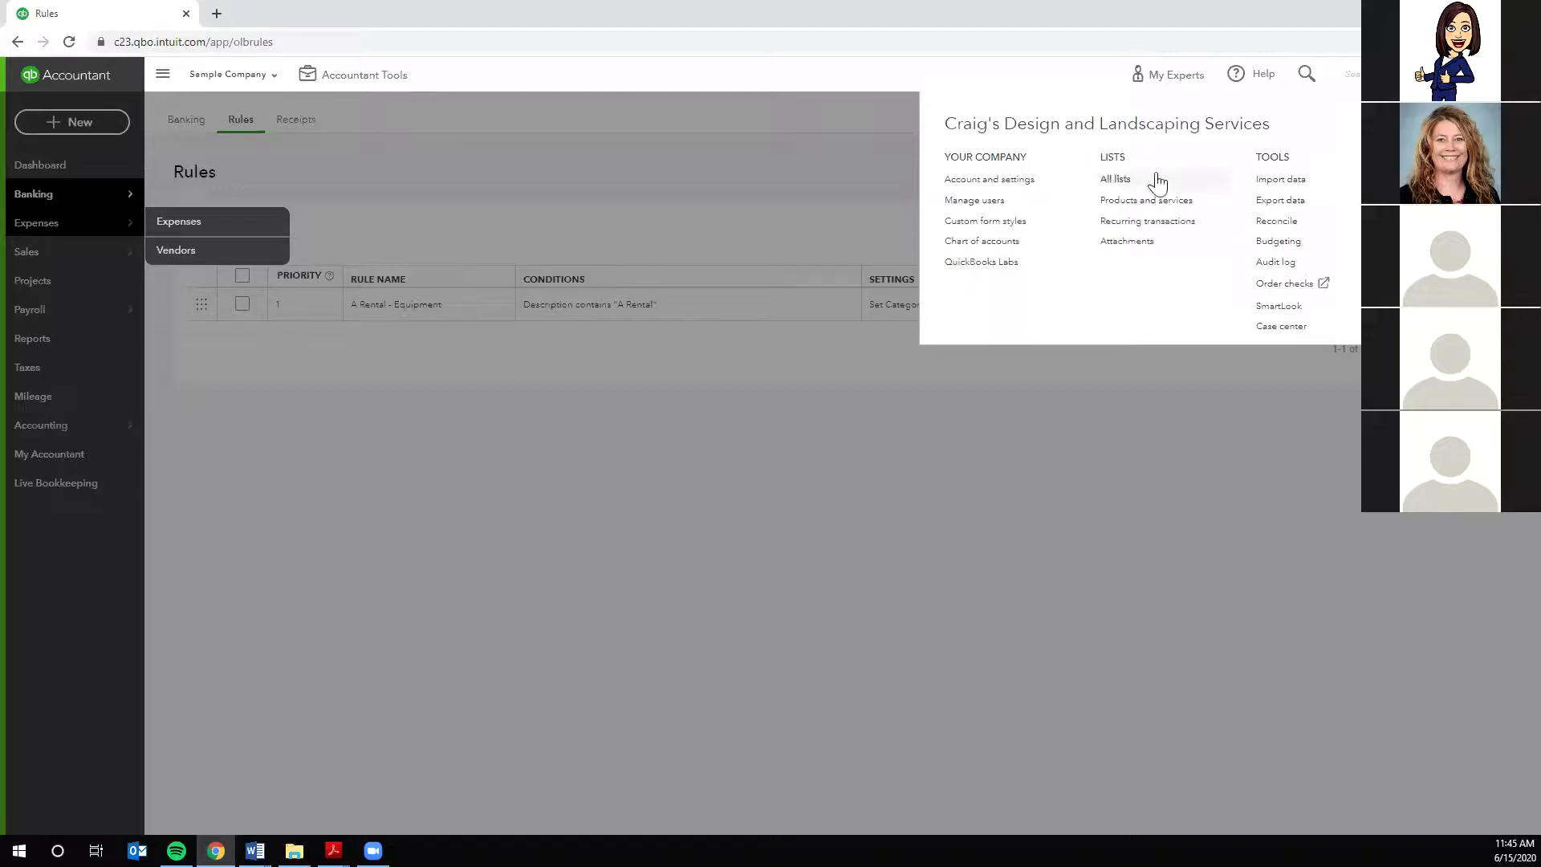
{"action": "left_click", "coordinate": [1137, 230]}
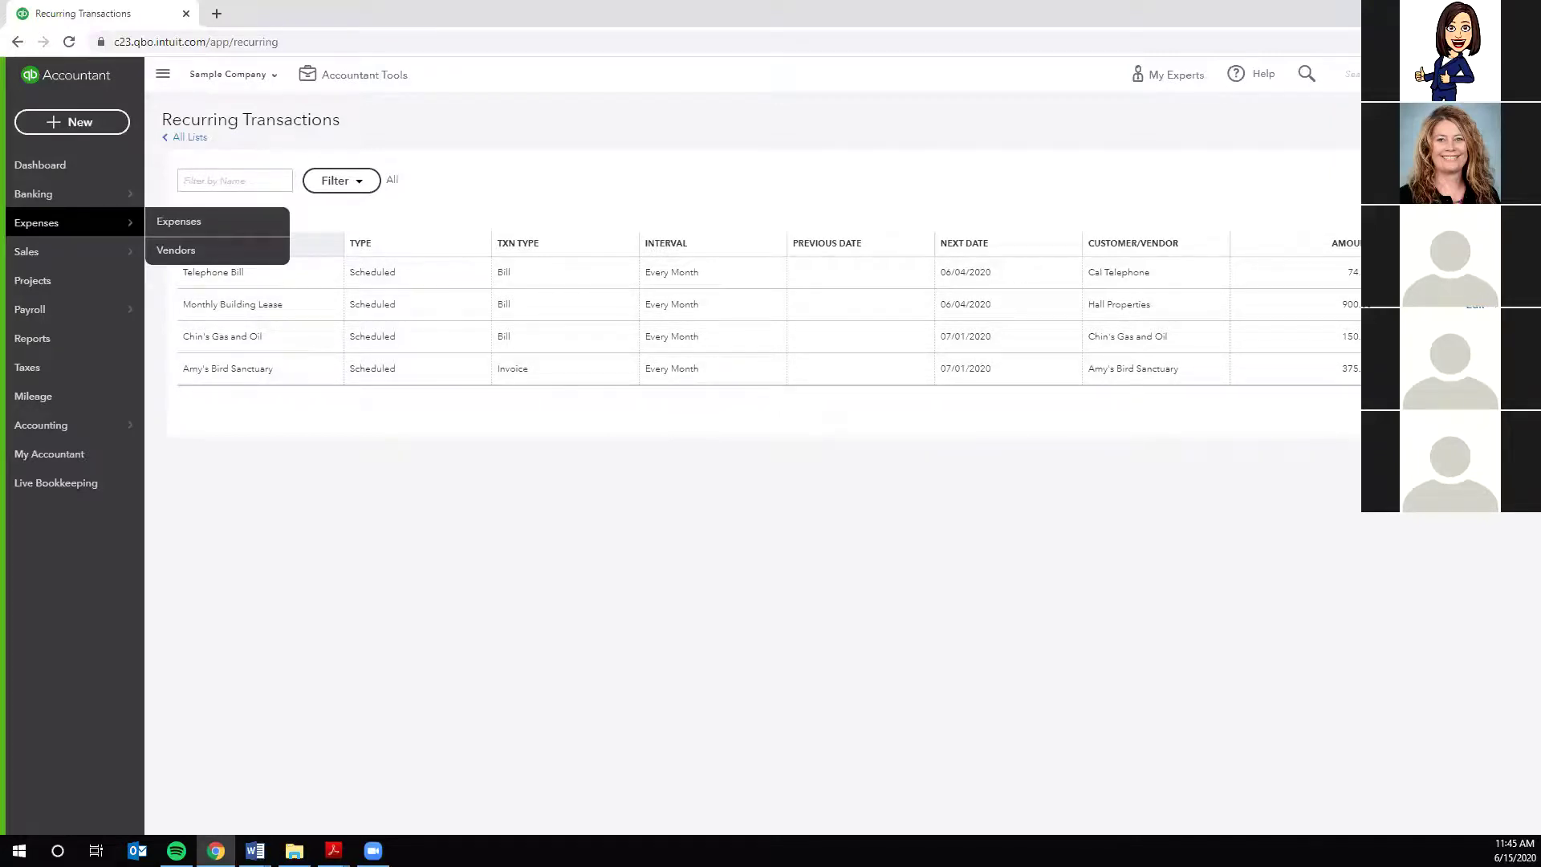
- Start a new recurring template of type Expense, look over its fields, and close it without saving
{"action": "left_click", "coordinate": [1484, 123]}
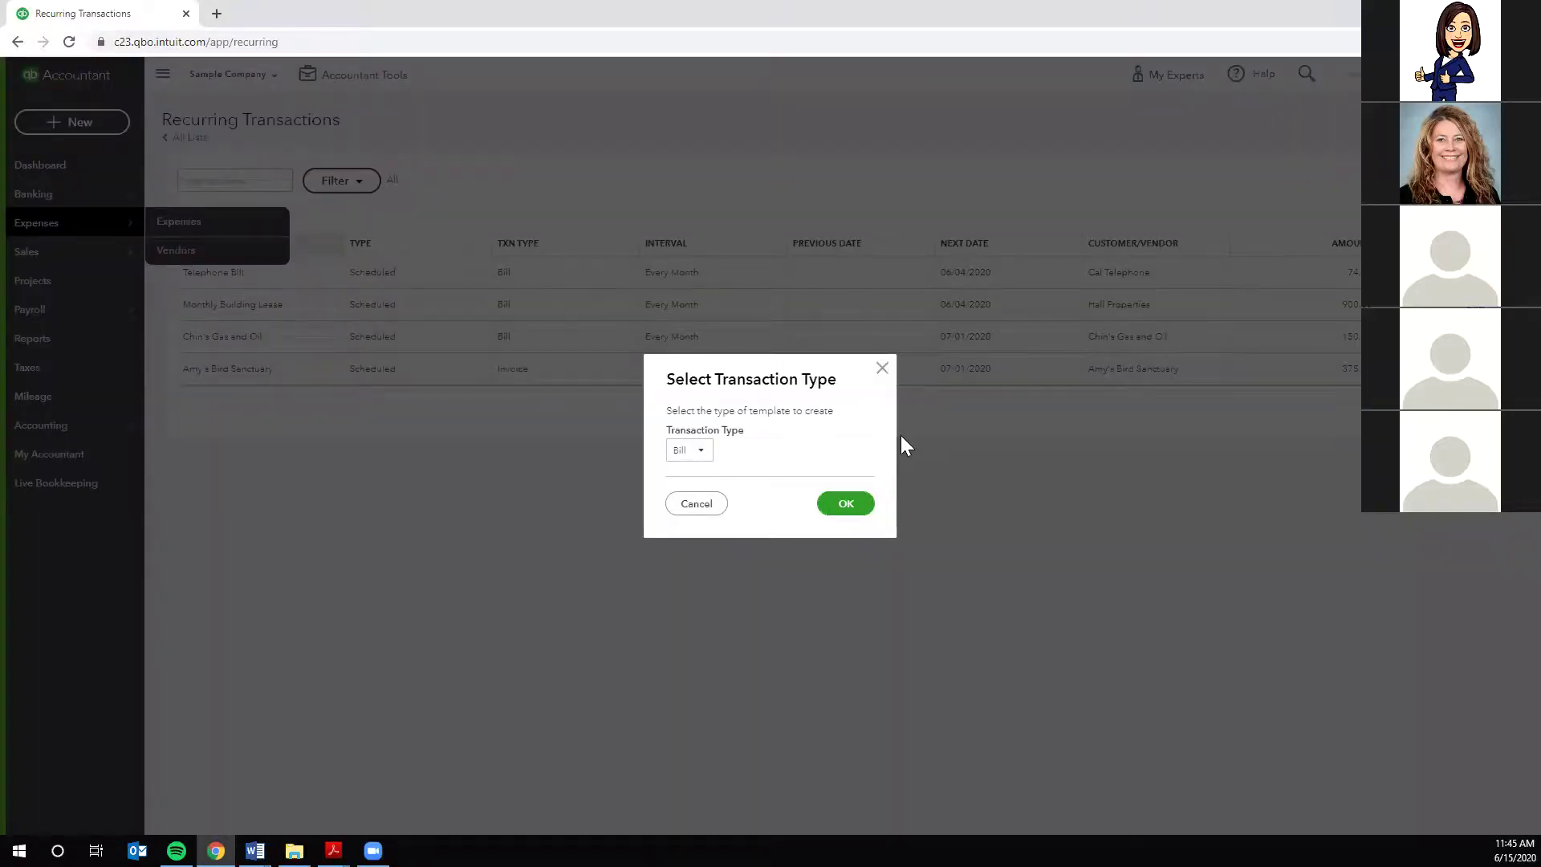
{"action": "left_click", "coordinate": [702, 455]}
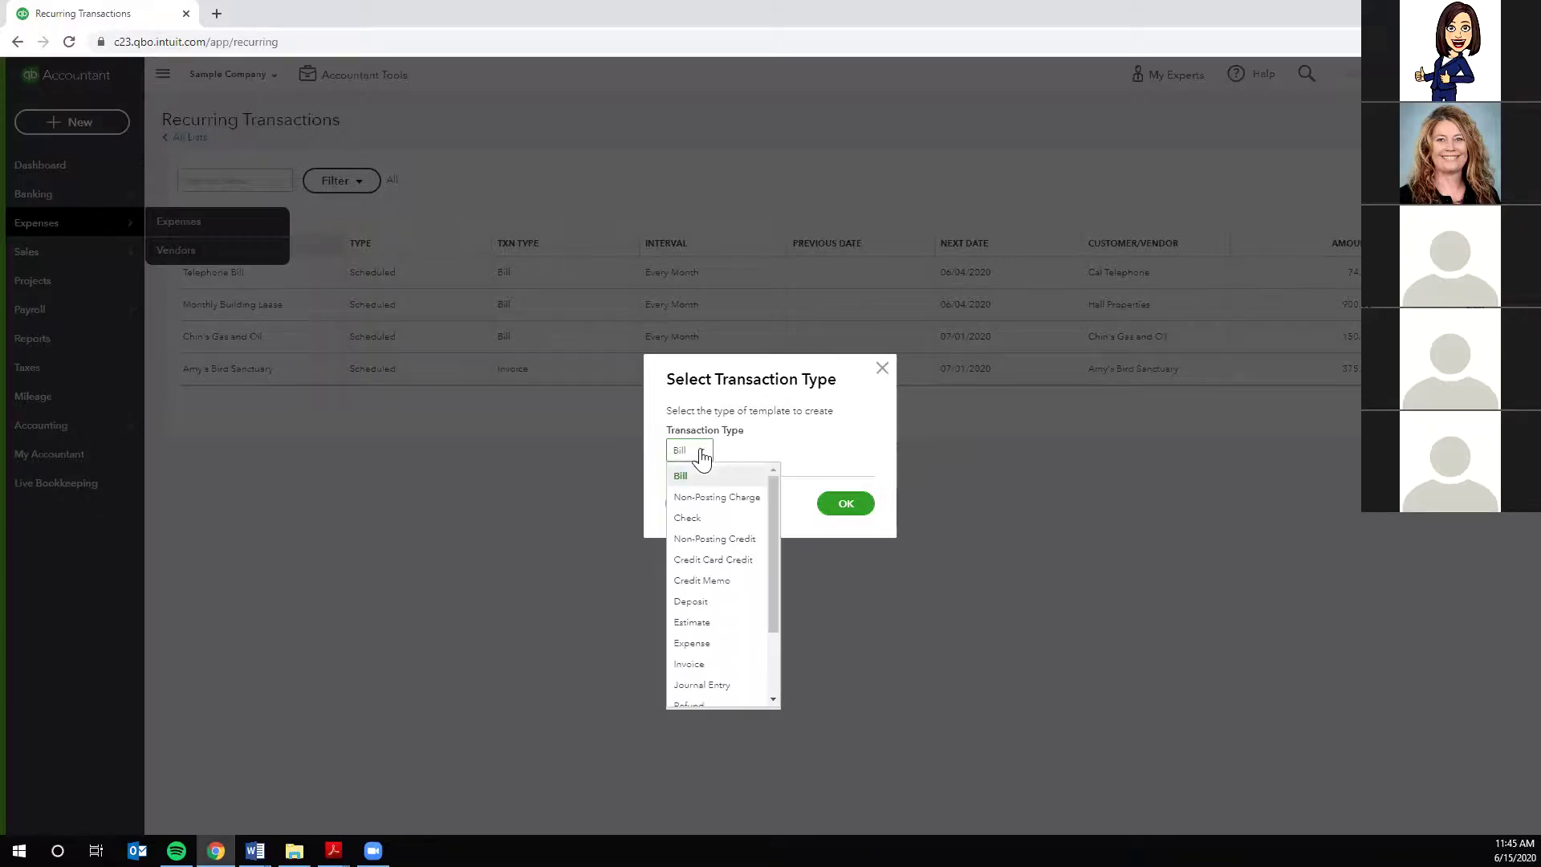
{"action": "left_click", "coordinate": [701, 654]}
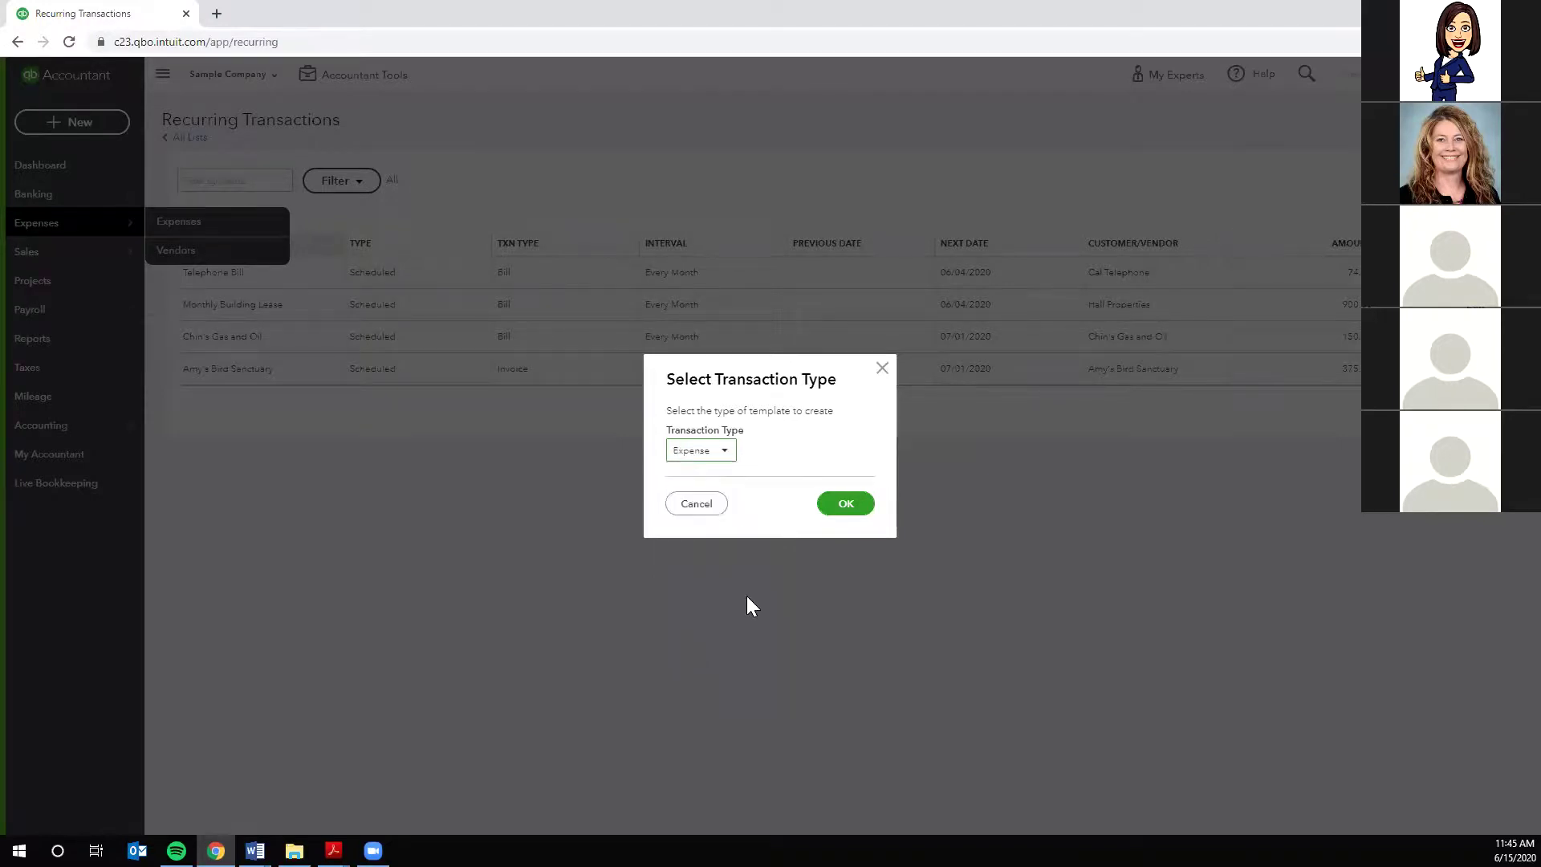
{"action": "left_click", "coordinate": [848, 505]}
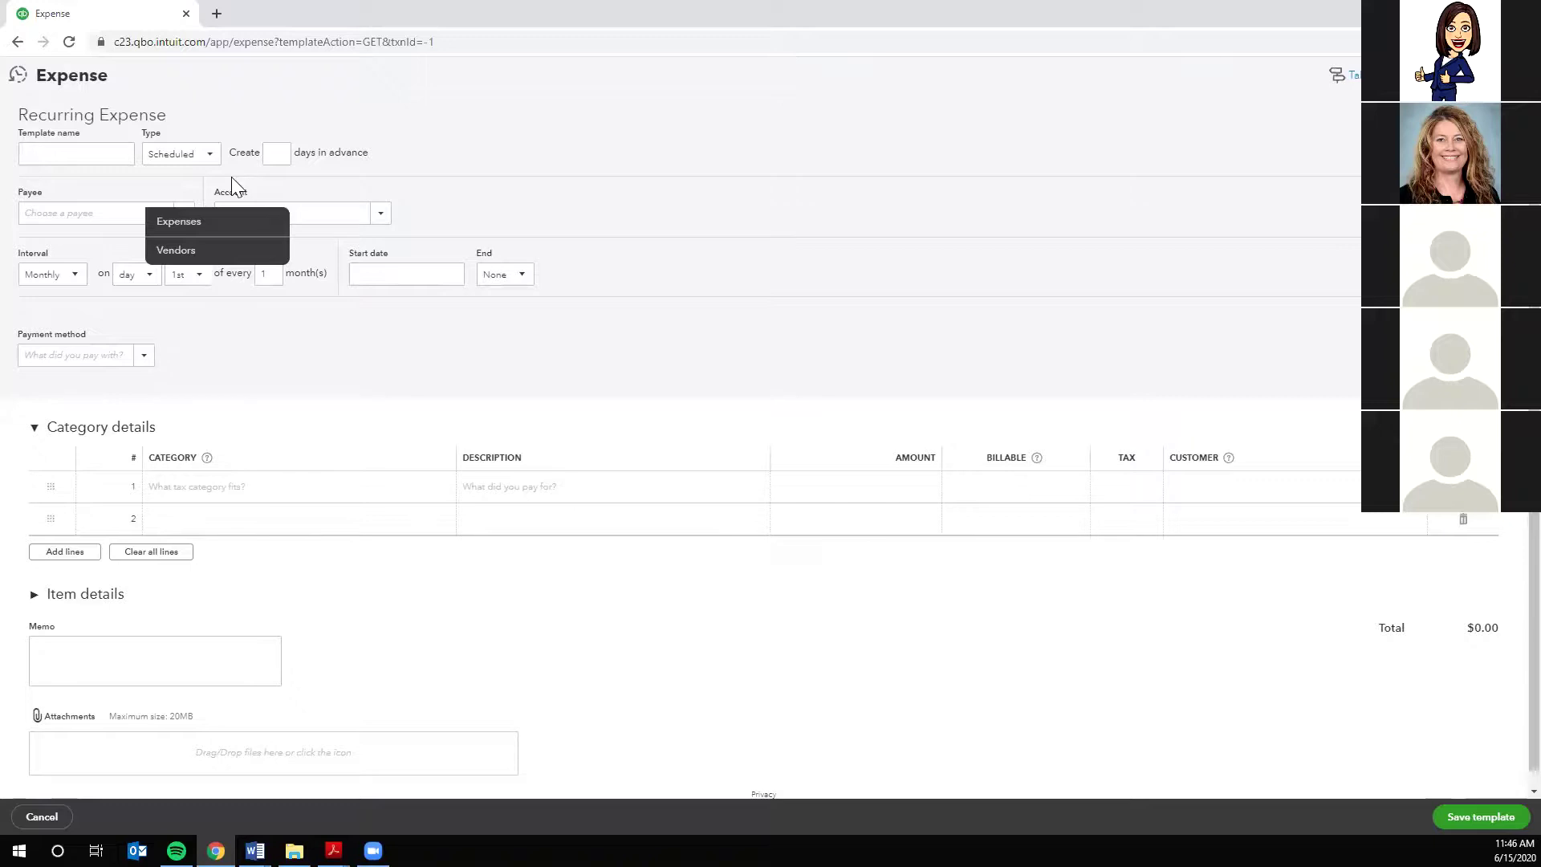
{"action": "left_click", "coordinate": [57, 152]}
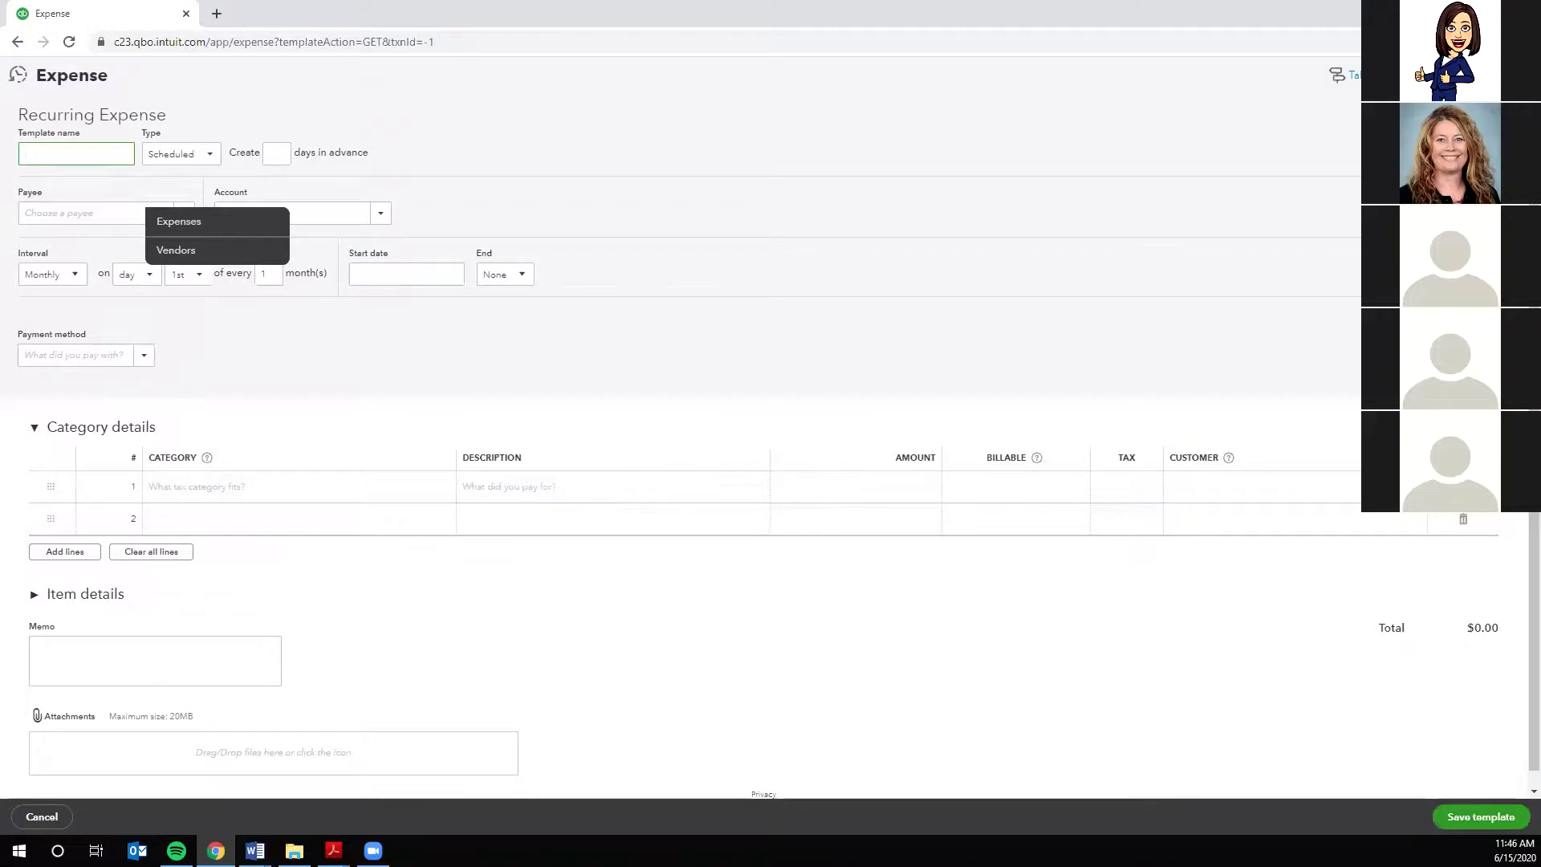
{"action": "left_click", "coordinate": [1518, 74]}
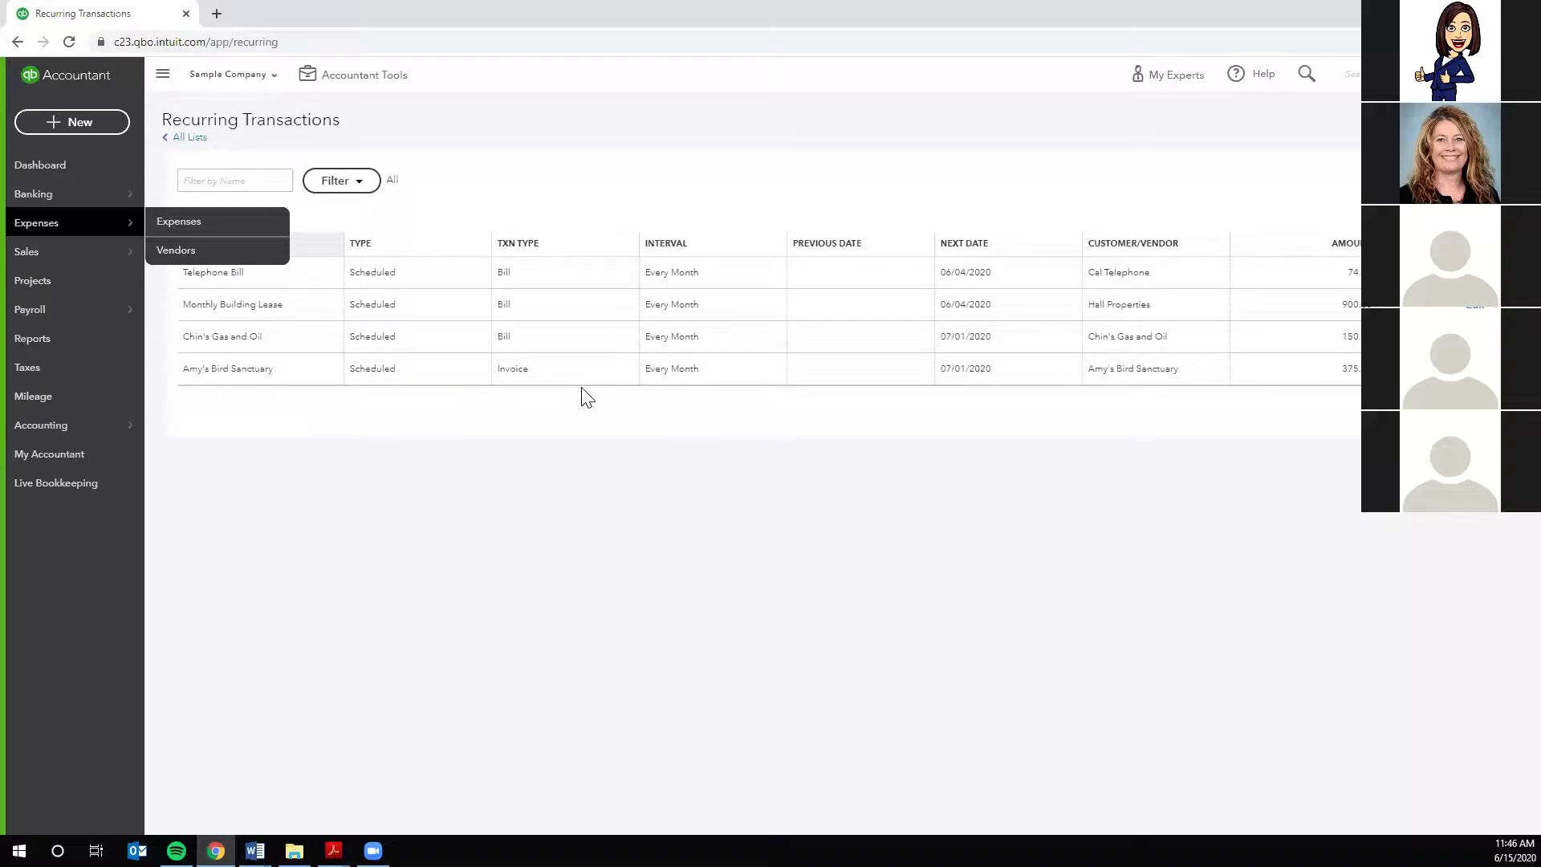
- Return to the banking area and examine the For review and Reviewed lists of uploaded receipts
{"action": "left_click", "coordinate": [36, 203]}
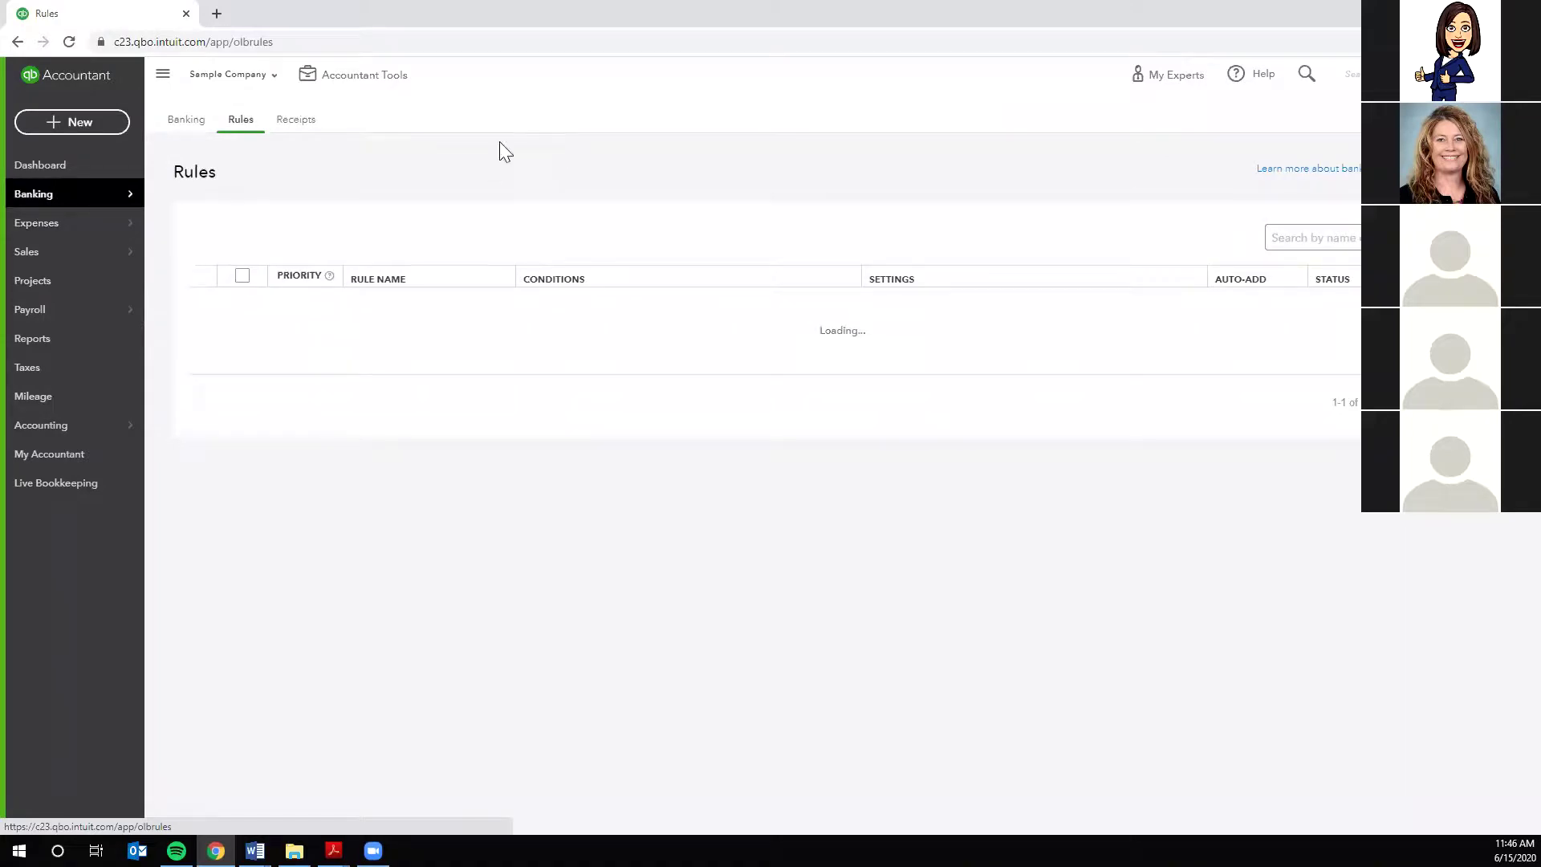
{"action": "left_click", "coordinate": [300, 122]}
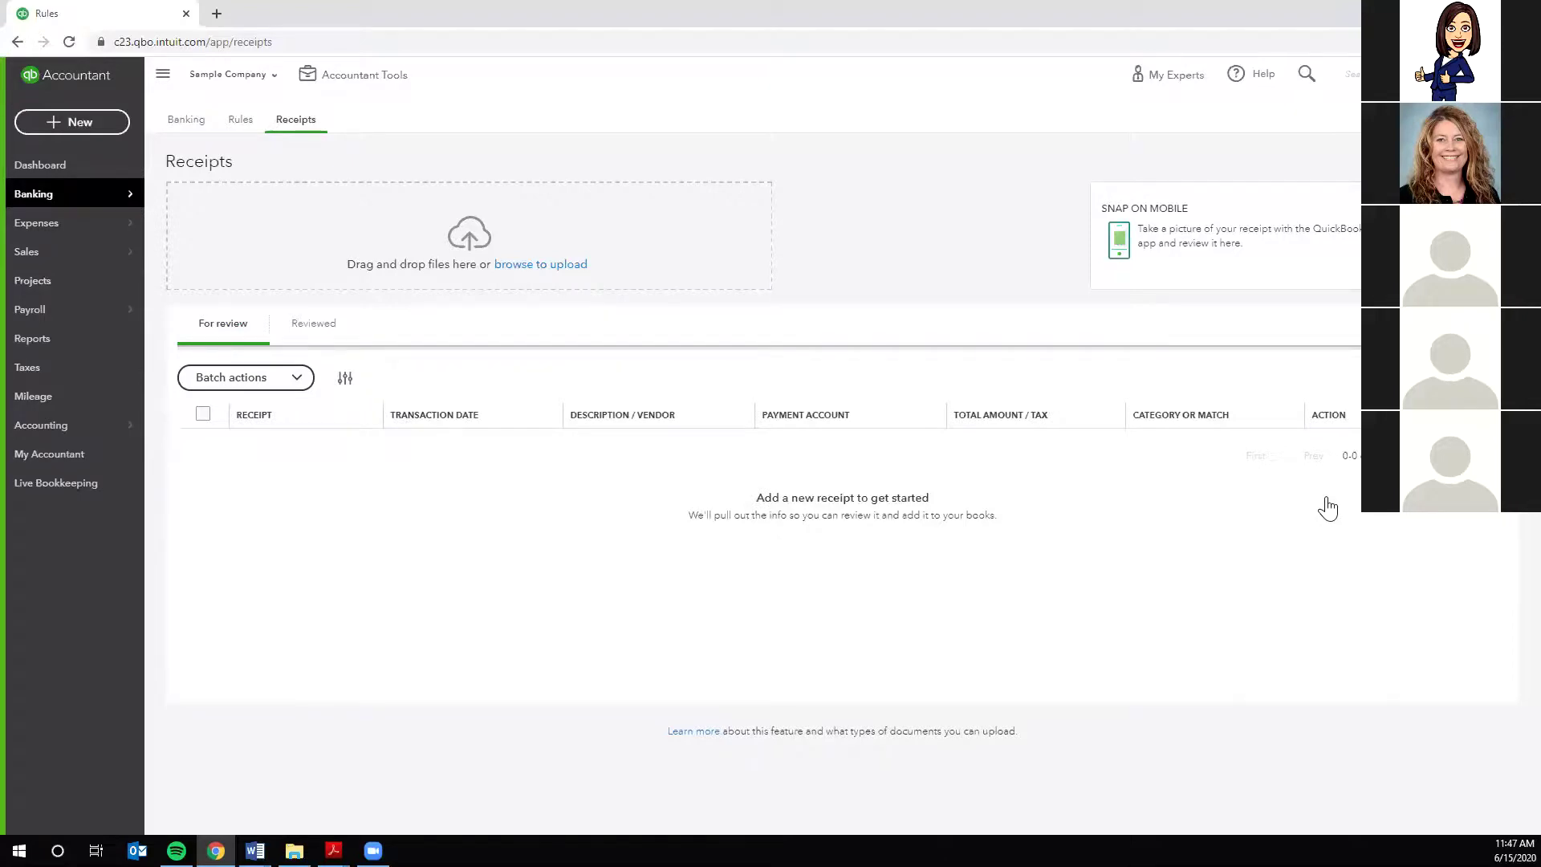
{"action": "left_click", "coordinate": [313, 328]}
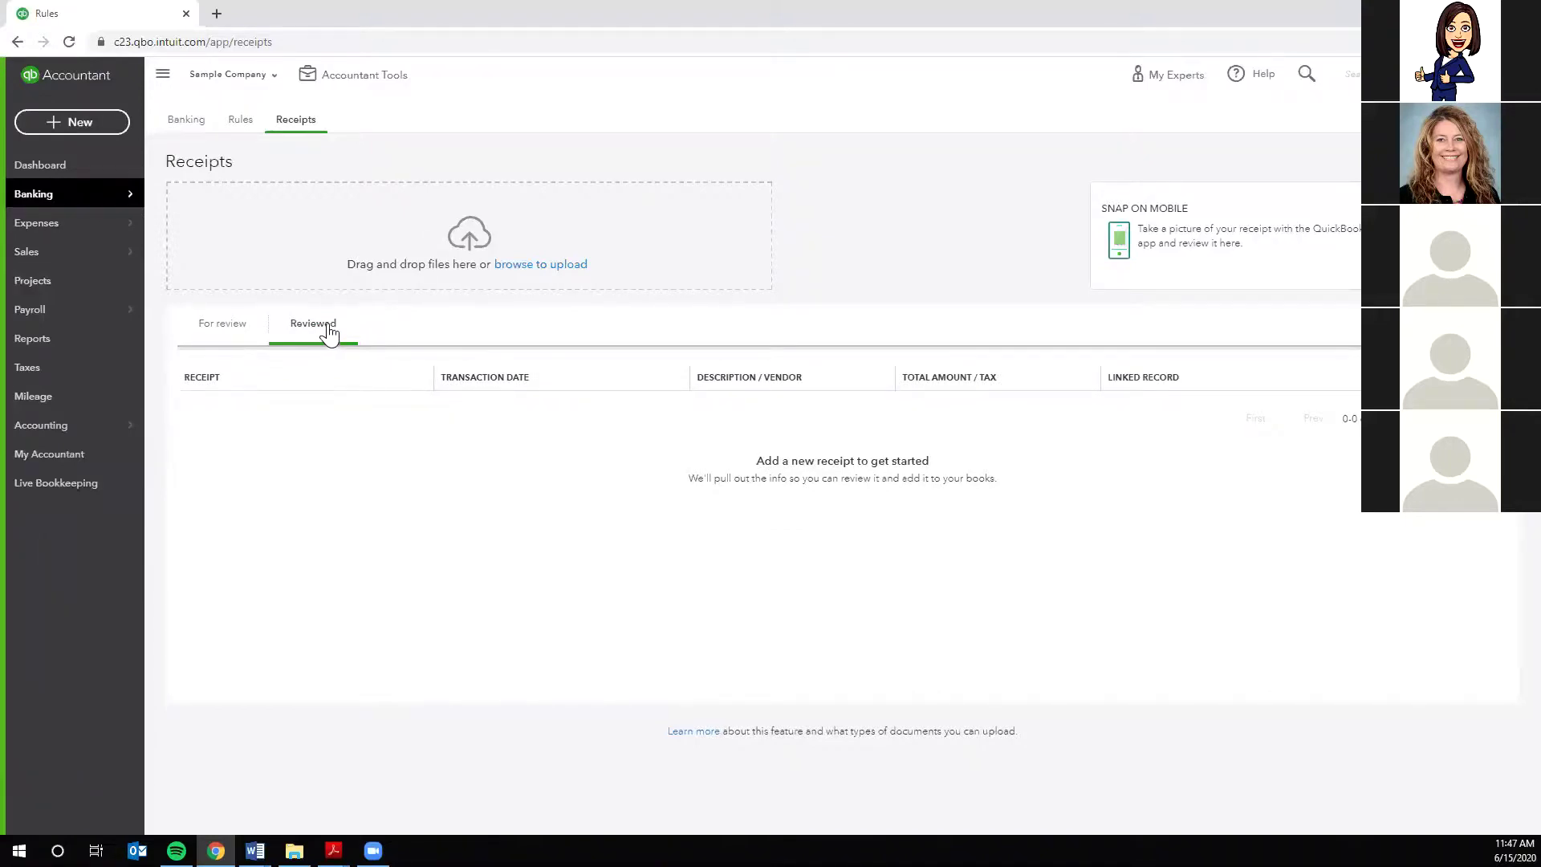
{"action": "left_click", "coordinate": [217, 329]}
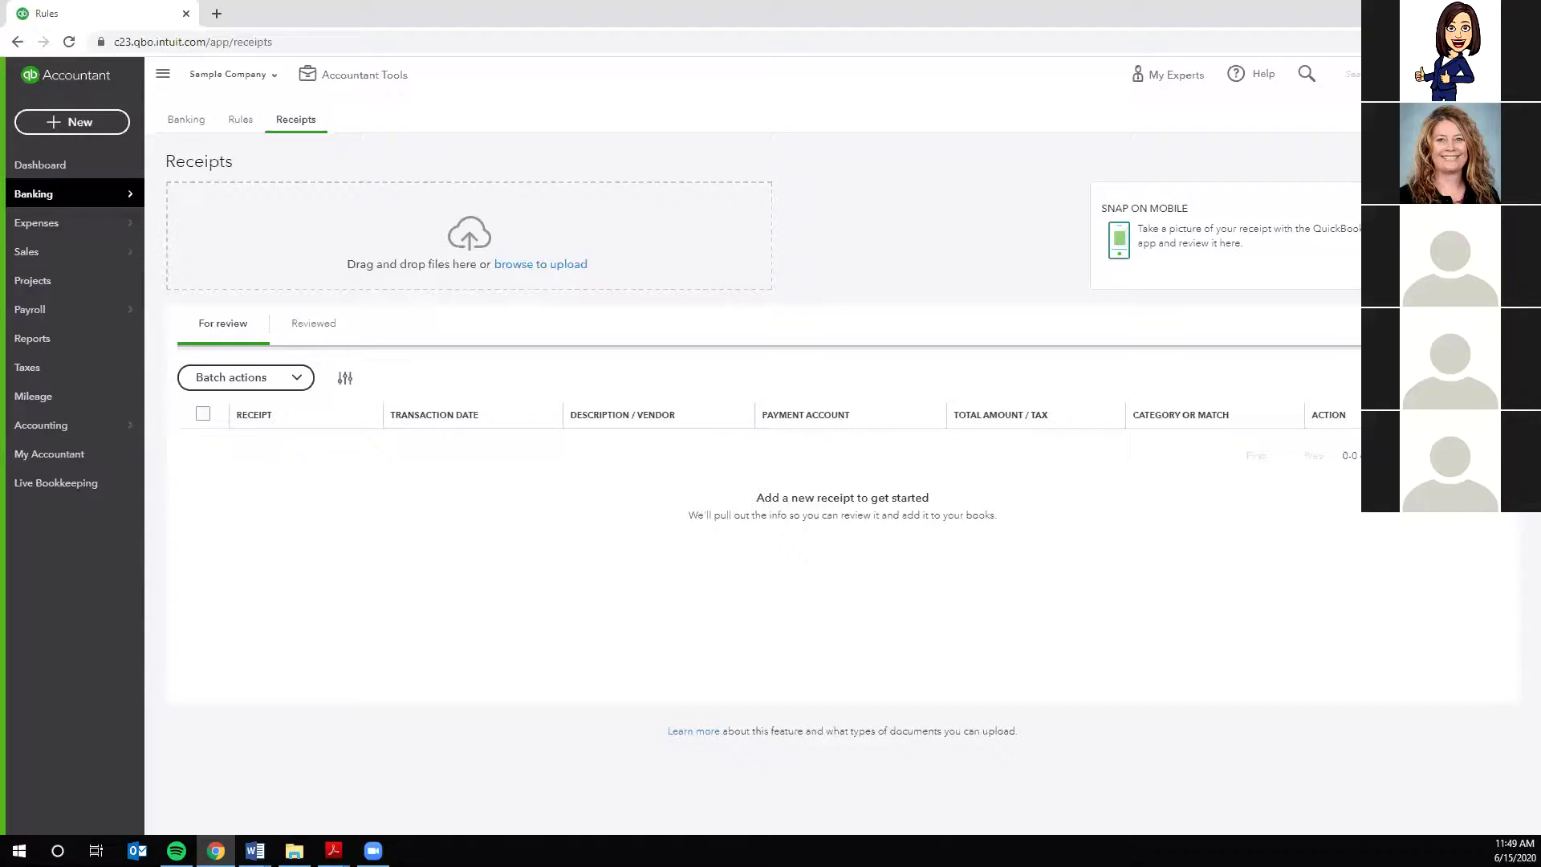
- Open the budgeting tool, add a first budget, and name it Budget 1
{"action": "left_click", "coordinate": [1465, 73]}
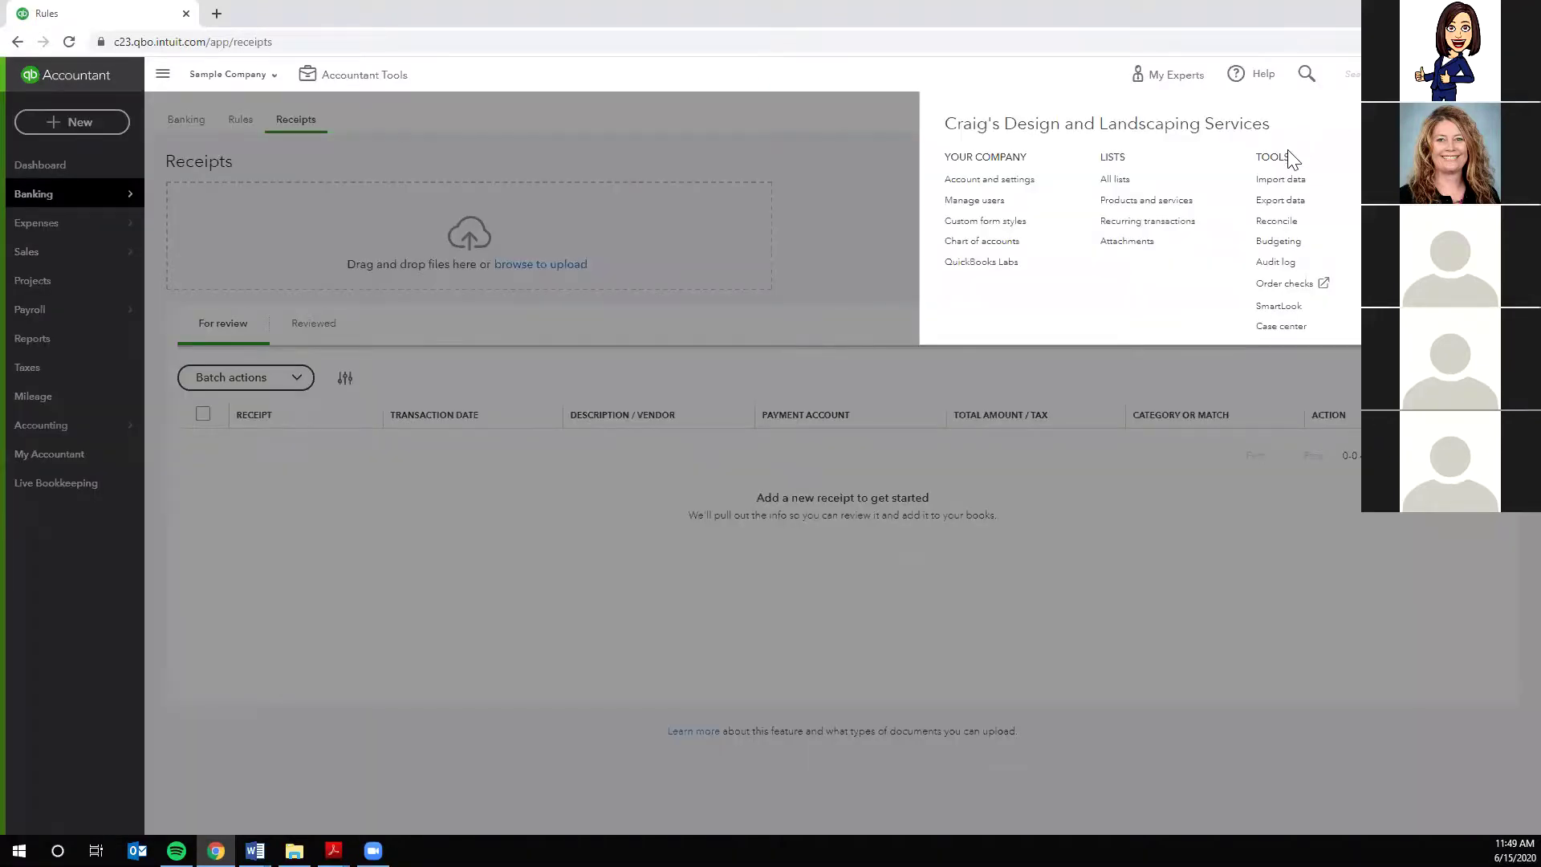
{"action": "left_click", "coordinate": [1284, 243]}
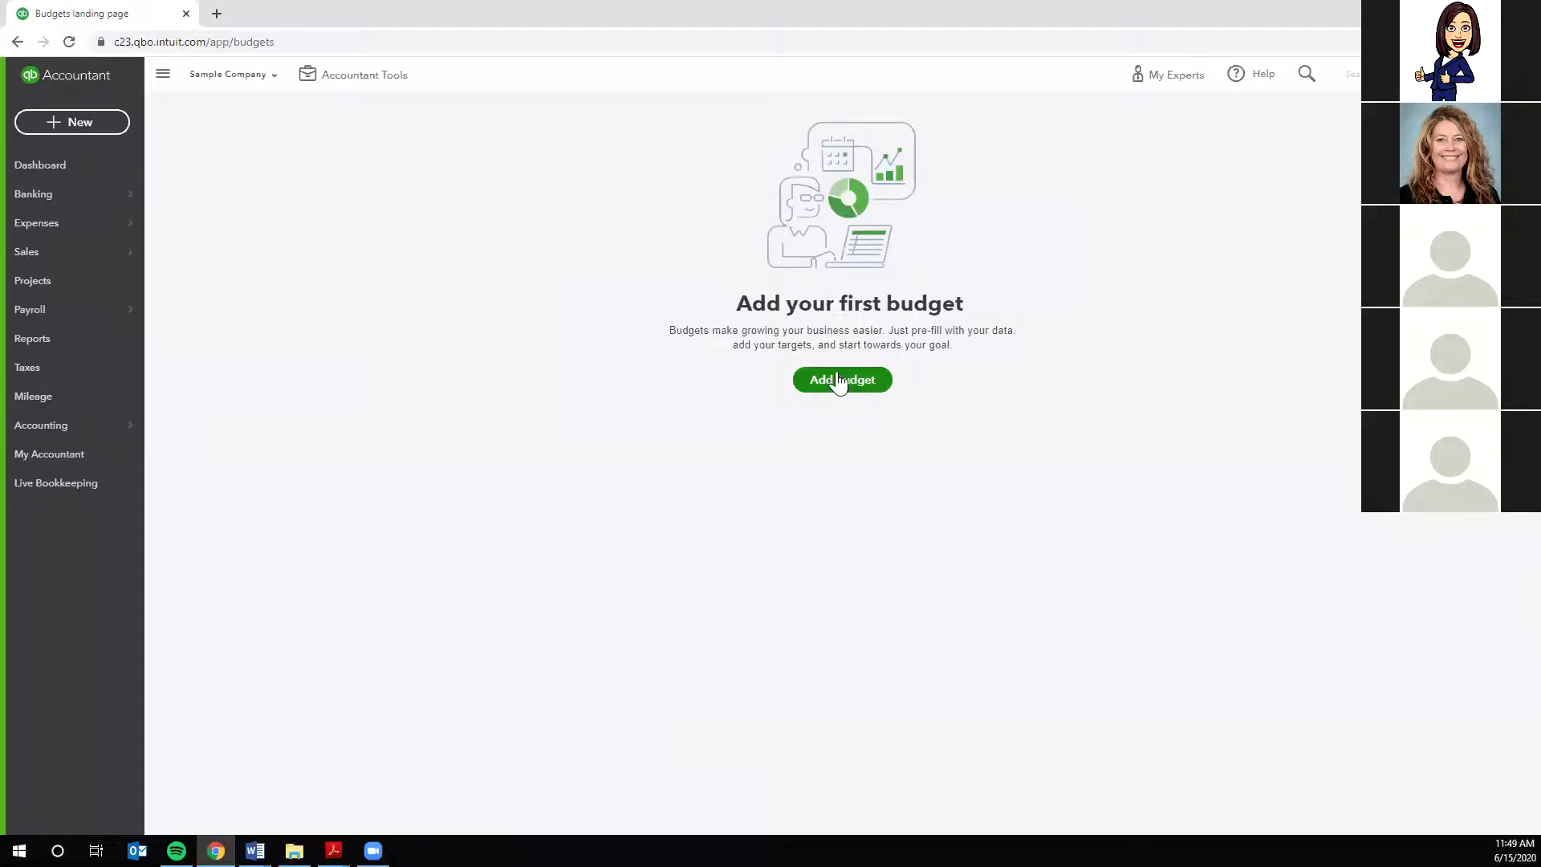
{"action": "left_click", "coordinate": [837, 388]}
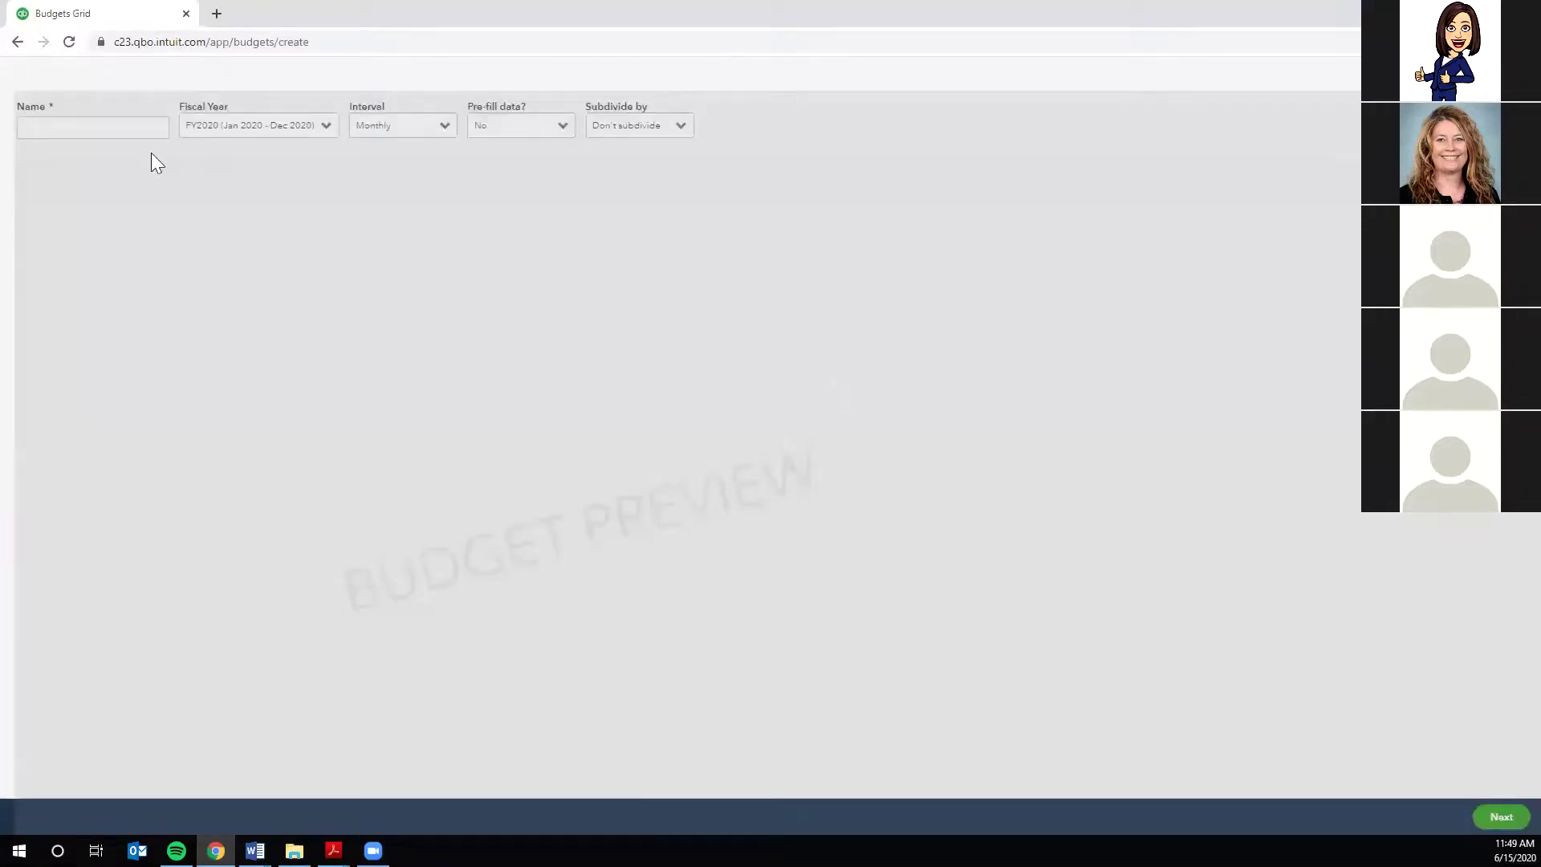
{"action": "left_click", "coordinate": [81, 132]}
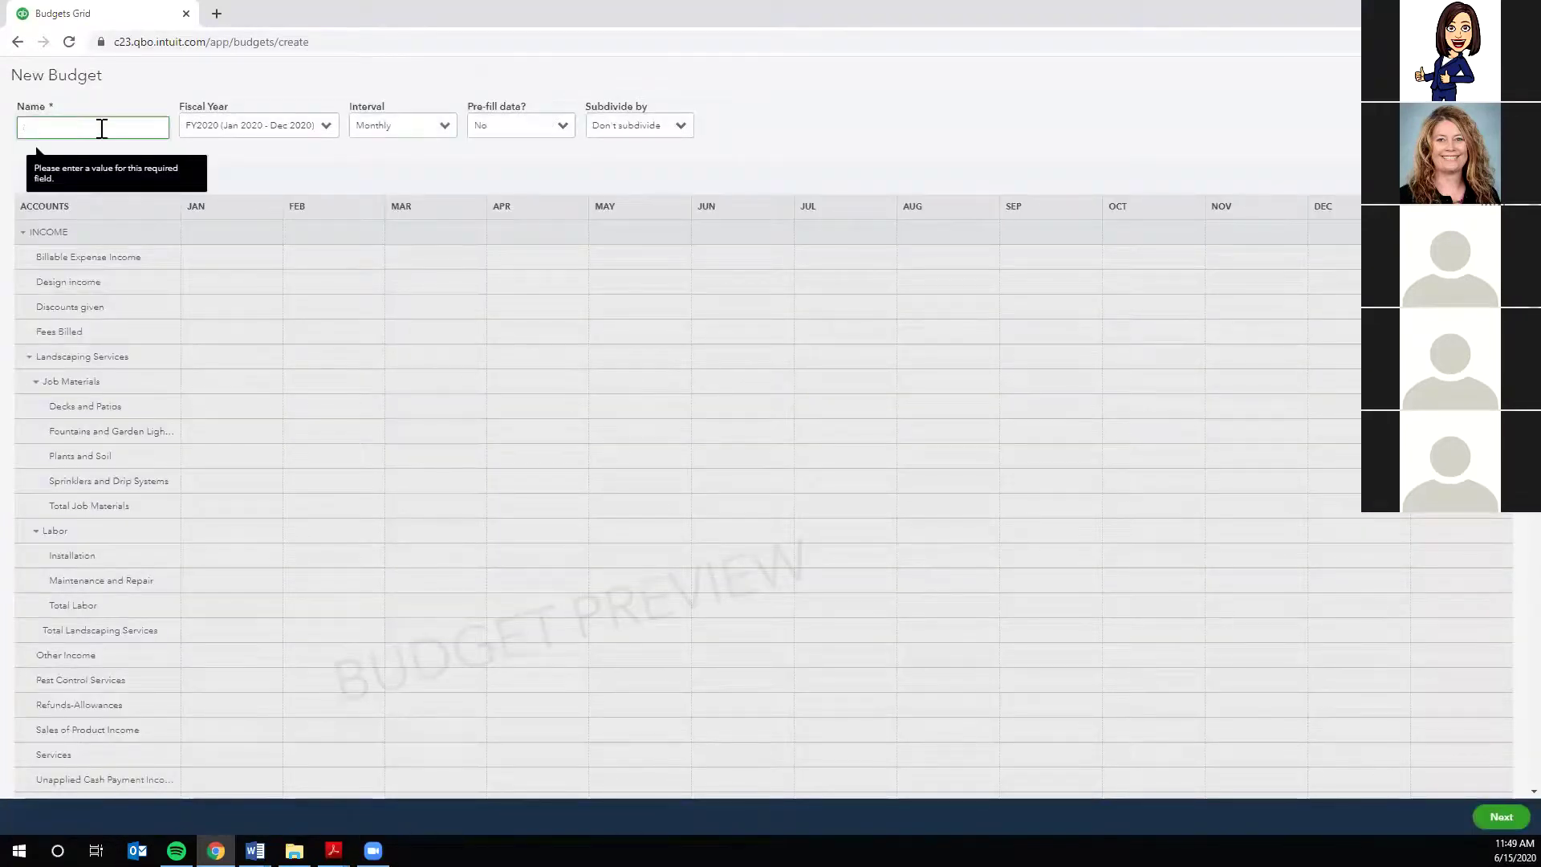
{"action": "type", "text": "Budget"}
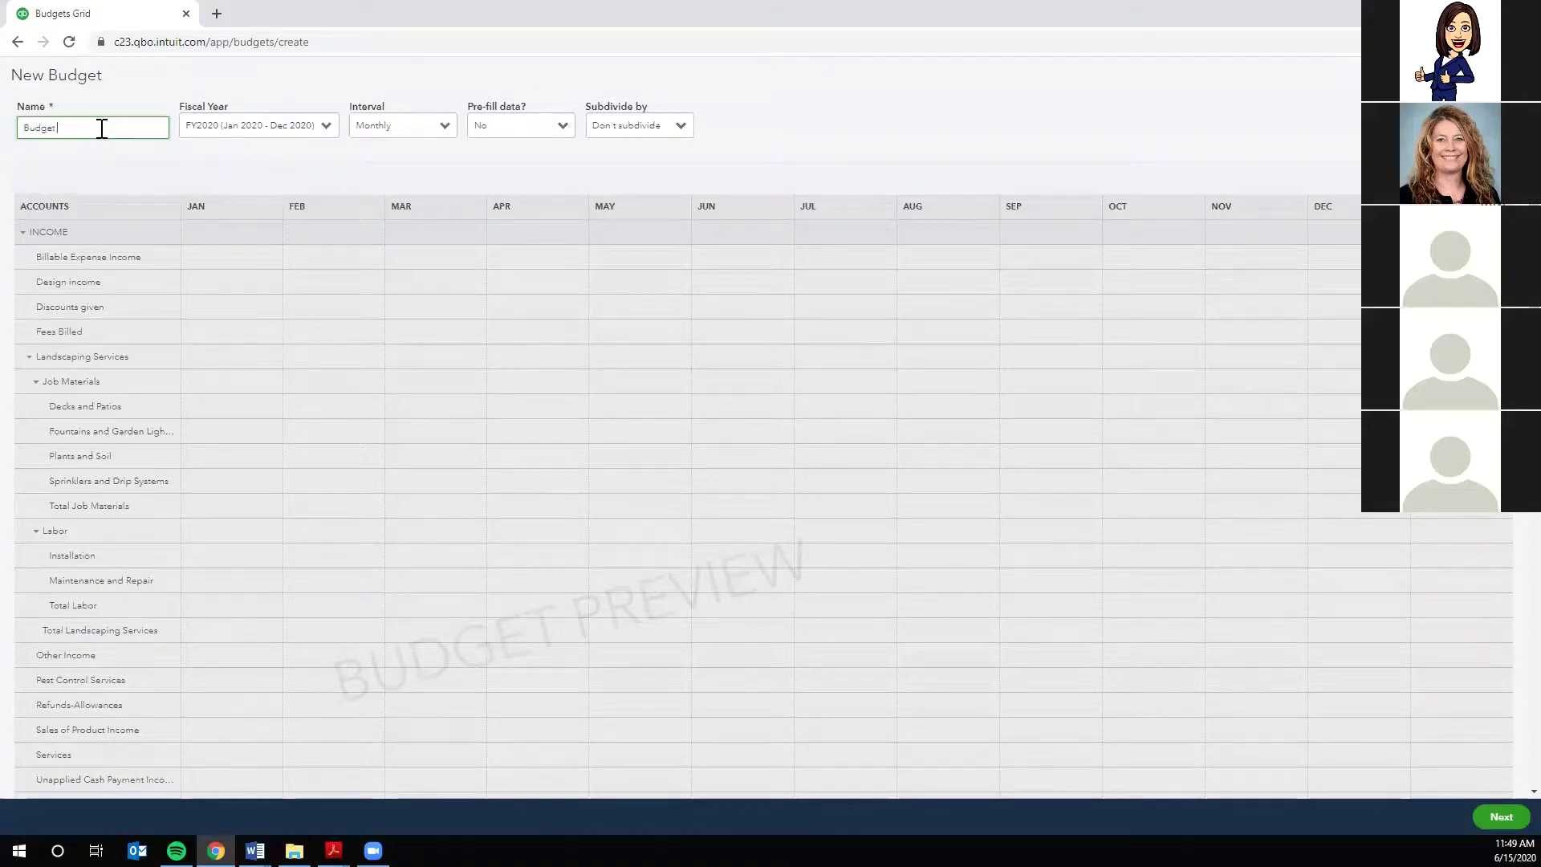
{"action": "type", "text": " 1"}
- Pre-fill Budget 1 with the actual data from 2020 and create the budget
{"action": "left_click", "coordinate": [561, 131]}
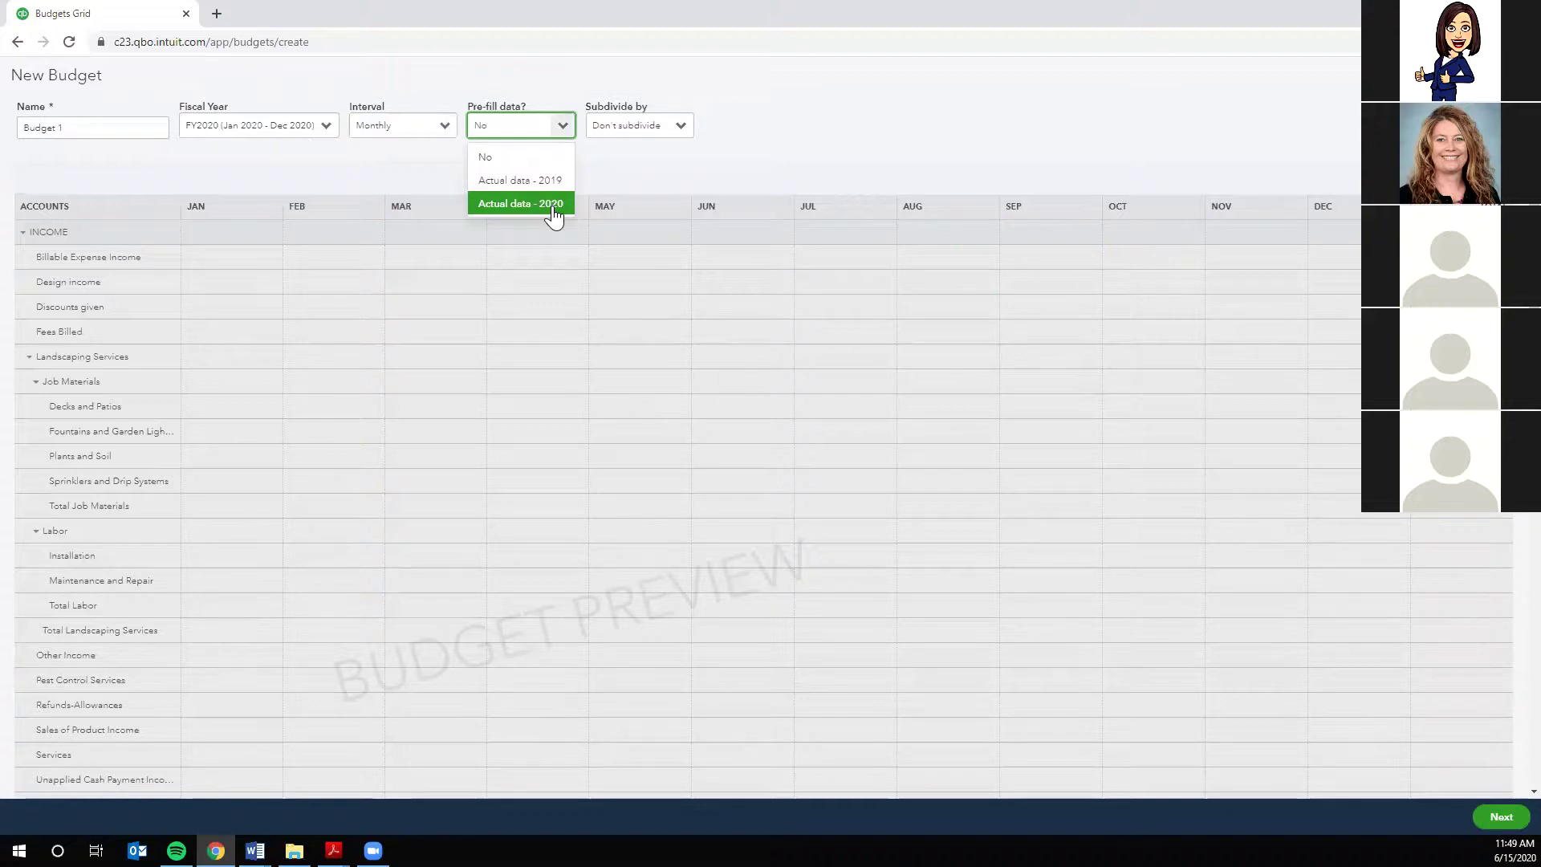
{"action": "left_click", "coordinate": [510, 211]}
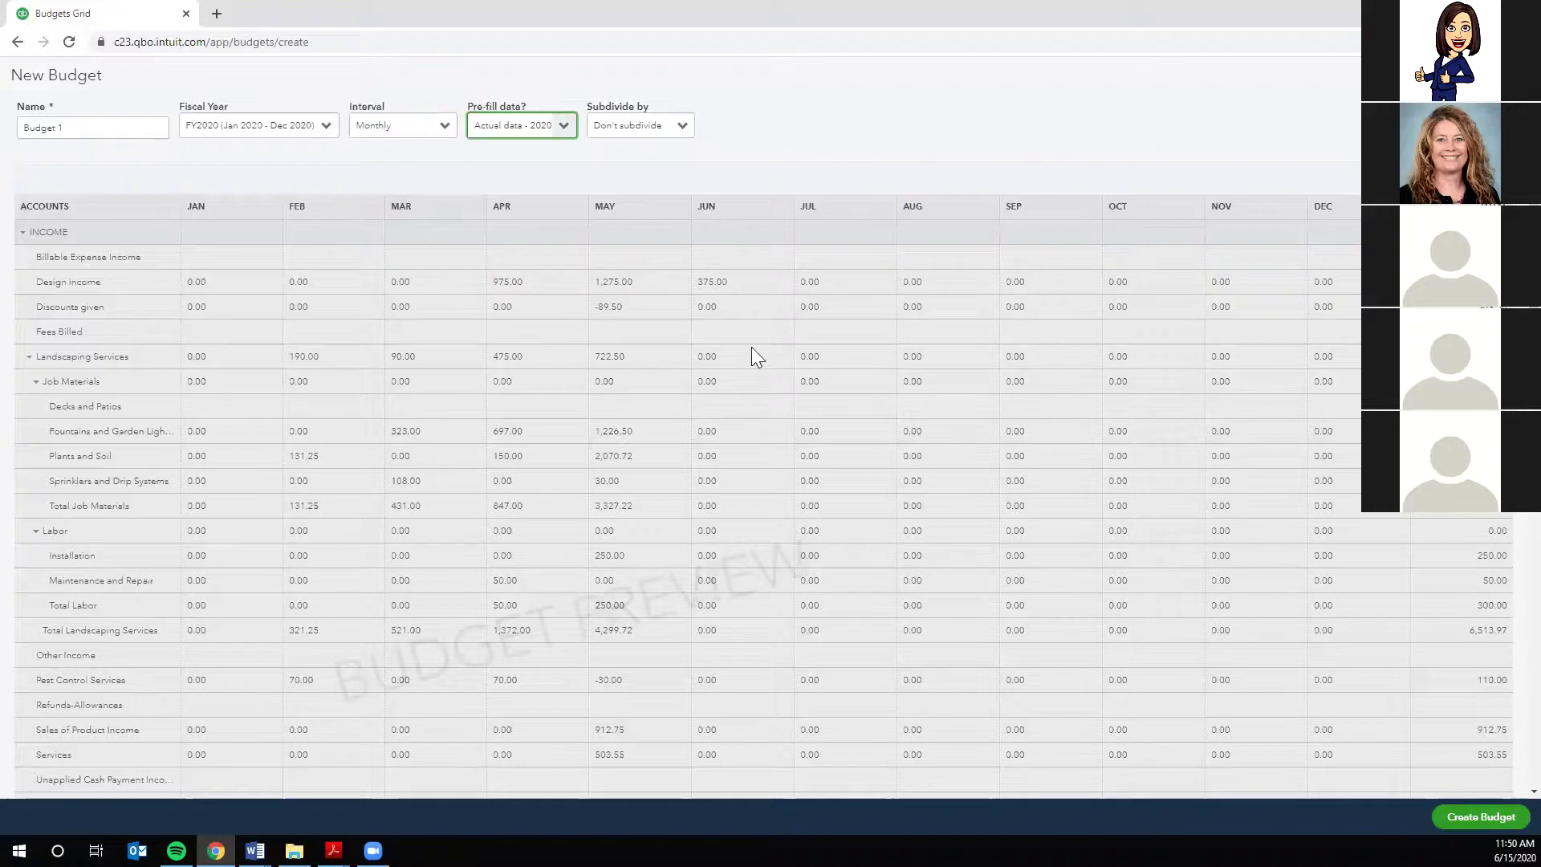
{"action": "left_click", "coordinate": [828, 281]}
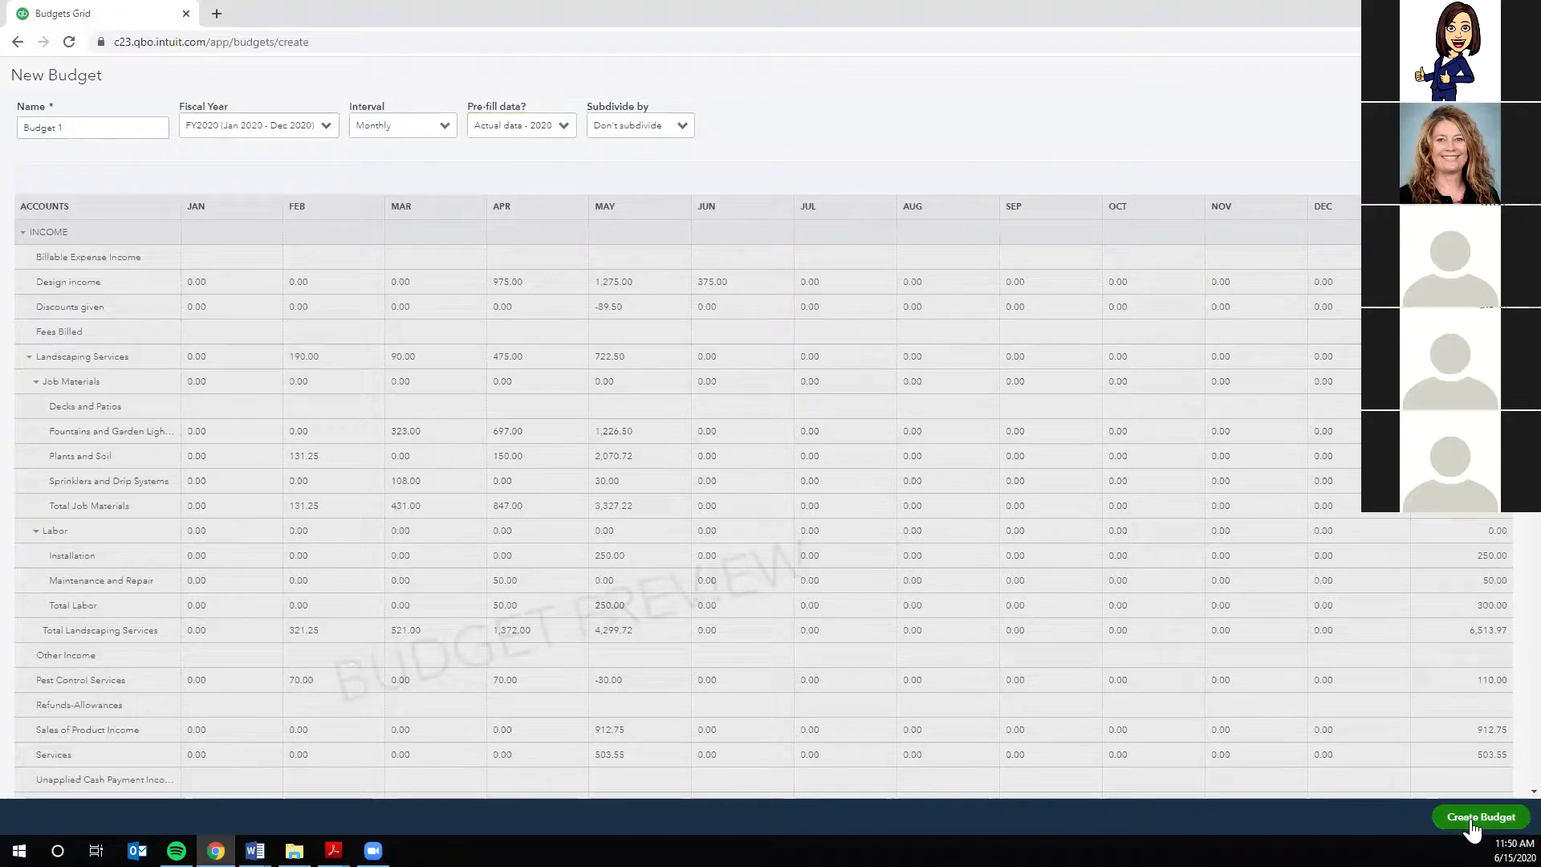
{"action": "left_click", "coordinate": [1437, 820]}
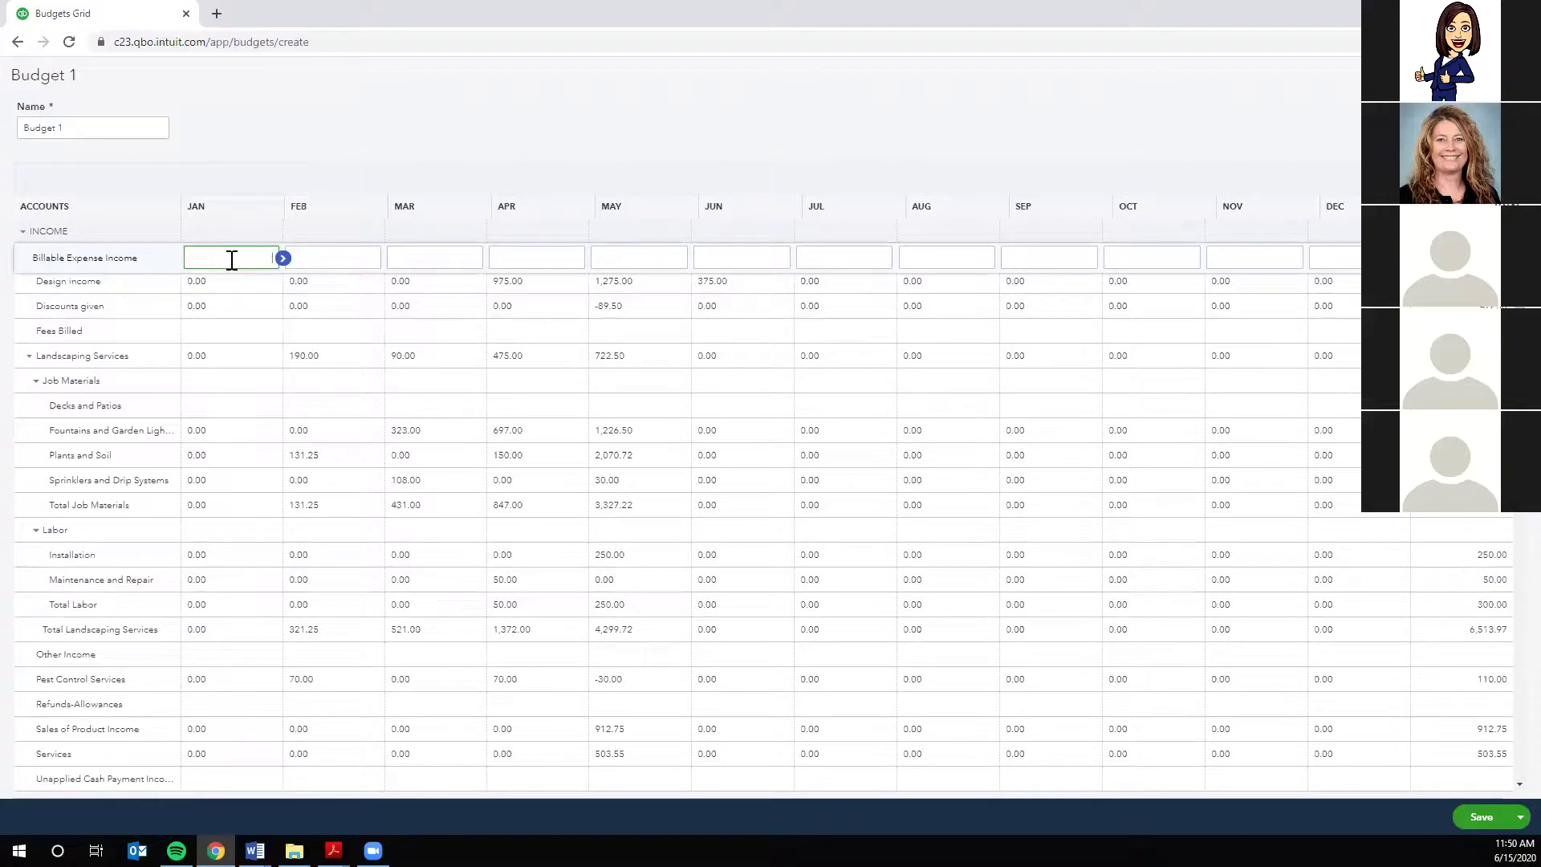
{"action": "type", "text": "500.00"}
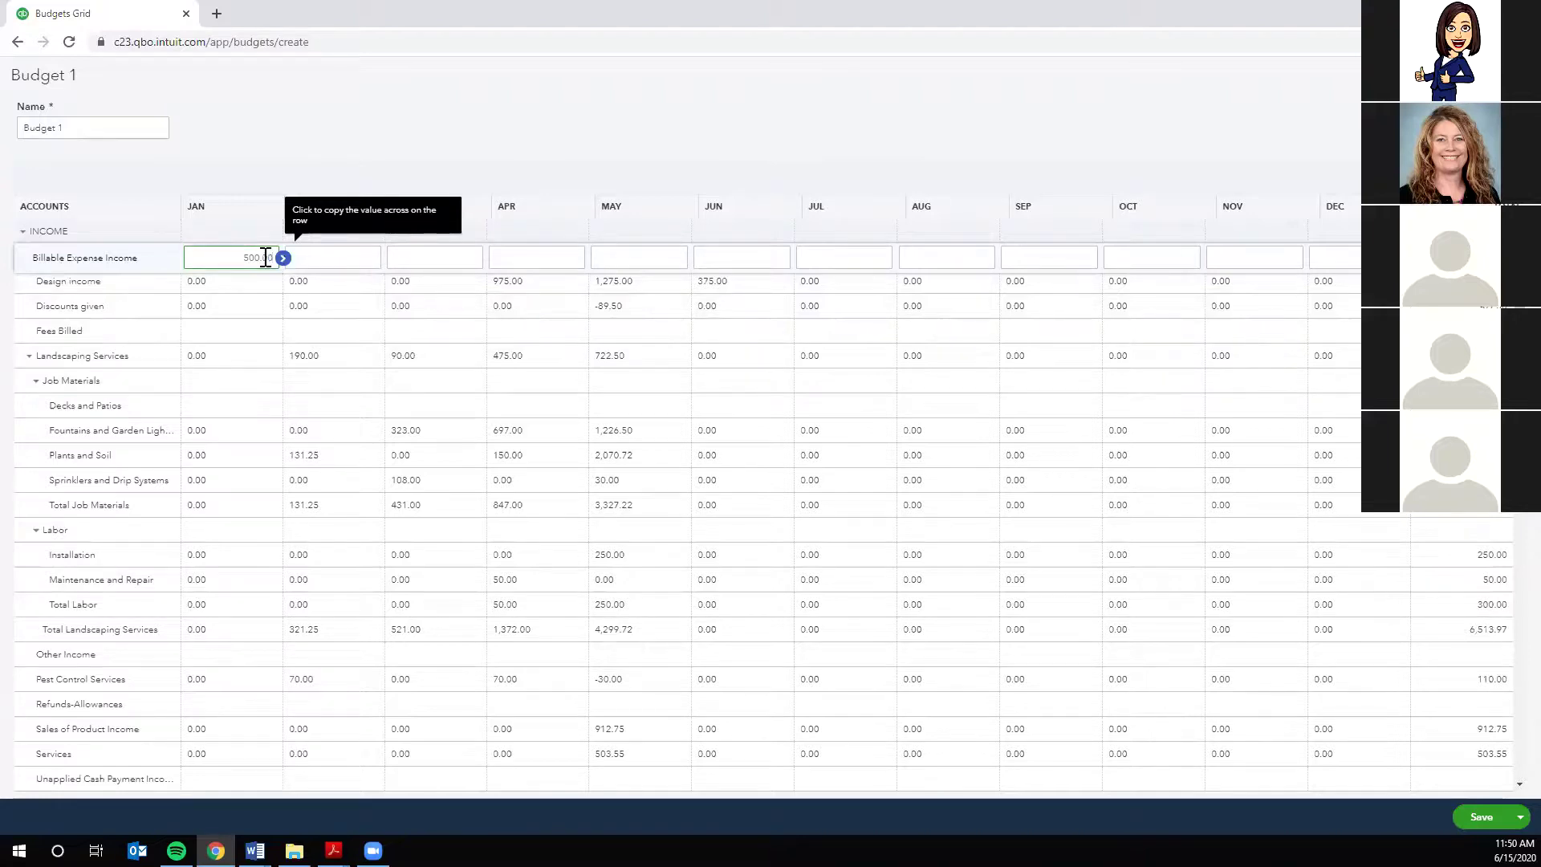
{"action": "left_click_drag", "start_coordinate": [238, 255], "coordinate": [306, 254]}
{"action": "key", "text": "BackSpace"}
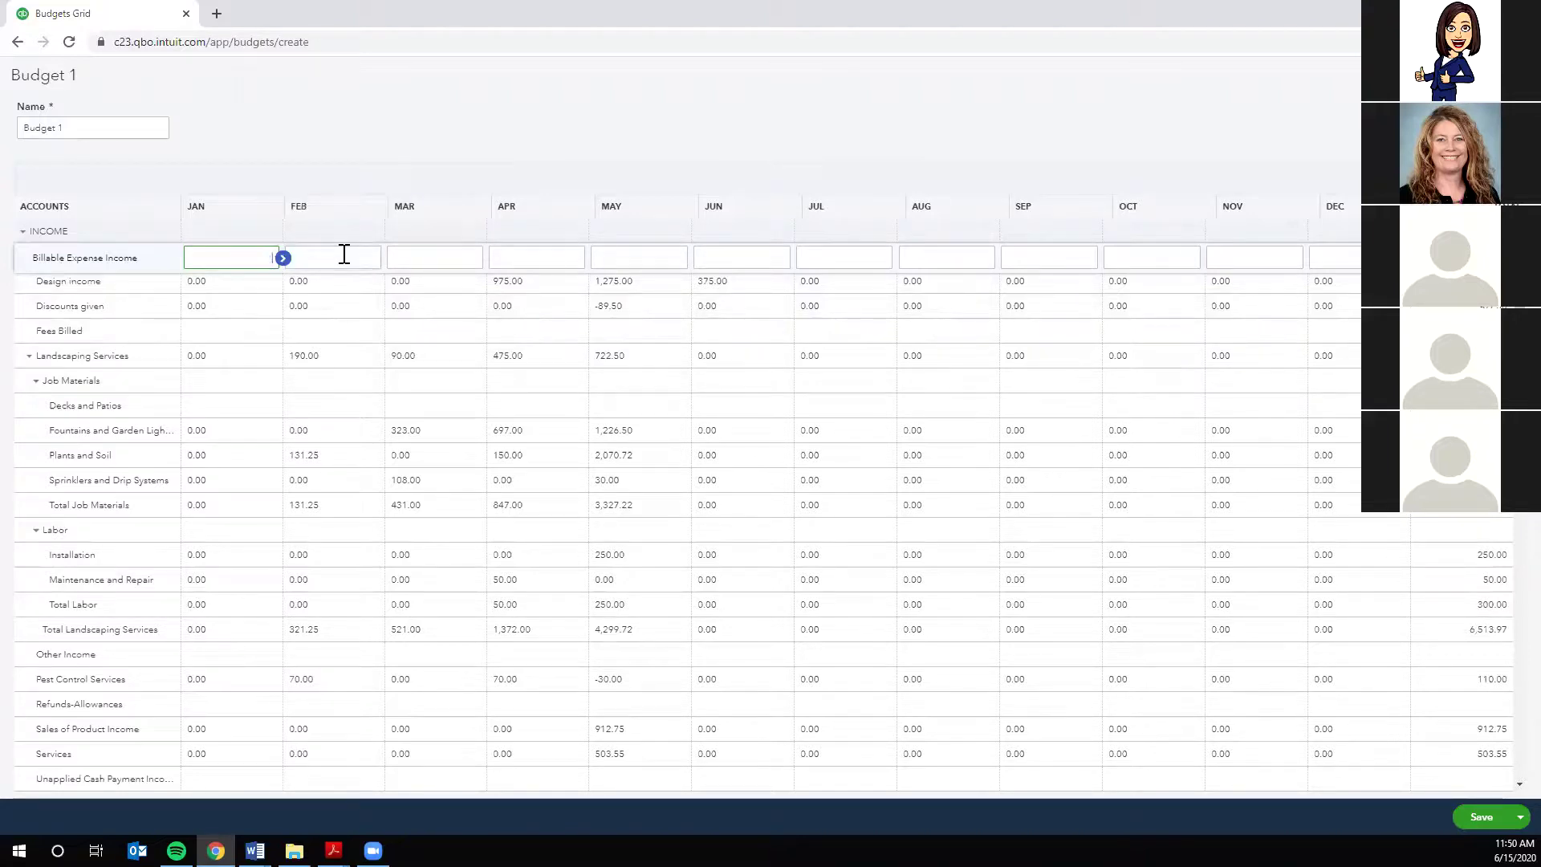
- Set the June budget for Billable Expense Income to 500.00 and try copying the amount across the remaining months
{"action": "left_click", "coordinate": [738, 256]}
{"action": "type", "text": "50"}
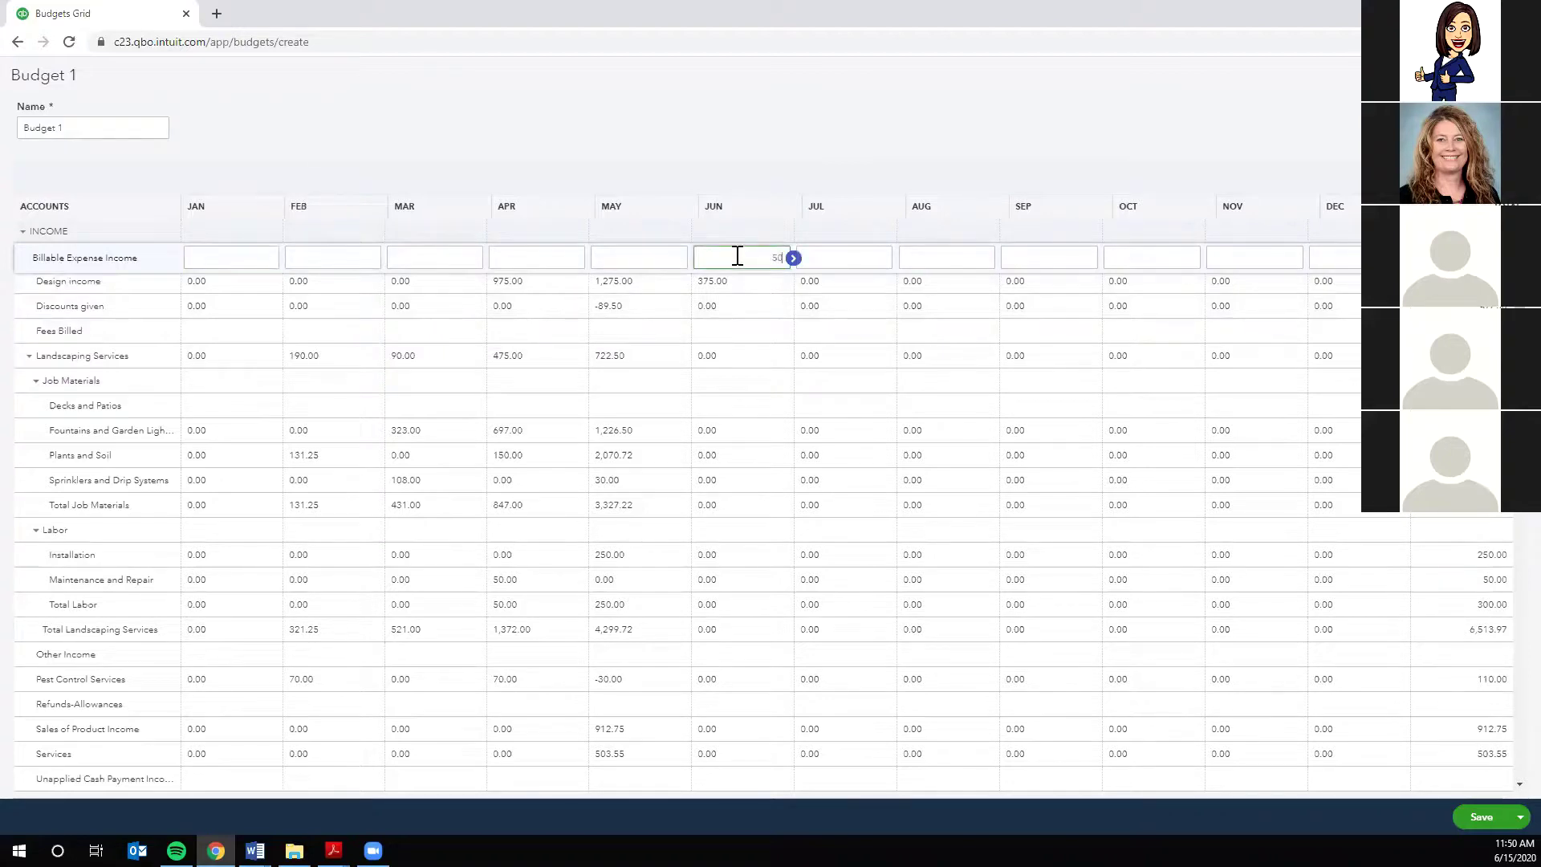
{"action": "type", "text": "0.00"}
{"action": "left_click", "coordinate": [794, 256]}
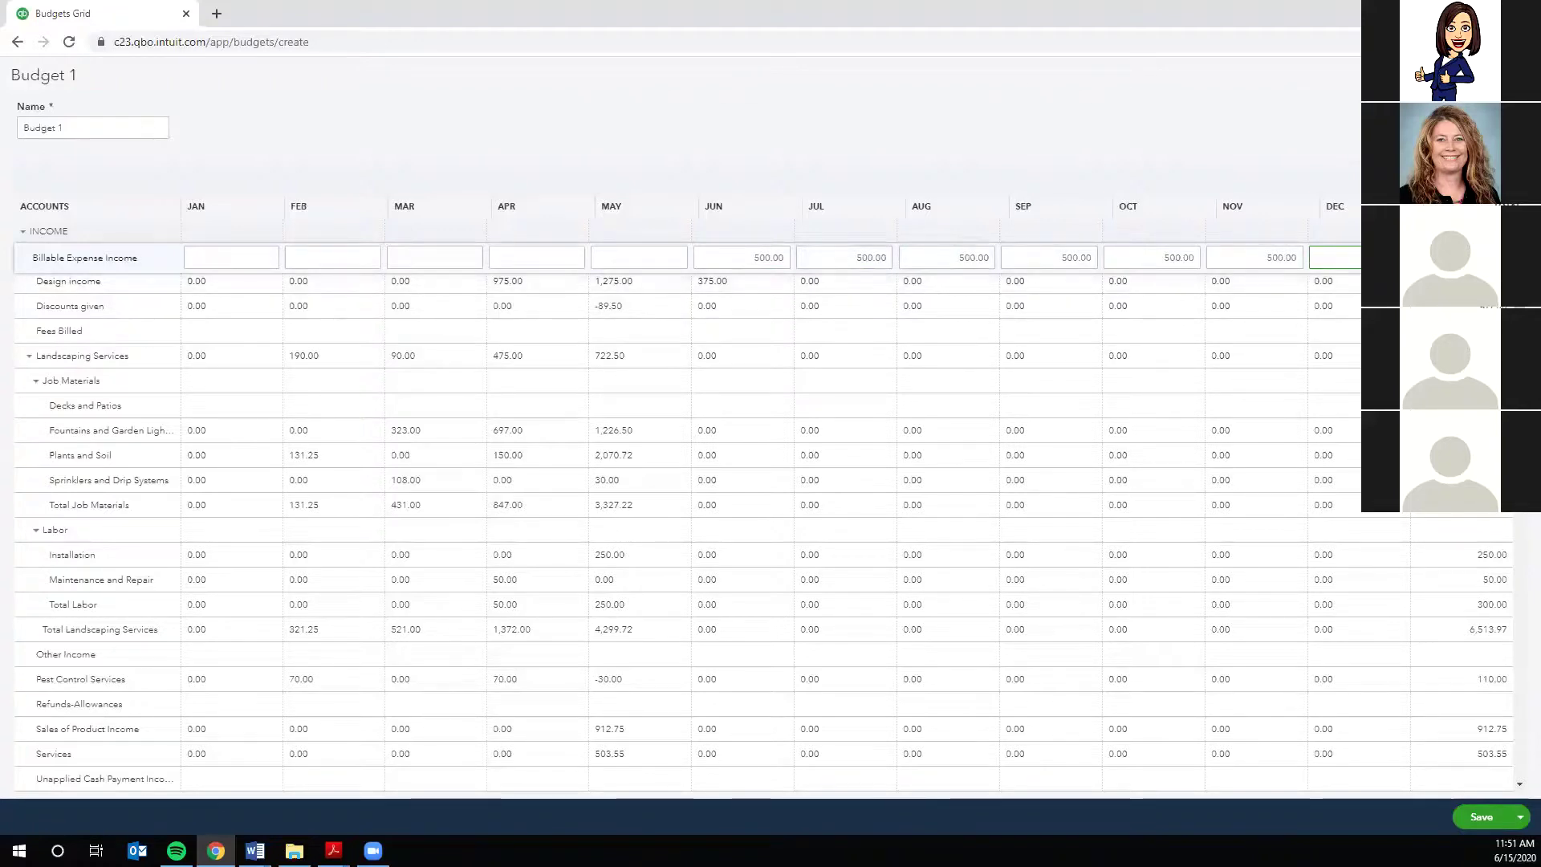
{"action": "left_click", "coordinate": [1396, 258]}
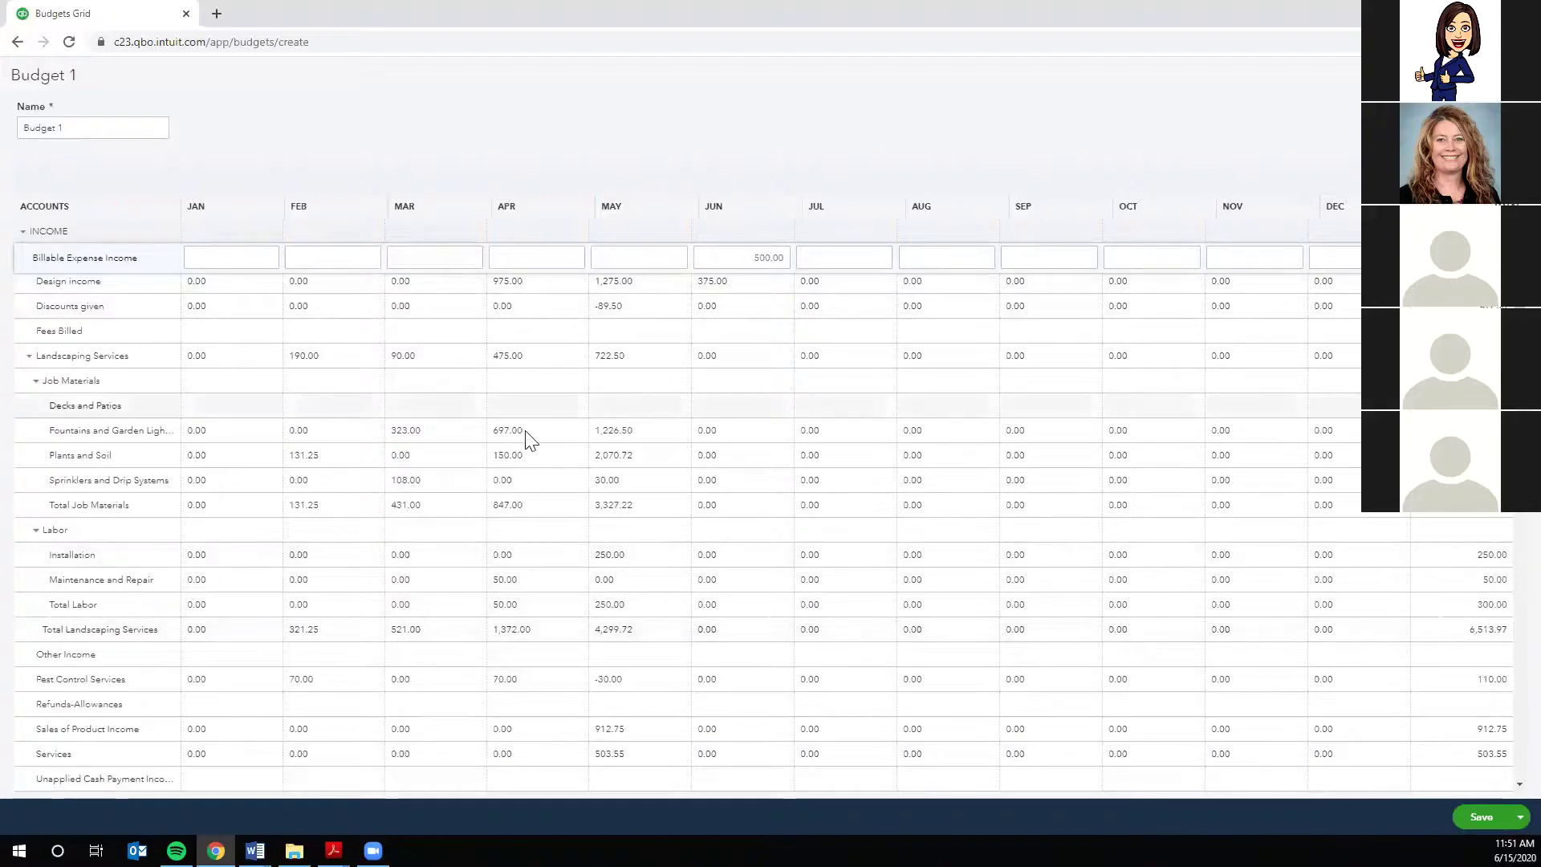
- Look over the remaining income and expense accounts, then save Budget 1 and return to the budgets list
{"action": "scroll", "coordinate": [847, 409], "scroll_direction": "down", "scroll_amount": 5}
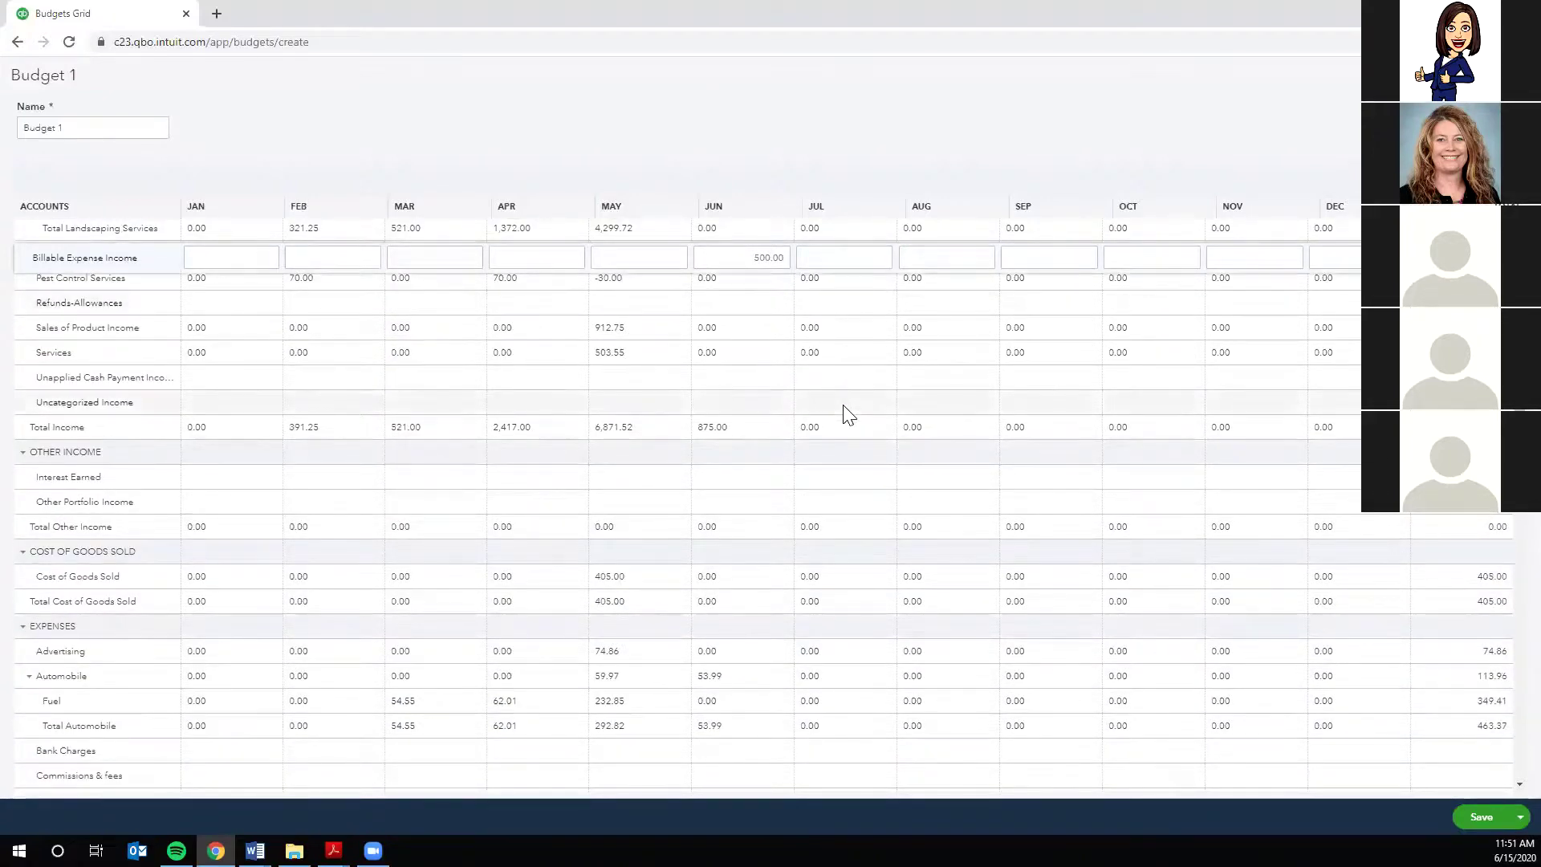
{"action": "scroll", "coordinate": [847, 413], "scroll_direction": "down", "scroll_amount": 4}
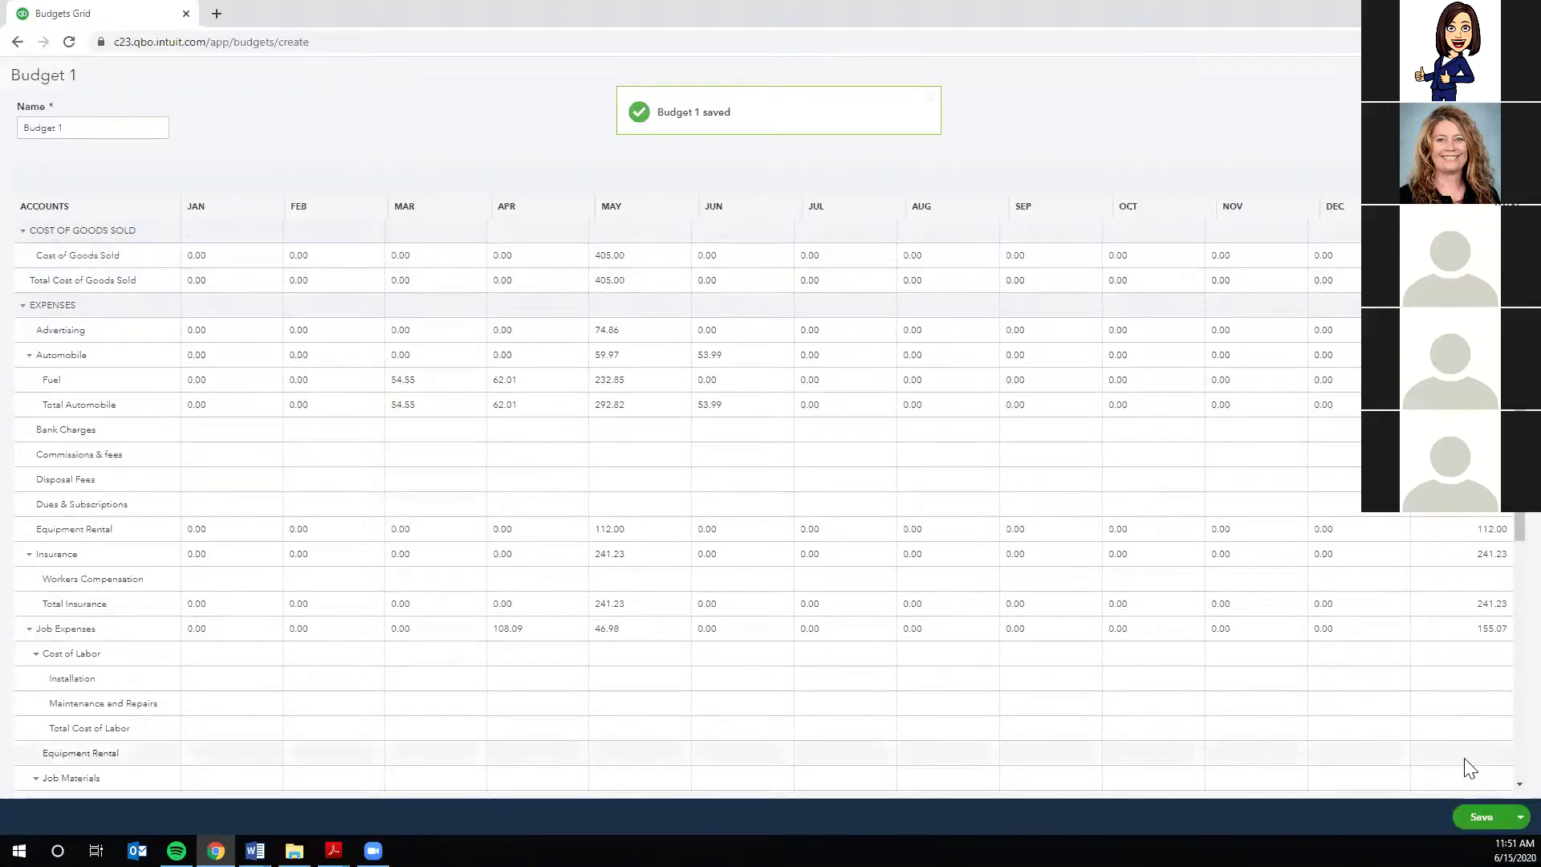
{"action": "left_click", "coordinate": [1506, 812]}
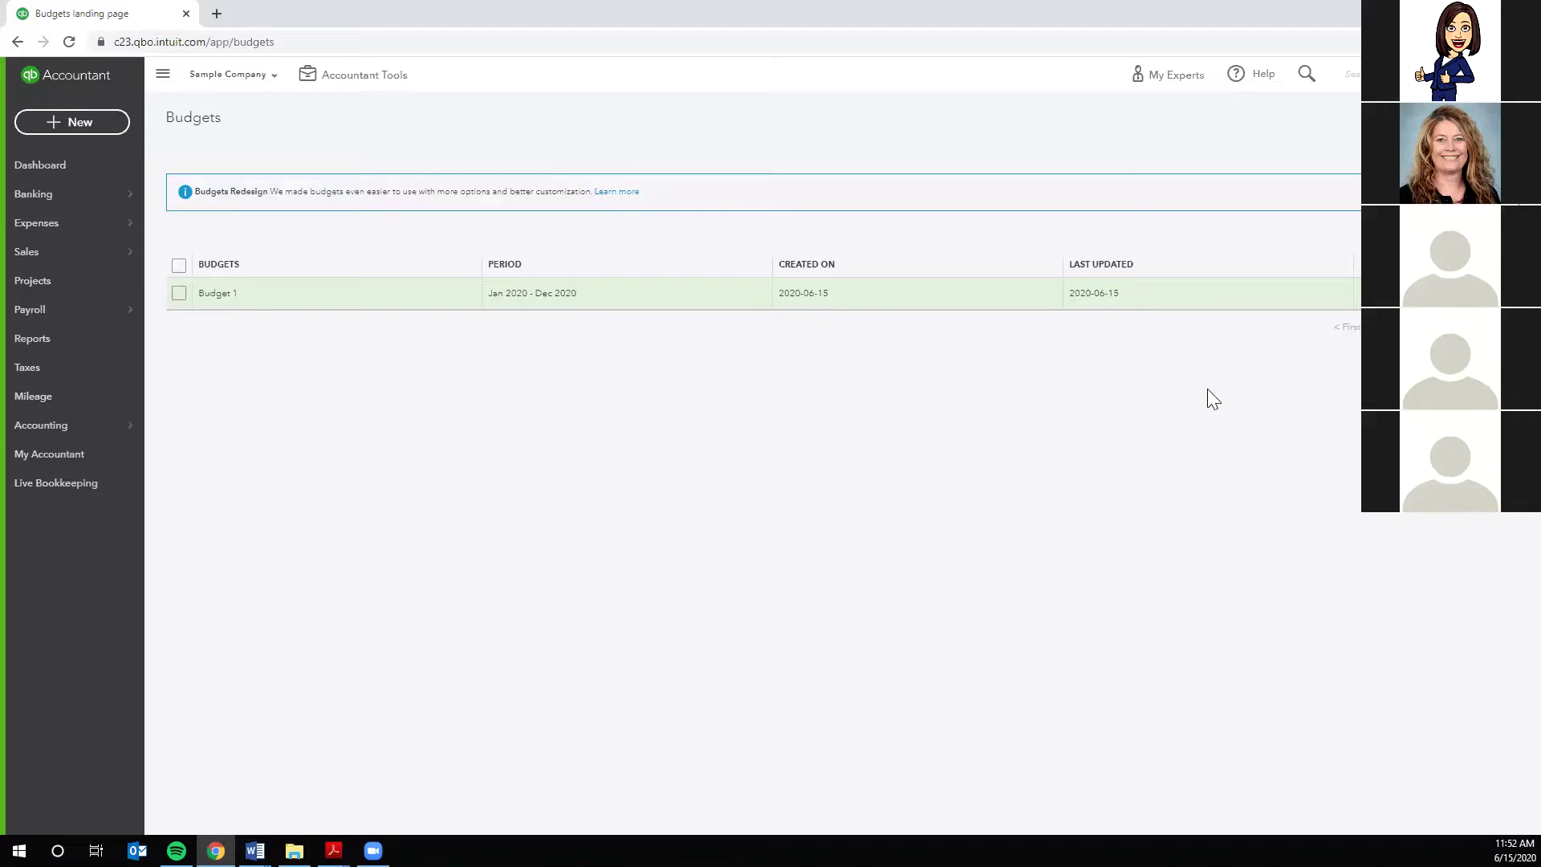
- Open the data export tool and give Something else as the reason for exporting
{"action": "mouse_move", "coordinate": [40, 199]}
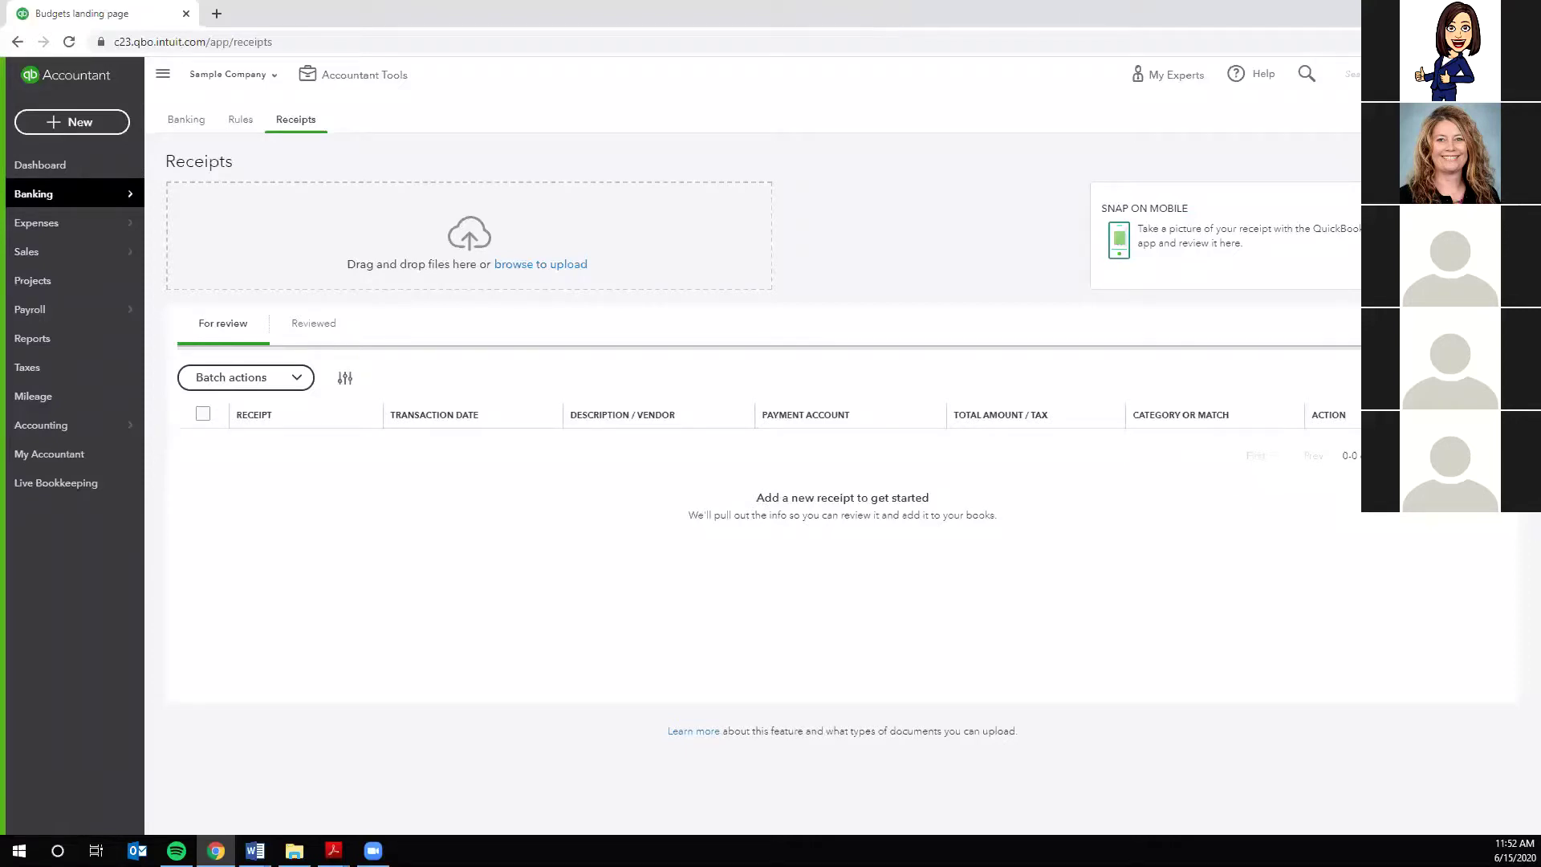
{"action": "left_click", "coordinate": [1475, 74]}
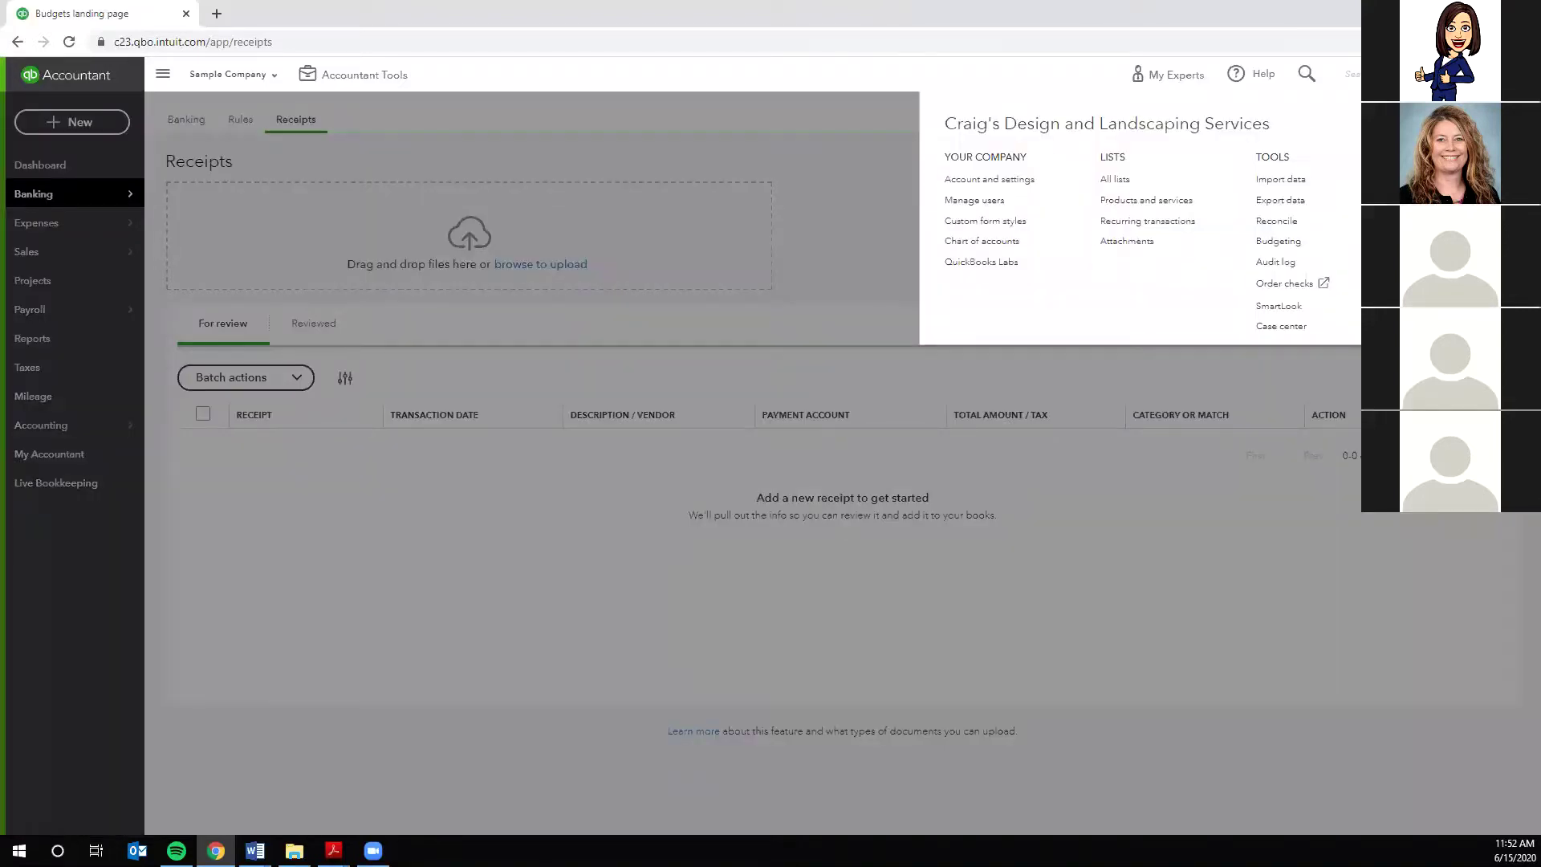
{"action": "left_click", "coordinate": [1280, 202]}
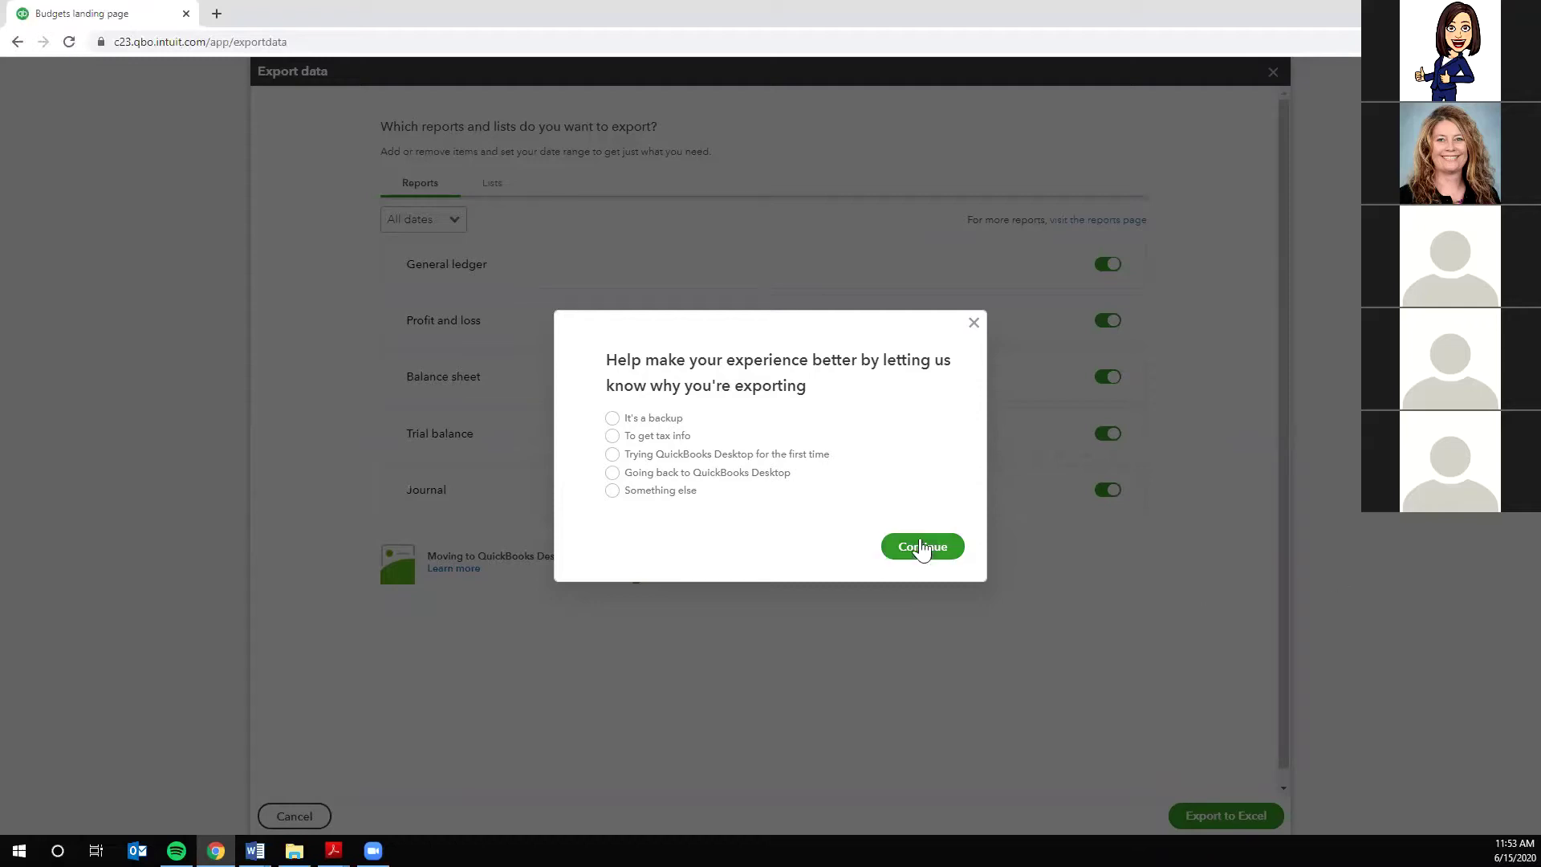
{"action": "left_click", "coordinate": [914, 545]}
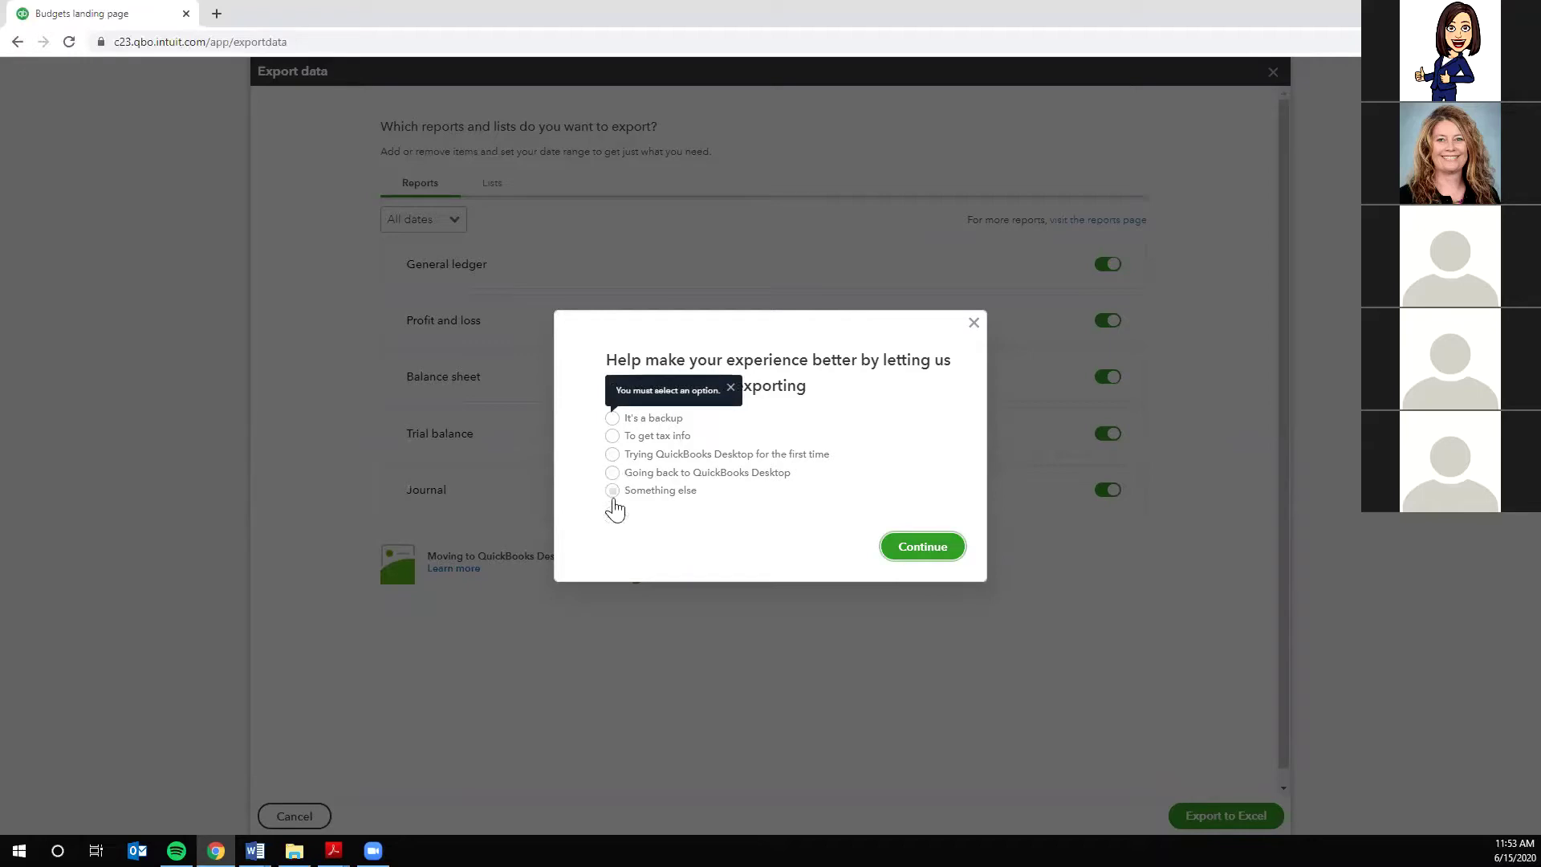
{"action": "left_click", "coordinate": [613, 490]}
{"action": "left_click", "coordinate": [930, 554]}
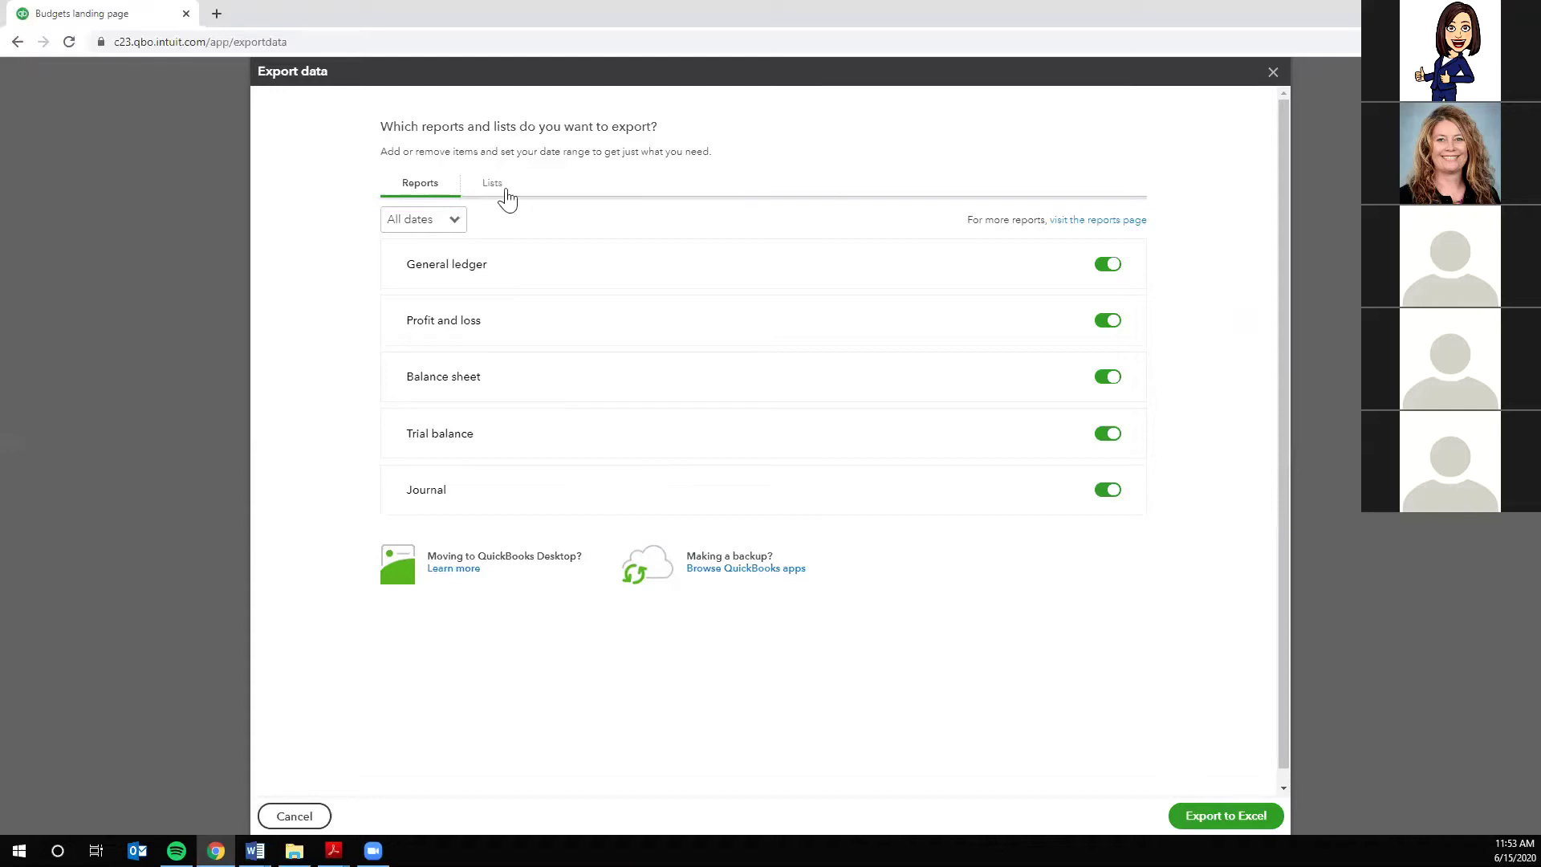
- Exclude the Customers and Employees lists from the export and export the remaining reports and lists to Excel
{"action": "left_click", "coordinate": [492, 186]}
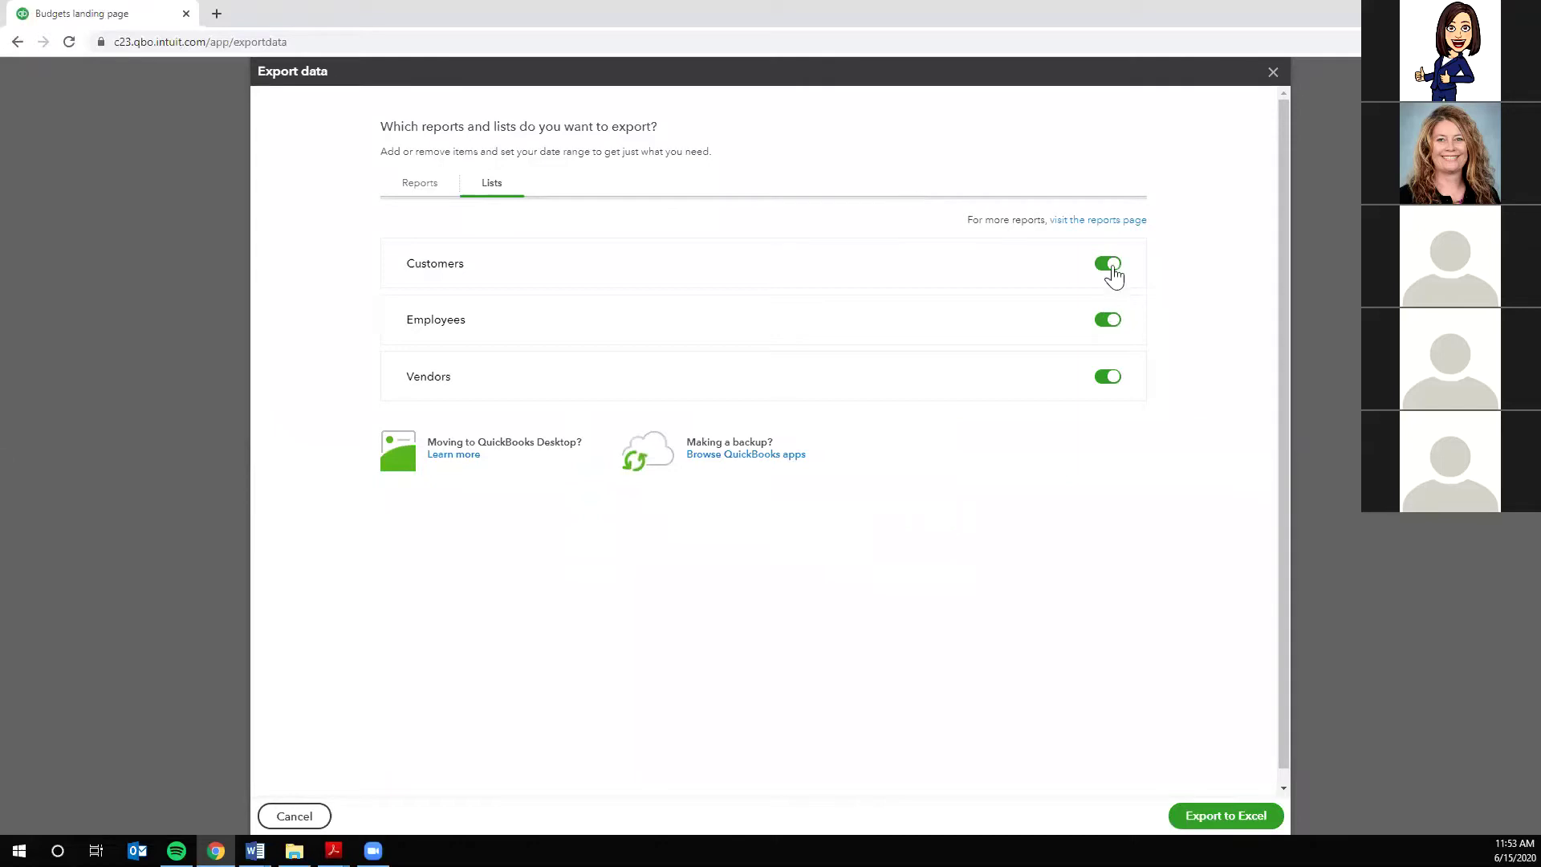
{"action": "left_click", "coordinate": [1110, 267]}
{"action": "left_click", "coordinate": [1109, 321]}
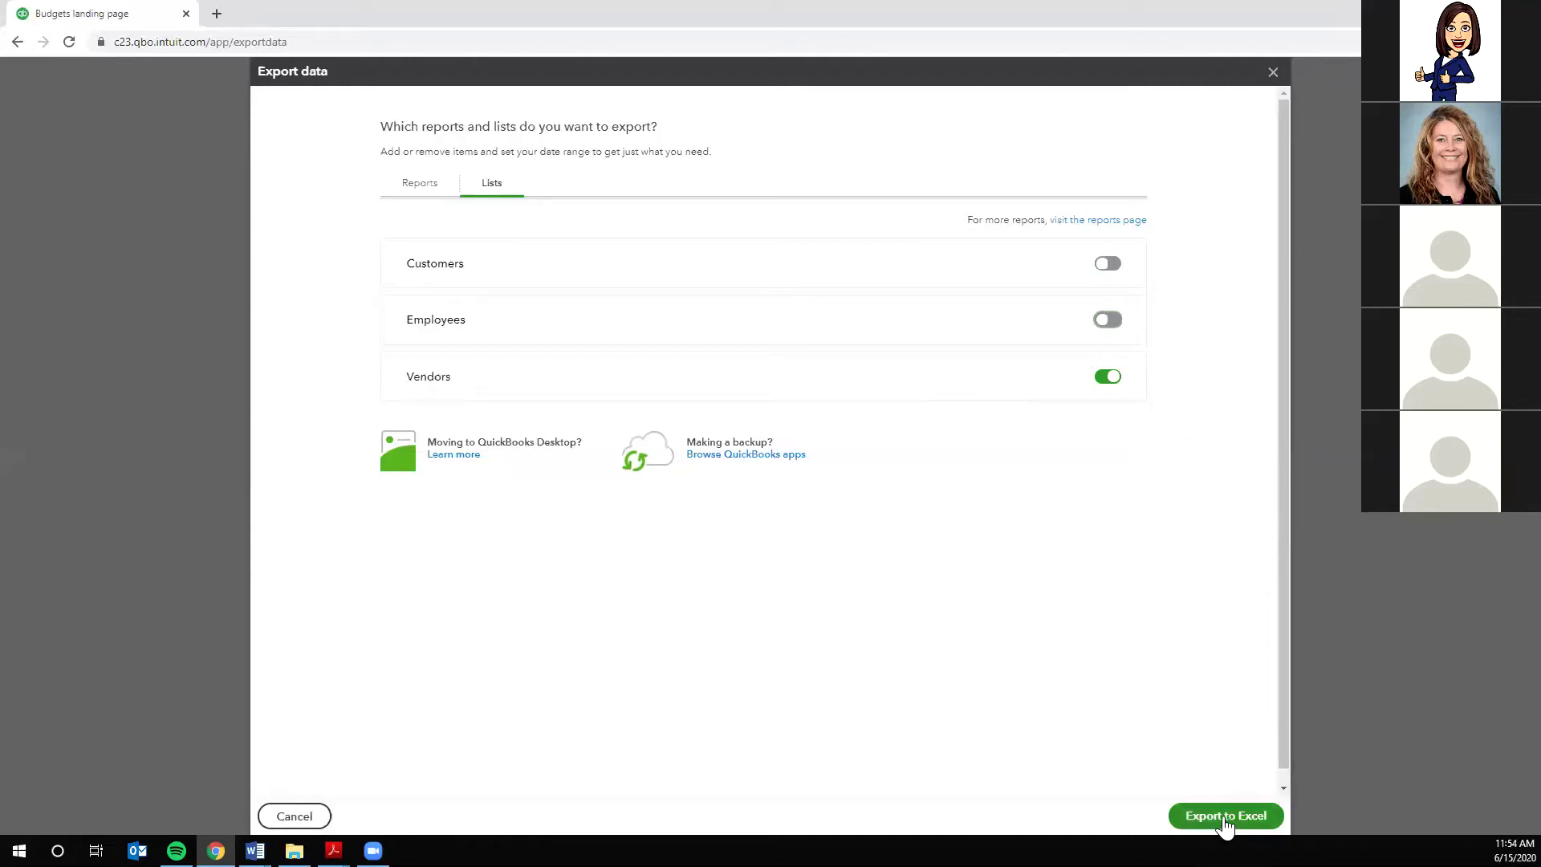
{"action": "left_click", "coordinate": [1226, 817]}
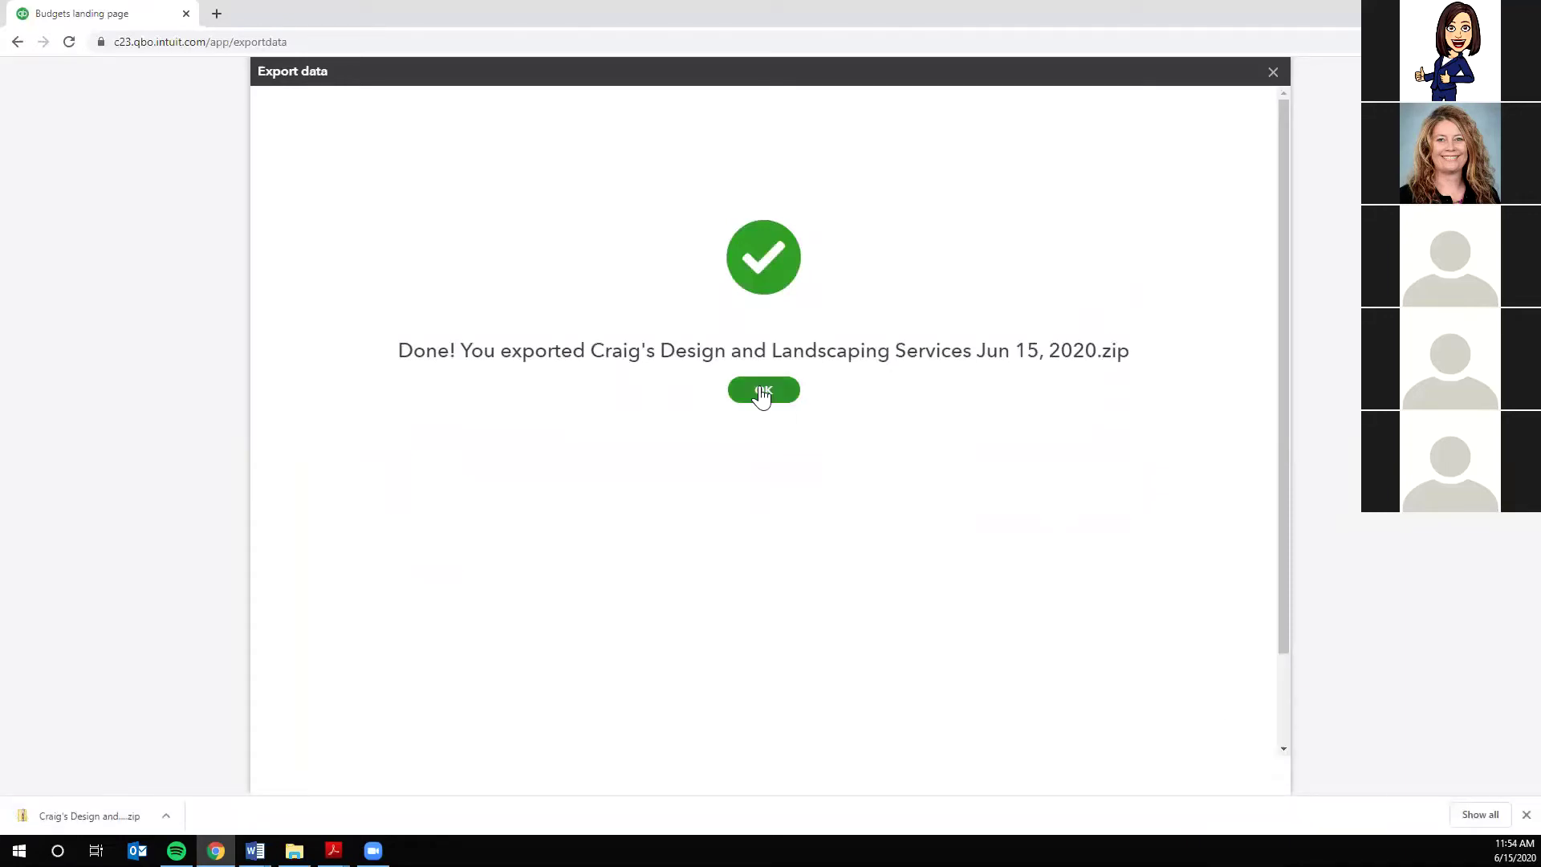
{"action": "left_click", "coordinate": [775, 393]}
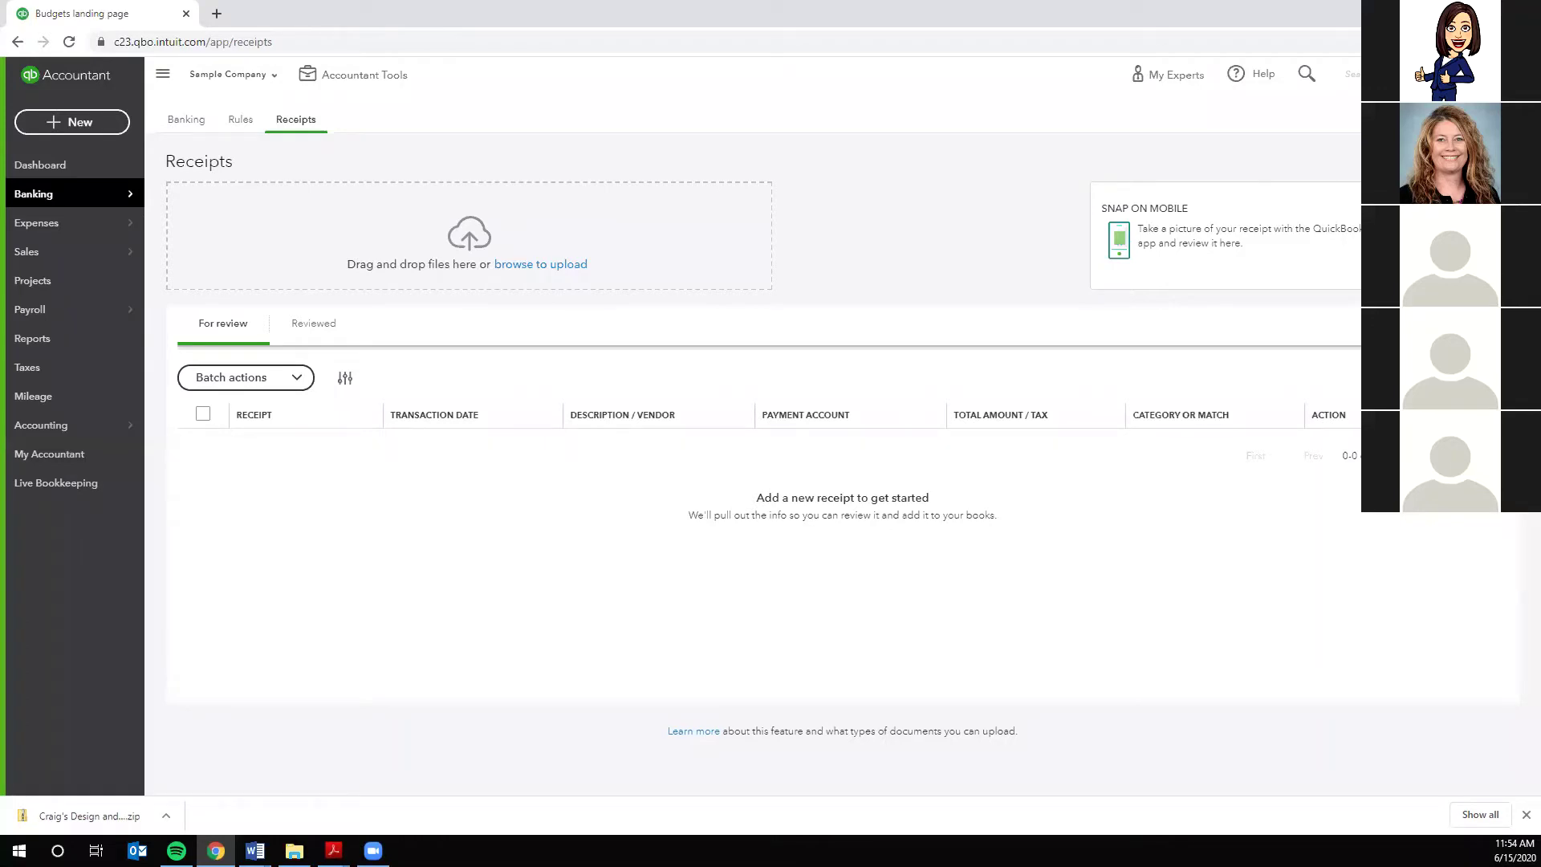
{"action": "left_click", "coordinate": [1478, 74]}
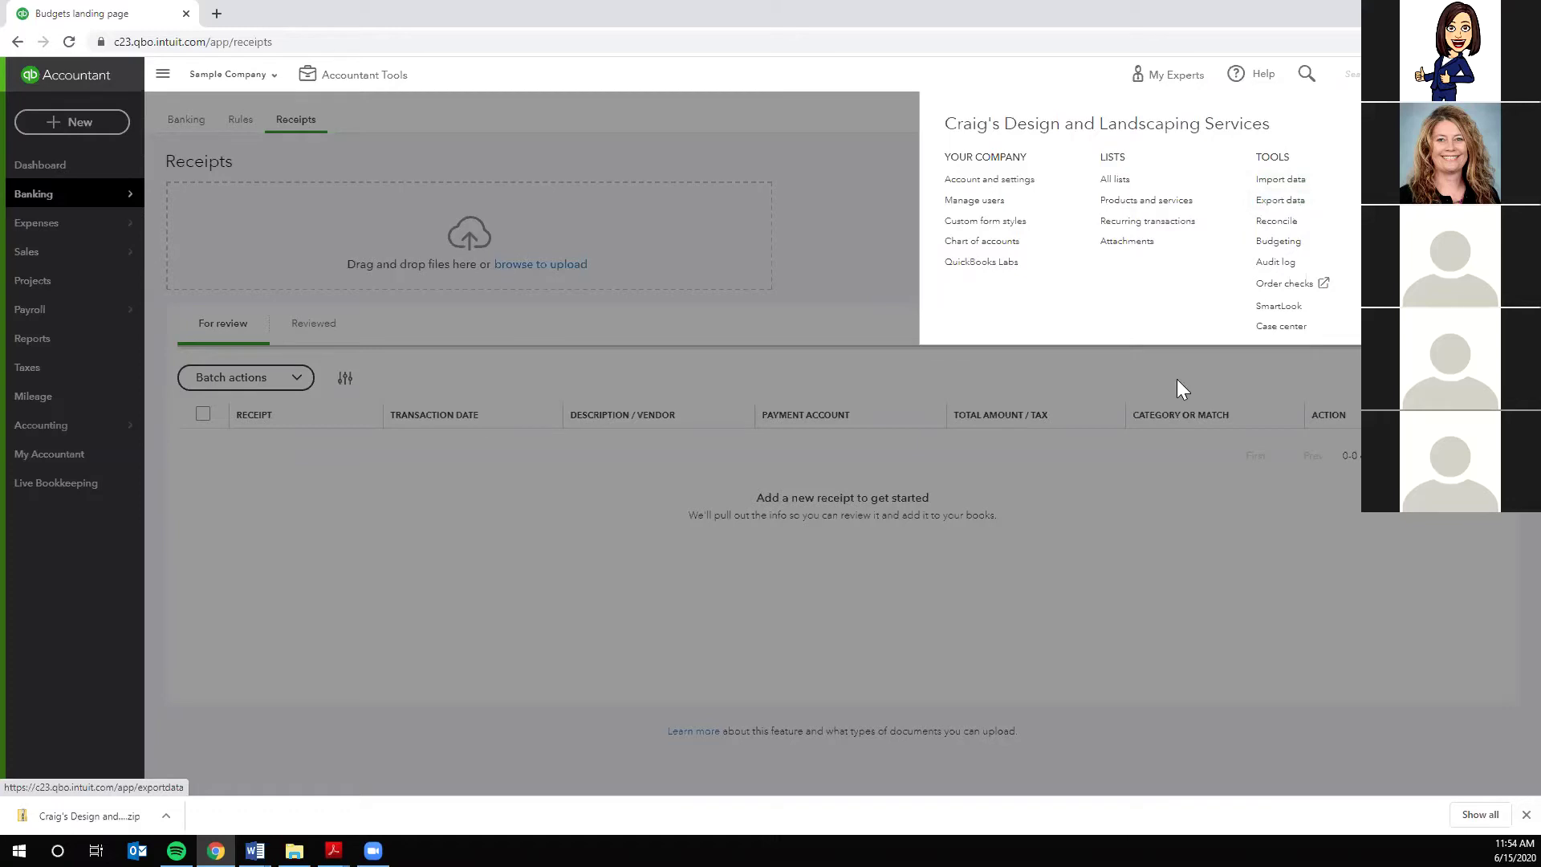
{"action": "left_click", "coordinate": [697, 493]}
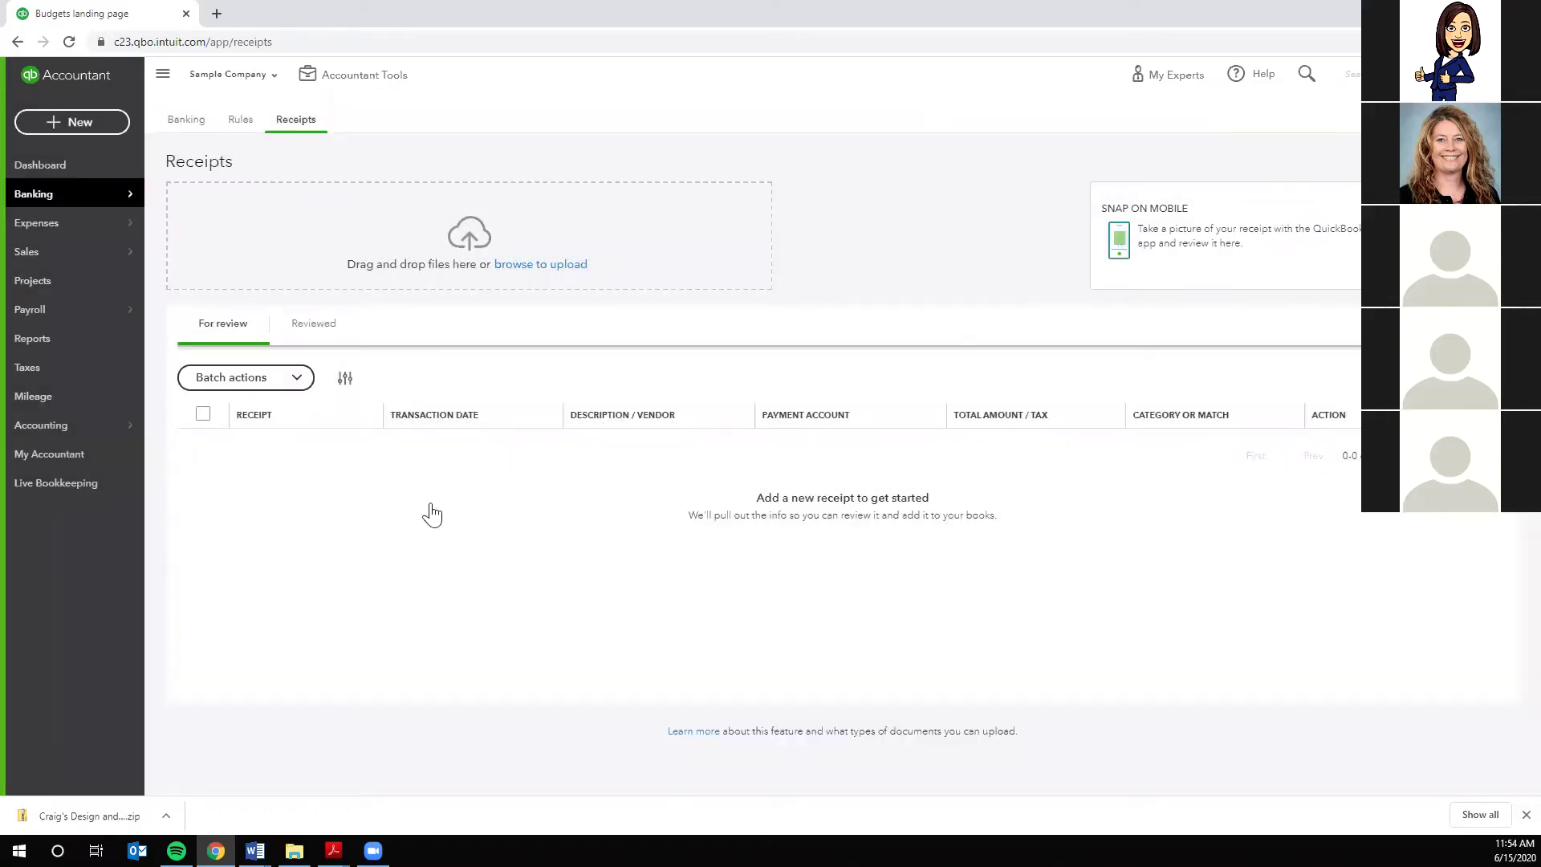
- Open the Sales by Customer Detail report from the standard reports and look at its export options
{"action": "left_click", "coordinate": [30, 345]}
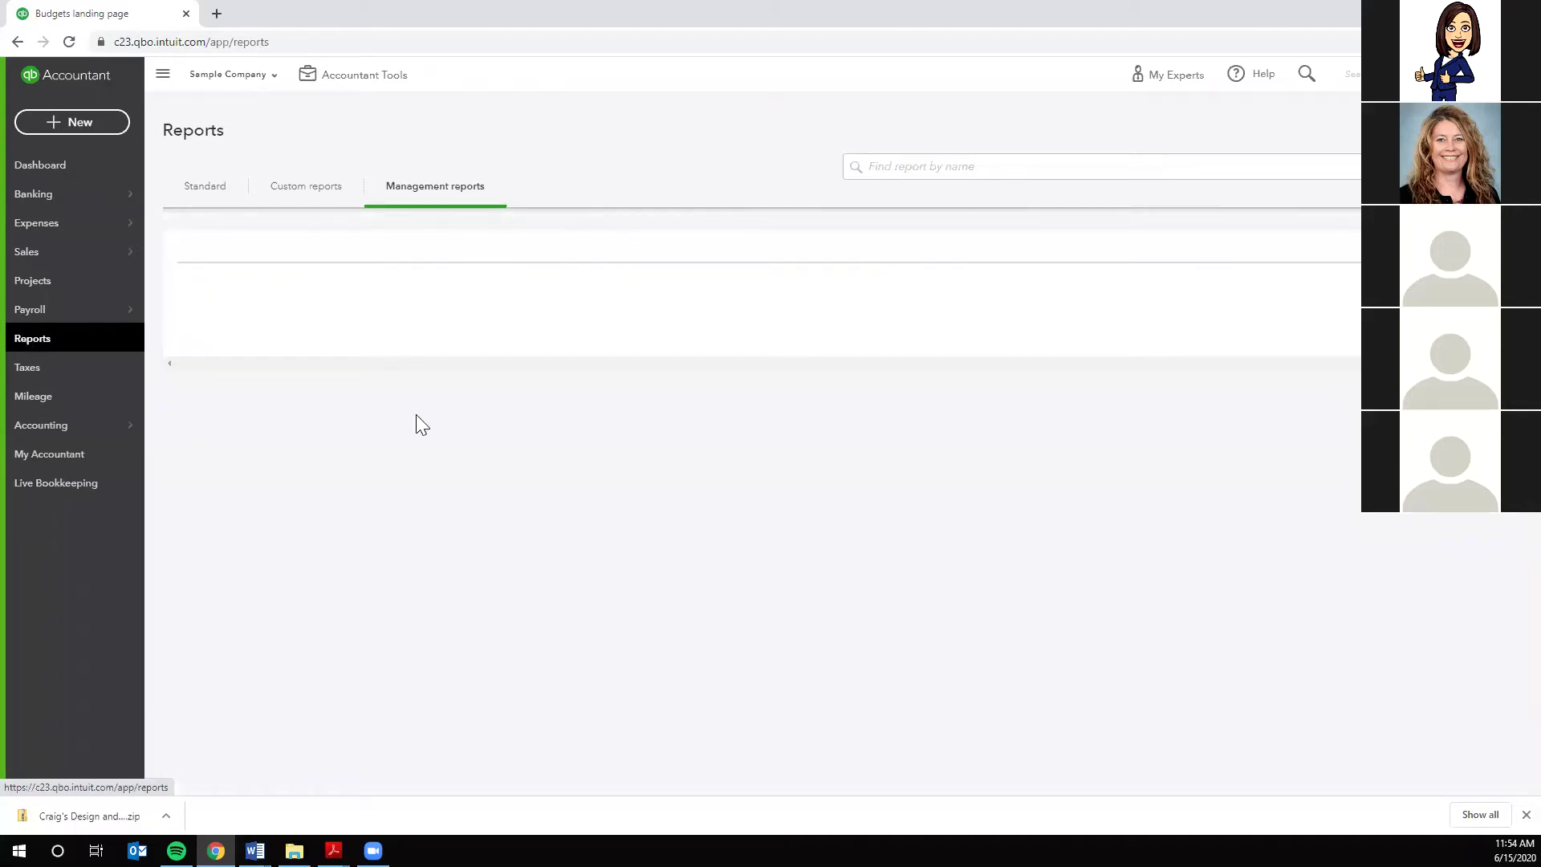
{"action": "left_click", "coordinate": [192, 186]}
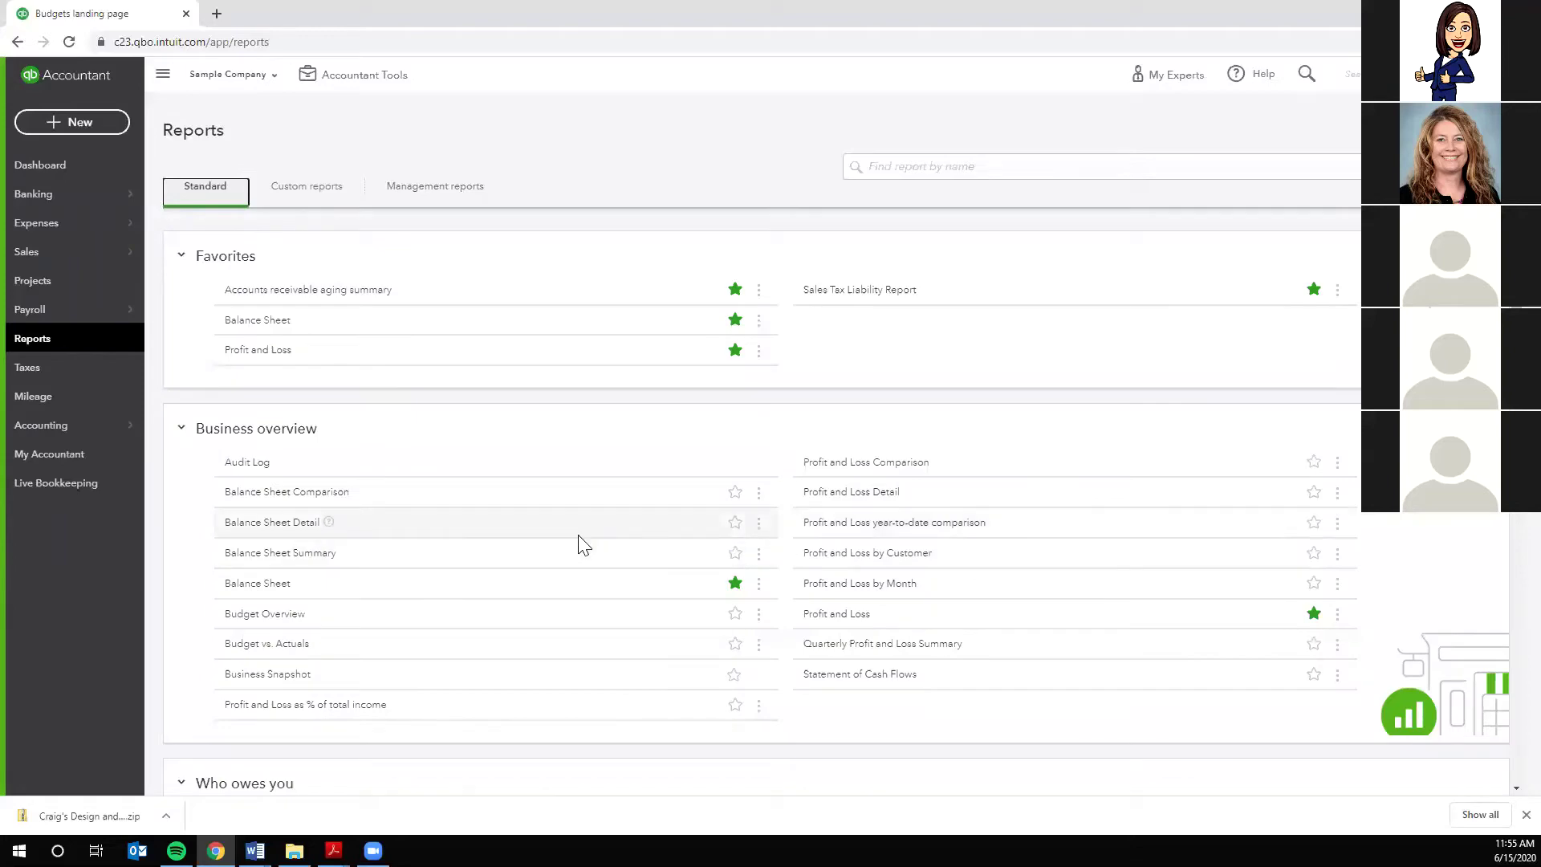
{"action": "scroll", "coordinate": [578, 550], "scroll_direction": "down", "scroll_amount": 3}
{"action": "scroll", "coordinate": [576, 547], "scroll_direction": "down", "scroll_amount": 4}
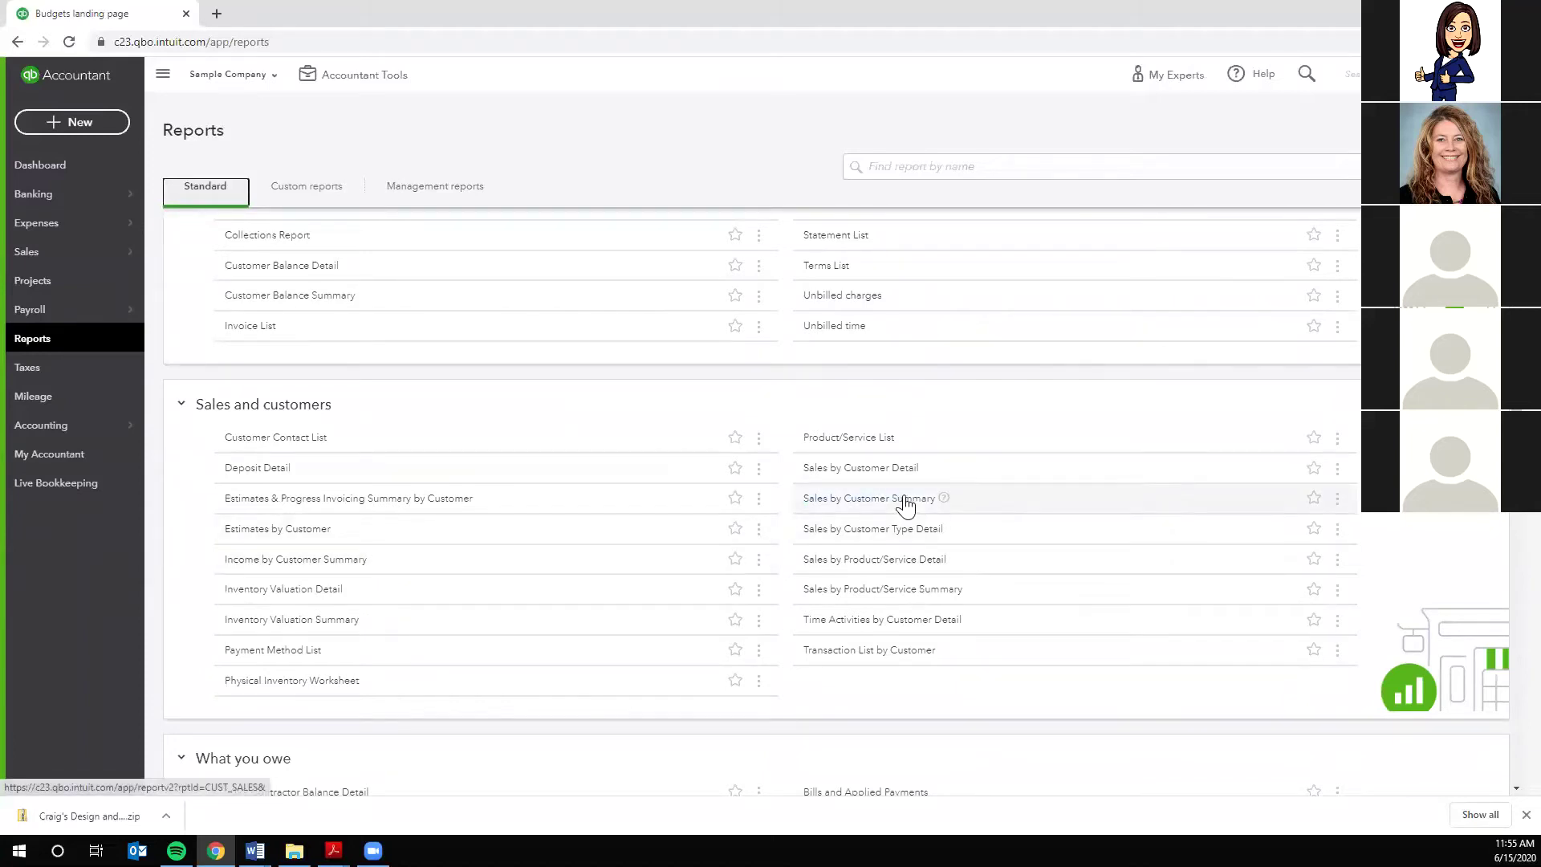
{"action": "left_click", "coordinate": [890, 473]}
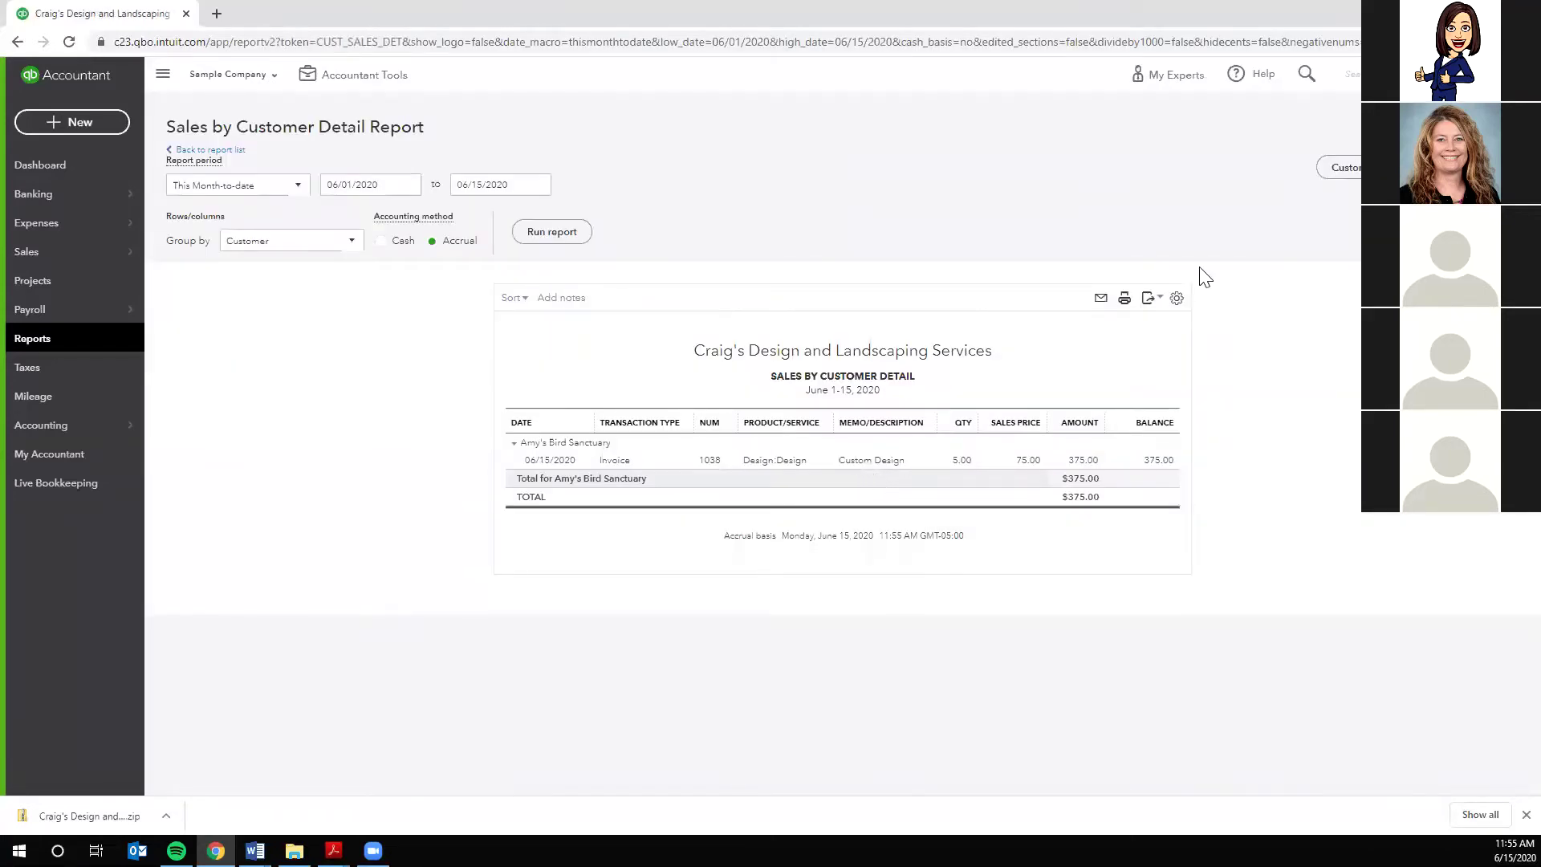
{"action": "left_click", "coordinate": [1160, 299]}
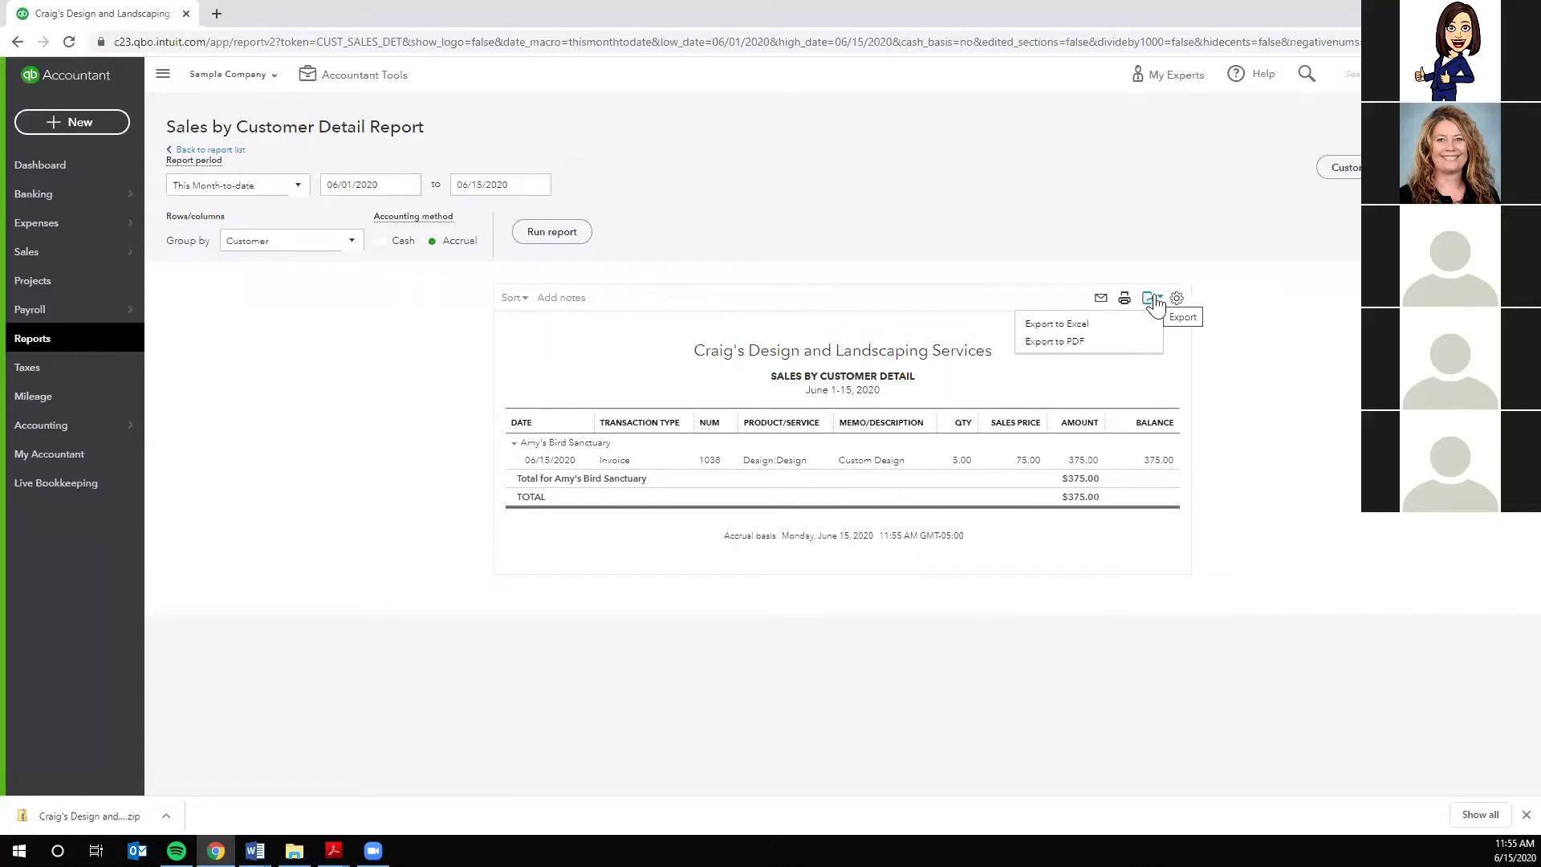
{"action": "left_click", "coordinate": [1269, 302]}
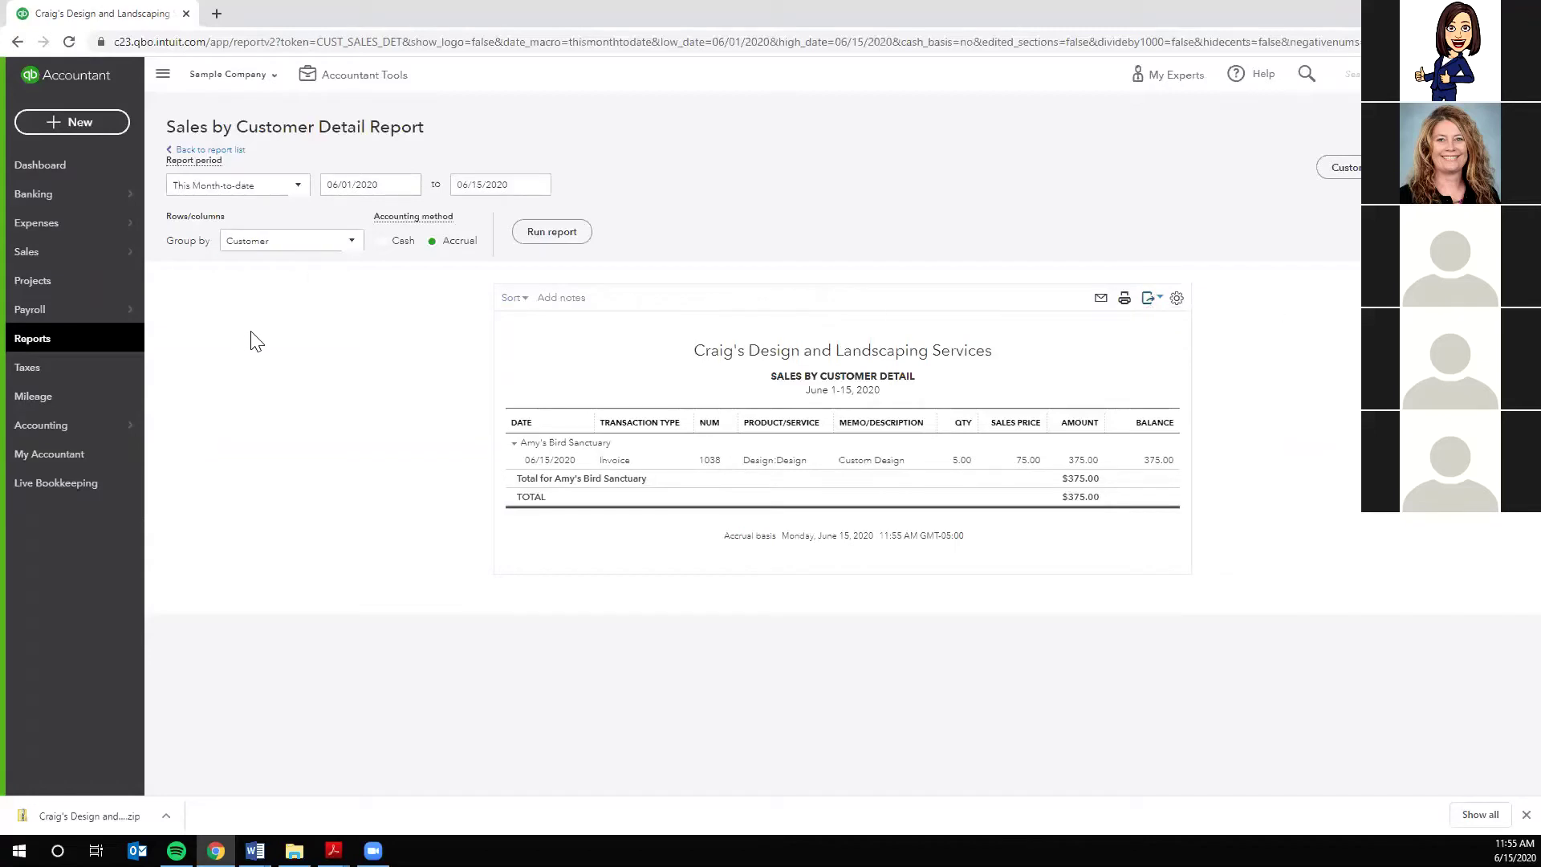